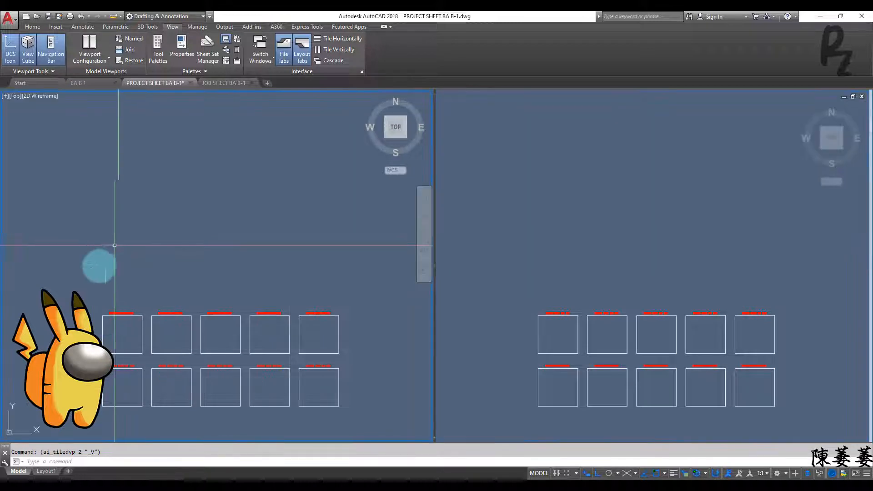
- Paste the copied sheet of isometric reference figures beside the rows of empty project sheet frames
mouse_move(97, 283)
middle_down()
mouse_move(302, 240)
mouse_move(335, 246)
middle_up()
scroll(91, 318, up, 3)
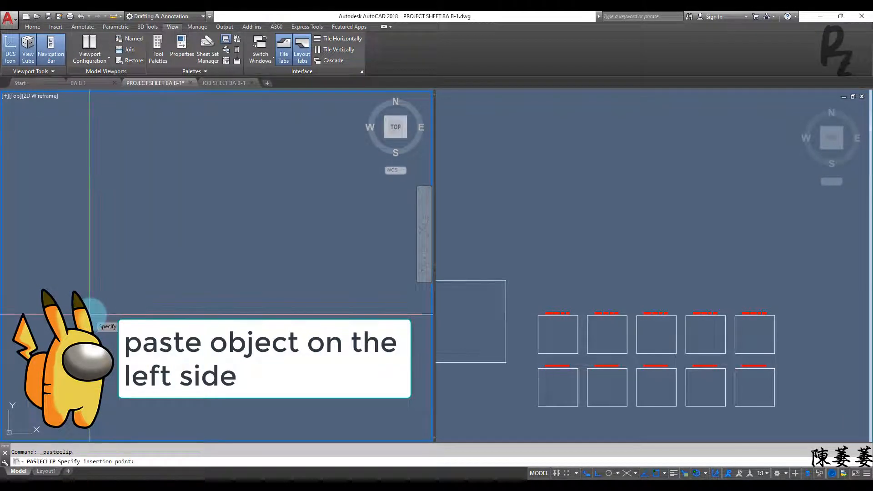
scroll(91, 314, down, 4)
click(90, 313)
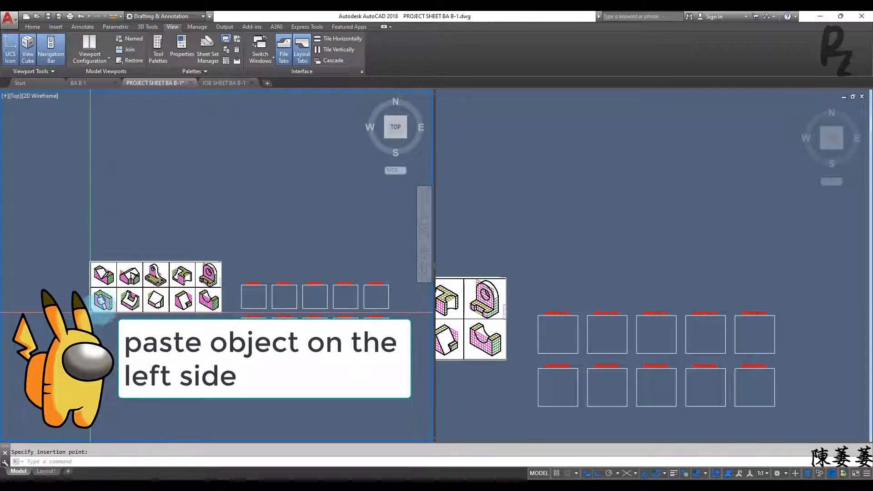
- Show the first reference figure in one viewport and the PROJECT SHEET BAB 1.01 frame in the other, and save the drawing
scroll(106, 303, up, 6)
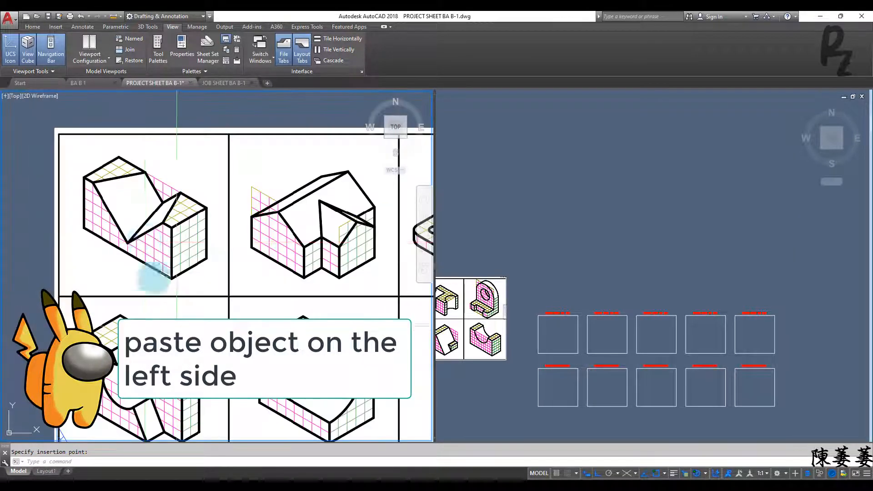
middle_drag(144, 240, 179, 317)
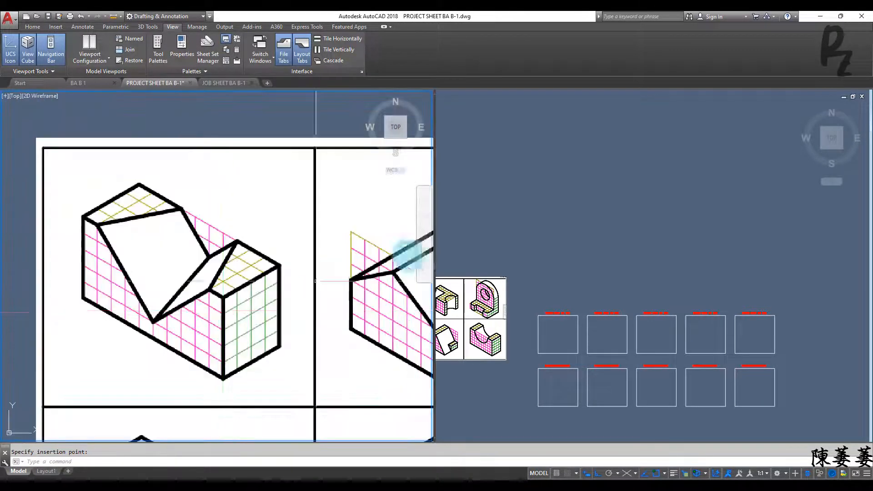
click(594, 326)
middle_drag(594, 326, 608, 260)
scroll(513, 288, up, 5)
scroll(580, 272, up, 4)
scroll(580, 272, down, 2)
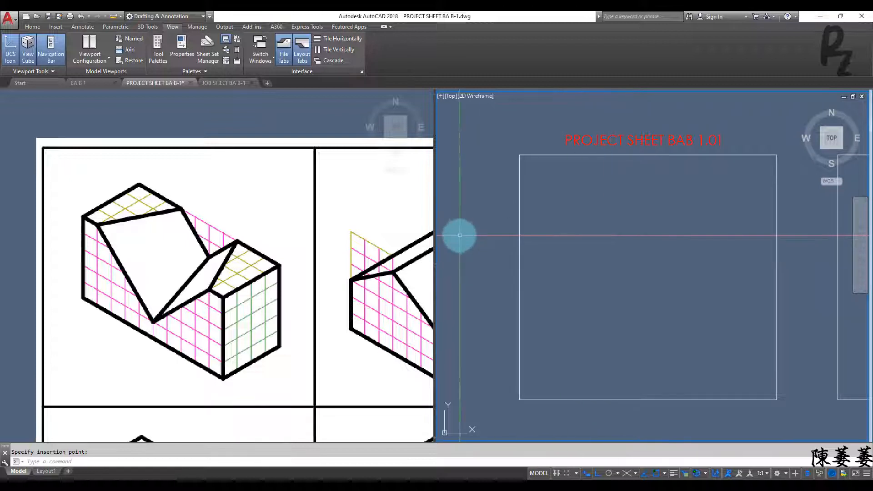
key(ctrl+s)
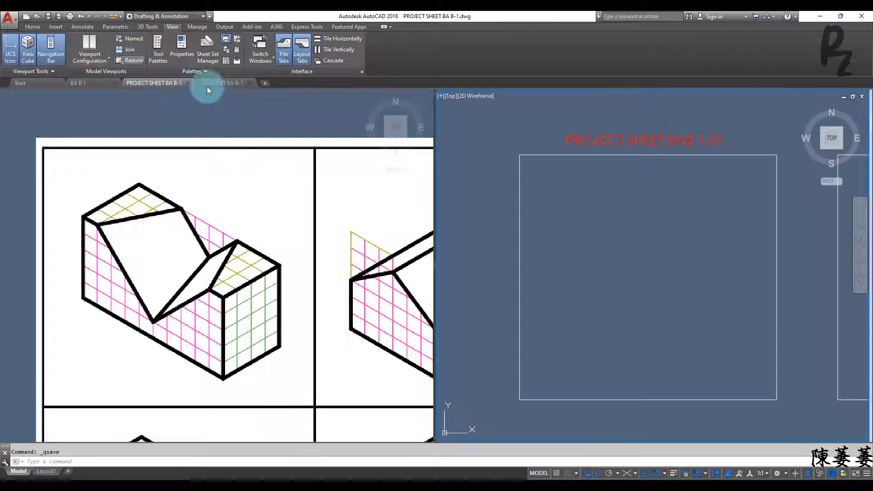
- In the JOB SHEET BA B-1 drawing, copy all lines of the isometric figure inside the first frame of the upper row
click(220, 83)
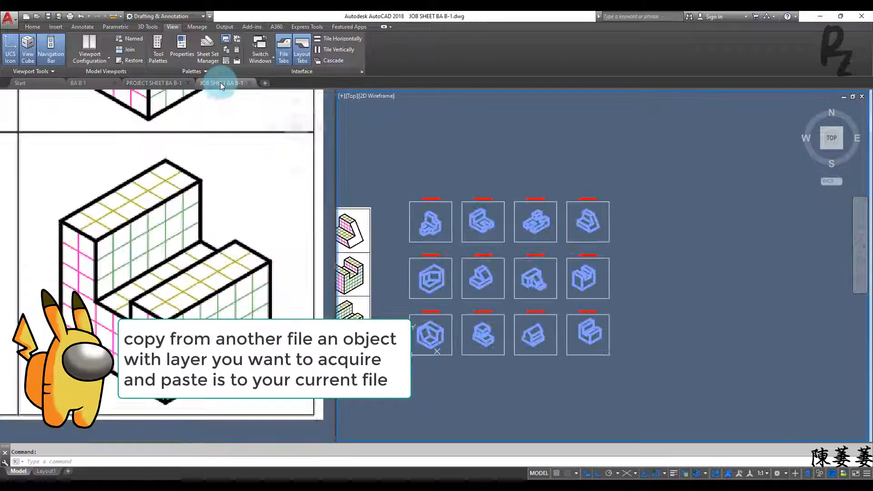
scroll(425, 220, up, 4)
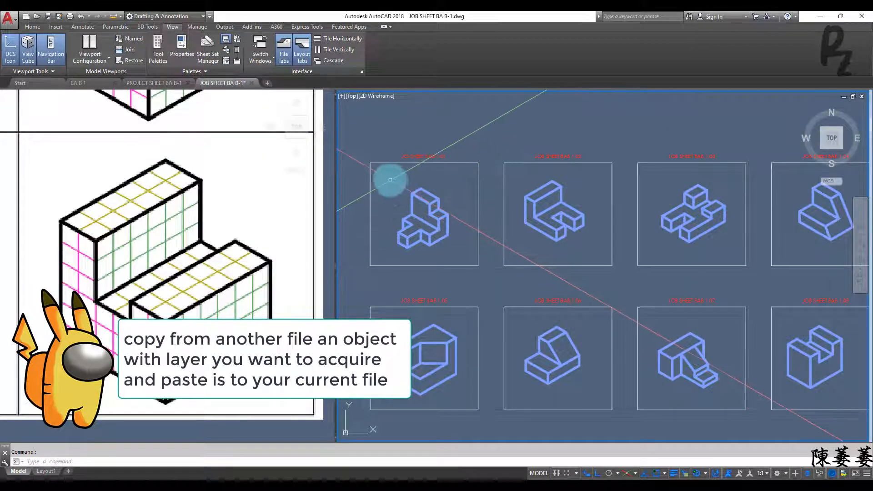
mouse_move(390, 180)
mouse_down()
mouse_move(423, 205)
mouse_move(380, 214)
mouse_up()
click(384, 177)
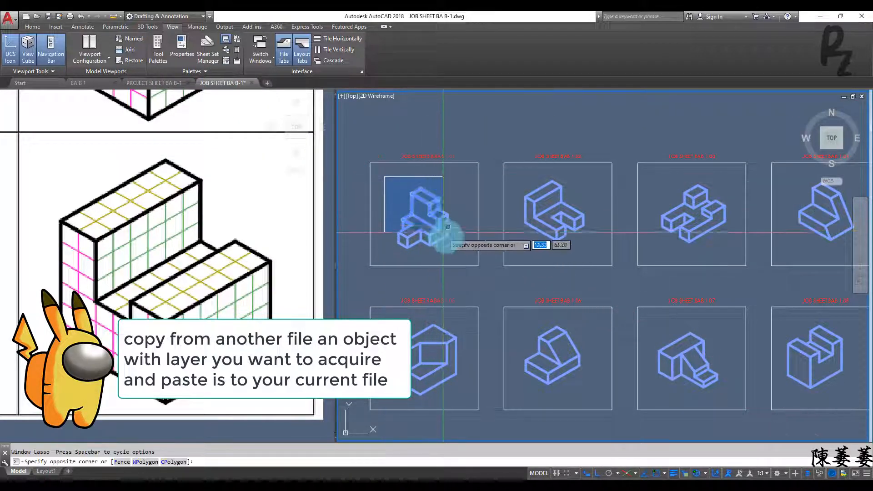
click(461, 253)
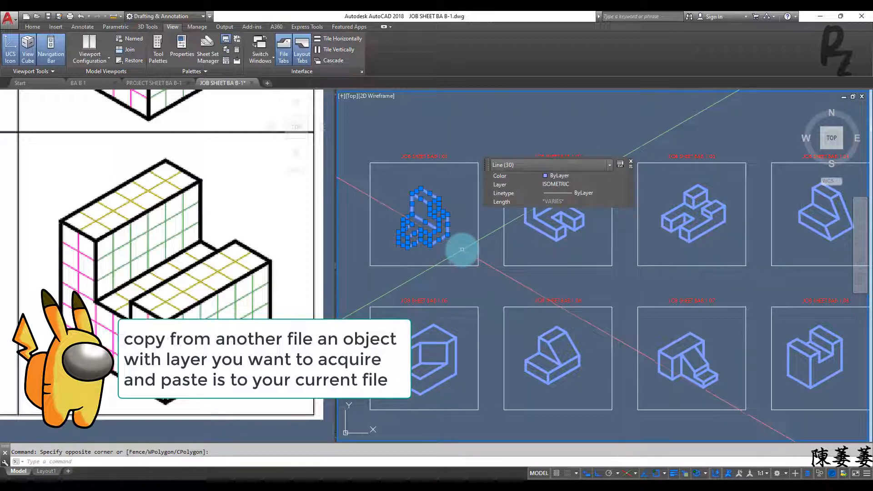
key(ctrl+c)
- Paste the copied figure into the PROJECT SHEET BA B-1 drawing, between the reference image and the BAB 1.01 frame
click(155, 121)
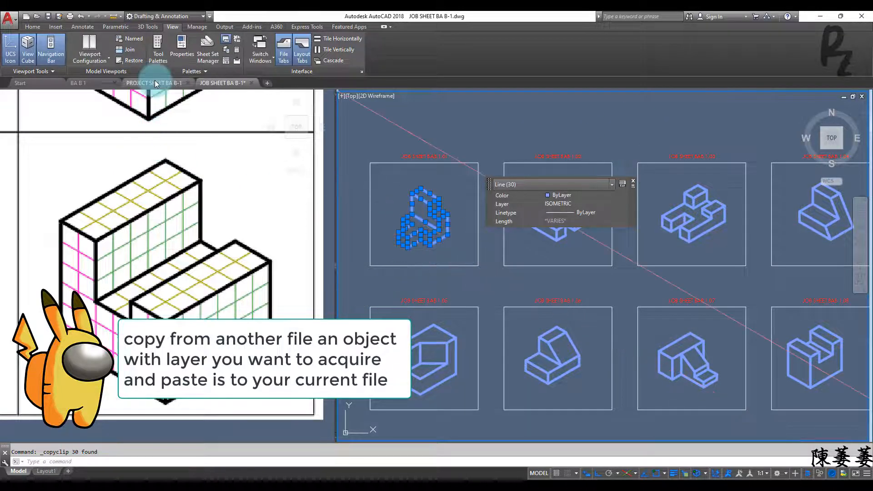
click(155, 84)
key(ctrl+v)
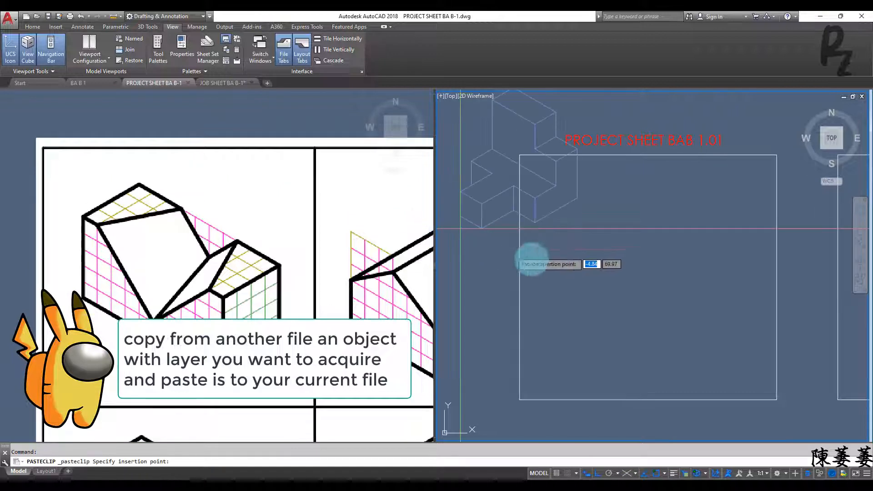
mouse_move(518, 262)
middle_down()
mouse_move(531, 280)
mouse_move(602, 271)
middle_up()
scroll(490, 328, down, 2)
middle_drag(489, 327, 589, 334)
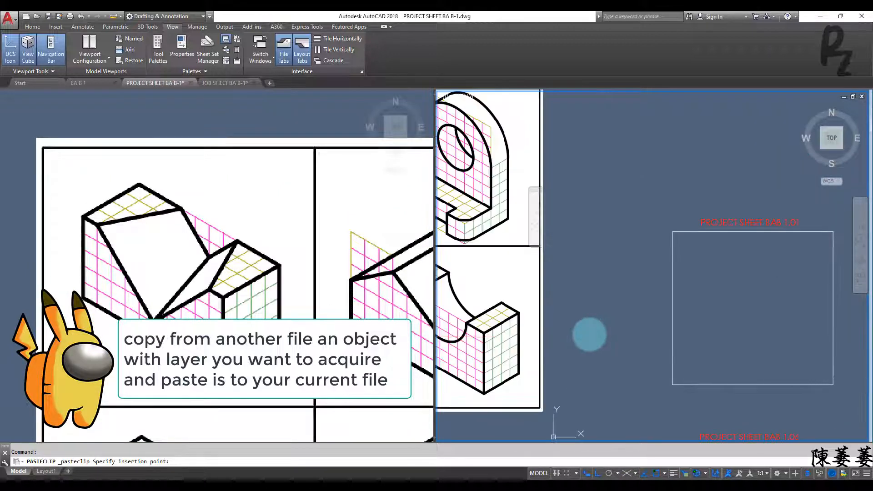
click(575, 345)
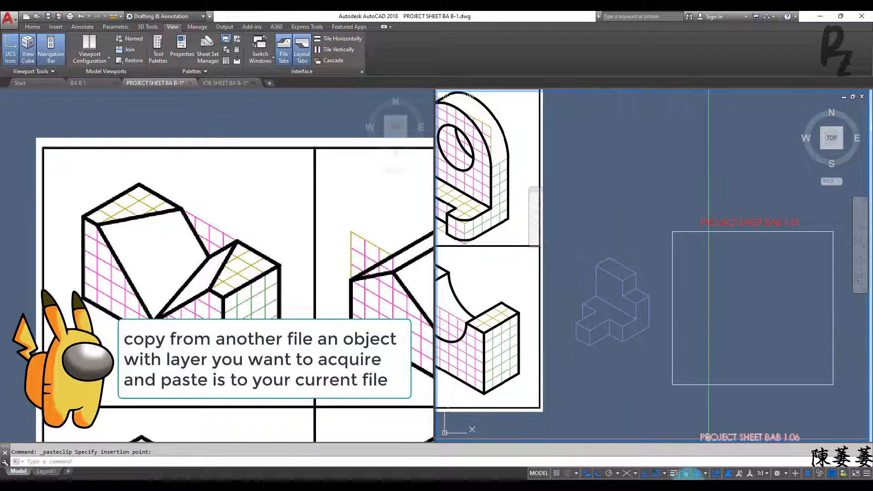
- Turn on the lineweight display and make ISOMETRIC the current layer
click(674, 474)
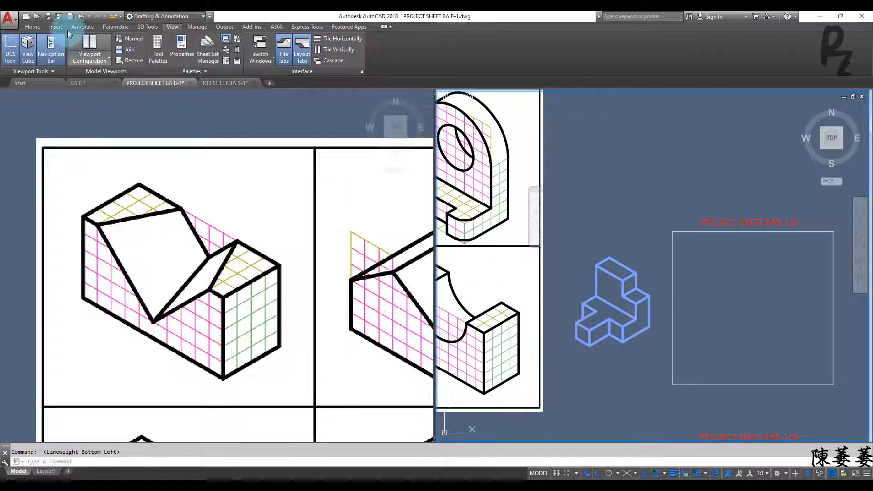
click(36, 28)
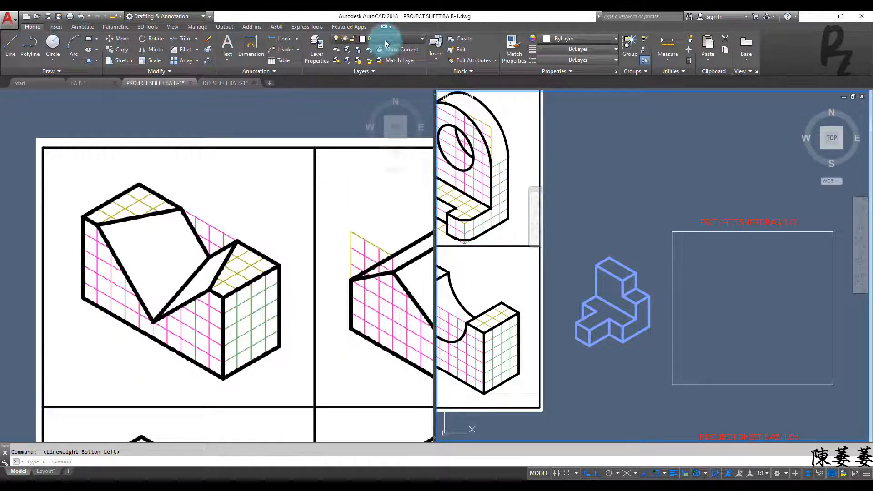
click(384, 60)
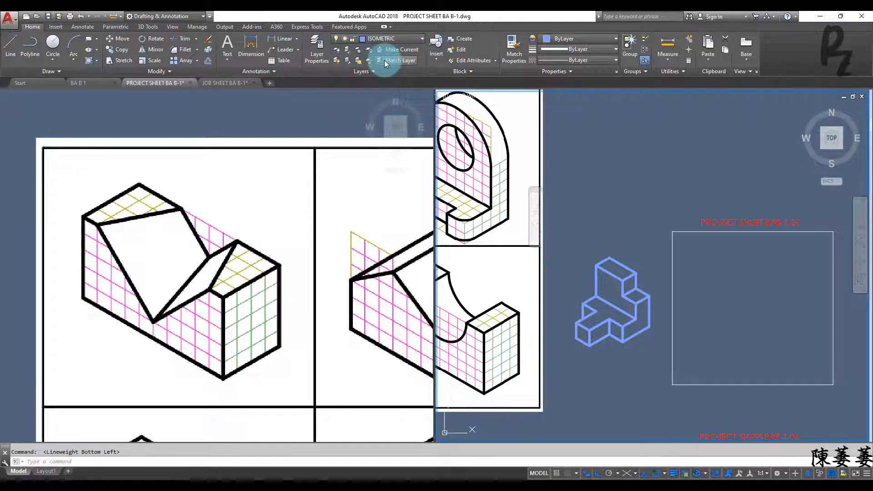
- Erase all lines of the pasted isometric figure beside the BAB 1.01 frame
middle_drag(616, 288, 591, 255)
scroll(572, 242, up, 2)
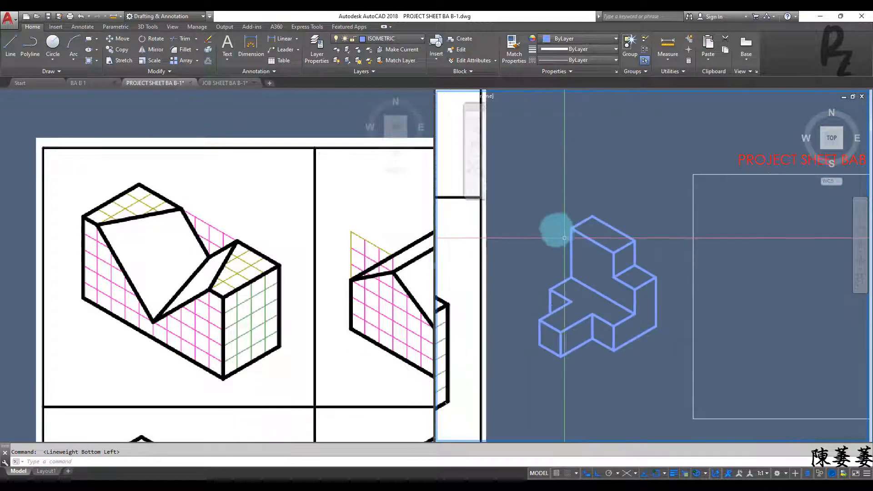
click(526, 193)
click(678, 374)
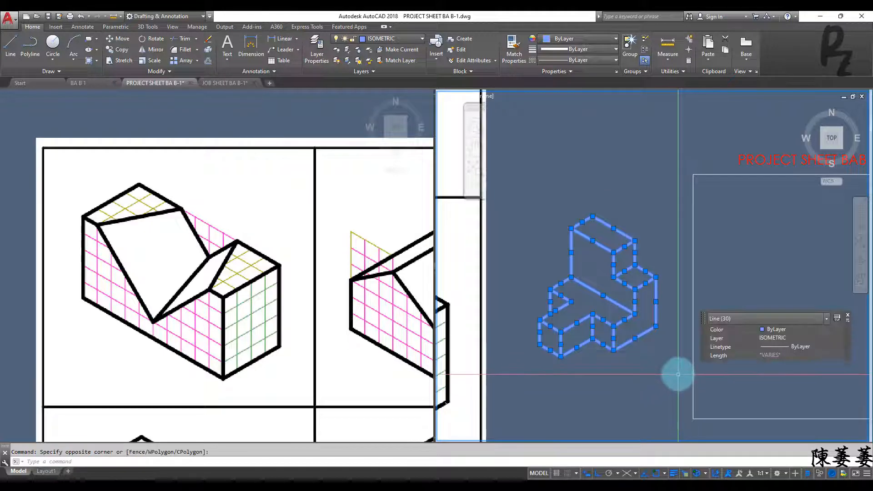
text(e)
key(Return)
- Activate isometric drafting on the left isoplane and draw the front face outline inside frame BAB 1.01, with 5-unit sides and 1-unit top edges
mouse_move(712, 353)
middle_down()
mouse_move(473, 332)
mouse_move(523, 346)
mouse_move(541, 342)
middle_up()
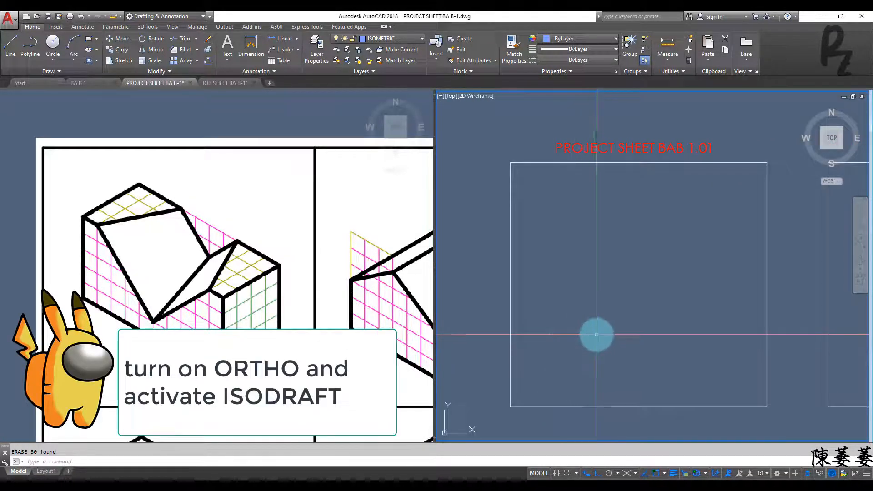
click(628, 474)
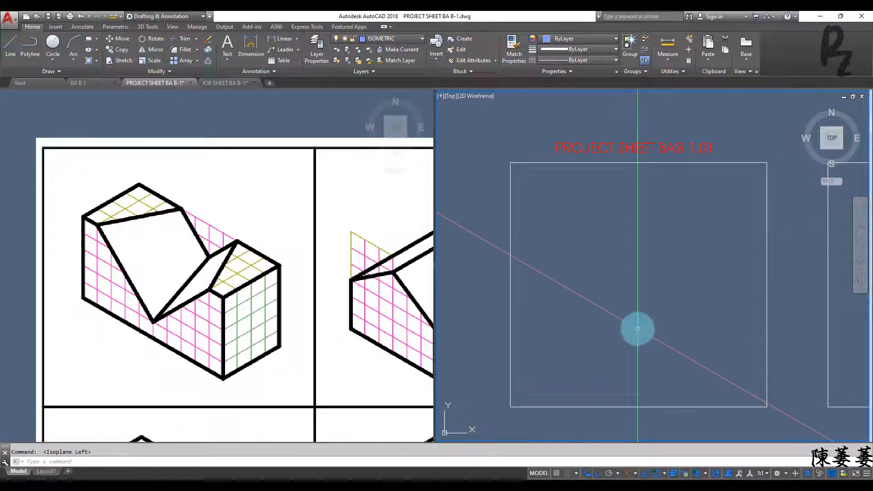
text(L)
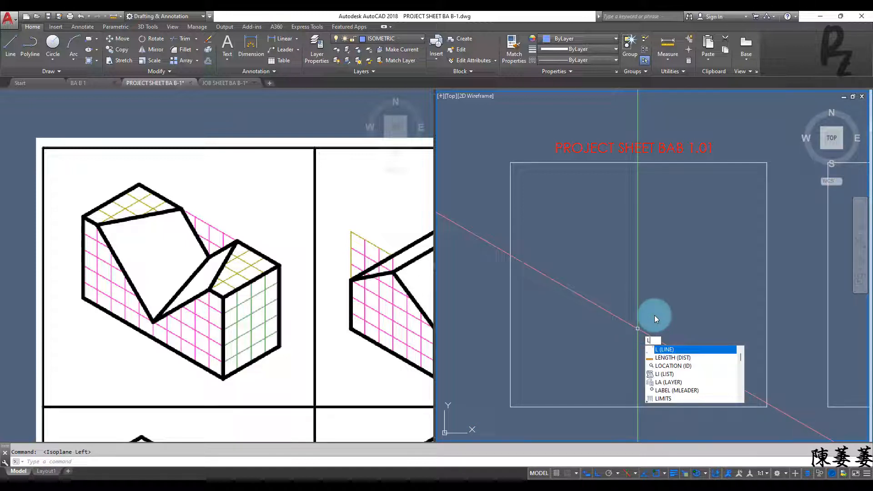
key(Return)
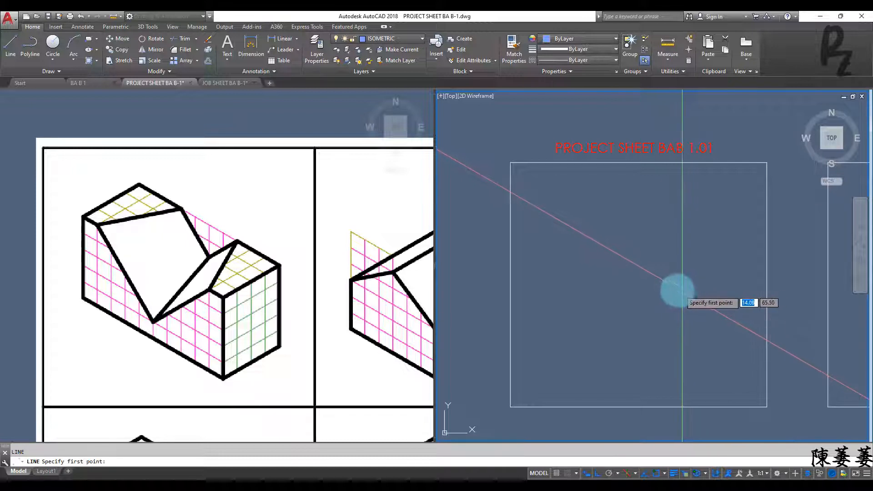
click(666, 286)
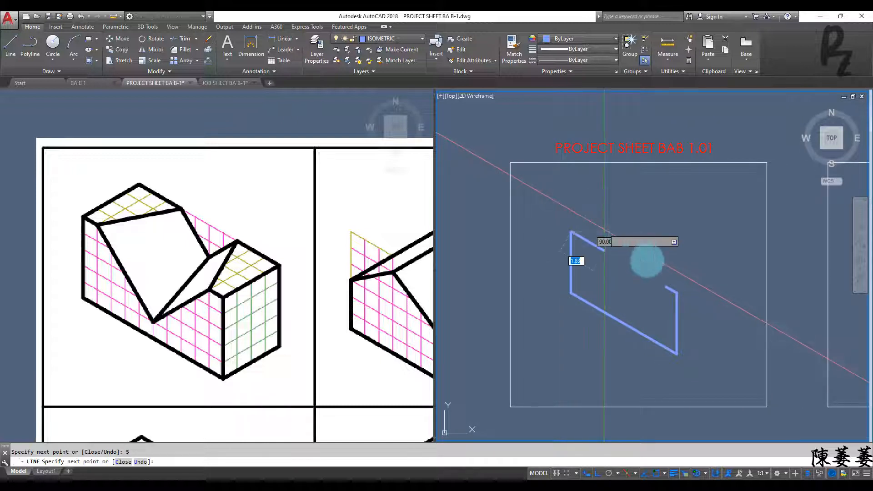
key(Return)
key(Return)
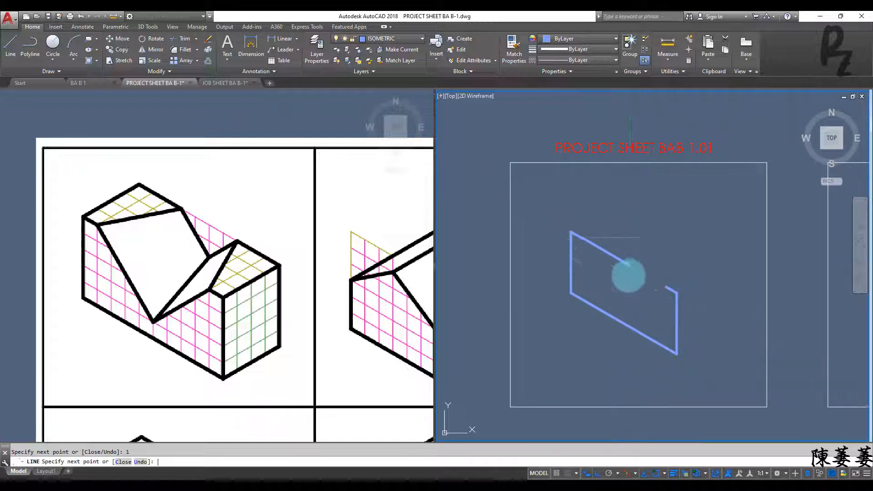
- Draw a 1-unit upright from the bottom edge's midpoint and connect its top to the inner ends of both short top edges
key(Return)
click(624, 323)
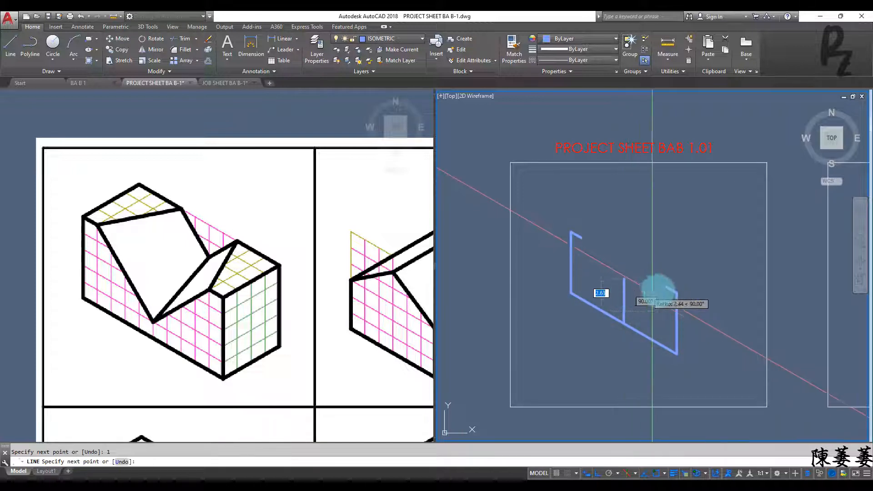
click(666, 288)
key(Return)
key(Return)
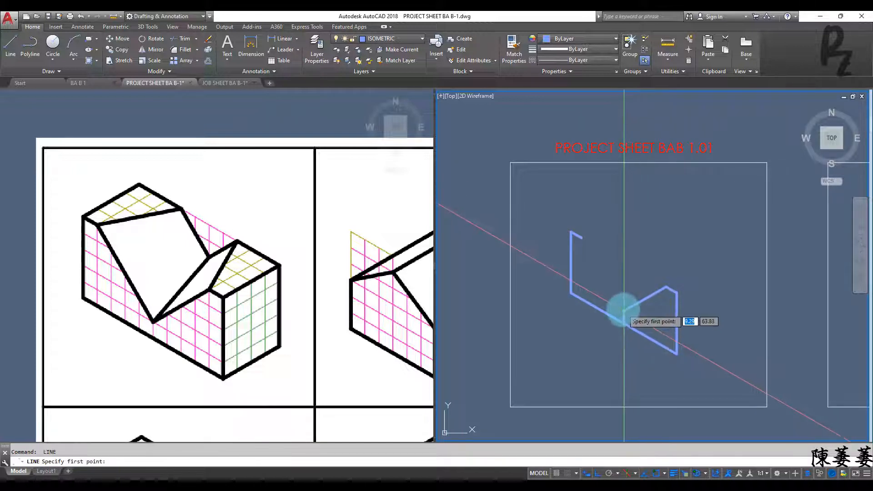
click(624, 311)
click(582, 238)
key(Return)
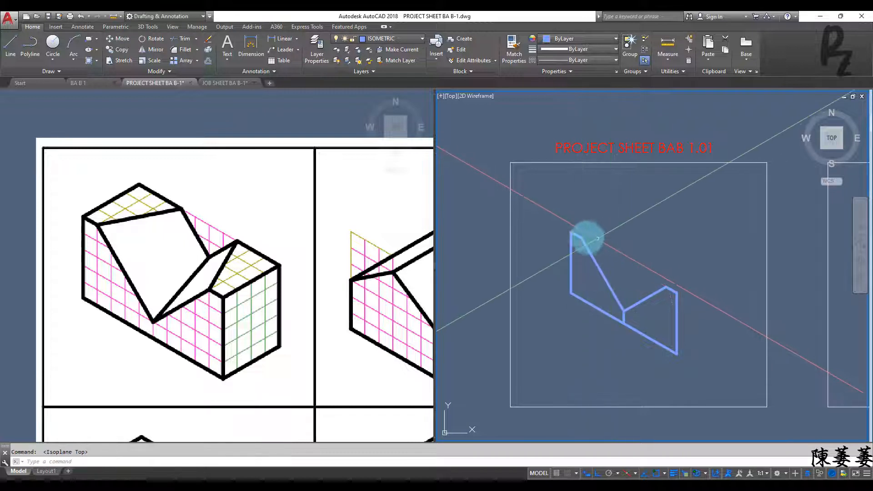
- On the top isoplane, draw the higher-placed top surface from the outer left corner with 4-unit and 3-unit edges, closing at the short edge's inner end
key(Return)
click(571, 233)
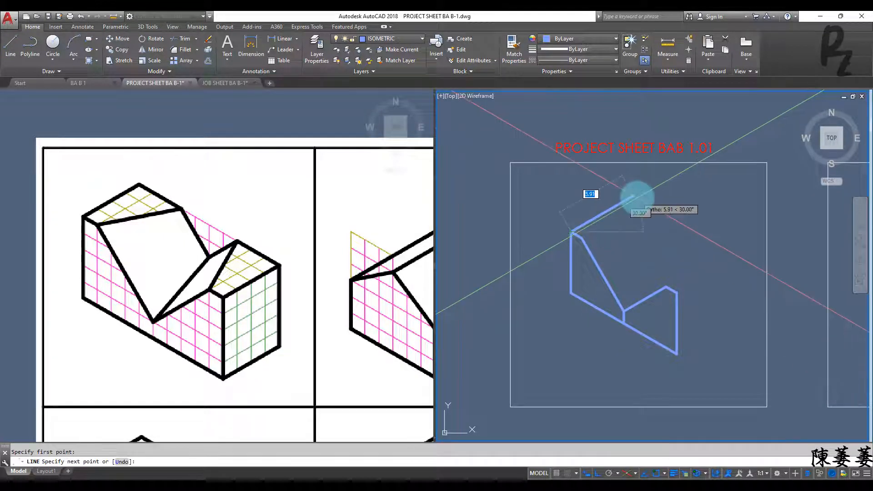
text(4)
key(Return)
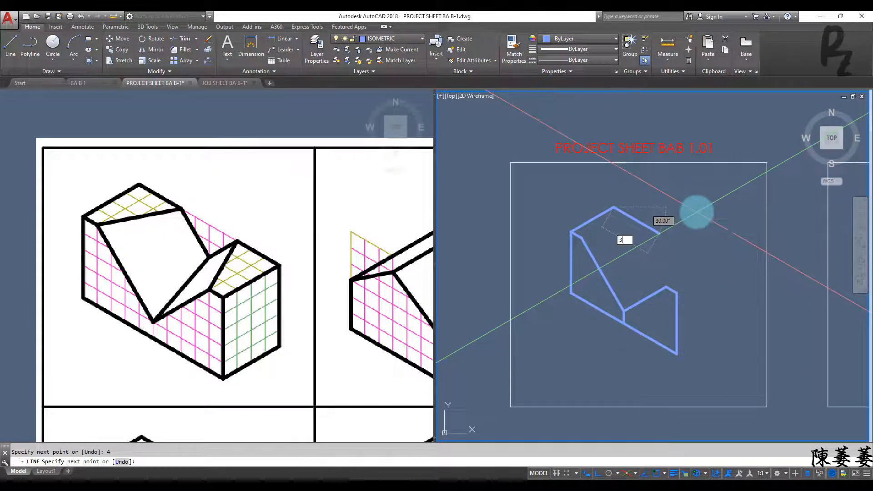
key(Return)
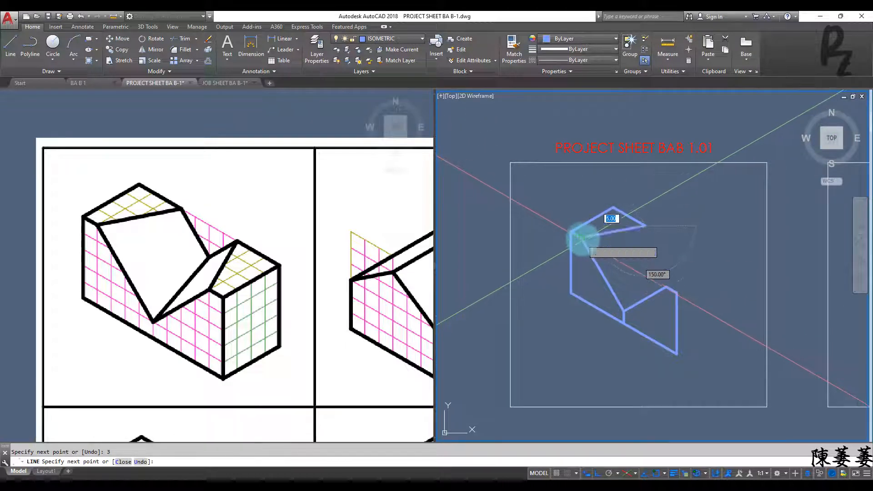
click(582, 237)
key(Return)
- Draw the other top surface from the front face's right corner with 4-unit and 3-unit edges, ending at the V-notch's right end
key(Return)
click(676, 292)
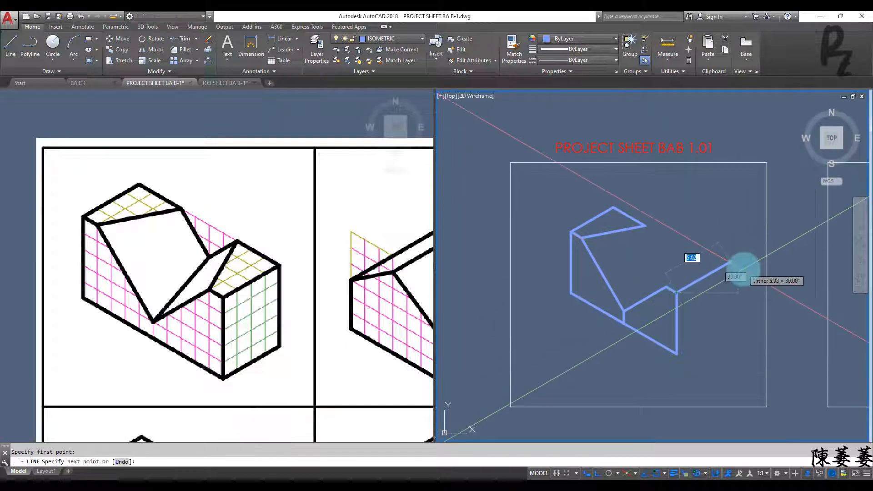
text(4)
key(Return)
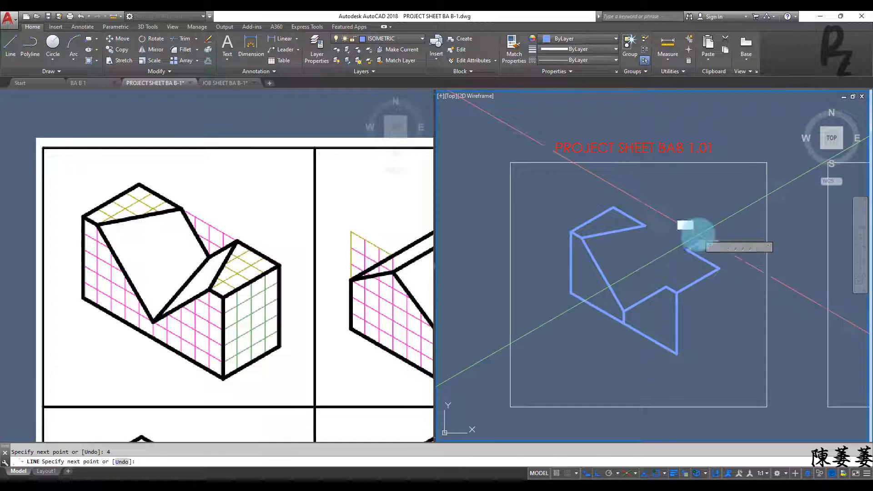
text(3)
key(Return)
click(666, 286)
key(Return)
- On the left isoplane, draw 2-unit back and 2-unit downward guide lines from the higher surface's inner back corner, ending at the lower surface's back corner
scroll(676, 264, up, 2)
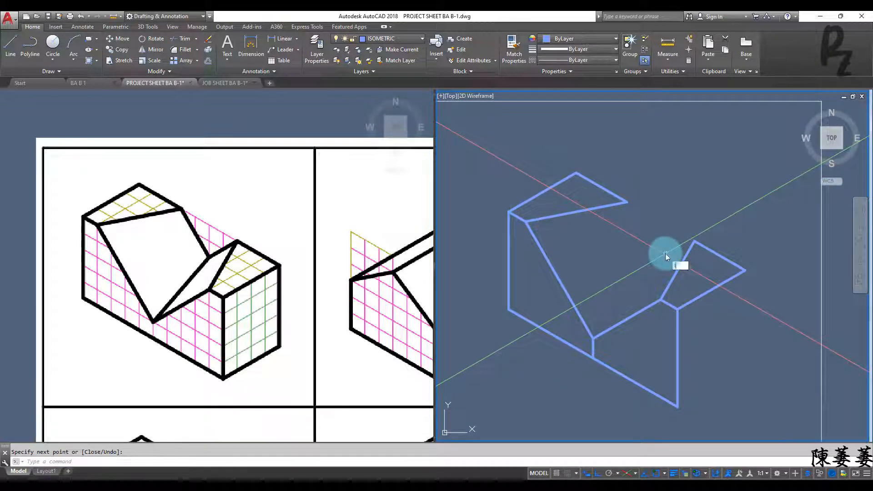
key(F5)
key(F5)
click(626, 202)
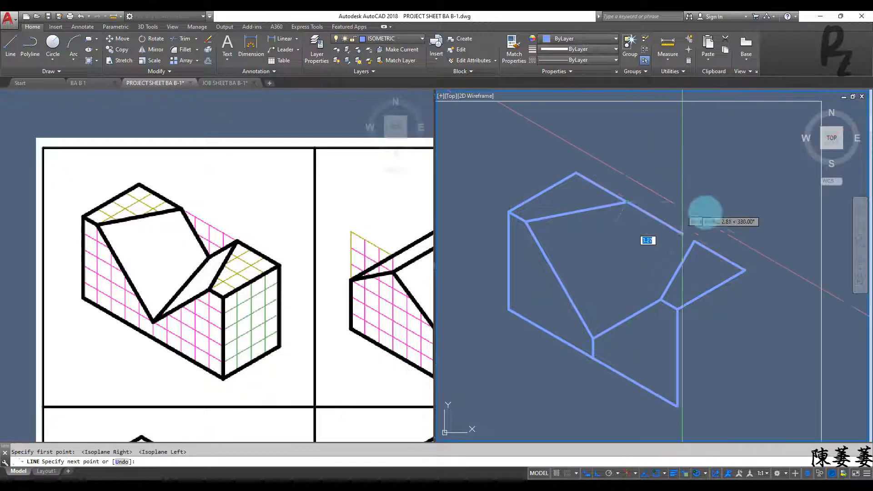
key(Return)
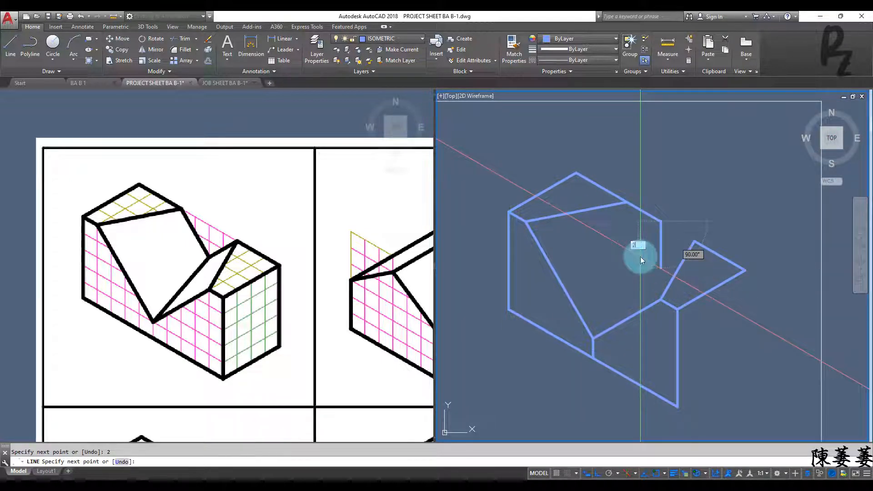
key(Return)
click(694, 242)
- Connect the back notch's lowest point to the higher top surface's inner back corner and erase the two 2-unit guide lines
key(Return)
key(Return)
click(661, 260)
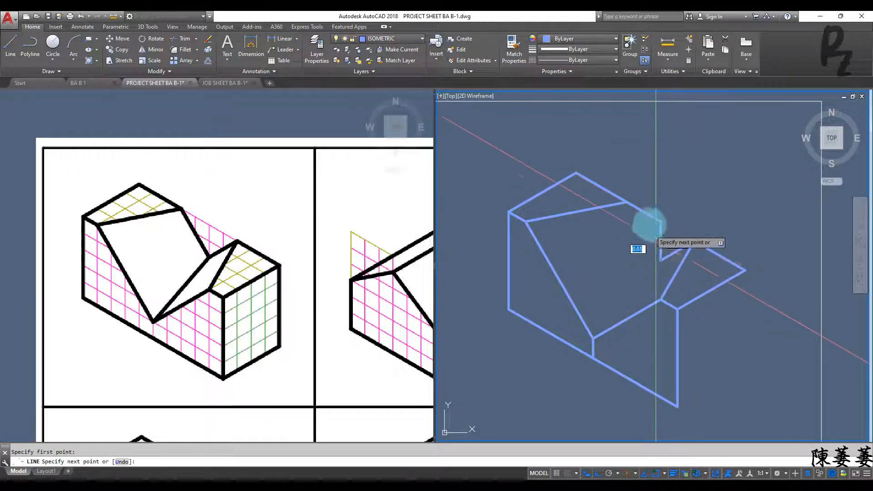
click(627, 201)
key(Escape)
key(Escape)
click(673, 230)
click(652, 210)
key(Delete)
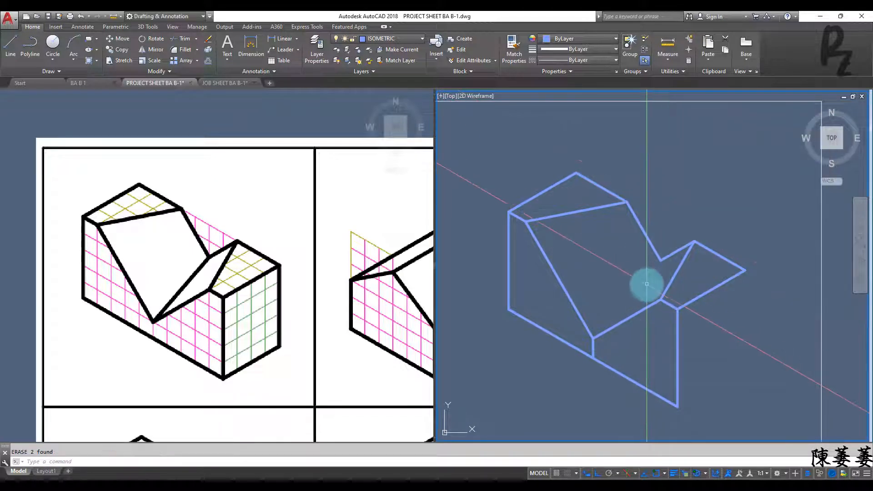
- Draw the valley line from the front V-notch's bottom to the back notch's lowest point and erase the short 1-unit upright
text(l)
key(Return)
click(593, 337)
click(661, 261)
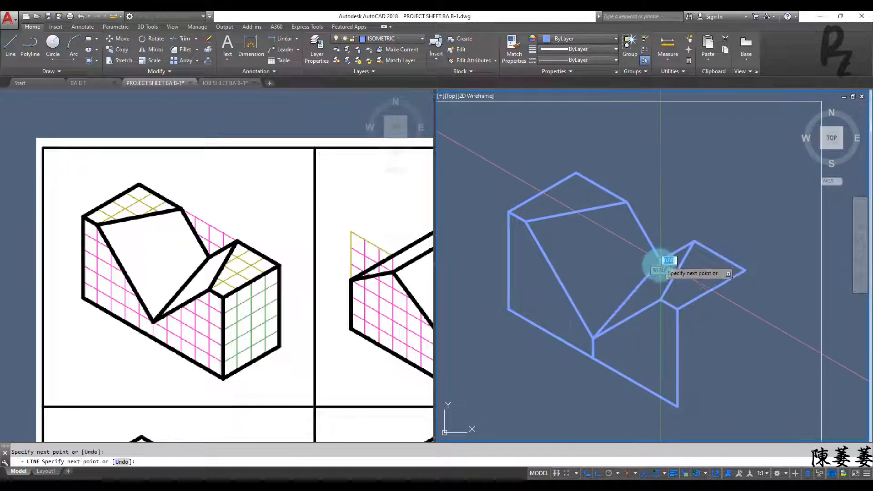
key(Escape)
click(598, 348)
key(Delete)
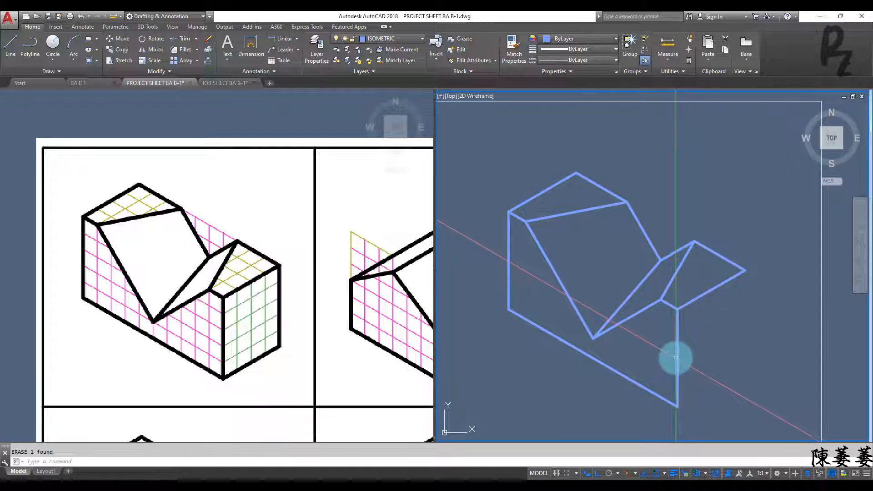
- Copy the right end's 4-unit upper edge from the front vertical edge's top down to its bottom
key(F5)
click(698, 298)
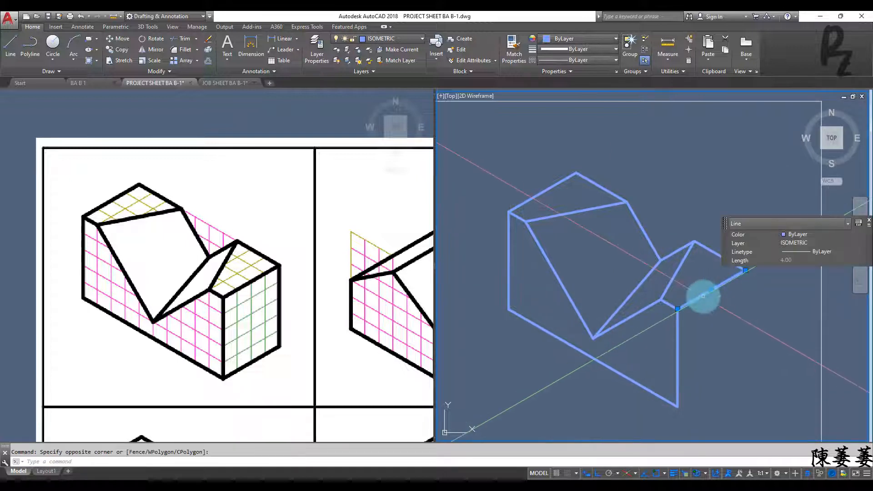
text(co)
key(Return)
click(678, 309)
click(677, 405)
key(Escape)
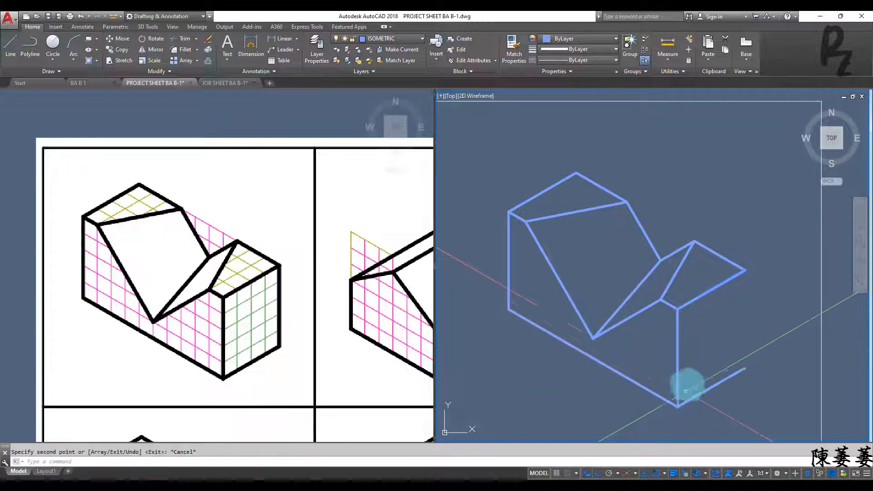
- Copy the front vertical edge to the outer end of the 4-unit upper edge to close the right end face
click(671, 362)
text(co)
key(Return)
click(678, 309)
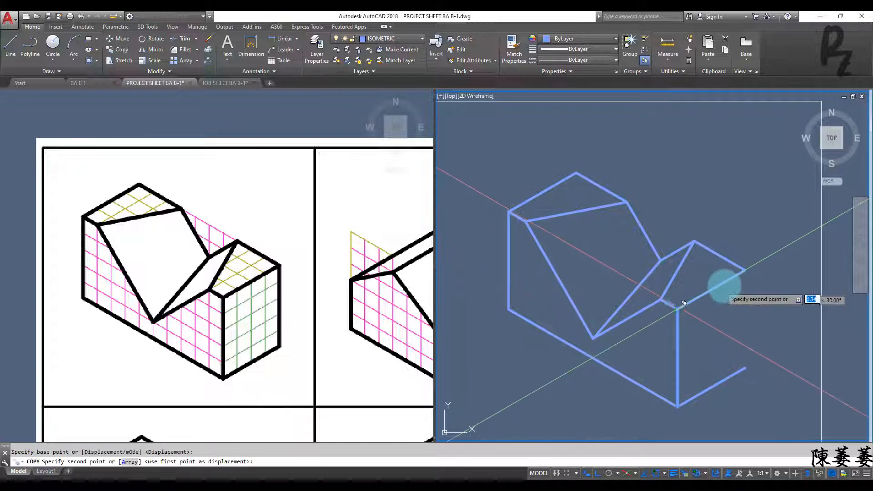
click(745, 270)
key(Escape)
scroll(718, 283, down, 5)
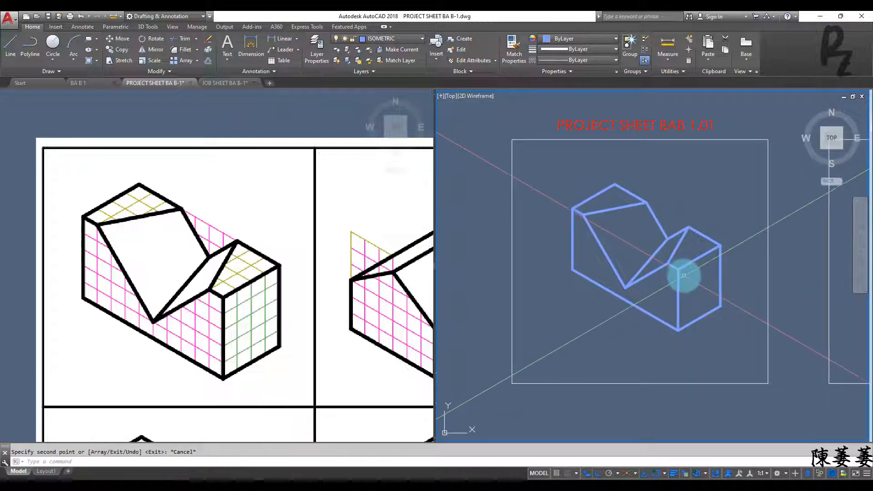
- Save the drawing and set up the second reference figure beside the empty PROJECT SHEET BAB 1.02 frame
click(316, 329)
key(ctrl+s)
middle_drag(314, 327, 219, 384)
scroll(195, 314, up, 5)
middle_drag(255, 320, 152, 319)
click(715, 322)
scroll(716, 322, down, 5)
scroll(517, 326, up, 6)
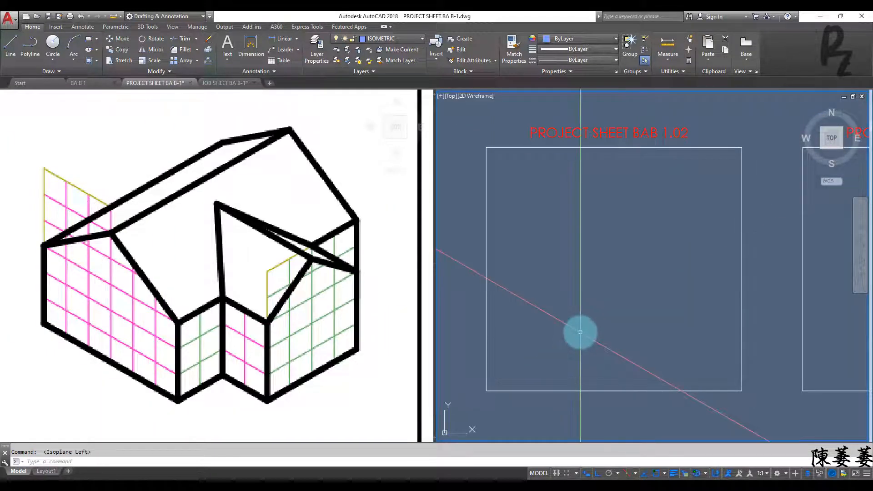
text(l)
key(Return)
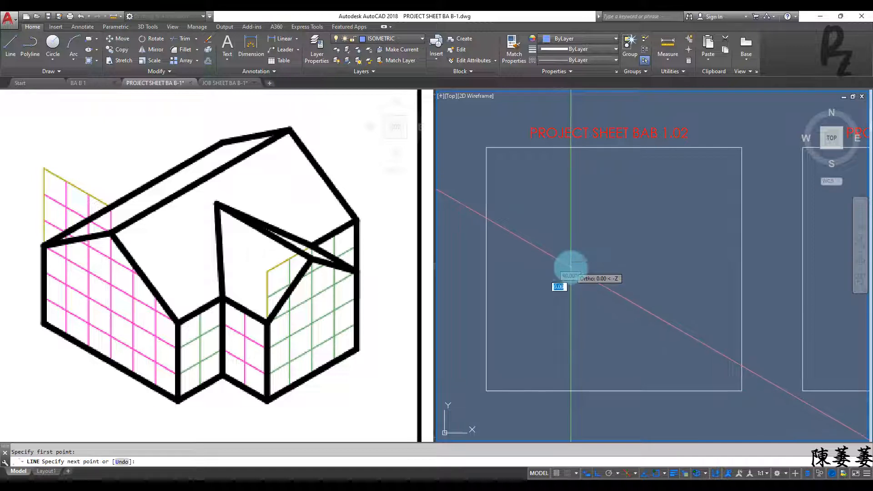
click(571, 267)
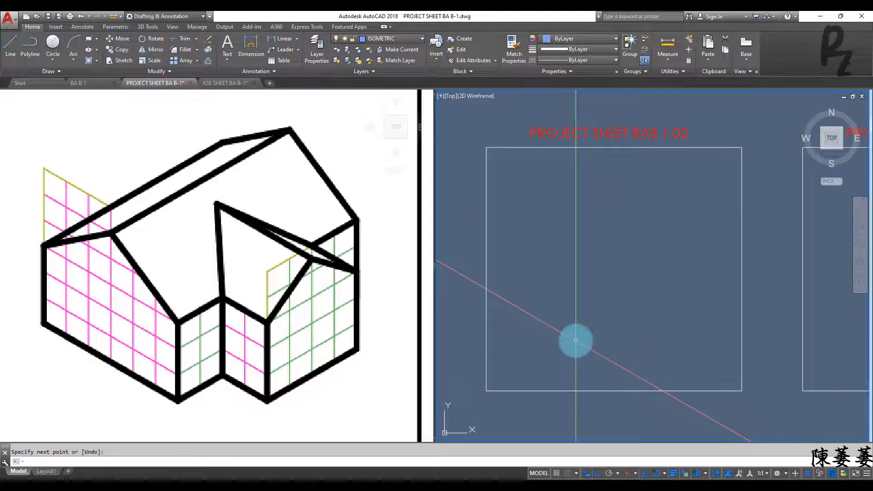
- In frame BAB 1.02, draw a 5-unit vertical, a 3-unit base edge and a 3-unit upright on the left isoplane, closing at the vertical's top
click(568, 270)
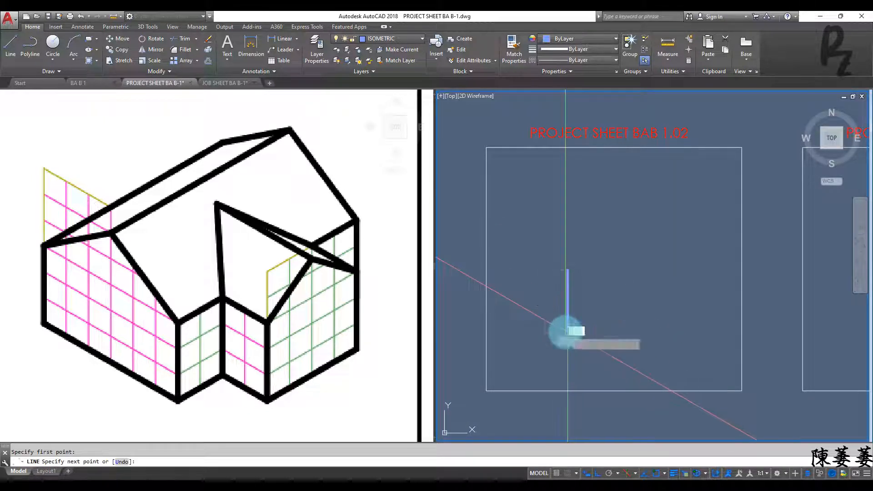
text(5)
key(Return)
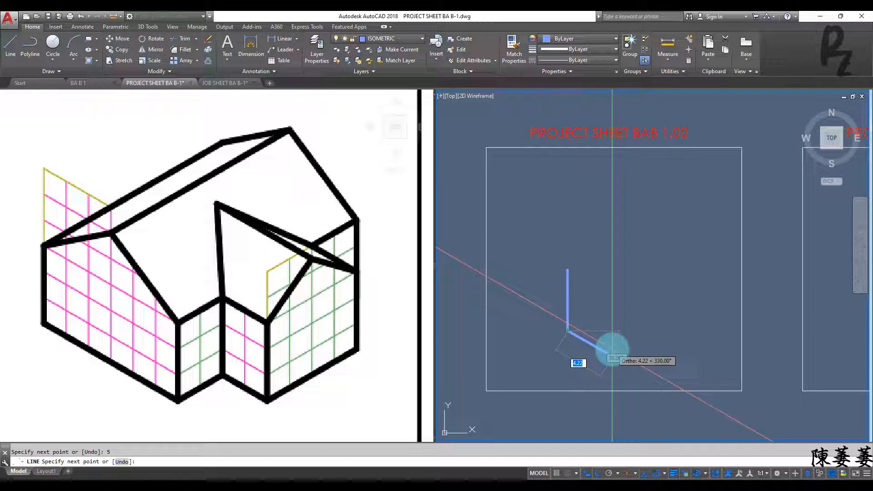
text(3)
key(Return)
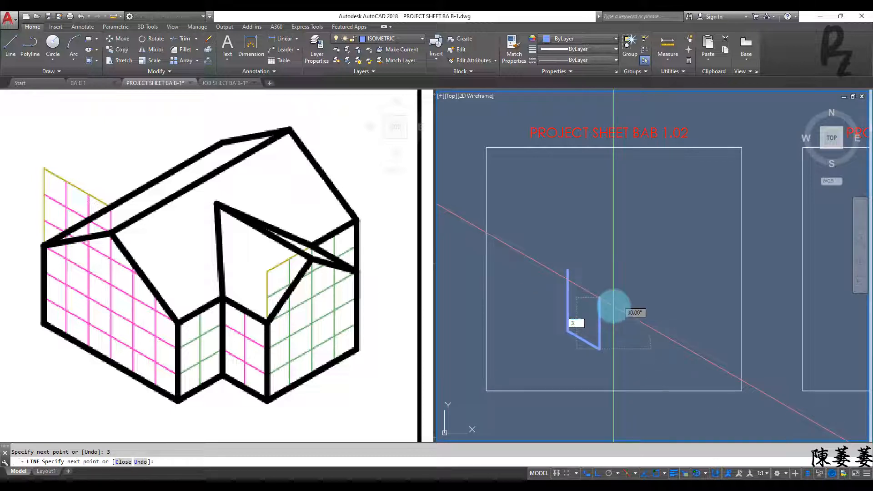
key(Return)
click(568, 270)
- Draw the gable's other half from the centre vertical's bottom with a 3-unit base edge and 3-unit upright, ending at the peak
key(Return)
key(Return)
click(567, 331)
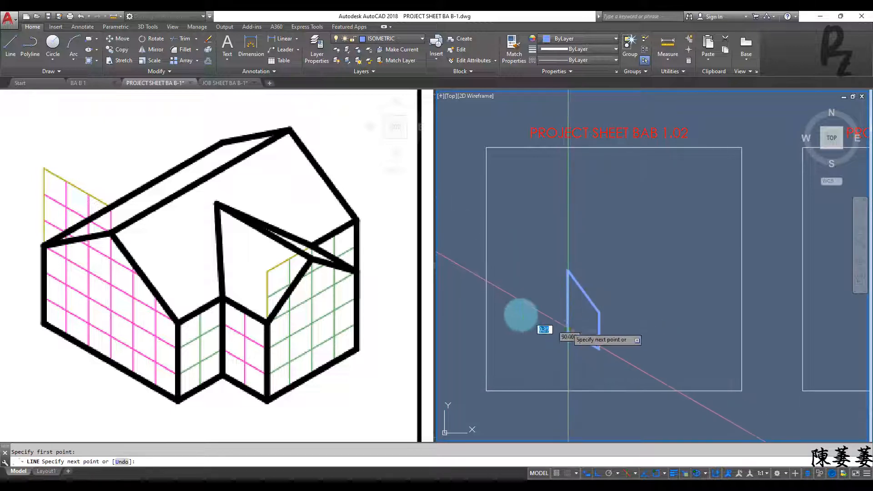
text(3)
key(Return)
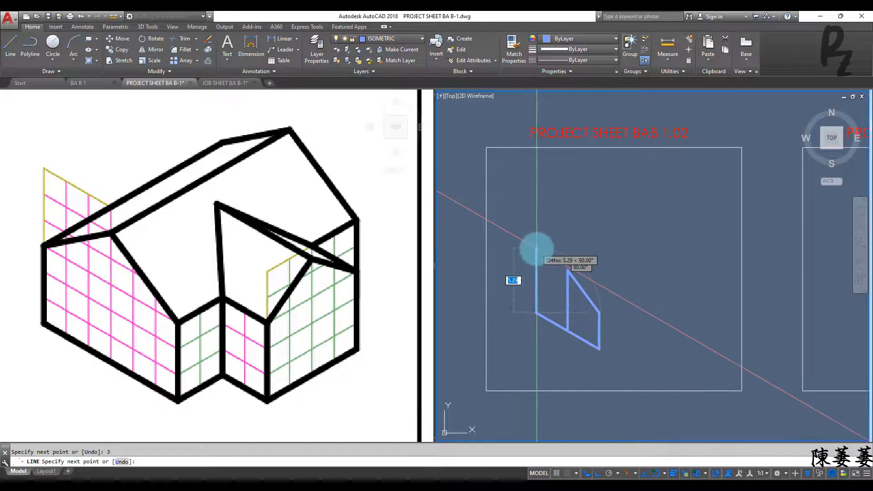
text(3)
key(Return)
click(568, 270)
key(Escape)
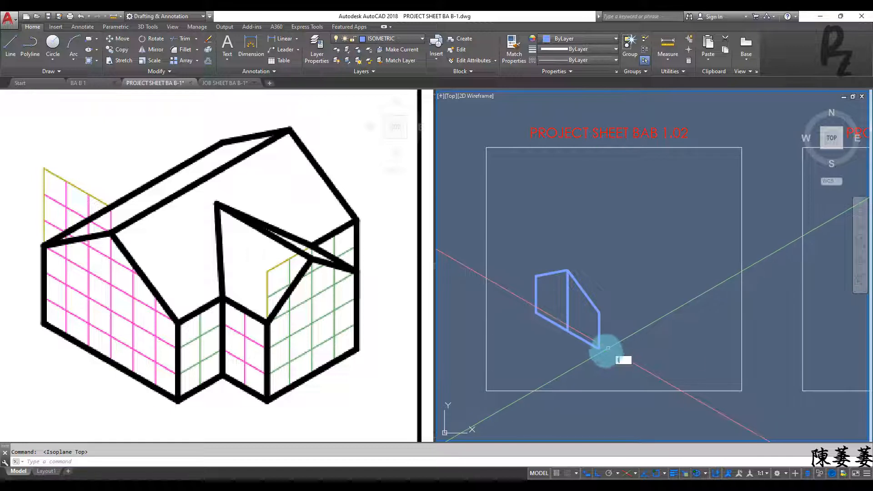
- On the top isoplane, start the floor outline at the gable's right base corner with successive 2-unit, 2-unit and 4-unit edges
text(l)
key(Return)
click(601, 348)
text(2)
key(Return)
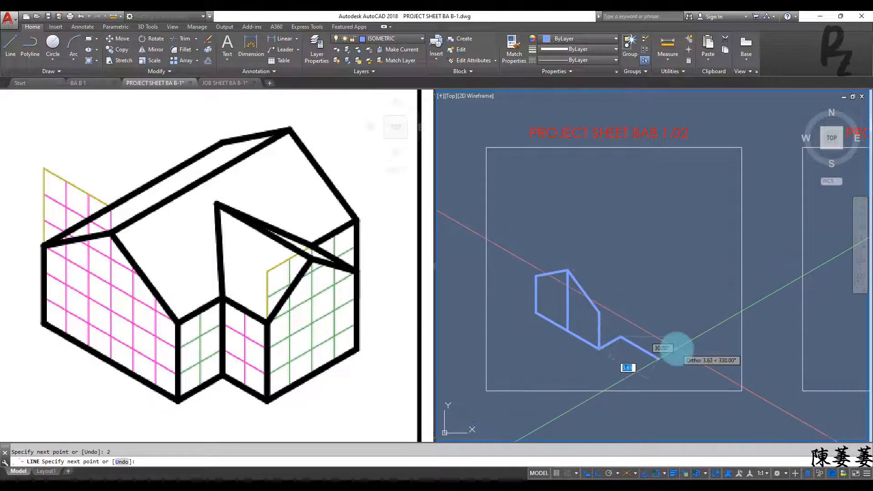
text(2)
key(Return)
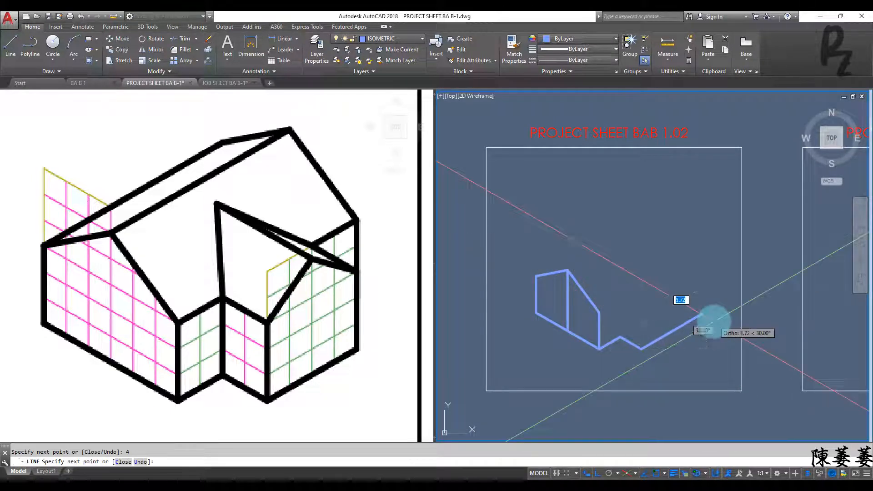
- Complete the floor outline with 2-unit, 2-unit and 6-unit edges, ending at the gable's left base corner
text(2)
key(Return)
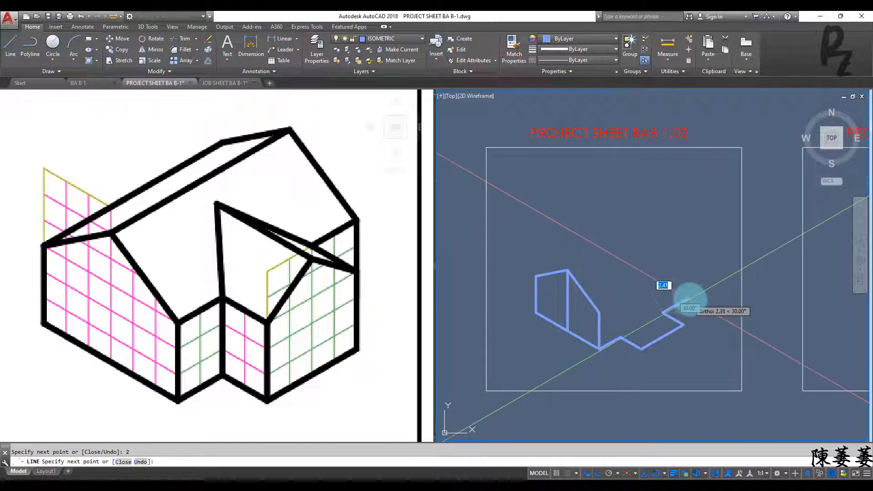
text(2)
key(Return)
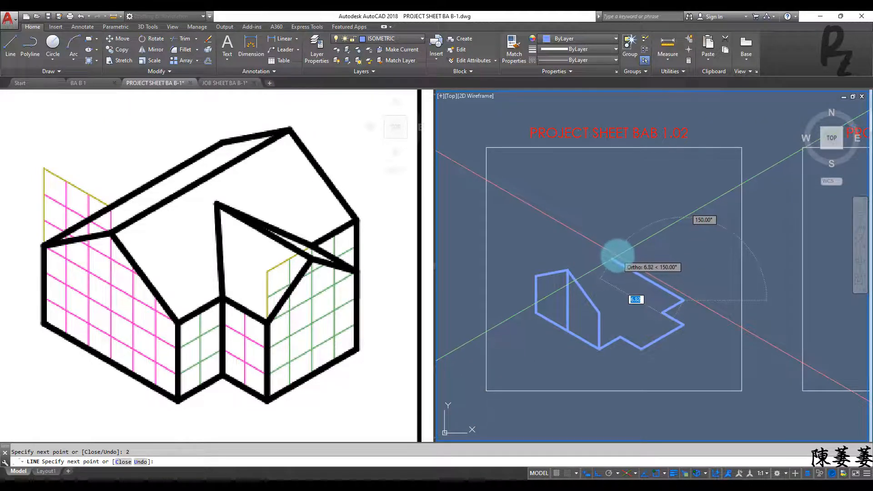
text(6)
key(Return)
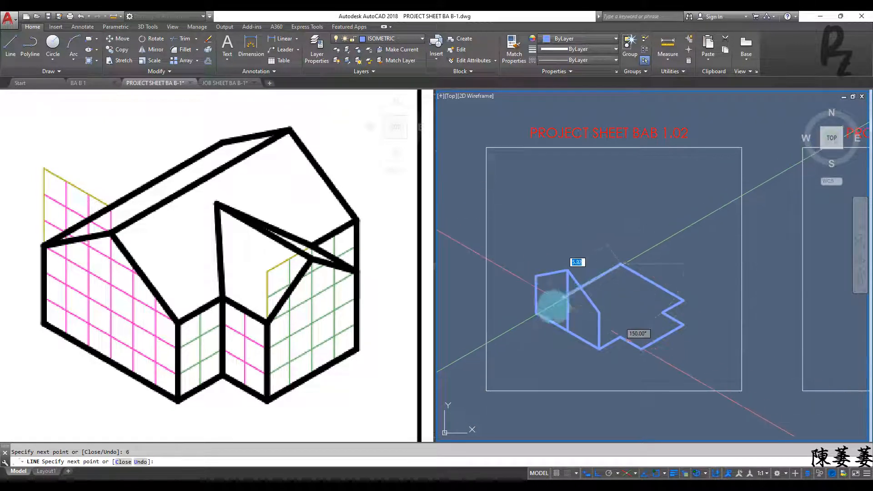
click(536, 312)
key(Escape)
- On the right isoplane, draw a 4.5-unit upright from the midpoint of the floor outline's 4-unit edge
middle_drag(676, 302, 666, 268)
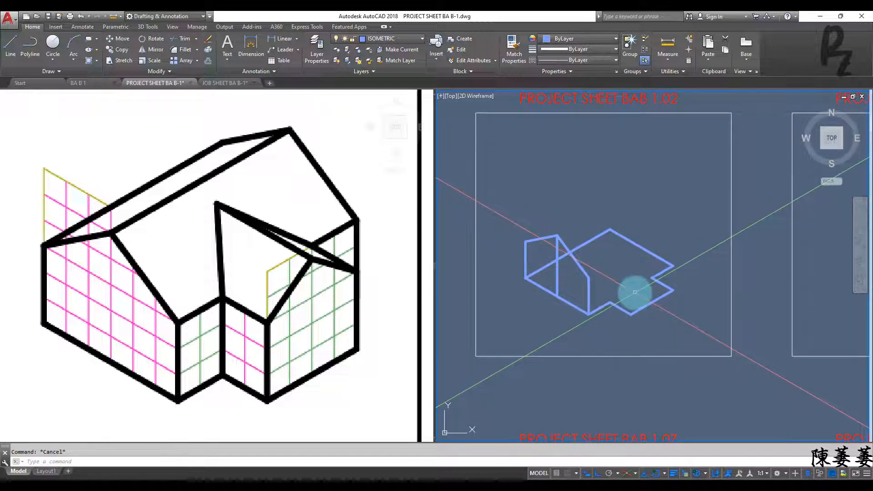
text(l)
key(Return)
key(F5)
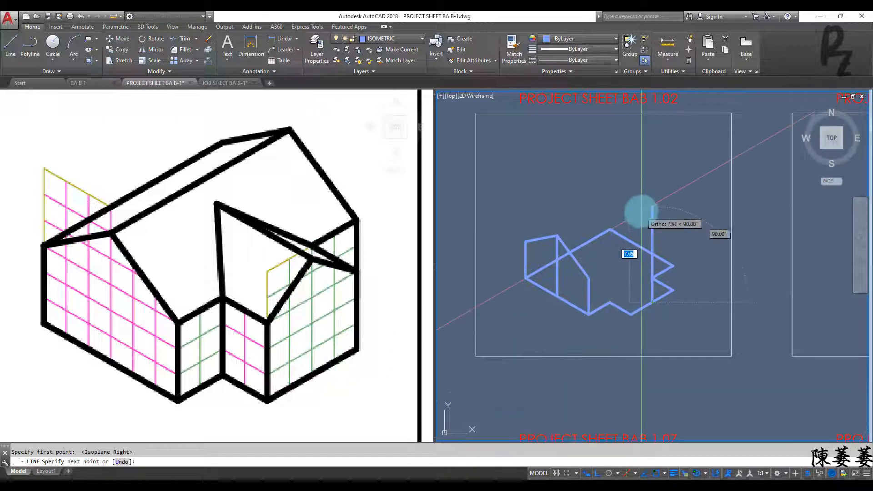
key(Return)
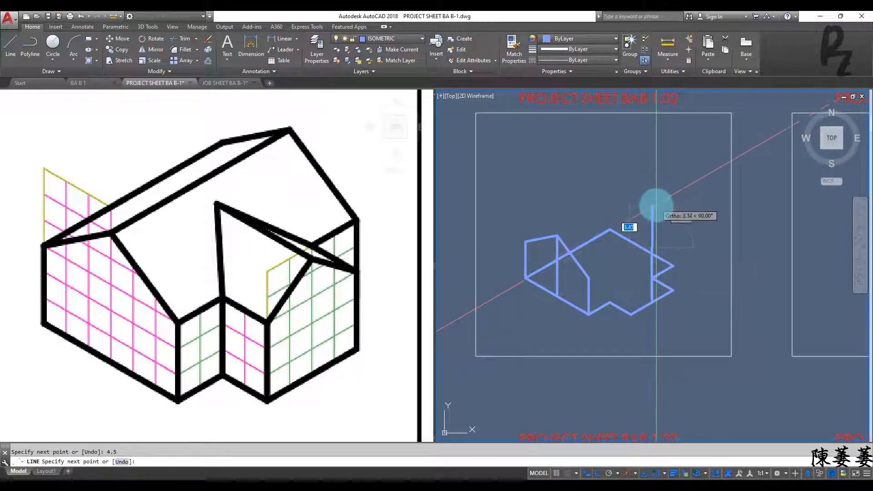
key(Return)
- Draw 3-unit uprights at both ends of the 4-unit floor edge and join their tops through the 4.5-unit upright's top
scroll(636, 267, up, 2)
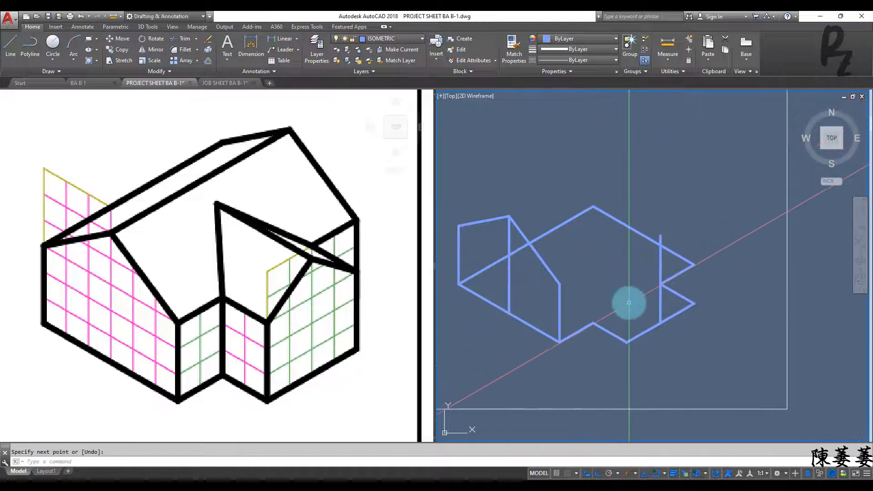
key(Return)
click(627, 341)
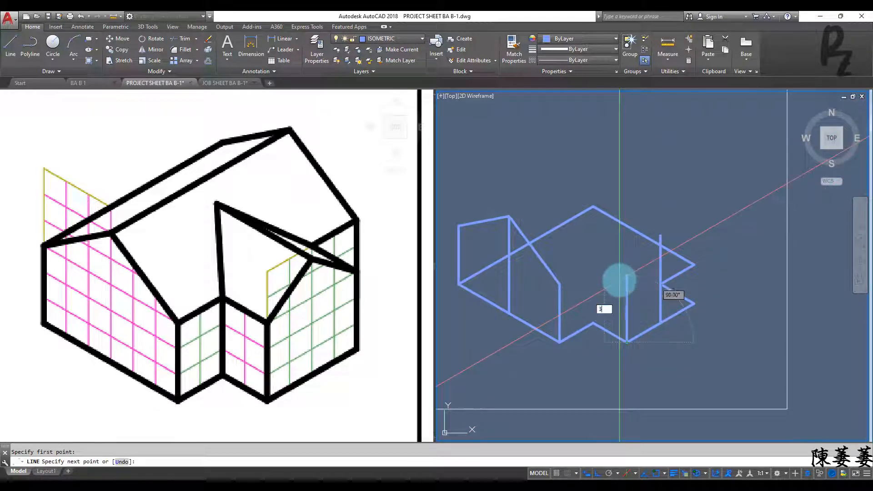
key(Return)
key(Return)
key(Return)
click(693, 304)
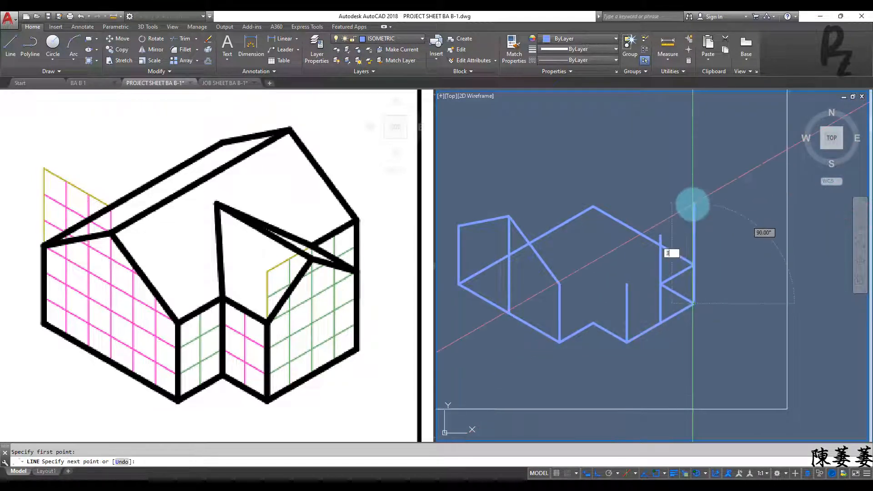
key(Return)
click(661, 236)
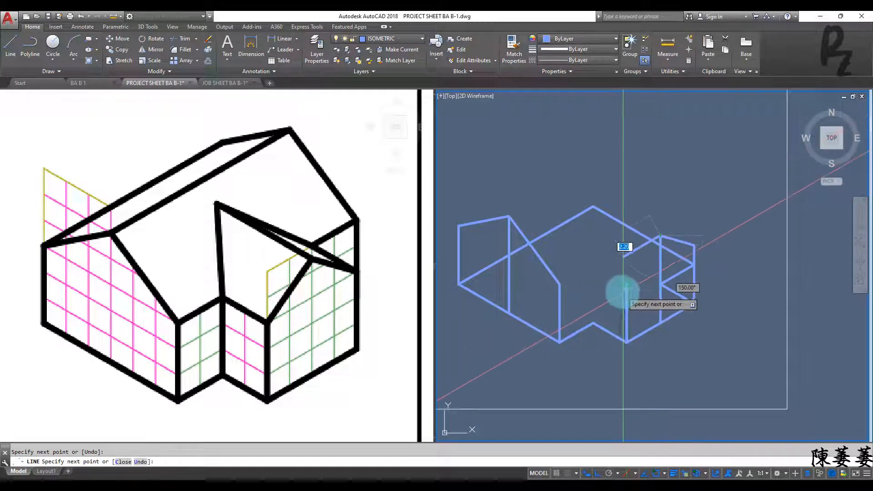
click(626, 284)
key(Escape)
- Erase the 4.5-unit centre upright and the two 2-unit floor edges behind the right gable wall
key(Escape)
click(675, 302)
click(654, 276)
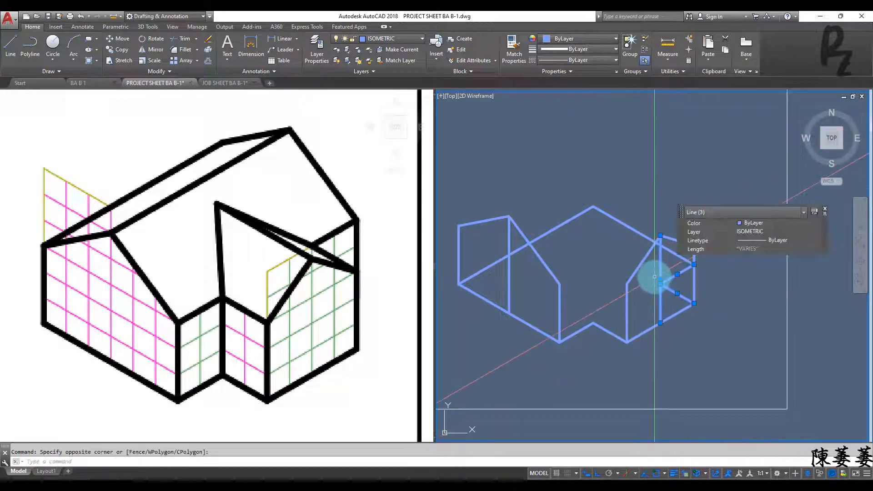
key(Return)
- Trim the 6-unit back floor edge where it crosses inside the right gable wall
middle_drag(668, 284, 674, 338)
text(tr)
key(Return)
right_click(674, 290)
click(682, 274)
key(Escape)
key(Escape)
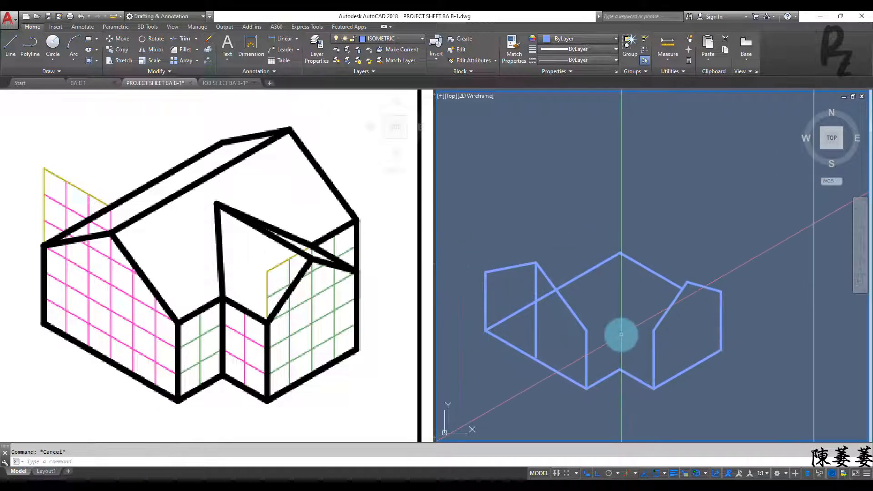
text(l)
key(Return)
key(F5)
click(653, 331)
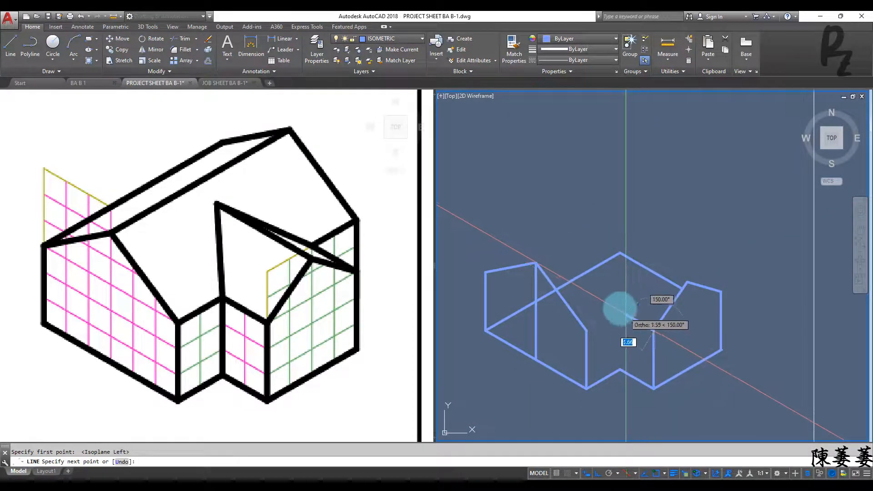
key(Escape)
key(Return)
key(F5)
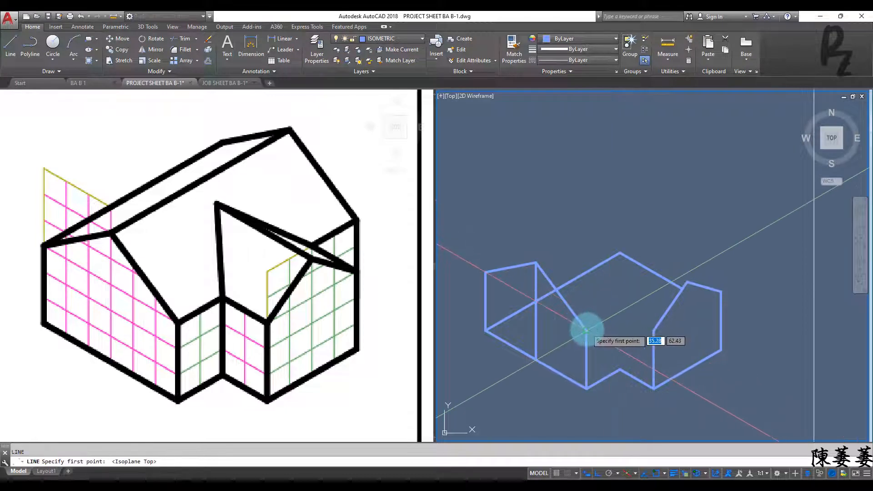
key(Escape)
key(Escape)
- Copy the two 2-unit floor edges of the front recess from the base of the wall upright to its top
click(630, 384)
click(609, 359)
text(co)
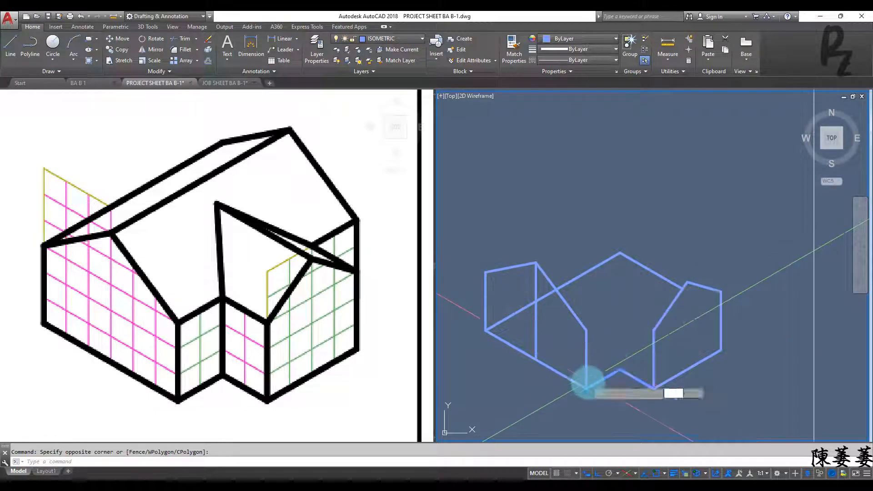
key(Return)
click(587, 388)
click(587, 330)
key(Escape)
key(Escape)
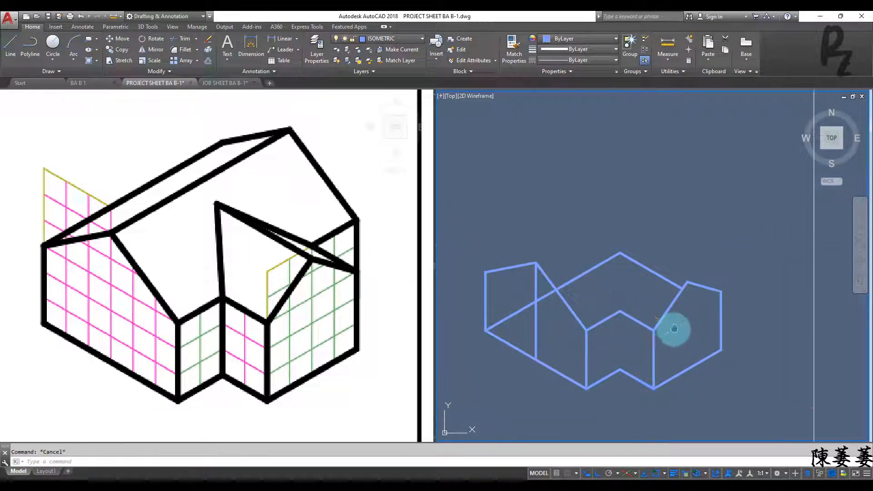
- Copy the 3-unit upright at the left gable wall's front corner to the inner corner of the recess
middle_drag(674, 330, 635, 367)
click(549, 388)
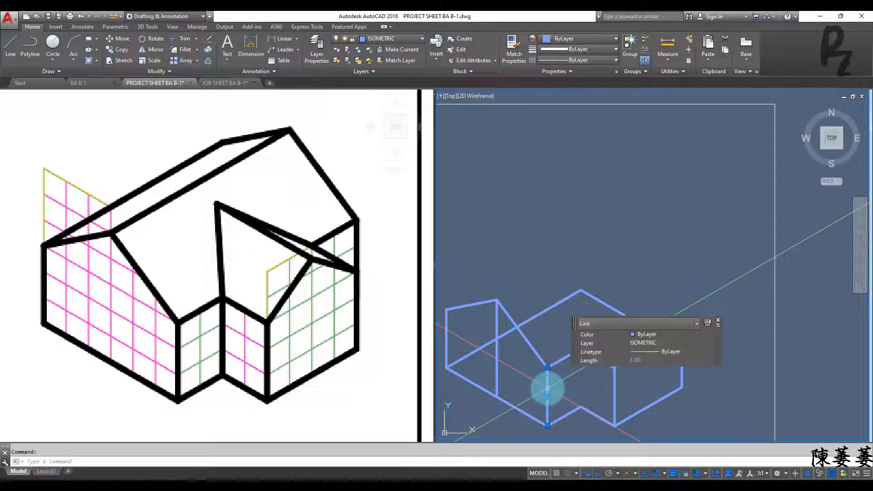
text(co)
key(Return)
click(548, 367)
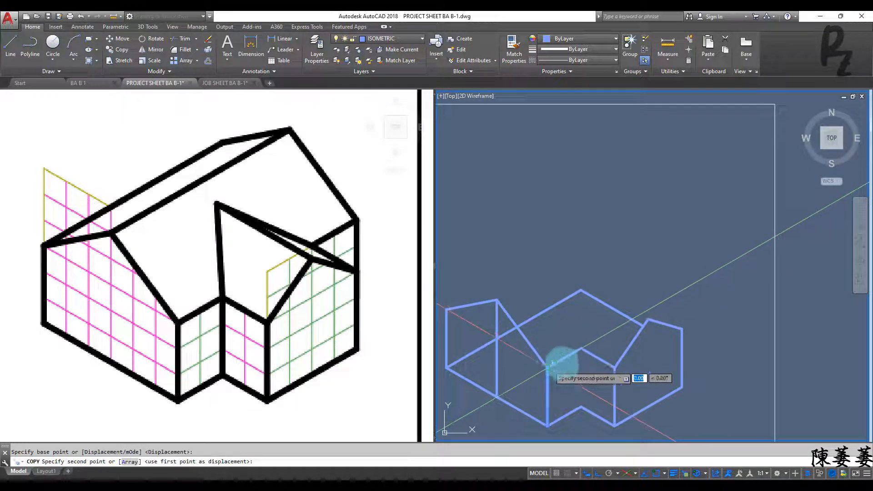
click(581, 351)
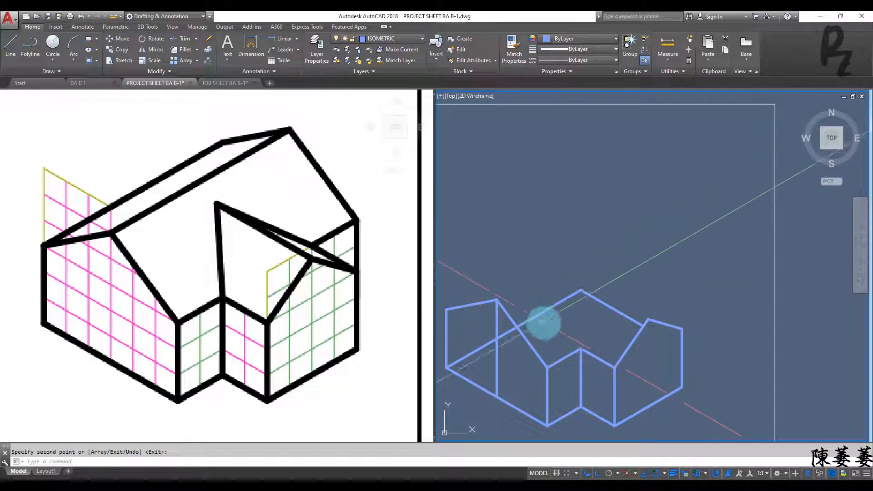
click(545, 325)
click(536, 294)
text(co)
key(Return)
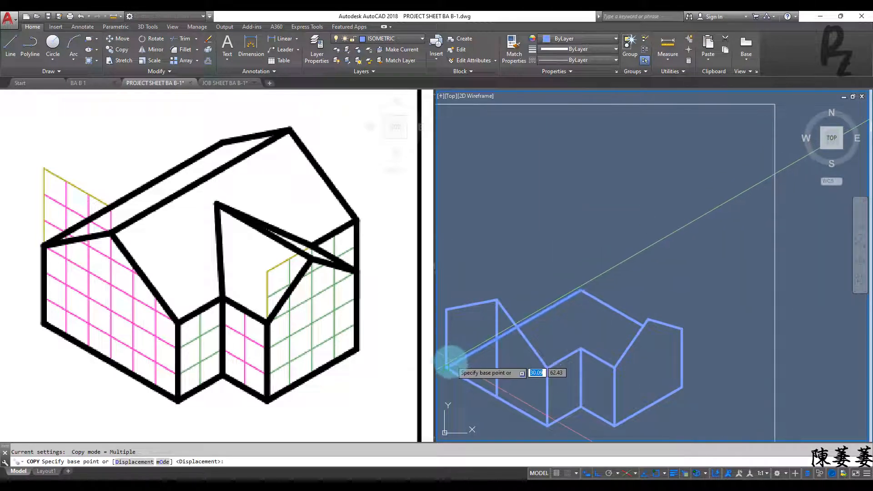
key(Escape)
- Move the 8-unit back floor edge from the house's outer left corner to the left gable's peak as the main ridge
click(478, 359)
click(471, 339)
key(Return)
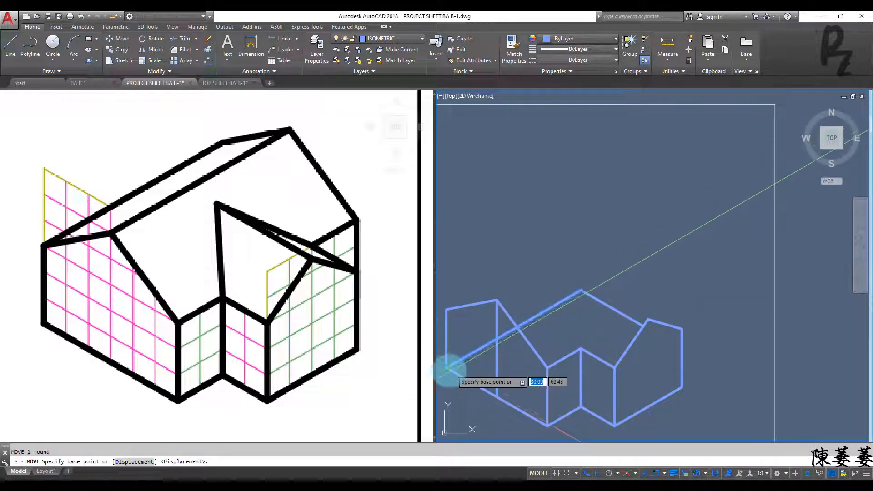
click(447, 367)
click(498, 300)
key(Escape)
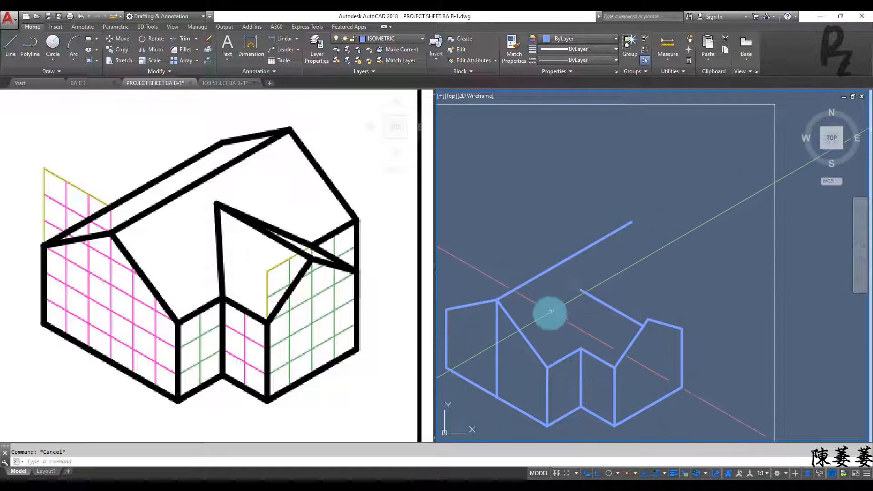
- Copy the 8-unit ridge line from the left gable's peak to the top of the outer left upright as the rear eave
middle_drag(549, 308, 592, 321)
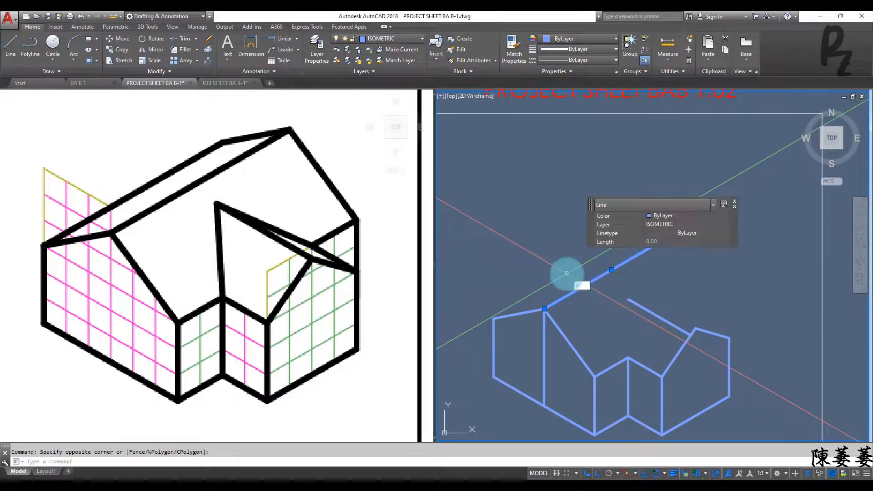
text(co)
key(Return)
click(544, 309)
click(494, 316)
key(Escape)
key(Escape)
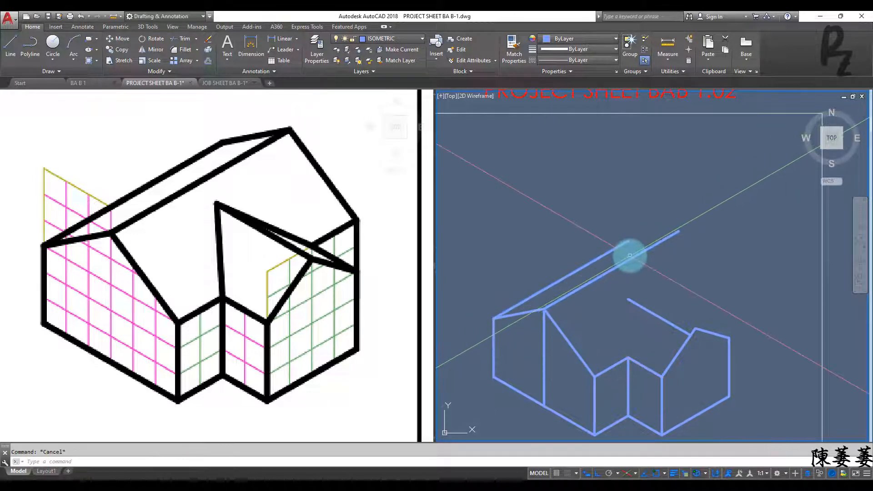
- Draw a line joining the far ends of the rear eave and the main ridge
text(l)
key(Return)
click(630, 240)
click(679, 231)
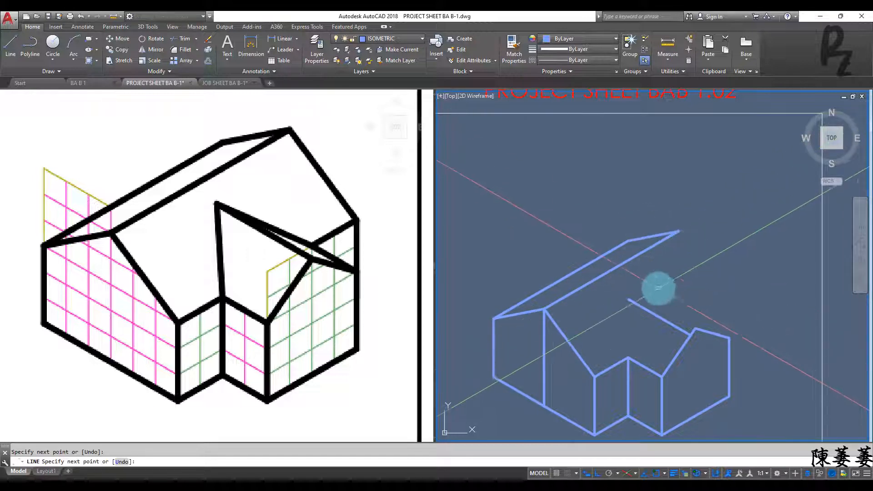
key(Escape)
key(Escape)
- Copy the left gable's front roof slope 4 units along the main ridge
click(578, 340)
click(559, 346)
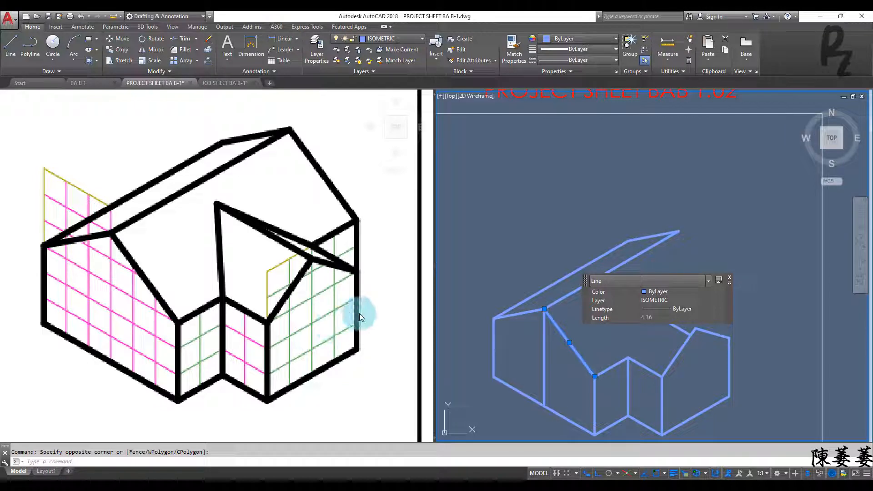
text(co)
key(Return)
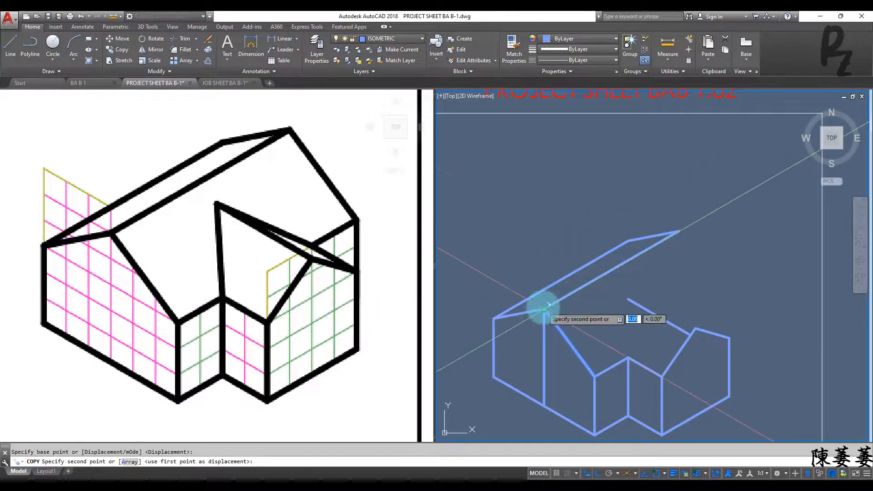
text(4)
key(Return)
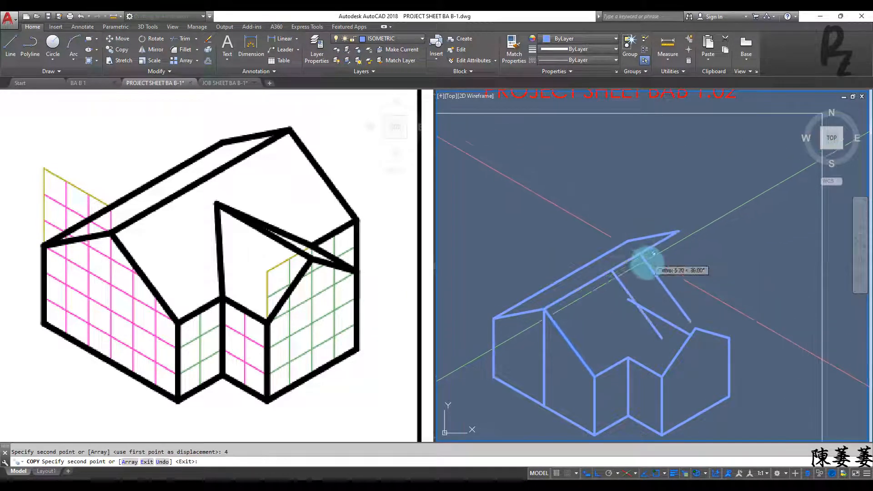
key(Escape)
- Trim the remaining back floor edge at the copied roof slope and erase the copied slope
text(tr)
key(Return)
right_click(659, 286)
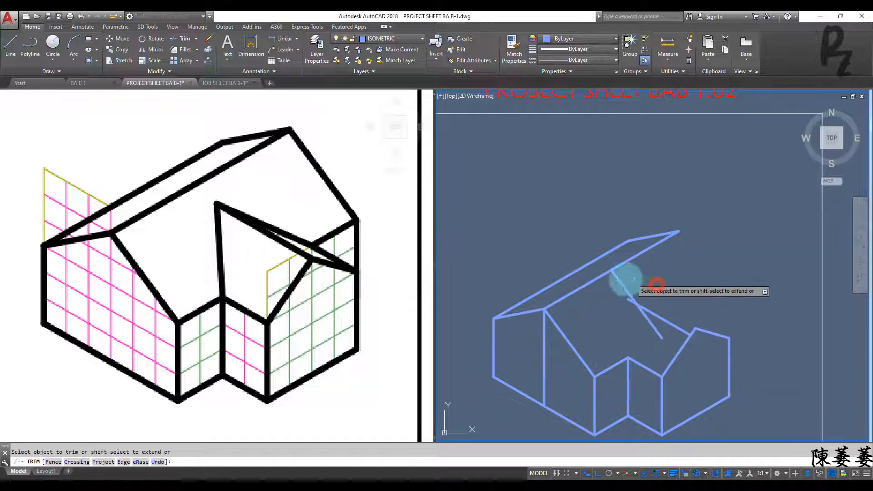
key(Escape)
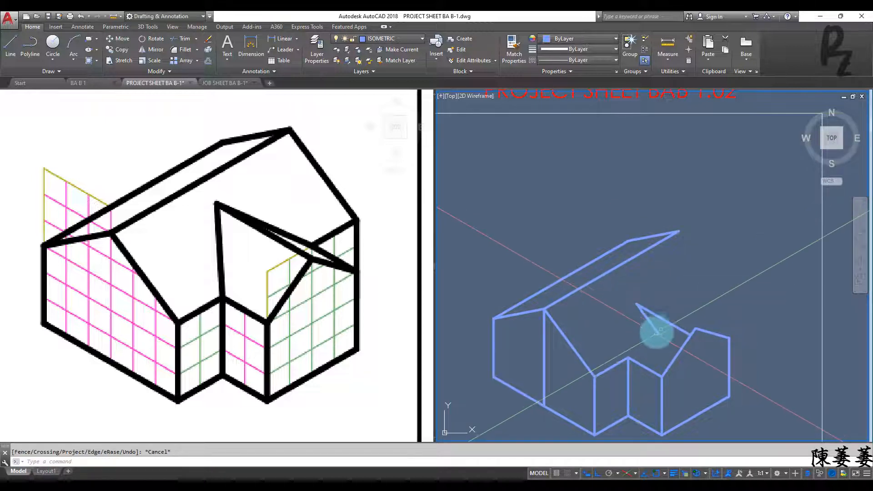
click(656, 328)
key(Return)
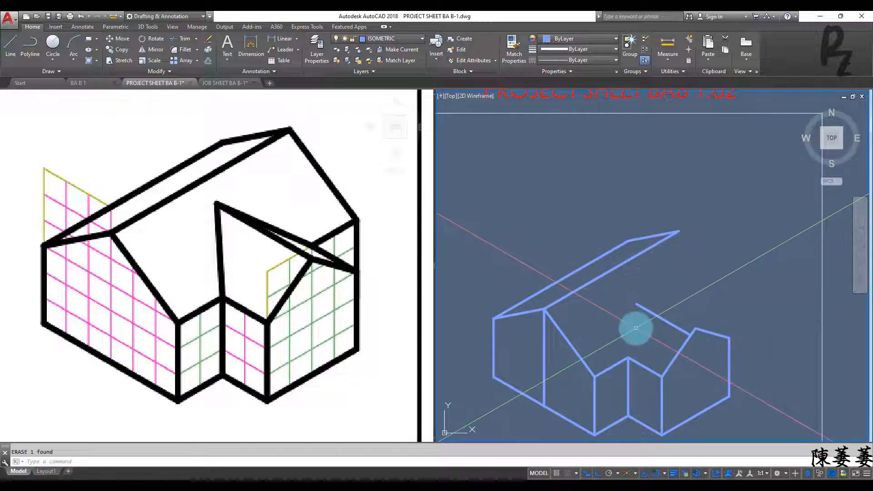
- Draw a line from the trimmed floor edge's free end to the inner top corner of the recess
text(l)
key(Return)
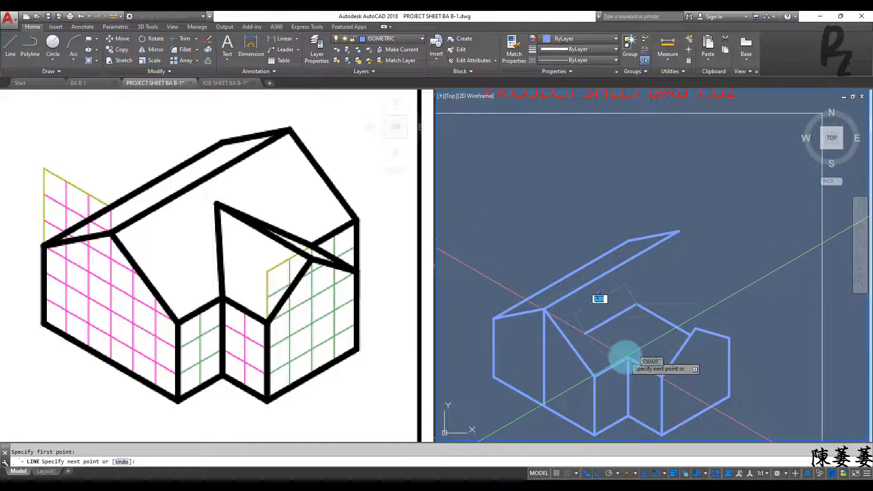
click(628, 358)
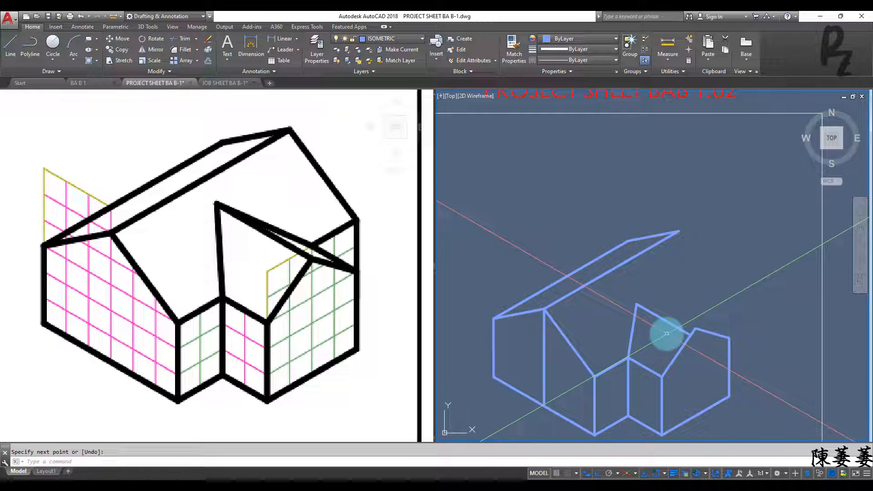
- Undo the last line, erasure and trim, keeping the roof slope copied 4 units along the ridge
key(ctrl+z)
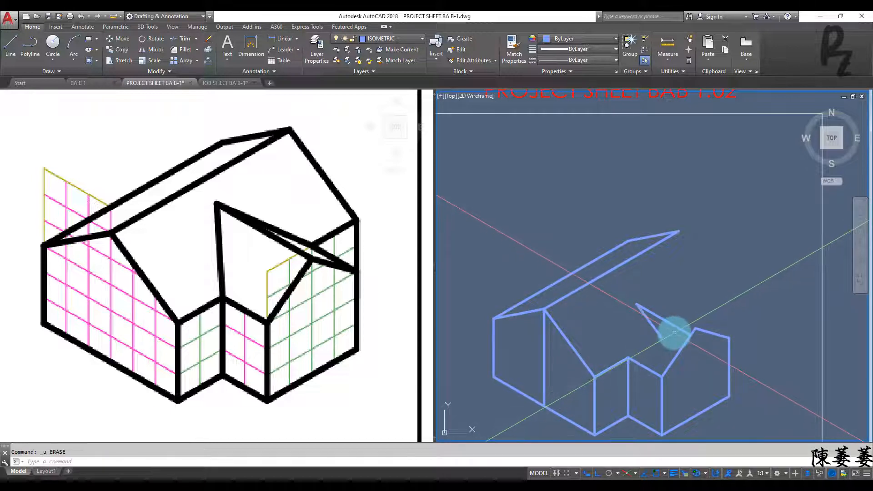
click(112, 29)
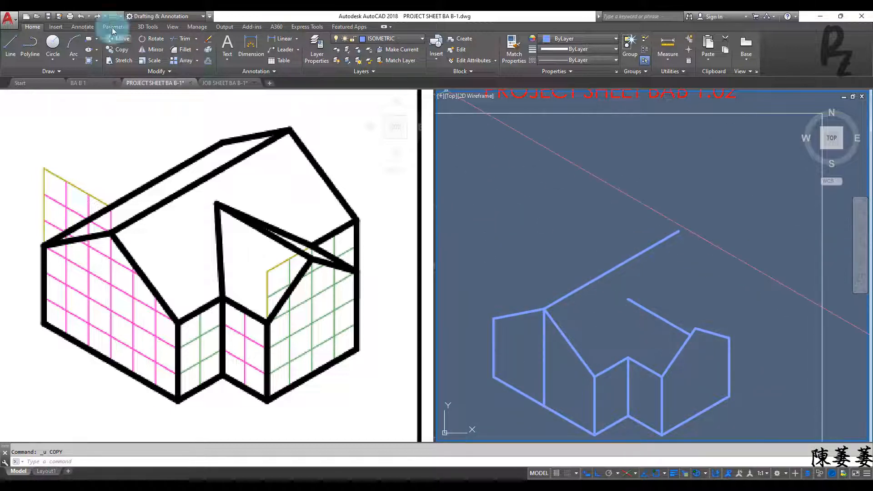
click(96, 16)
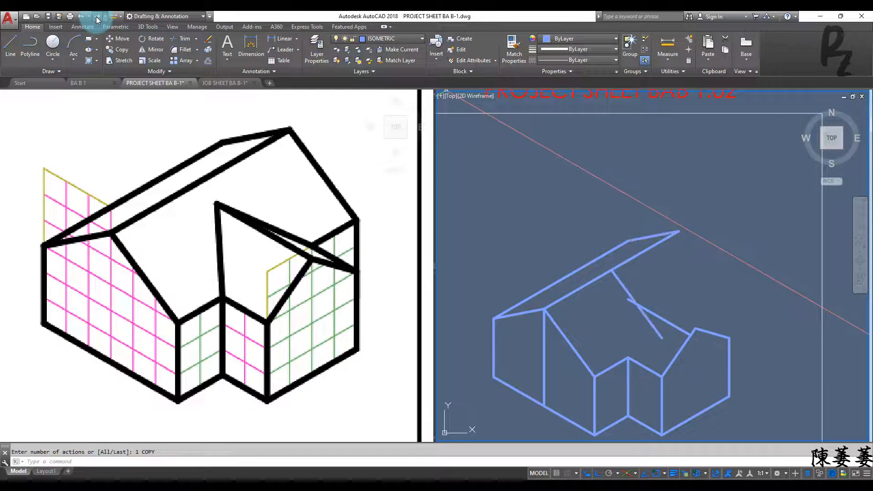
- Erase the leftover back floor edge crossing the copied roof slope
click(678, 312)
click(667, 326)
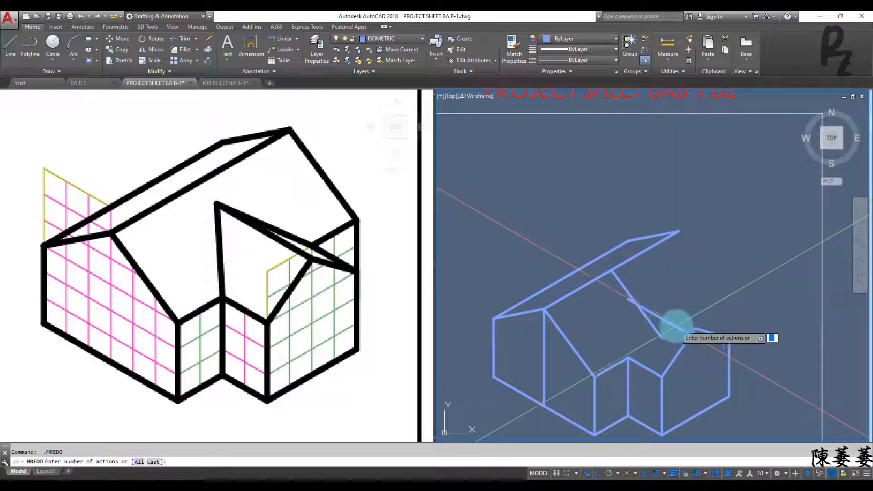
key(Escape)
key(Return)
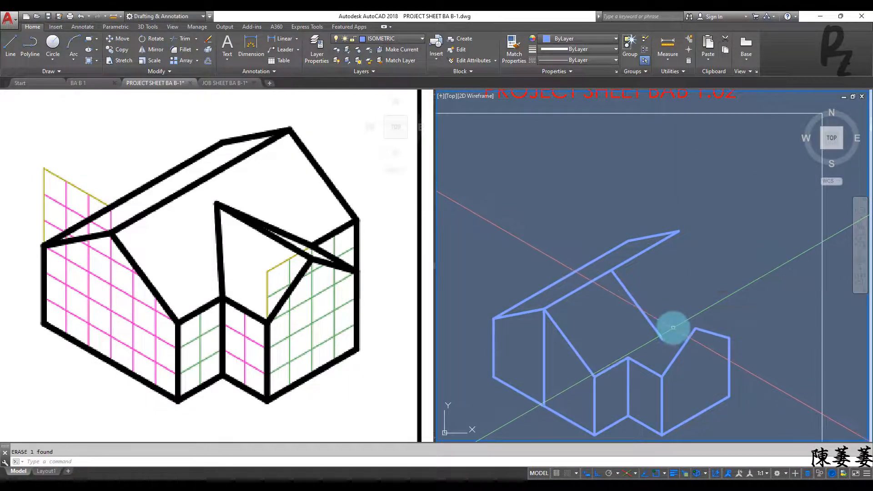
- Draw a line about 10.9 units long at 150° from the right gable's peak across the main roof
text(l)
key(Return)
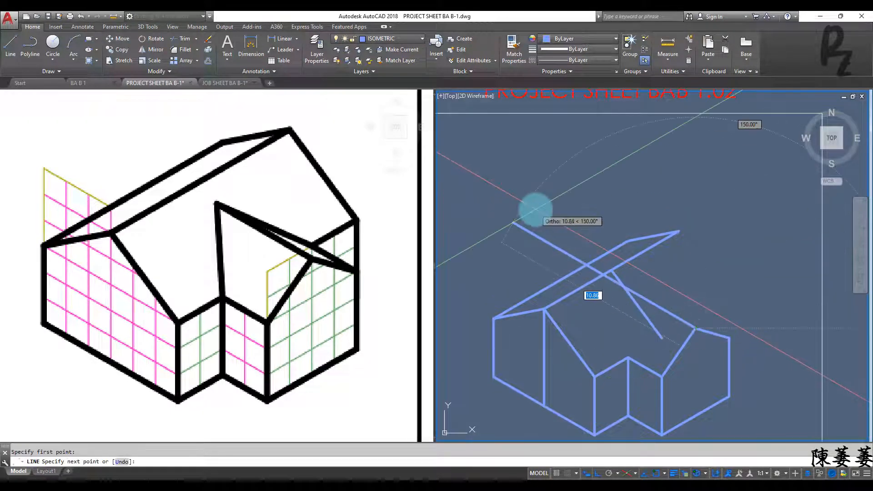
click(513, 223)
key(Return)
- Trim the right gable's ridge line where it meets the copied roof slope, and erase the copied slope
text(tr)
key(Return)
click(624, 288)
key(Return)
click(617, 283)
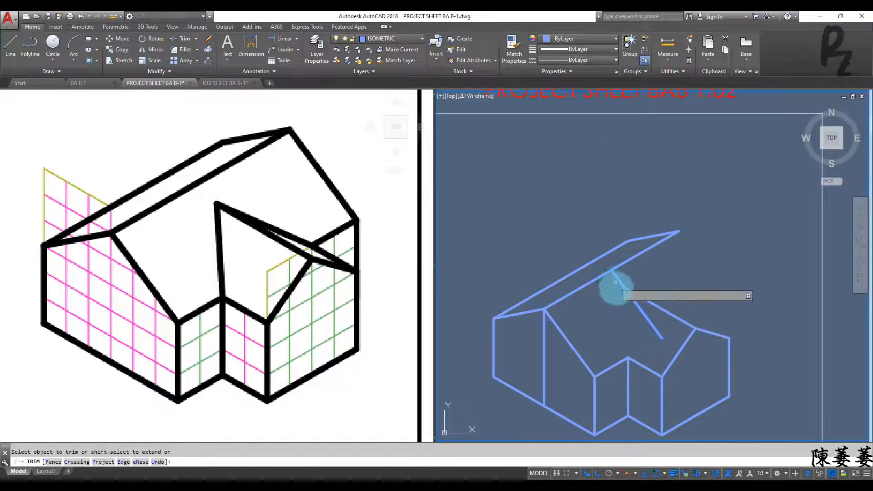
key(Escape)
click(657, 316)
click(639, 316)
key(Delete)
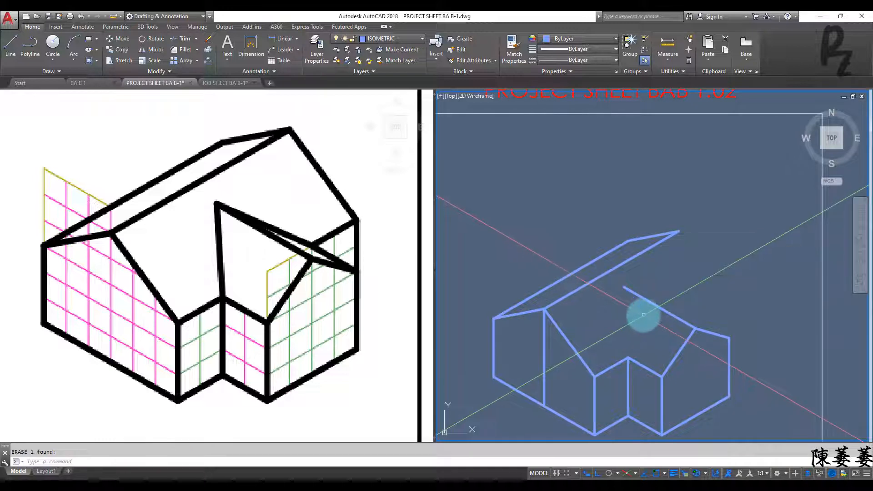
- Draw the roof valley from the small ridge's inner end to the inner top corner of the recess
text(l)
key(Return)
click(624, 287)
click(628, 356)
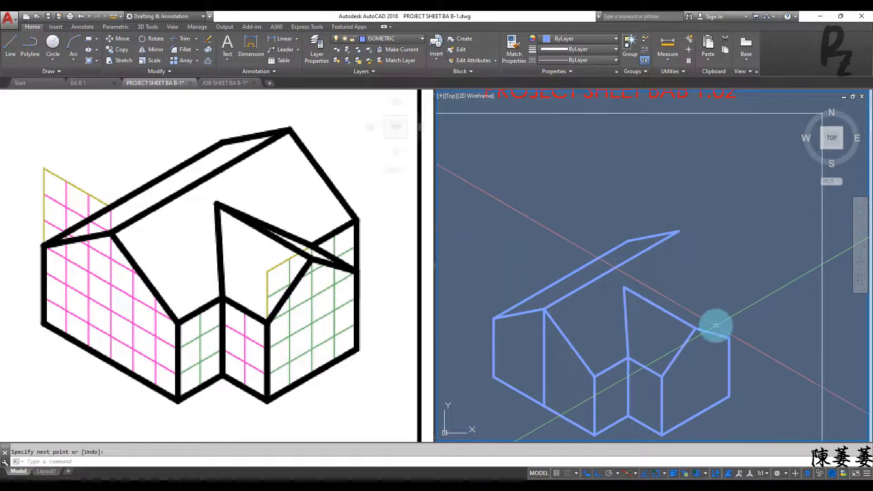
- Copy the recess's 2-unit top edge from the right gable's front corner to the top of its outer upright
click(661, 376)
key(Return)
click(649, 369)
text(co)
key(Return)
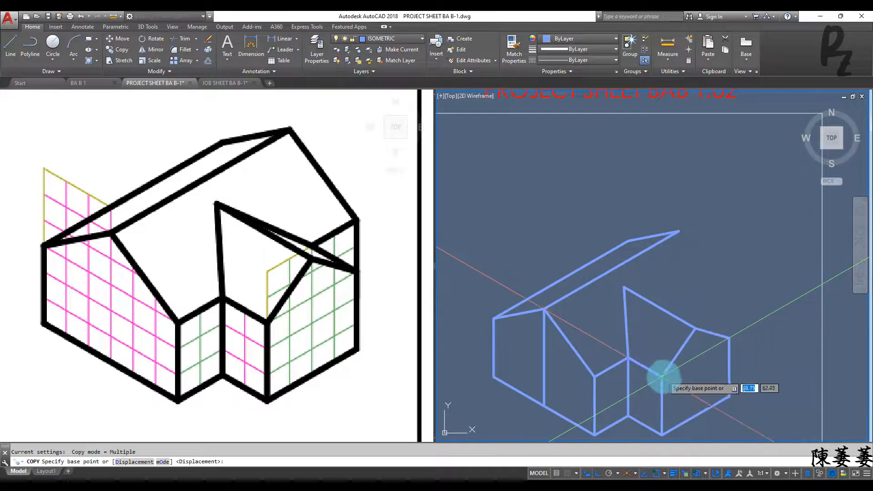
click(662, 373)
click(730, 334)
key(Escape)
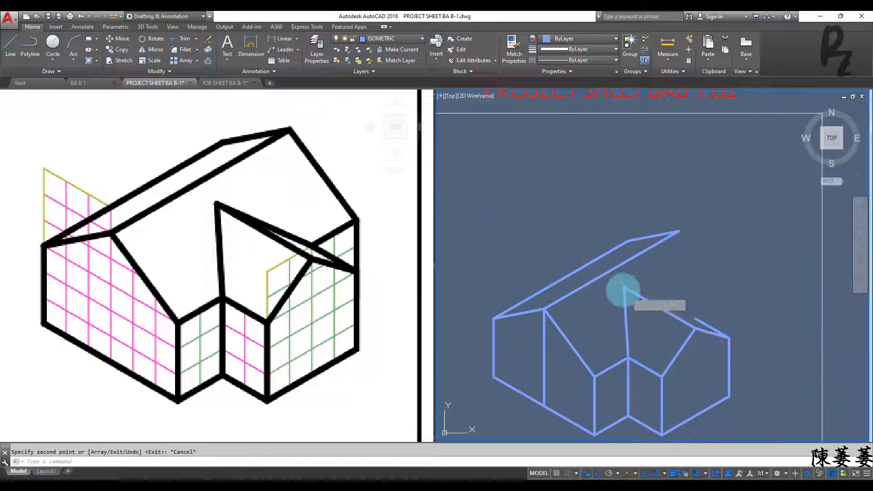
- Draw a line from the small ridge's inner end to the free end of the copied 2-unit eave
text(l)
key(Return)
click(701, 318)
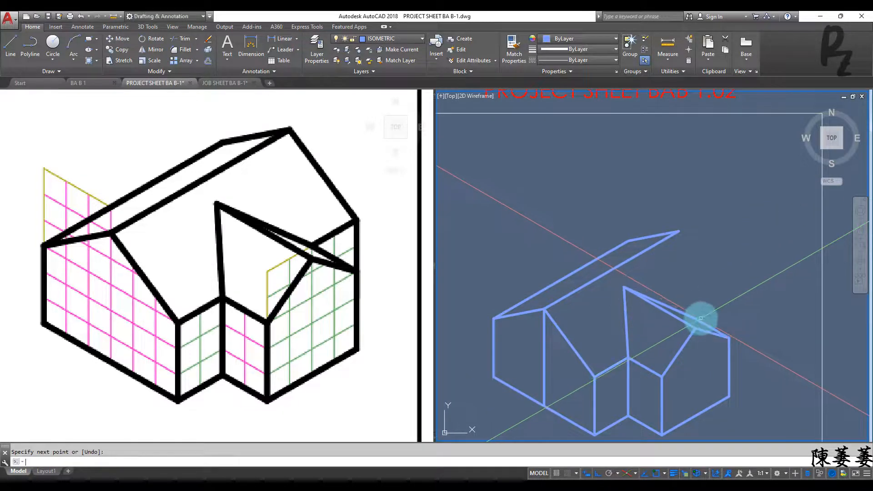
- From the copied eave's free end, draw a 2-unit main eave segment and continue up to the main ridge's far end
click(698, 318)
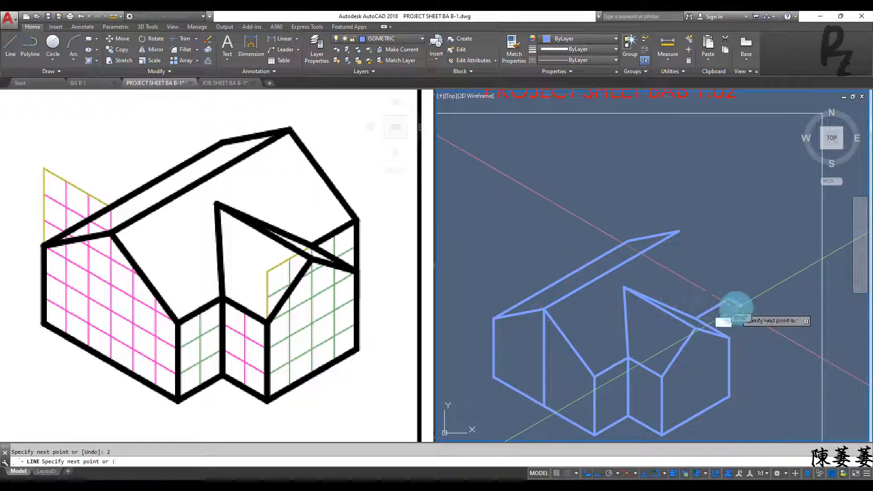
click(730, 299)
click(679, 231)
key(Escape)
- Copy the right gable's front upright from its upper end to the outer end of the main roof's short eave
click(663, 397)
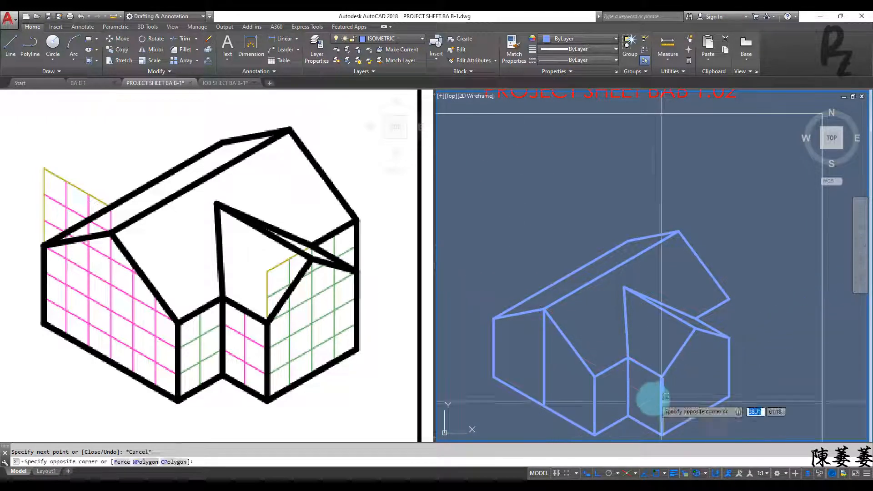
click(653, 398)
text(co)
key(Return)
click(662, 377)
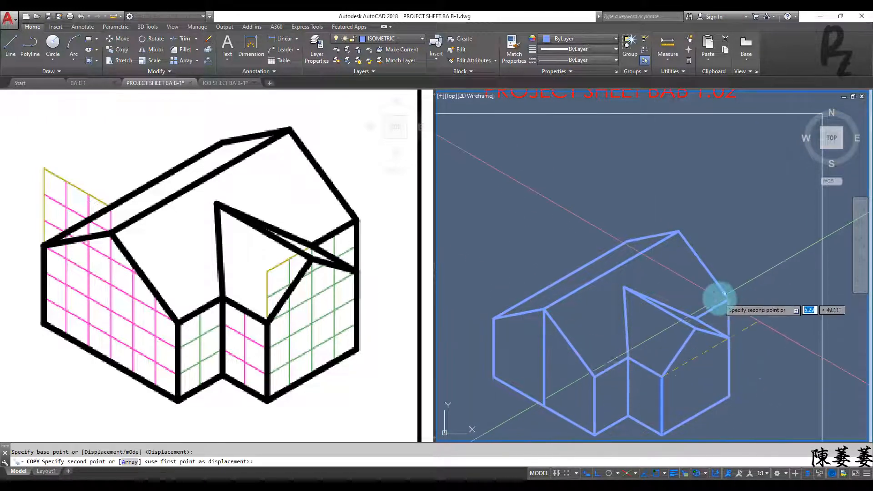
click(730, 299)
key(Escape)
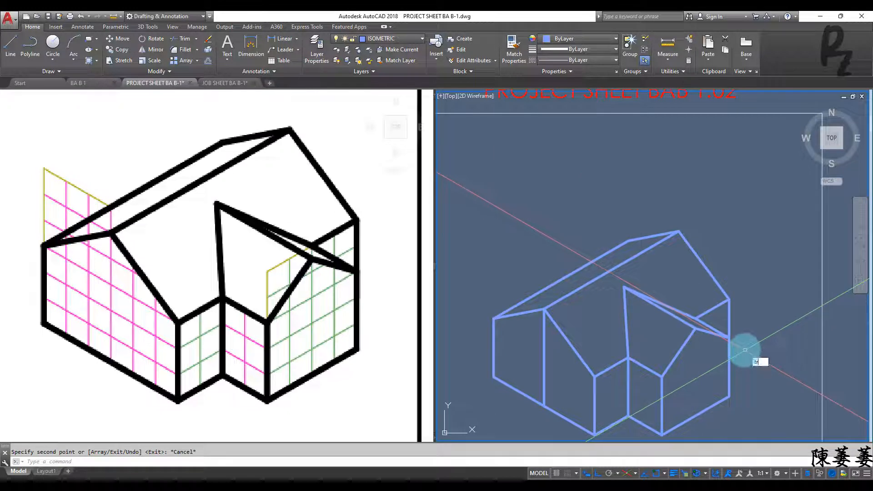
- Trim the copied upright where it overlaps the right gable's outer upright
key(Return)
key(Return)
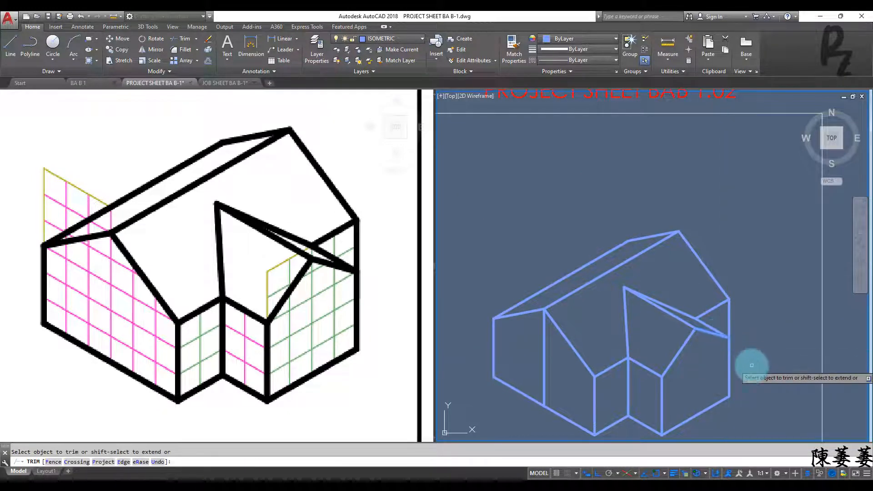
key(Escape)
- Save the drawing and erase the vertical construction line below the left gable's peak
middle_drag(712, 362, 692, 314)
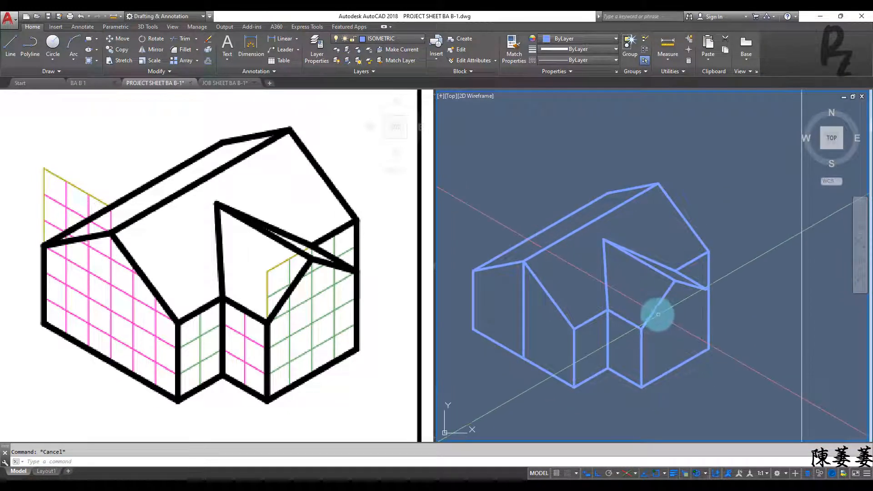
key(ctrl+s)
click(524, 310)
key(Delete)
- In the PROJECT SHEET BAB 1.03 frame, draw the bracket base's 10-unit back edge and its 6-unit right end along the isometric axes
scroll(692, 327, down, 5)
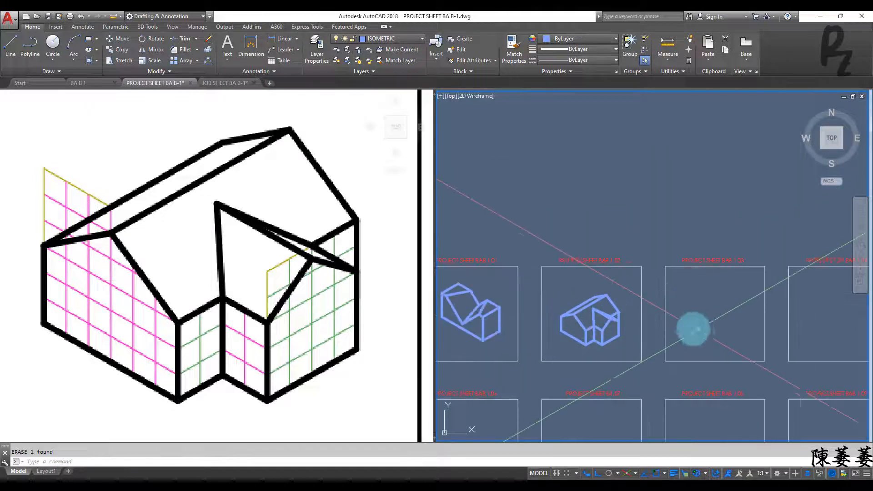
scroll(663, 315, up, 4)
click(204, 278)
mouse_move(412, 302)
middle_down()
mouse_move(208, 297)
mouse_move(70, 314)
middle_up()
scroll(200, 312, down, 2)
middle_drag(249, 313, 221, 307)
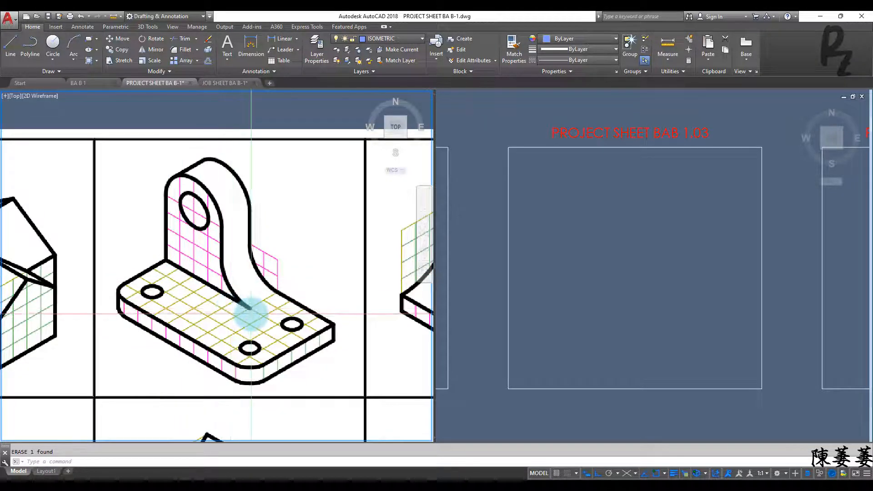
click(615, 294)
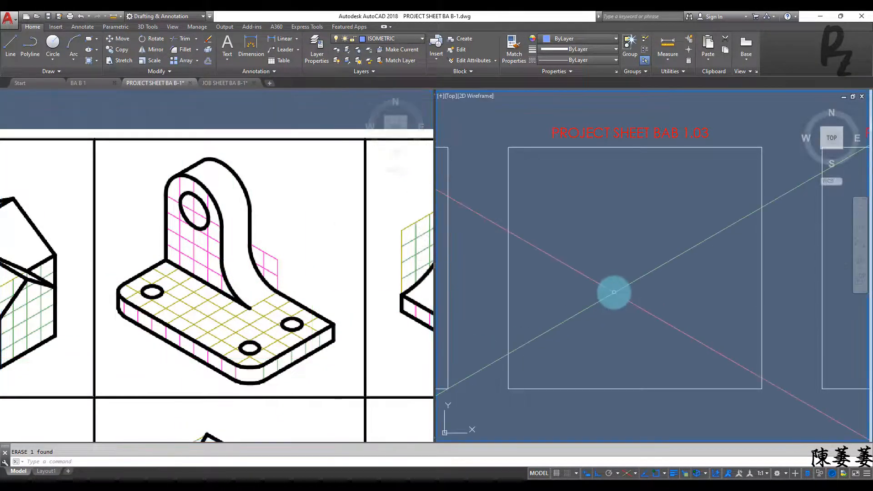
text(l)
key(Return)
click(605, 251)
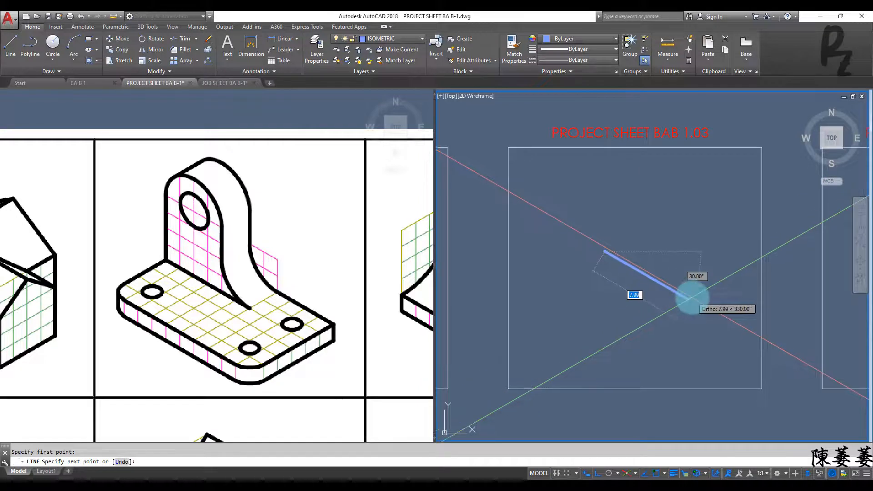
text(10)
key(Return)
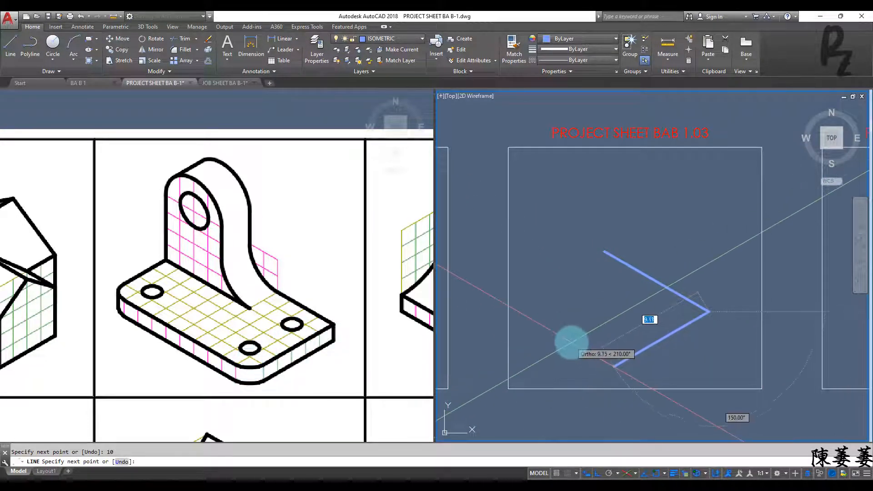
text(6)
key(Return)
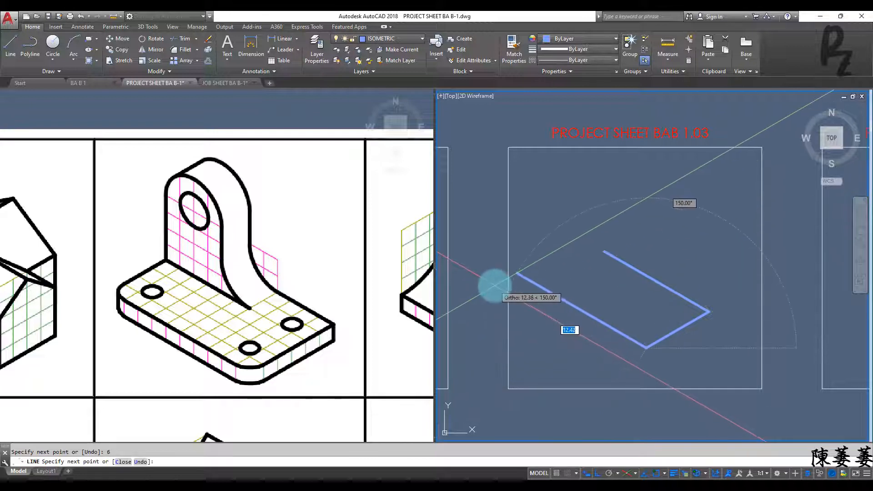
- Complete the base outline with a front edge parallel to the back edge and a closing left end
key(Return)
click(604, 251)
key(Escape)
key(Escape)
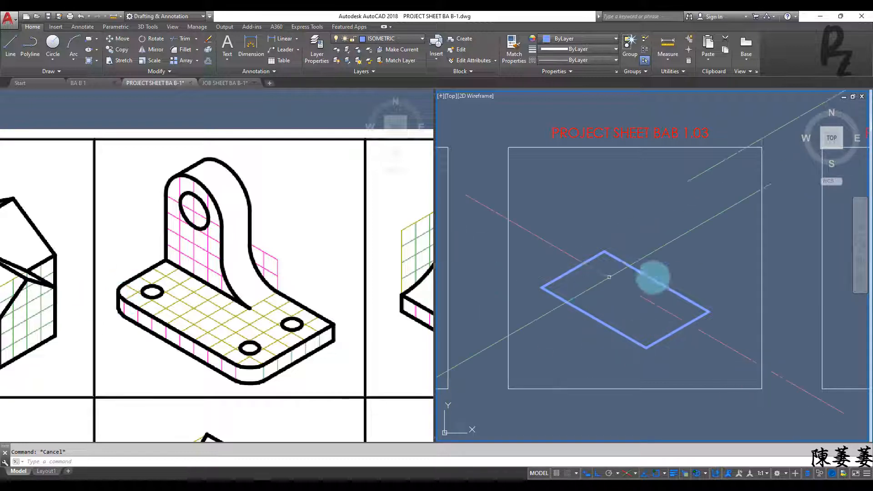
- Offset the four edges of the base outline inward by a distance of 1
scroll(569, 282, up, 3)
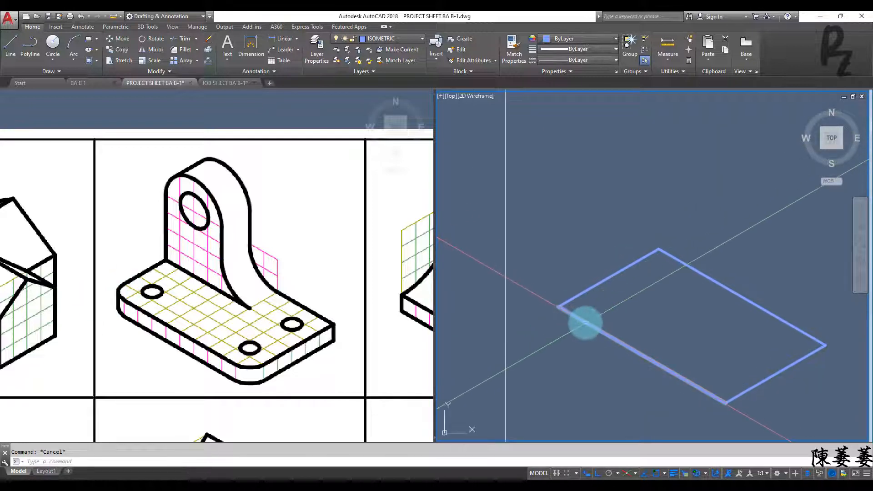
text(5)
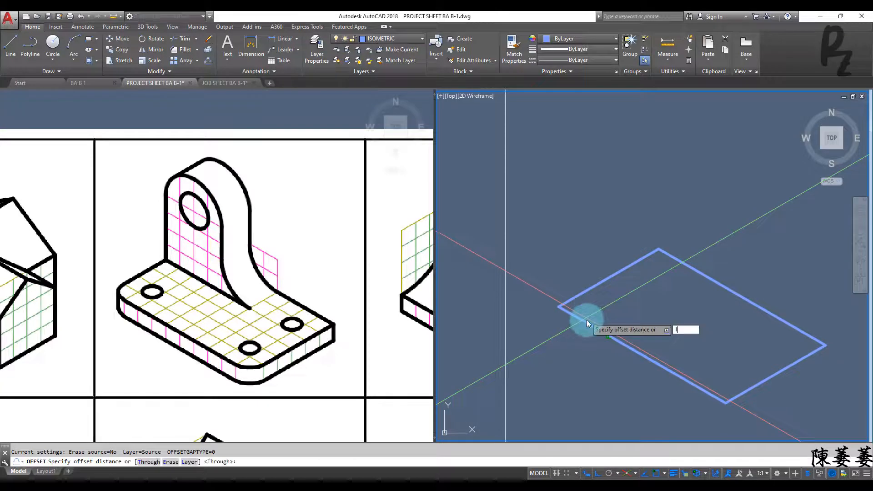
key(Return)
click(593, 325)
click(610, 300)
click(587, 289)
click(741, 367)
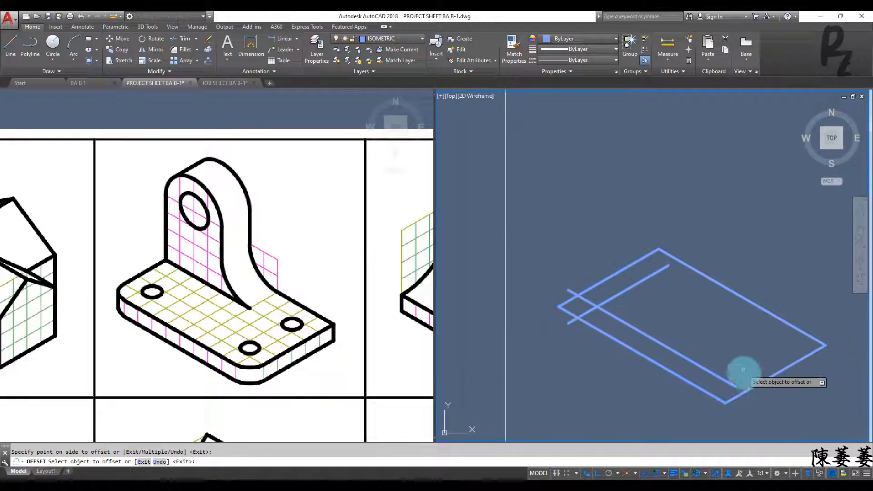
click(754, 390)
click(803, 341)
click(794, 325)
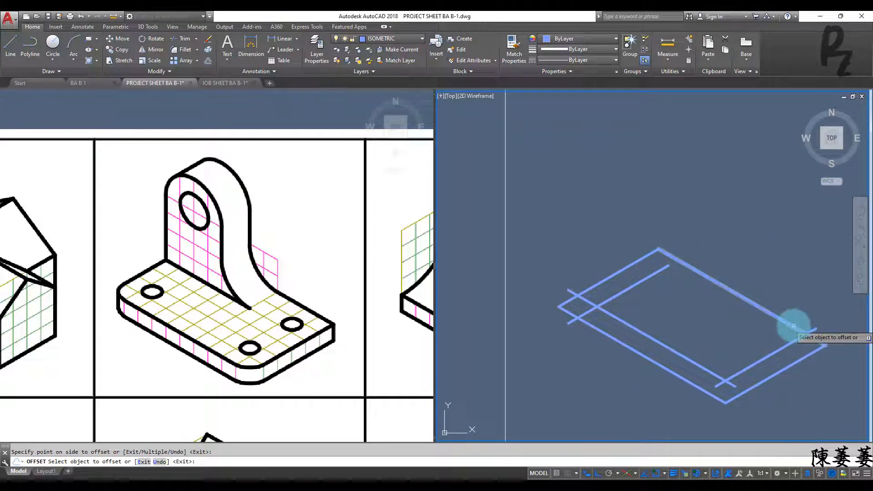
click(750, 335)
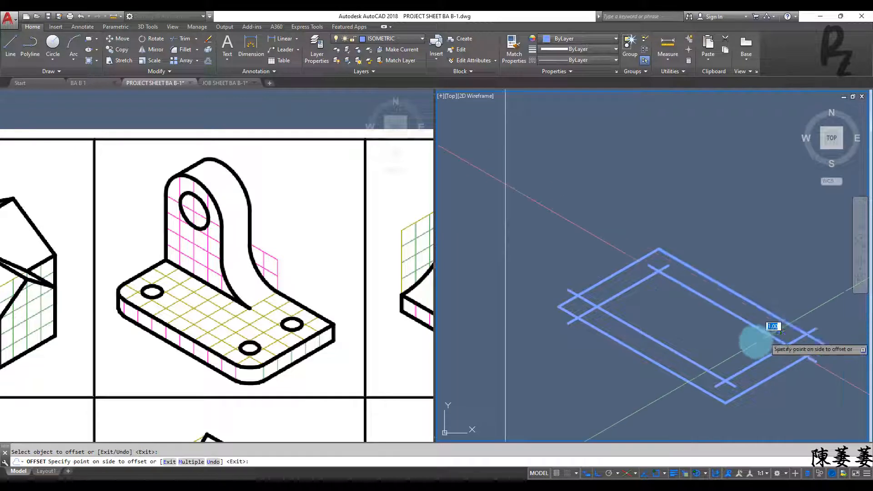
key(Escape)
- Draw an isocircle of radius 1 centred where the offset lines cross near the base's left corner
middle_drag(728, 340, 707, 317)
text(el)
key(Return)
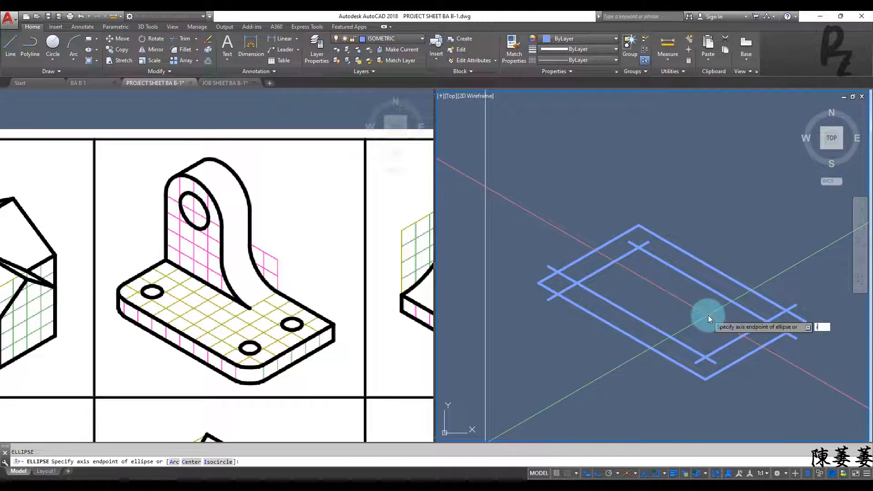
text(i)
key(Return)
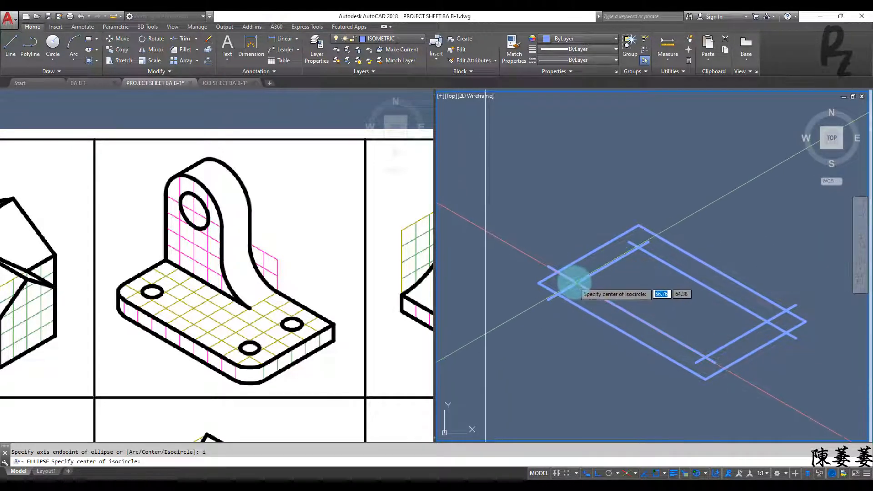
click(577, 283)
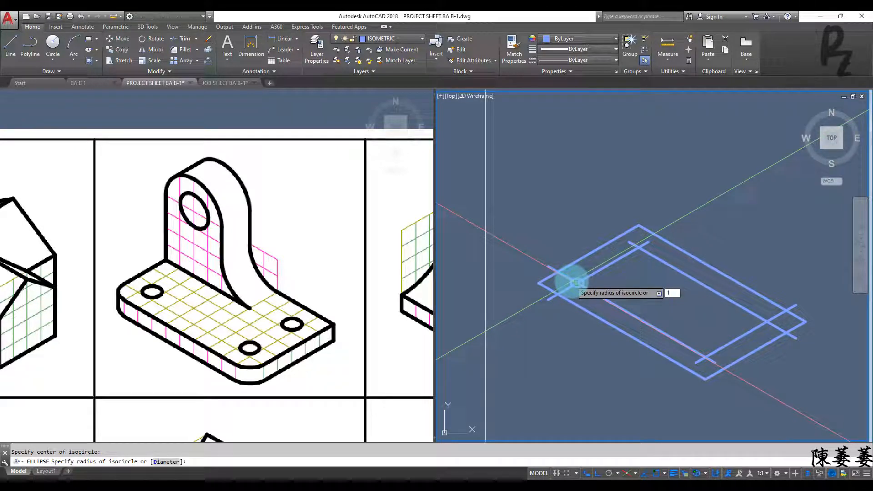
scroll(580, 277, up, 5)
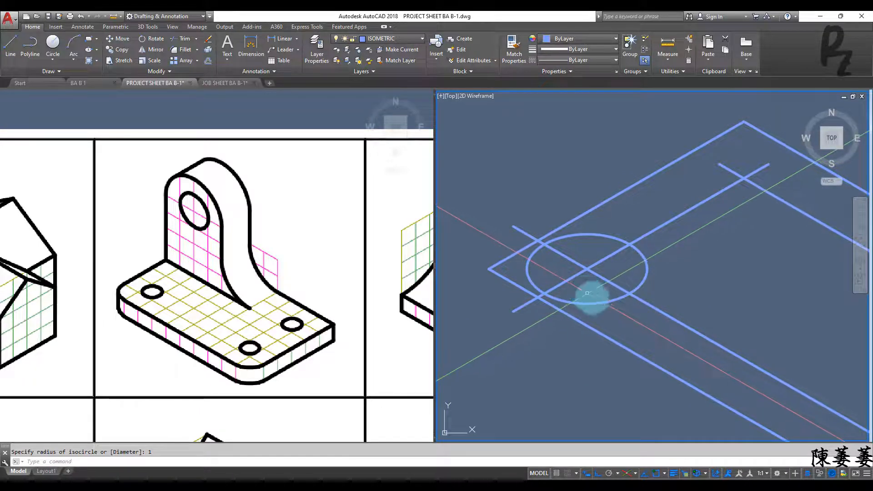
- Undo the isocircle and the offset lines inside the base outline
scroll(592, 293, down, 4)
key(ctrl+z)
key(ctrl+z)
scroll(579, 302, up, 2)
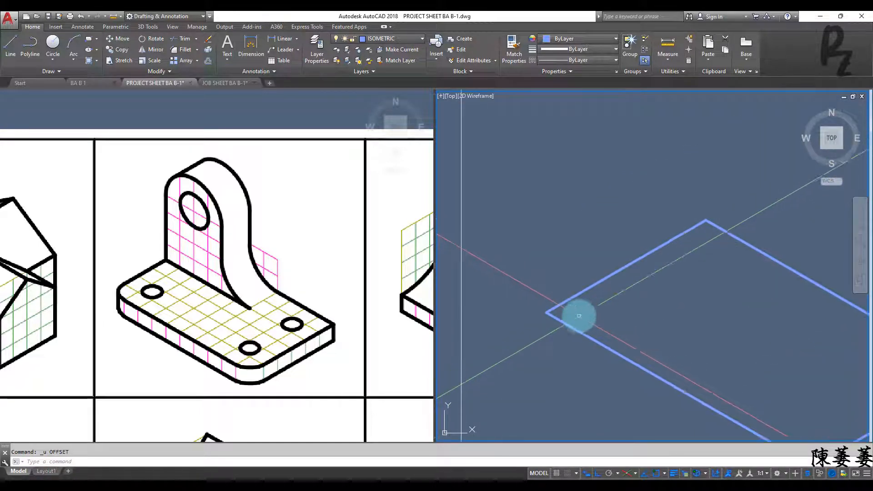
- From the base's left corner, draw guide lines 1 unit along the left end and 1 unit into the plate
middle_drag(579, 315, 524, 261)
middle_drag(589, 287, 556, 261)
scroll(643, 267, down, 2)
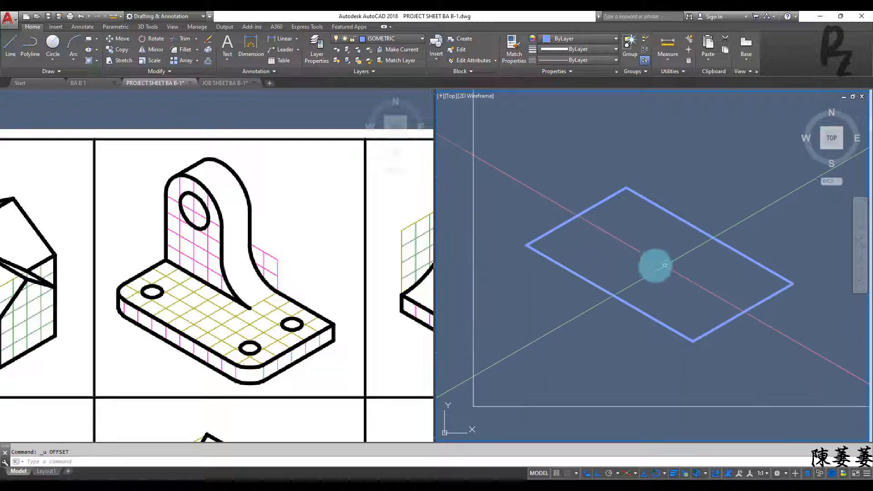
scroll(550, 257, up, 2)
text(l)
key(Return)
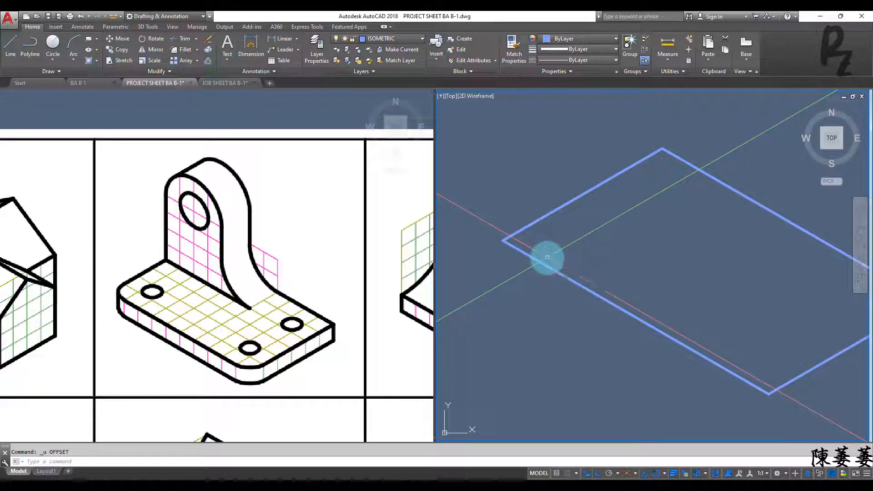
click(503, 240)
text(1)
key(Return)
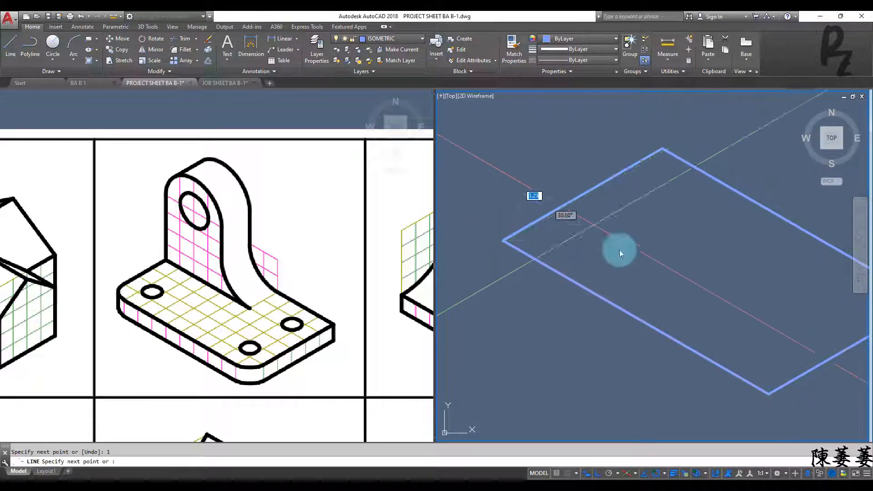
text(1)
key(Return)
key(Return)
- From the base's front corner, draw guide lines 1 unit along the right end and 1 unit into the plate
key(Return)
click(769, 394)
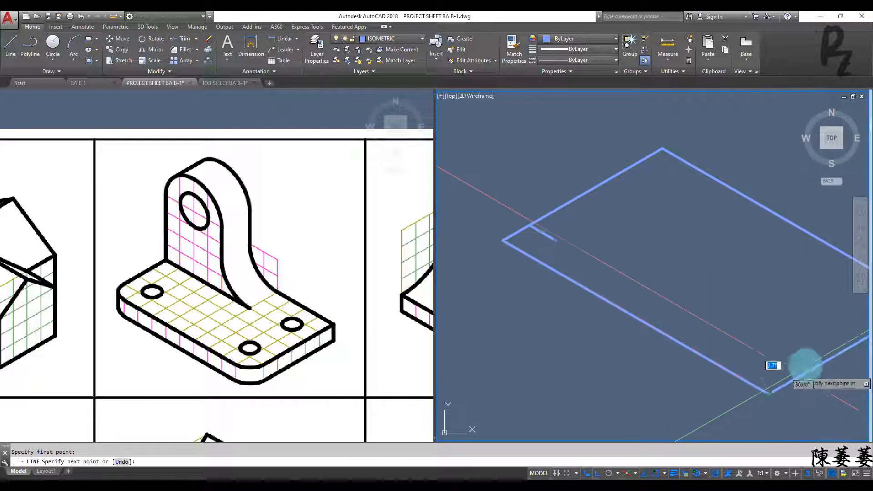
text(1)
key(Return)
text(1)
key(Return)
key(Return)
- Draw matching 1-unit guide lines from the base's right corner along the right end and into the plate
middle_drag(866, 338, 733, 331)
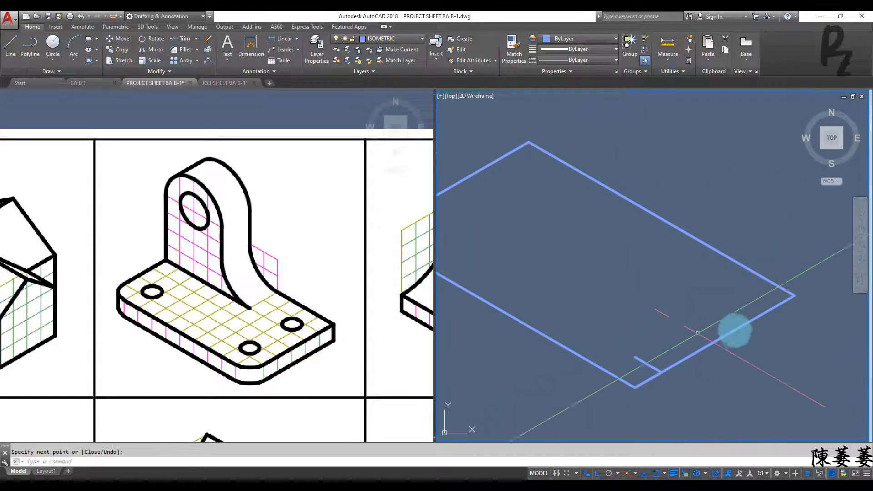
key(Return)
click(794, 296)
text(1)
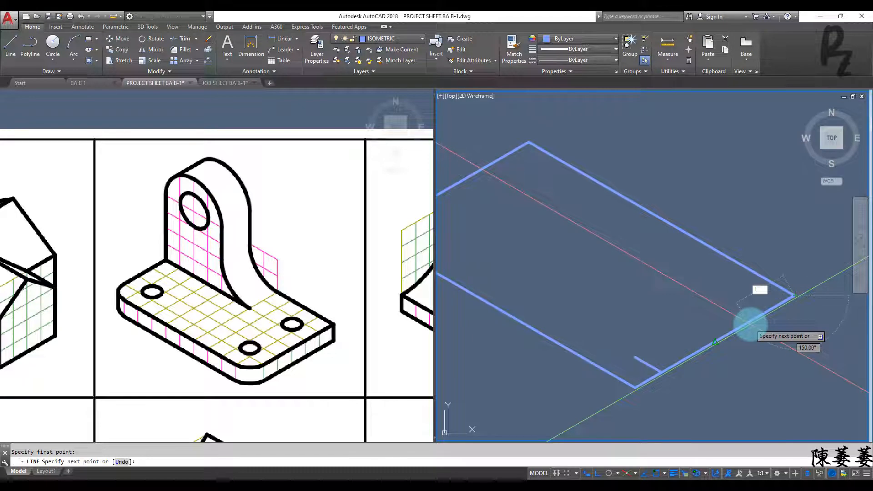
key(Return)
key(Escape)
- Draw an isocircle of radius 1 centred on the inner end of the left corner's guide line
middle_drag(639, 299, 710, 301)
scroll(512, 243, up, 2)
middle_drag(514, 243, 602, 272)
text(el)
key(Return)
text(i)
key(Return)
click(569, 260)
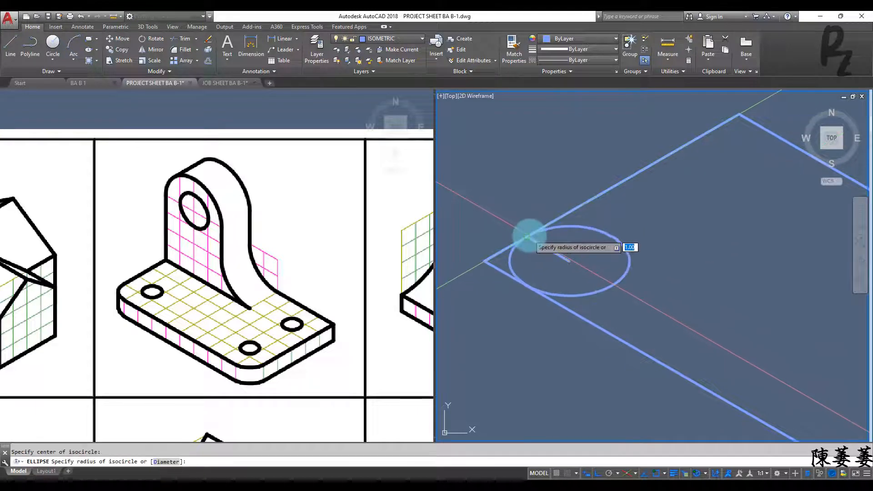
scroll(668, 287, down, 2)
middle_drag(669, 287, 625, 285)
scroll(625, 285, down, 2)
text(1)
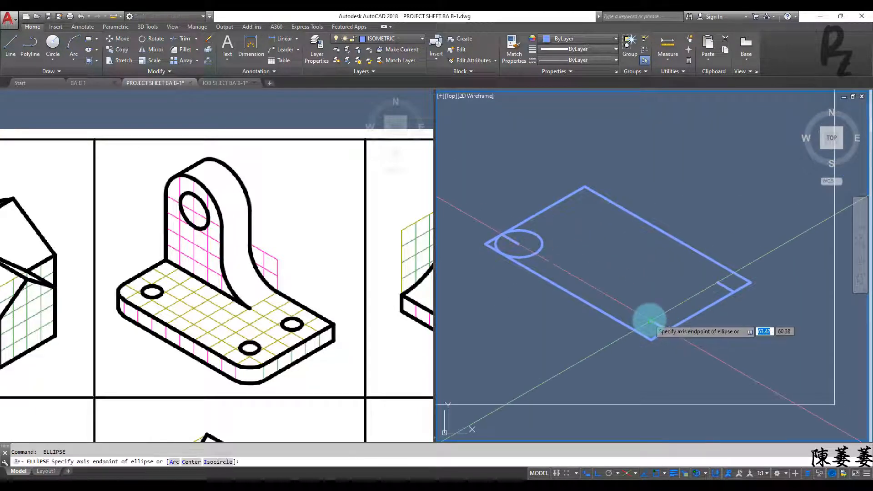
key(Return)
- Copy the left corner's isocircle from its centre to the inner end of the front corner's guide line
click(543, 248)
text(co)
key(Return)
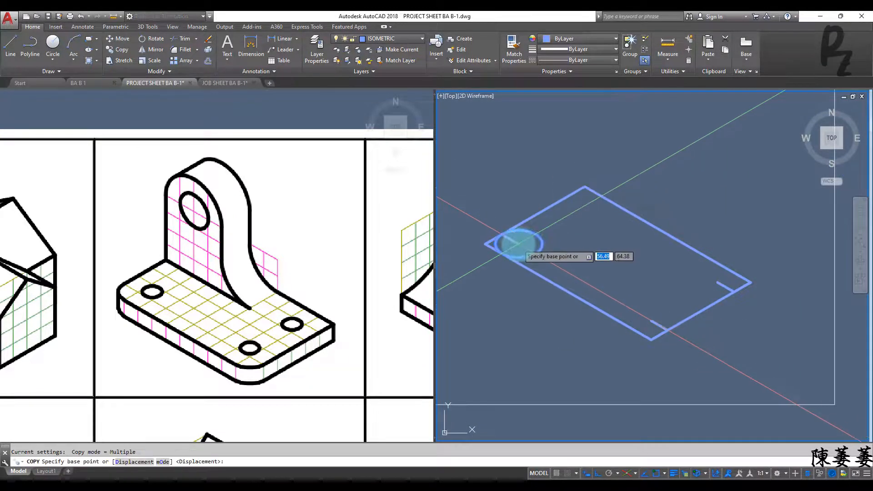
click(518, 244)
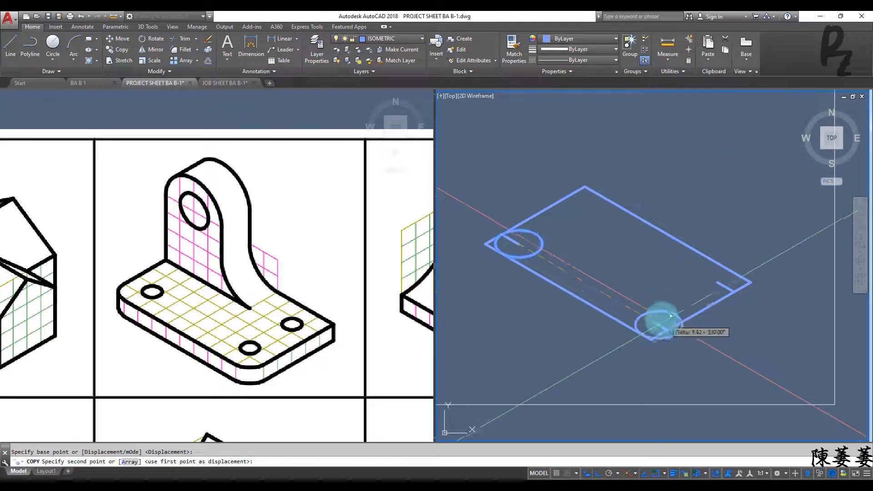
key(Escape)
key(Escape)
- Erase the inward guide line near the base's right corner
click(726, 288)
key(Delete)
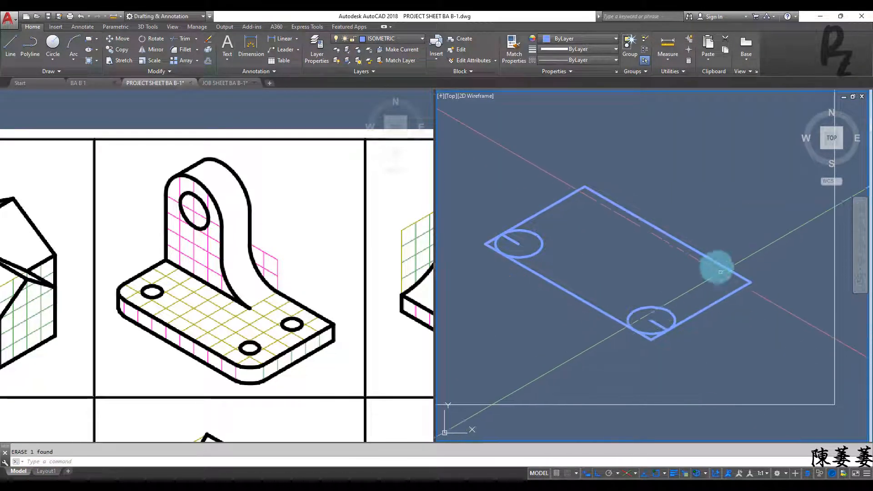
click(714, 250)
click(780, 311)
scroll(643, 328, up, 5)
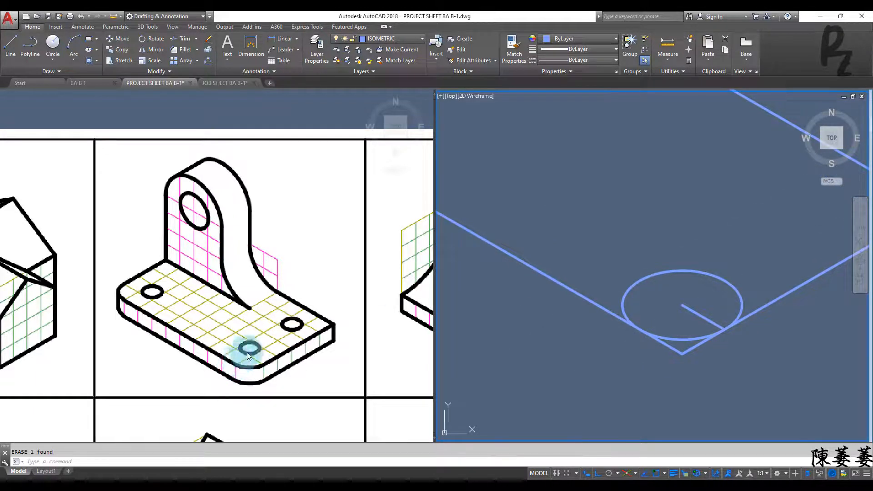
scroll(643, 224, down, 3)
key(Escape)
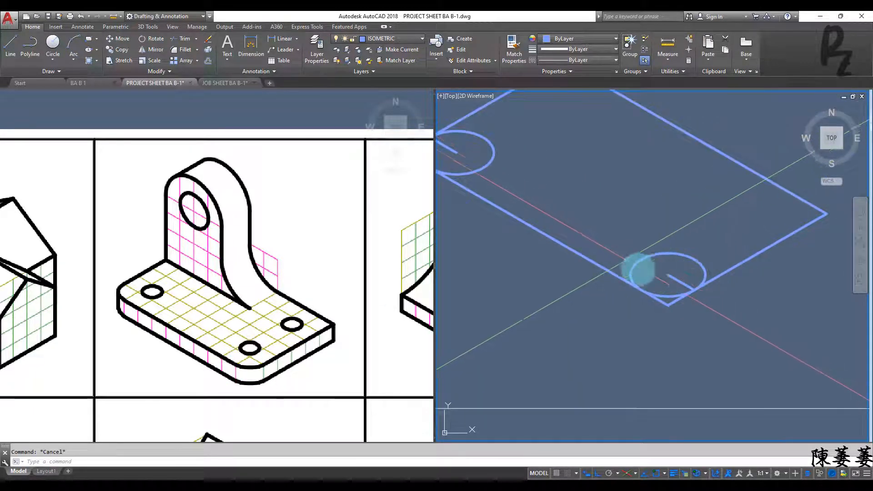
- Erase the remaining 1-unit guide lines inside the base's front and left corner isocircles
click(641, 267)
click(708, 321)
key(Delete)
middle_drag(565, 215, 701, 343)
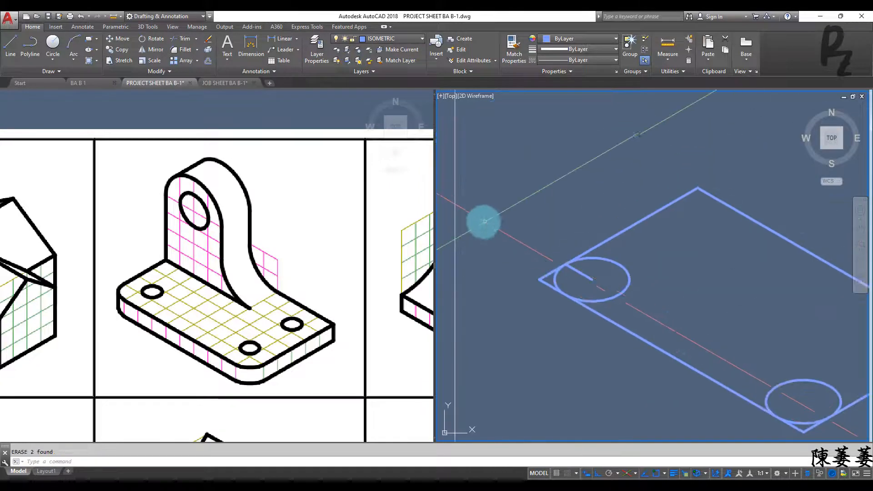
click(507, 253)
click(597, 316)
key(Delete)
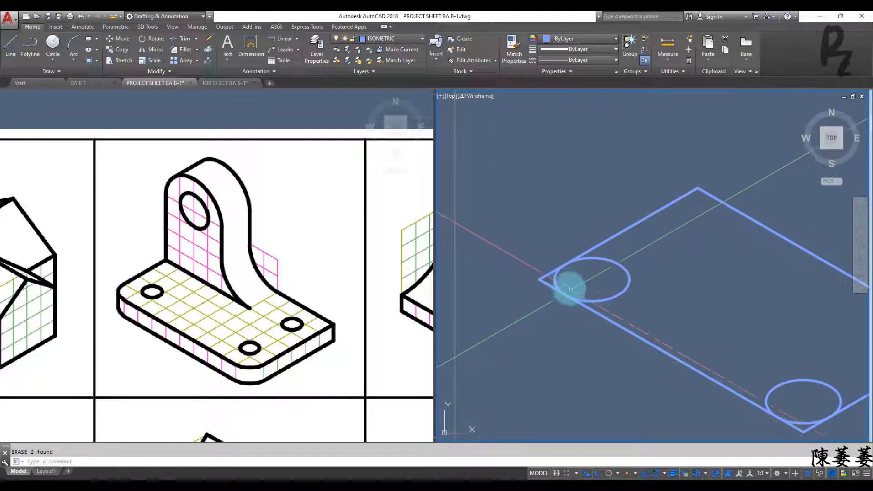
- Draw 1.5-unit guide lines from the base's left corner along its left end and into the plate
text(l)
key(Return)
click(538, 279)
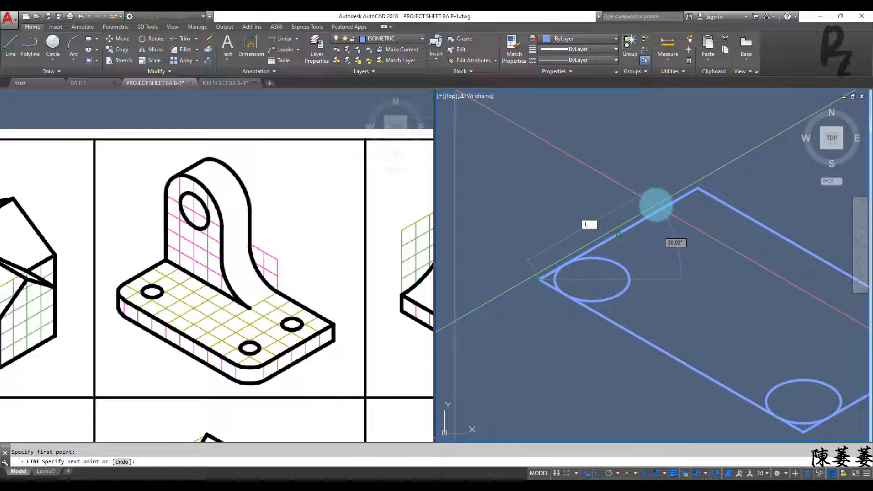
key(Return)
text(1.)
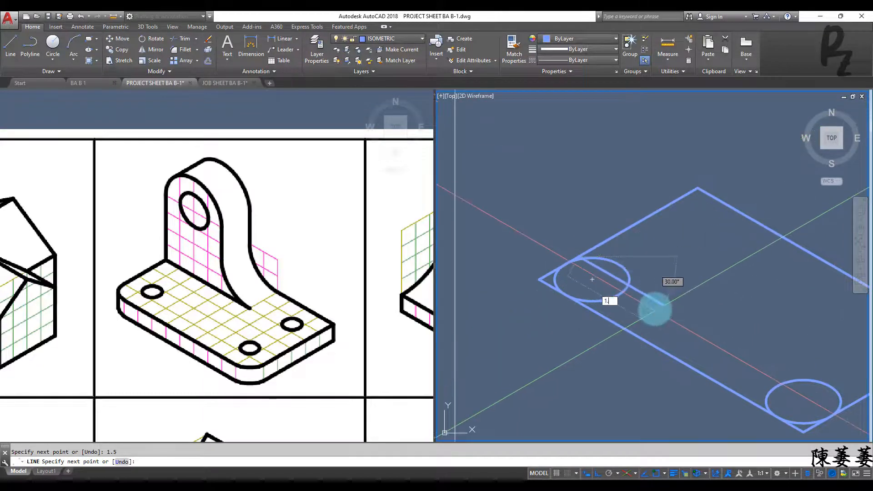
text(5)
key(Return)
key(Return)
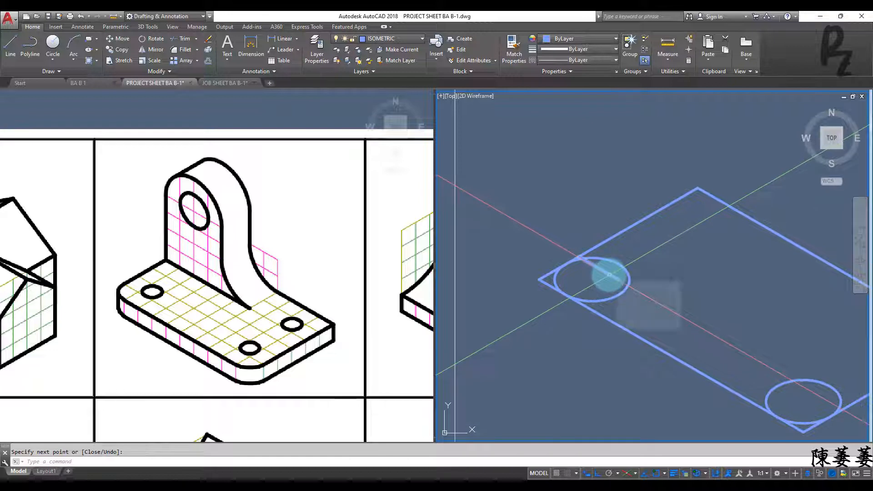
- Draw matching 1.5-unit guide lines from the base's front corner along the right end and into the plate
middle_drag(609, 275, 553, 245)
middle_drag(764, 356, 682, 306)
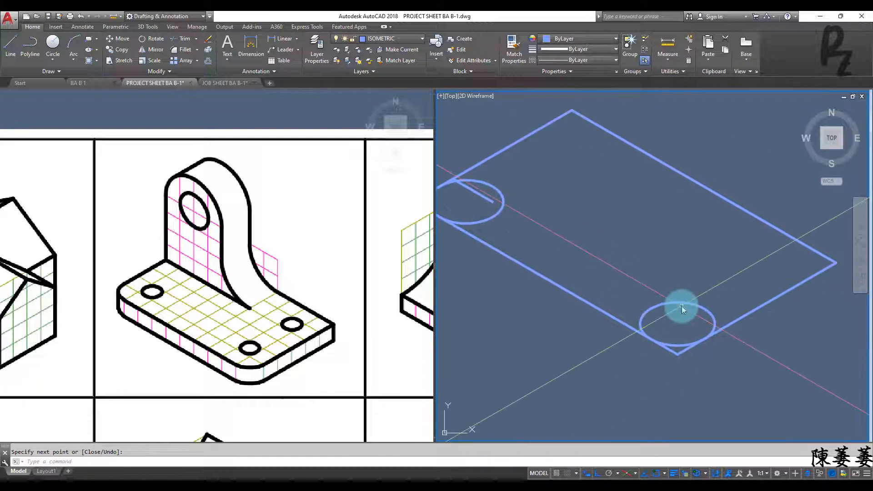
key(Return)
click(677, 354)
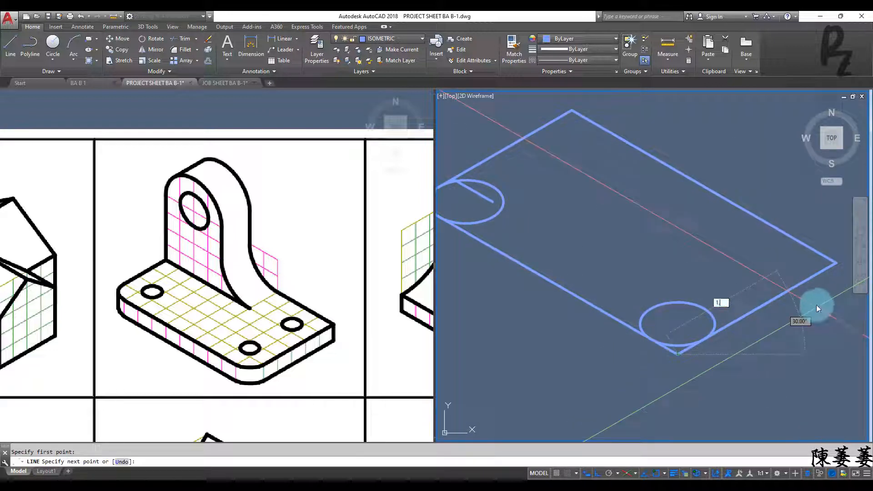
text(1.5)
key(Return)
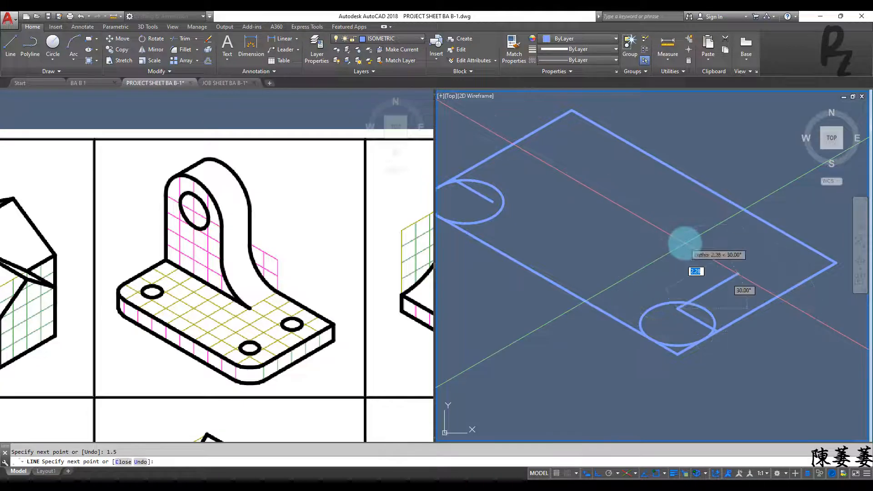
key(Return)
- Draw 1.5-unit guide lines from the base's right corner along the right end and into the plate
key(Return)
click(837, 263)
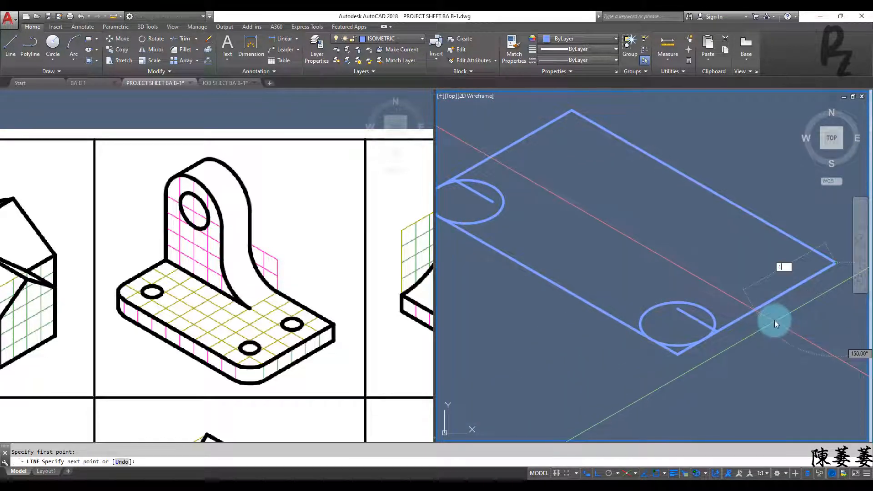
text(1.5)
key(Return)
text(1.5)
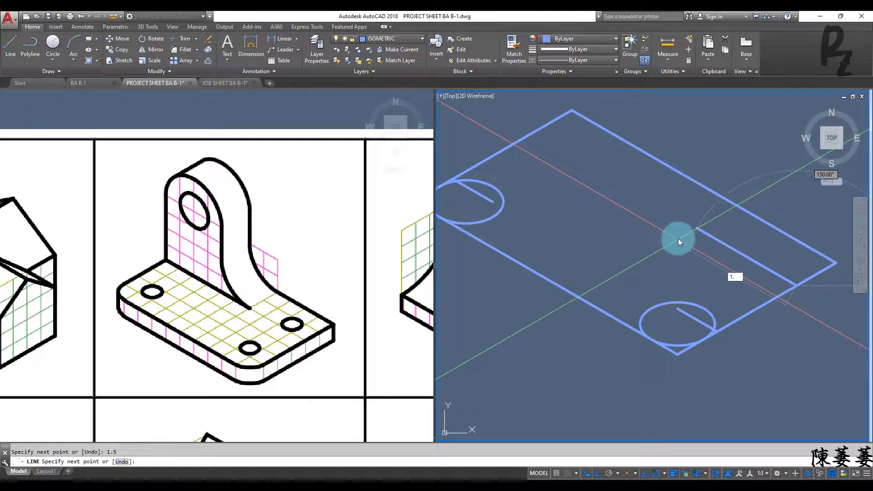
key(Return)
key(Escape)
key(Escape)
- Draw a small isocircle for the left hole, centred on the inner end of the left corner's guide line
middle_drag(523, 213, 618, 239)
scroll(552, 230, up, 2)
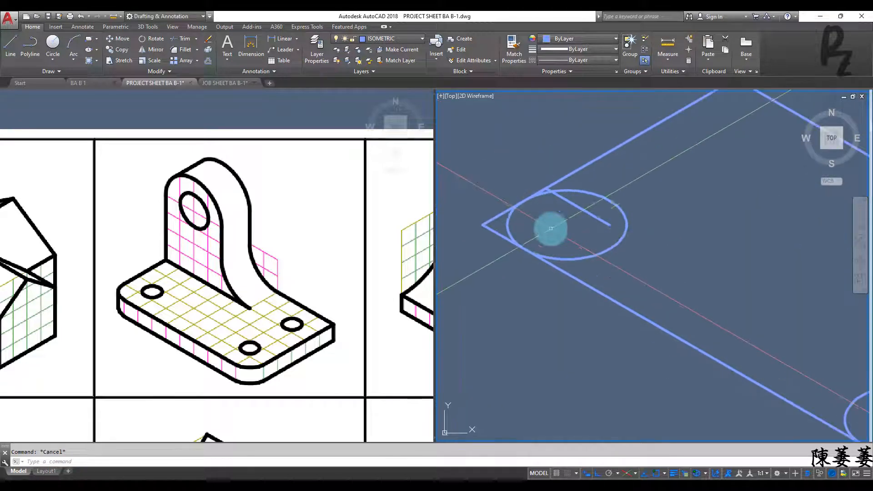
text(el)
key(Return)
text(i)
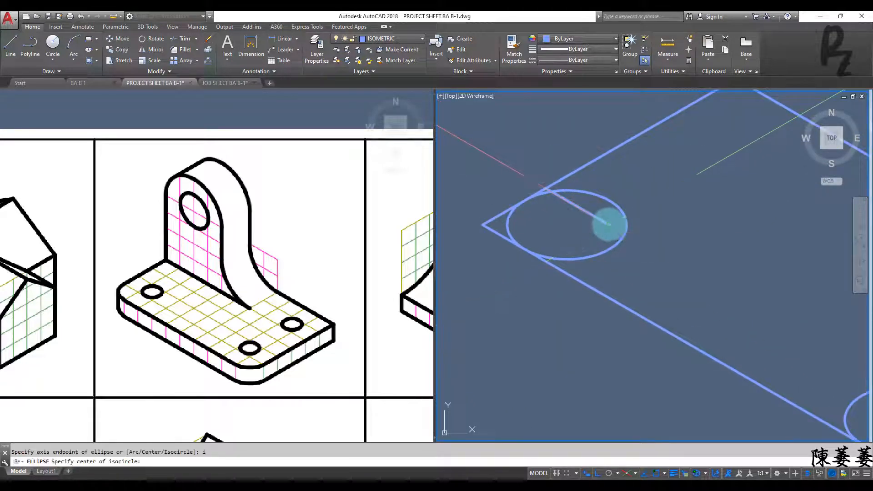
click(609, 224)
key(Return)
key(Escape)
- Copy the left hole's isocircle from its centre to the inner ends of the front and right corner guide lines
click(592, 236)
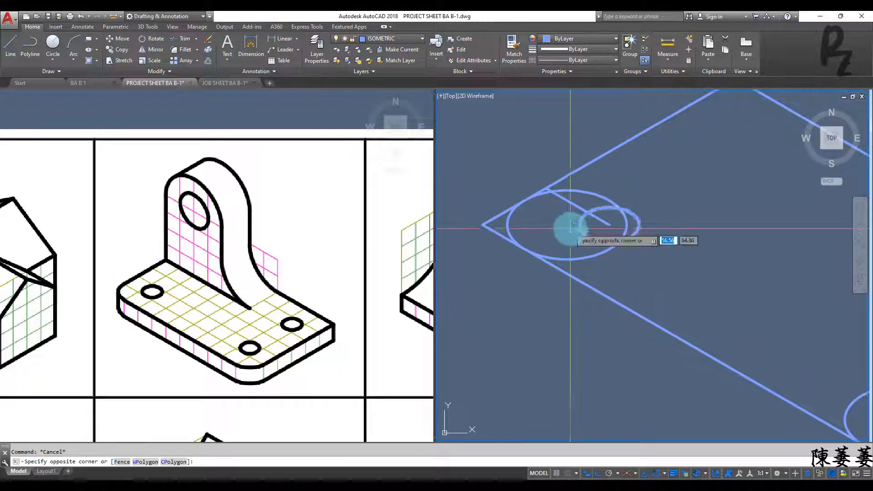
click(570, 229)
text(co)
key(Return)
click(610, 225)
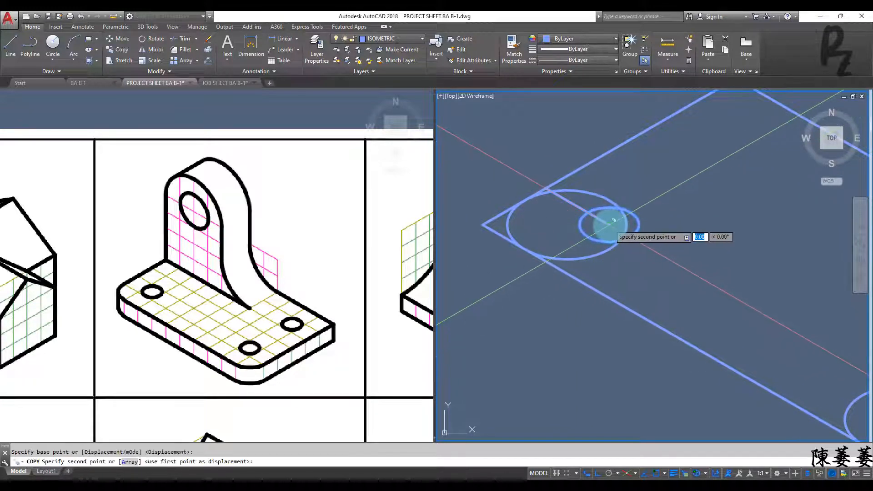
scroll(609, 225, down, 5)
scroll(740, 282, up, 7)
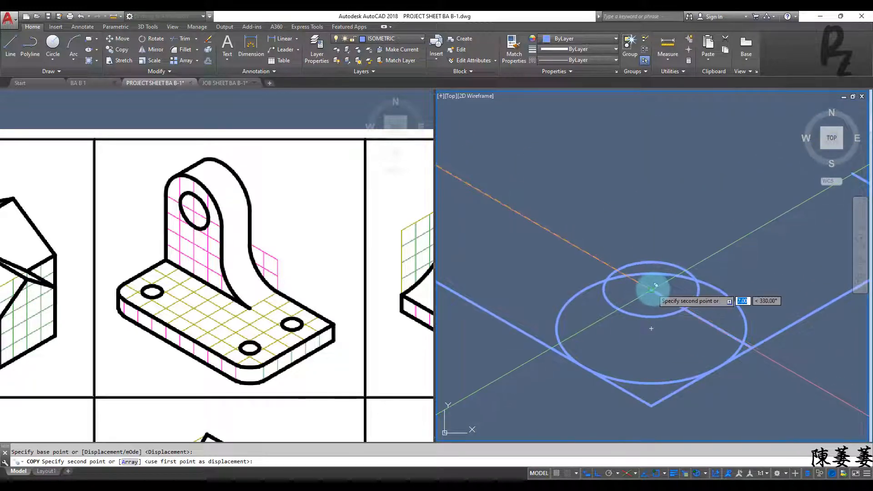
click(652, 290)
scroll(662, 288, down, 4)
middle_drag(739, 268, 643, 307)
scroll(639, 286, up, 4)
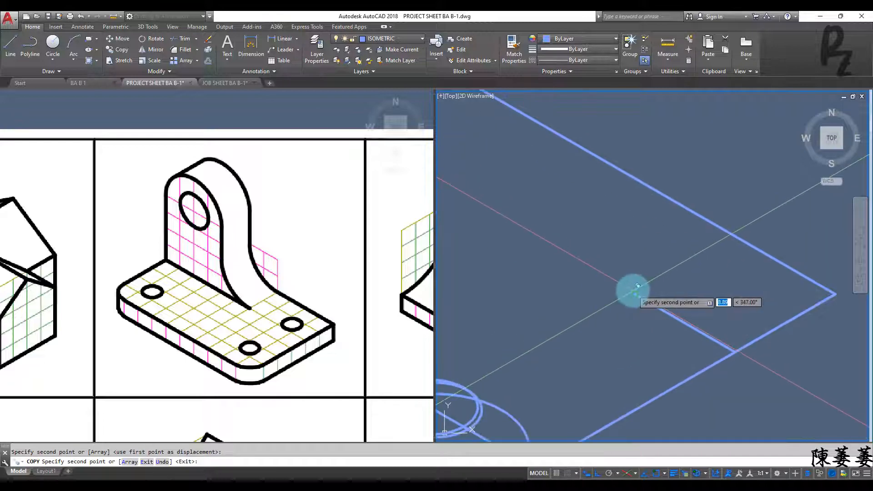
scroll(650, 294, down, 5)
key(Escape)
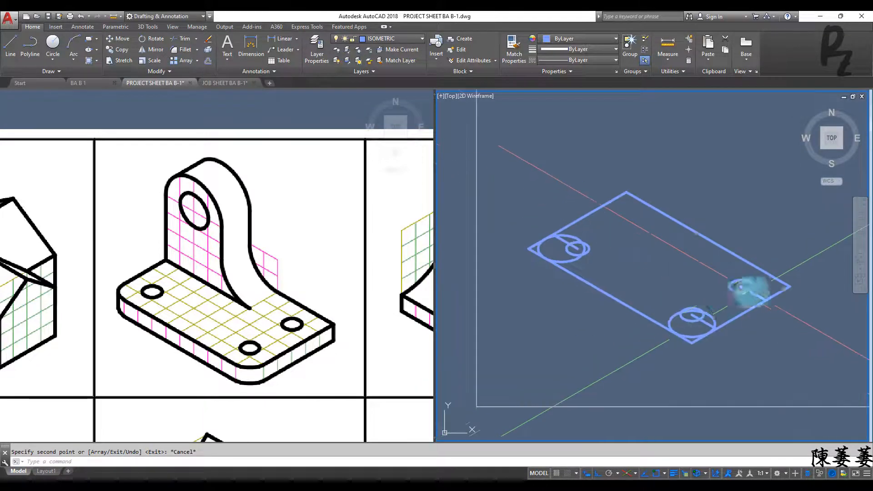
- Erase the hole guide lines near the base's right, front and left corners
scroll(727, 205, up, 4)
click(726, 194)
middle_drag(848, 341, 748, 326)
key(Escape)
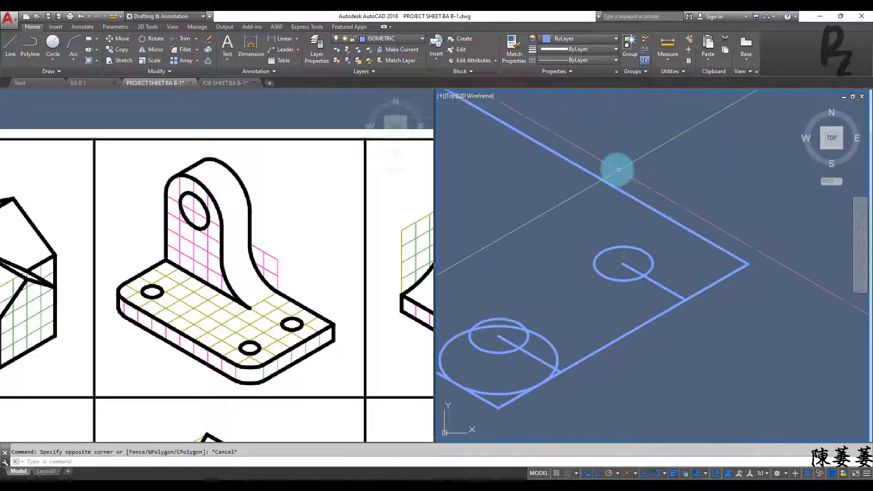
click(612, 167)
click(829, 361)
key(Delete)
mouse_move(653, 341)
middle_down()
mouse_move(673, 292)
mouse_move(762, 384)
mouse_move(859, 439)
middle_up()
click(623, 279)
click(748, 367)
key(Delete)
click(526, 243)
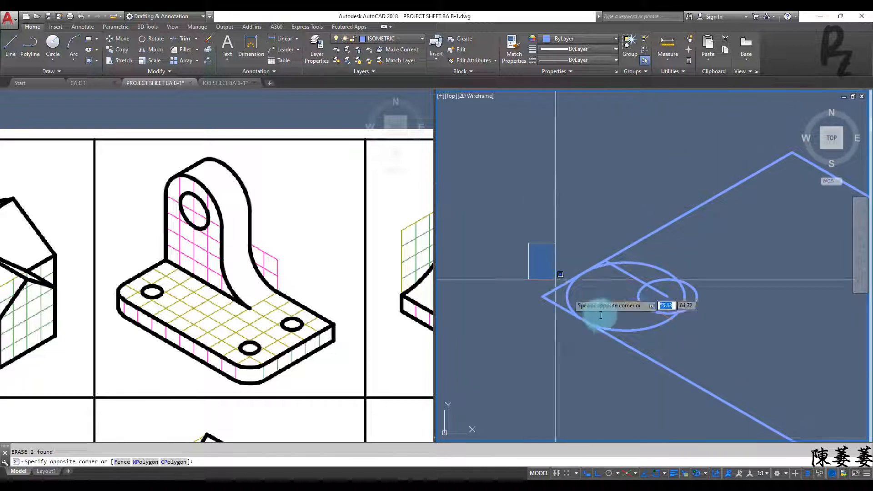
click(664, 359)
key(Delete)
- Trim the large isocircles at the base's left and front corners against the plate edges, keeping only the outer corner arcs
middle_drag(620, 340, 594, 347)
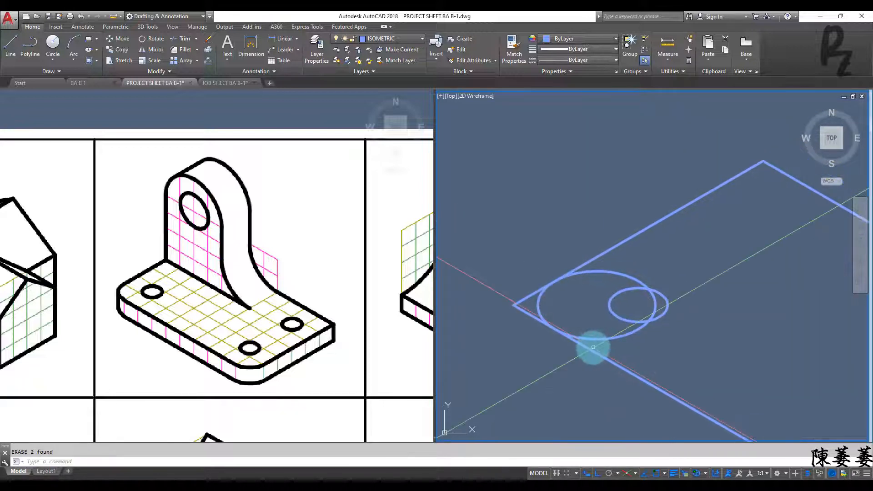
scroll(601, 354, down, 5)
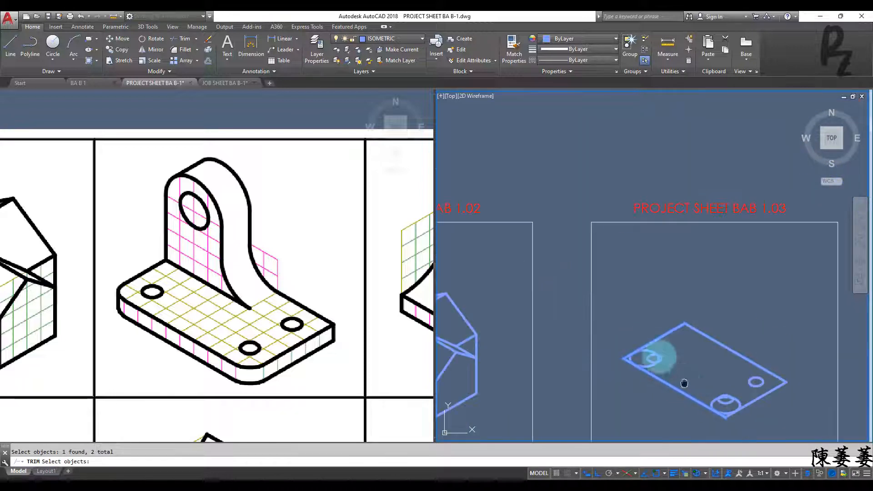
scroll(682, 346, up, 5)
click(676, 336)
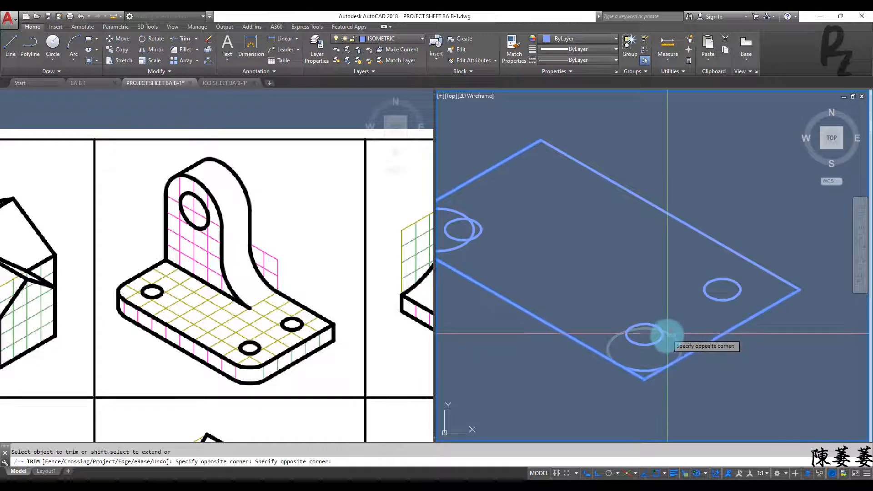
click(666, 336)
middle_drag(506, 242, 586, 302)
click(530, 270)
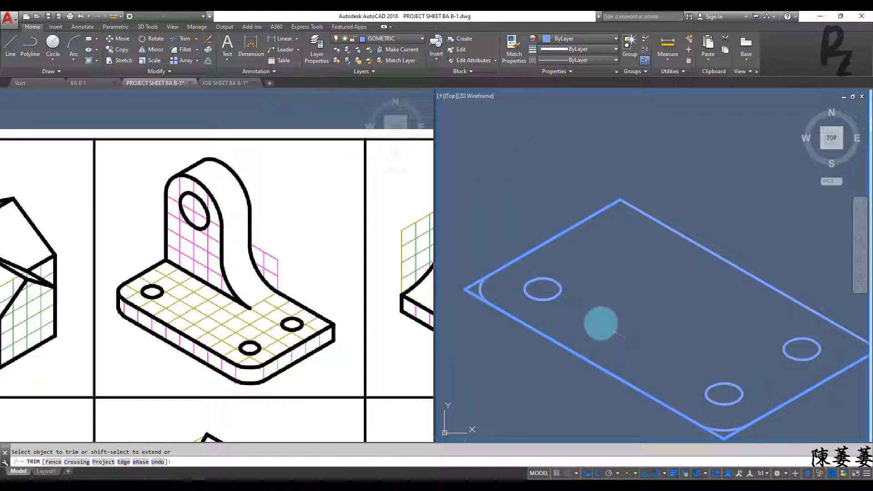
key(Escape)
middle_drag(640, 337, 587, 308)
scroll(643, 313, down, 2)
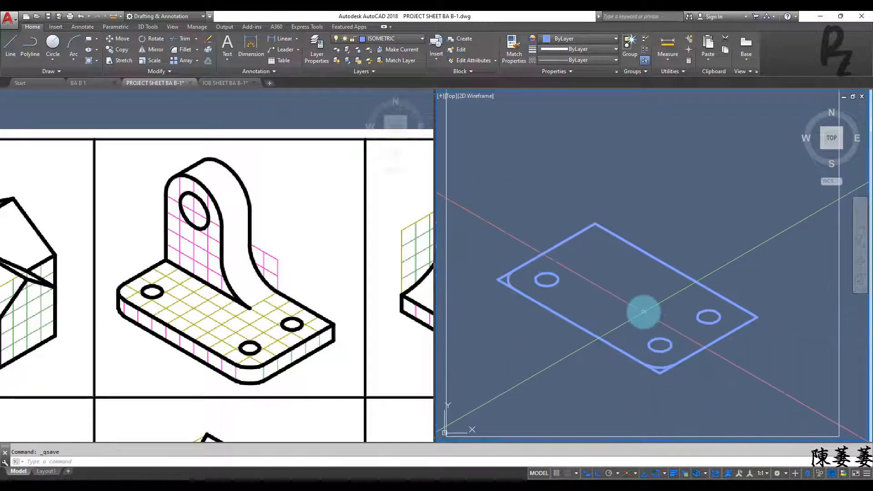
- Outline the upright's footprint from the back corner with lines 2 units along the left end, 6 parallel to the back edge and 2 back
middle_drag(670, 334, 646, 339)
middle_drag(628, 285, 636, 322)
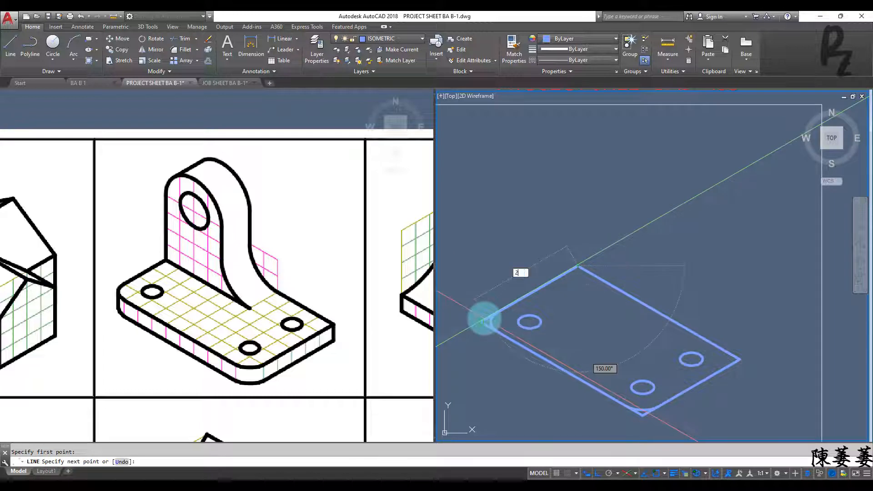
key(Return)
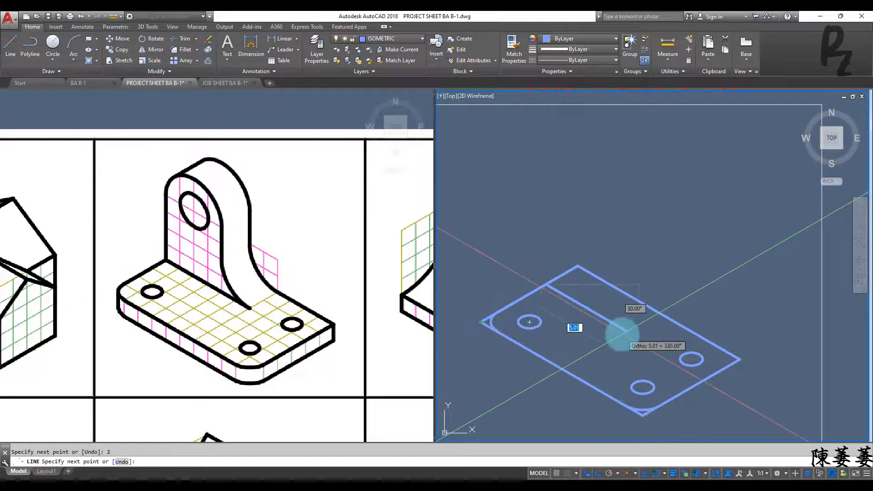
text(6)
key(Return)
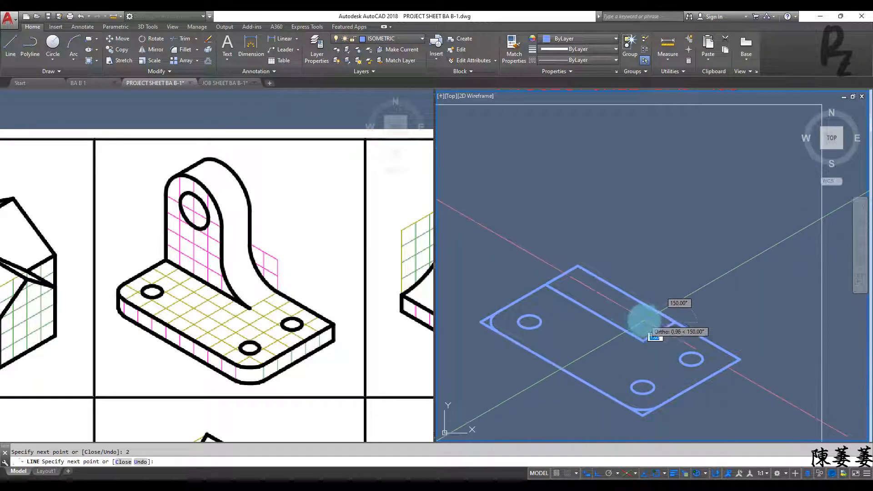
text(2)
key(Return)
- Draw a 2-unit vertical line up from the footprint's end point on the back edge using the right isoplane
key(F5)
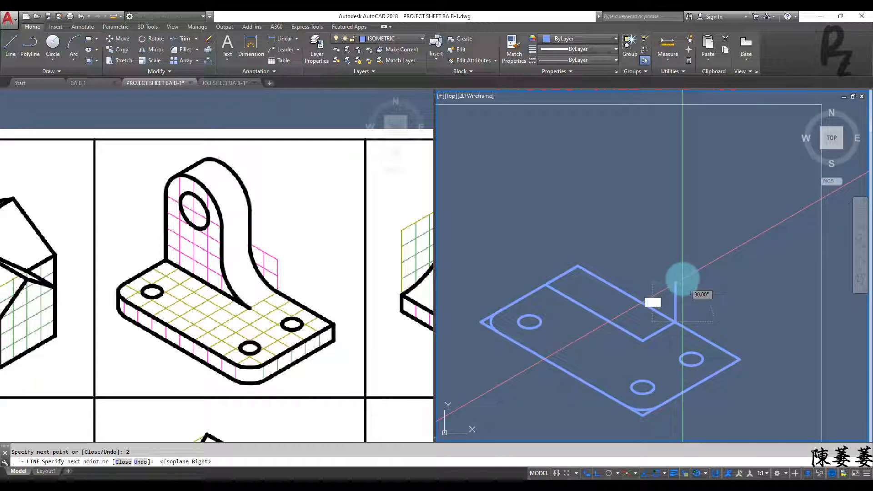
text(2)
key(Return)
key(Escape)
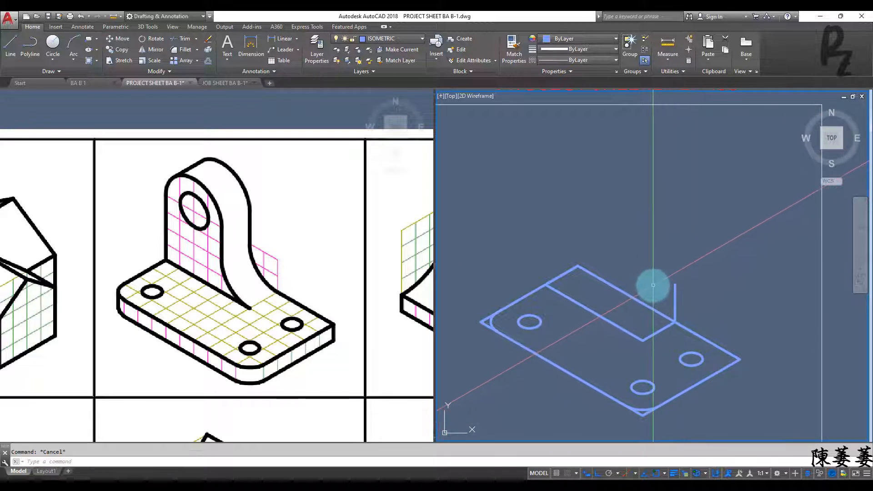
- Draw a left-isoplane isocircle centred on the vertical line's upper end, with its radius reaching the line's foot
key(F5)
text(el)
key(Return)
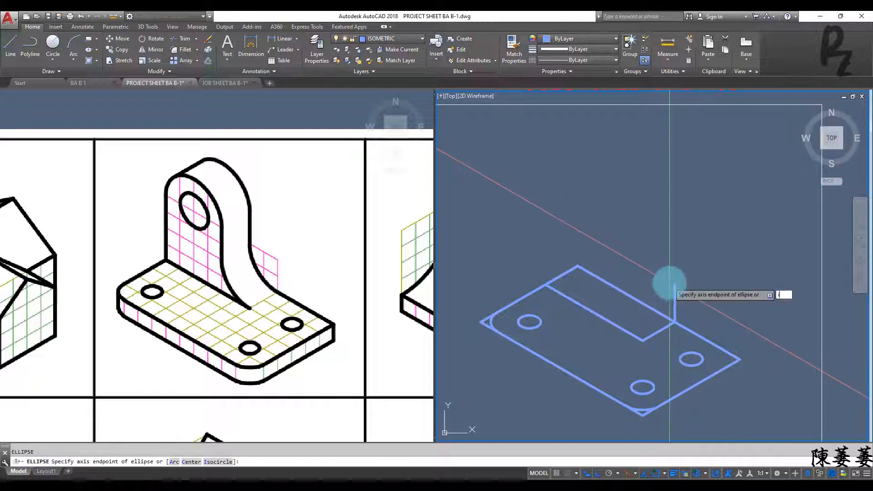
text(i)
key(Return)
click(675, 285)
click(674, 321)
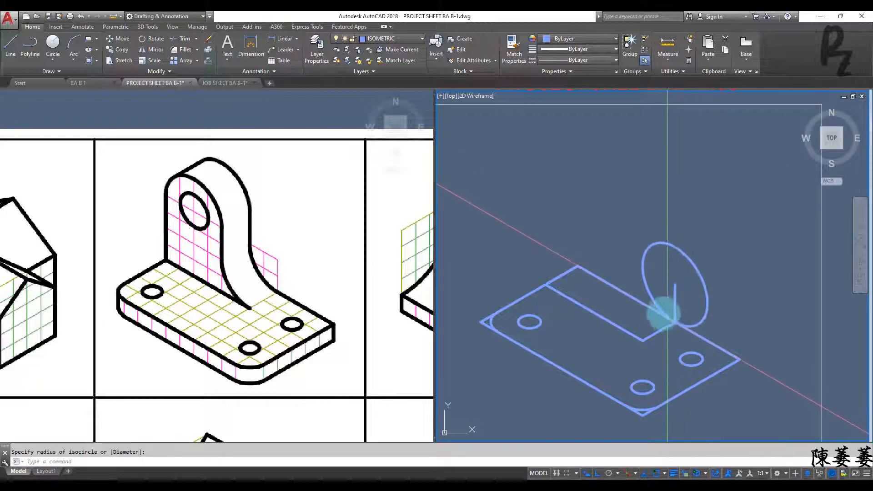
key(Return)
key(Escape)
- Draw a 2-unit line from the footprint's left corner along its front edge, continuing with a vertical guide line upward
middle_drag(655, 287, 665, 311)
text(l)
key(Return)
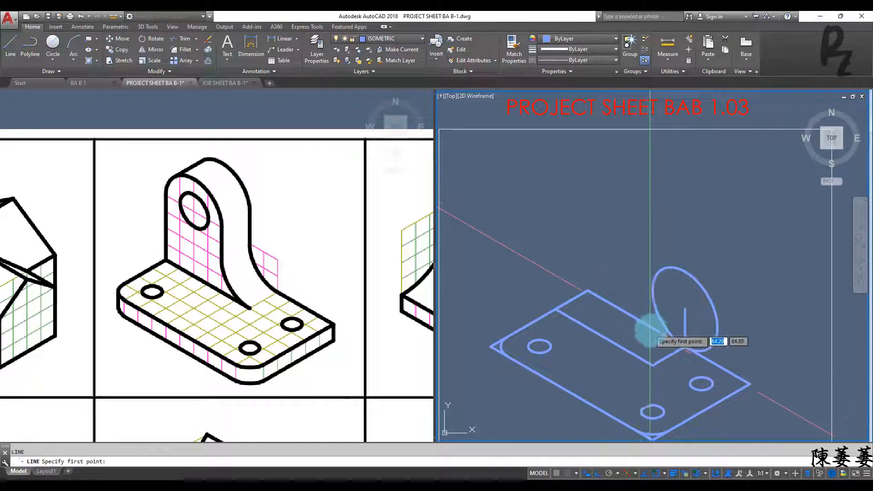
key(Escape)
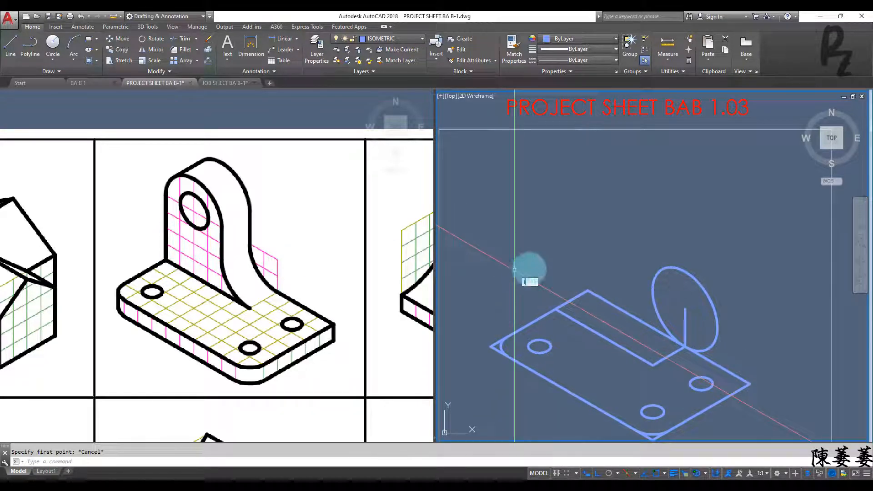
key(Return)
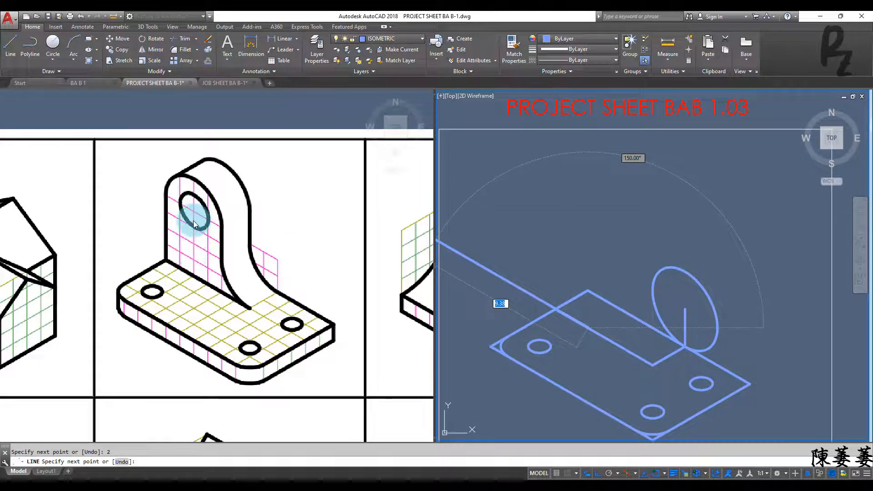
key(Escape)
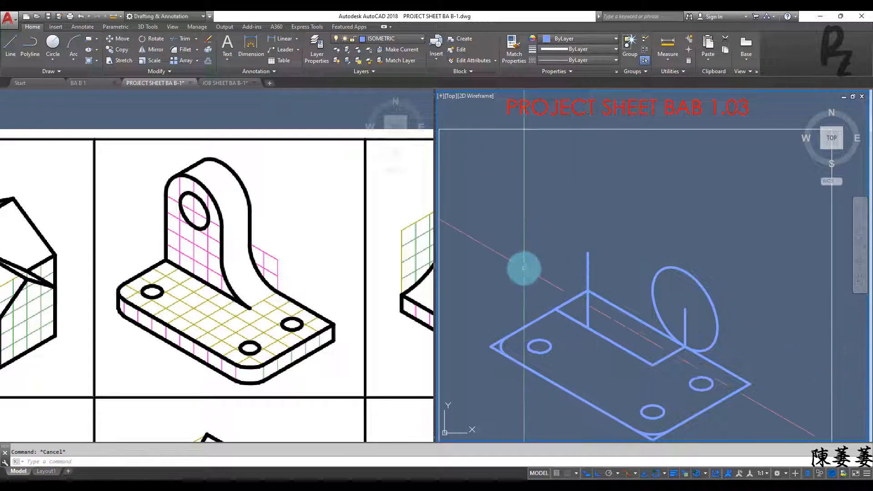
- Draw a left-isoplane isocircle of radius 2 centred on the upper end of the vertical guide line at the footprint's front edge
text(el)
key(Return)
text(i)
key(Return)
click(588, 252)
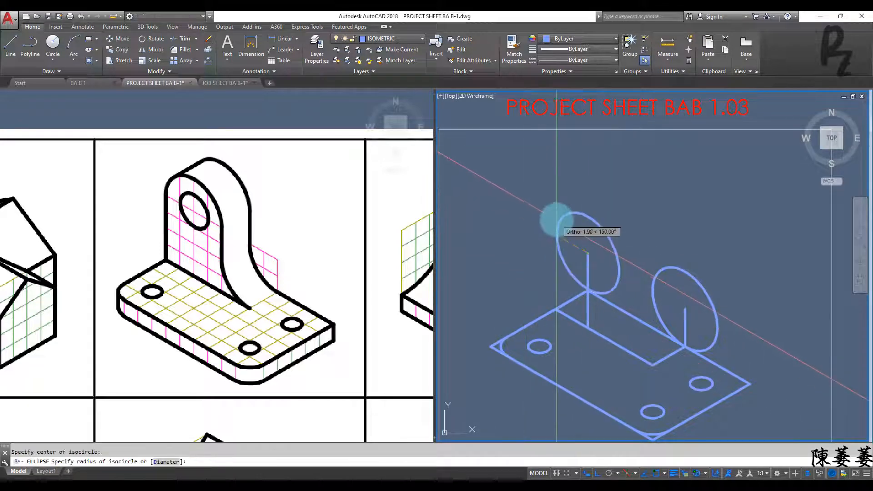
key(Return)
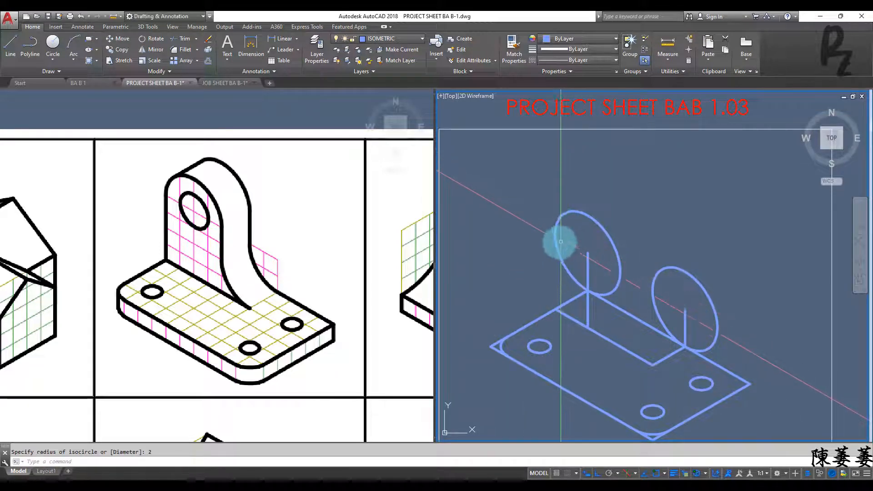
- Copy the vertical guide line 2 units to each side along the footprint's front edge to form the upright's sides
click(592, 270)
click(582, 256)
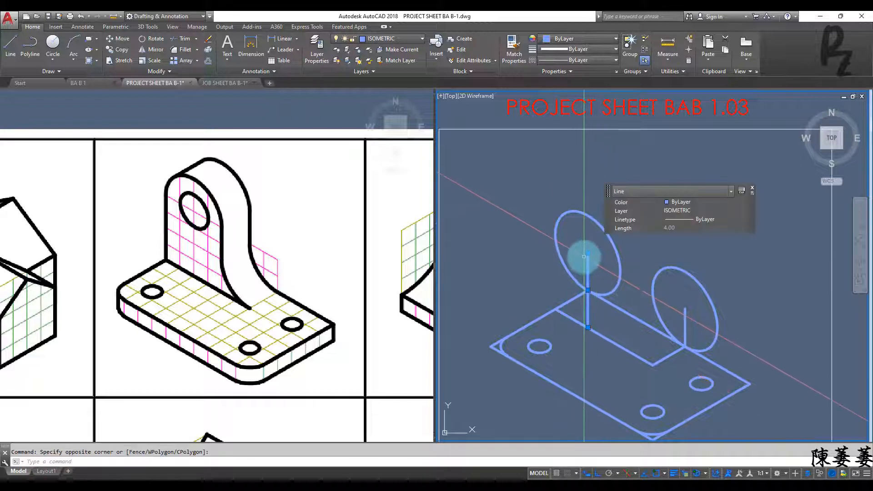
text(co)
key(Return)
click(588, 328)
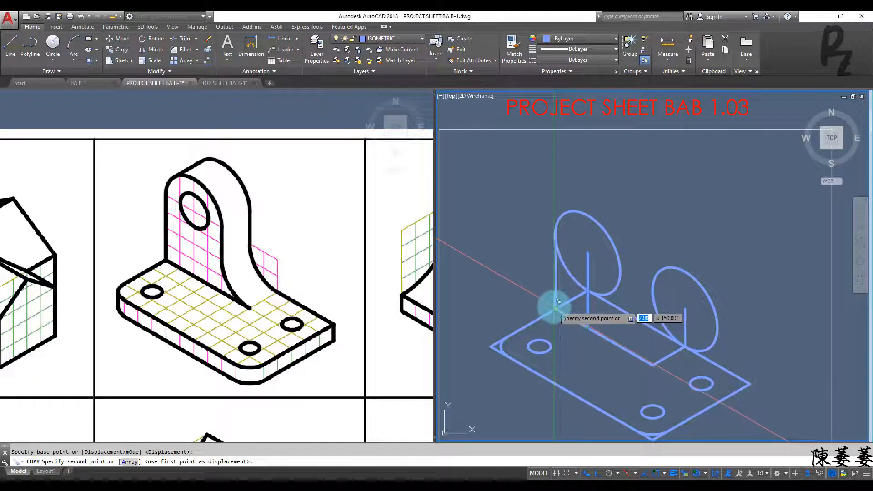
click(556, 309)
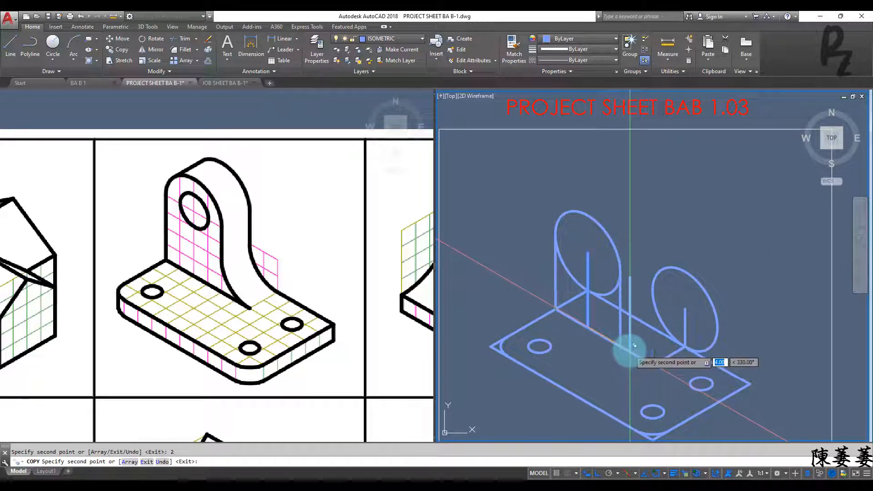
key(Escape)
key(Escape)
- Trim away the lower half of the upright's isocircle between its sides and delete the central guide line
middle_drag(581, 271, 562, 301)
text(tr)
key(Return)
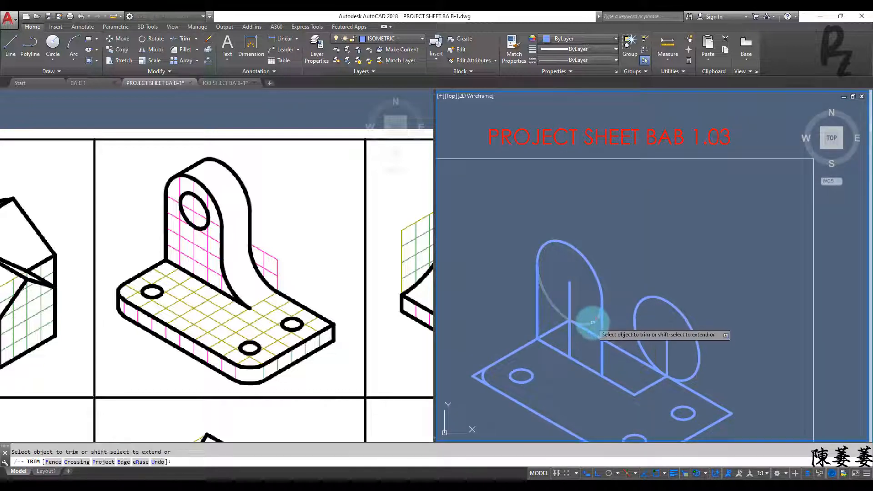
key(Escape)
click(571, 297)
key(Delete)
- Draw the upright's hole as an isocircle concentric with the rounded top, about half the top arc's radius
middle_drag(574, 296, 553, 254)
text(el)
key(Return)
text(i)
key(Return)
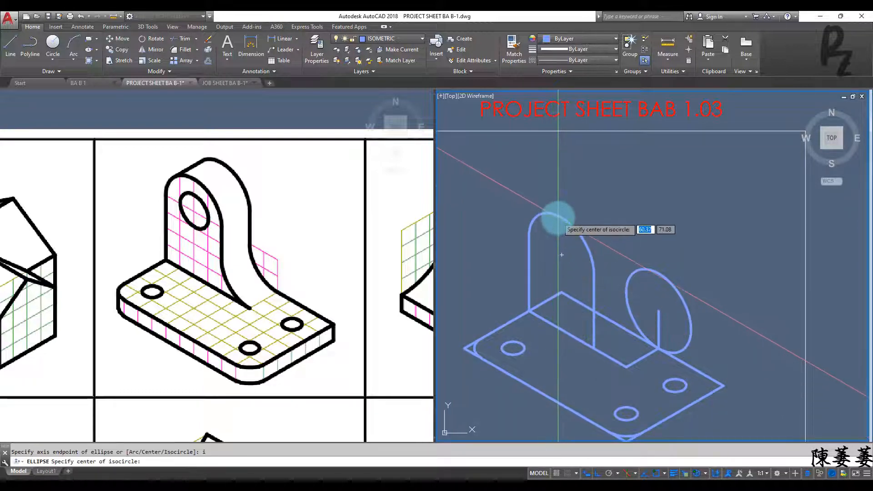
click(564, 256)
click(548, 242)
key(Escape)
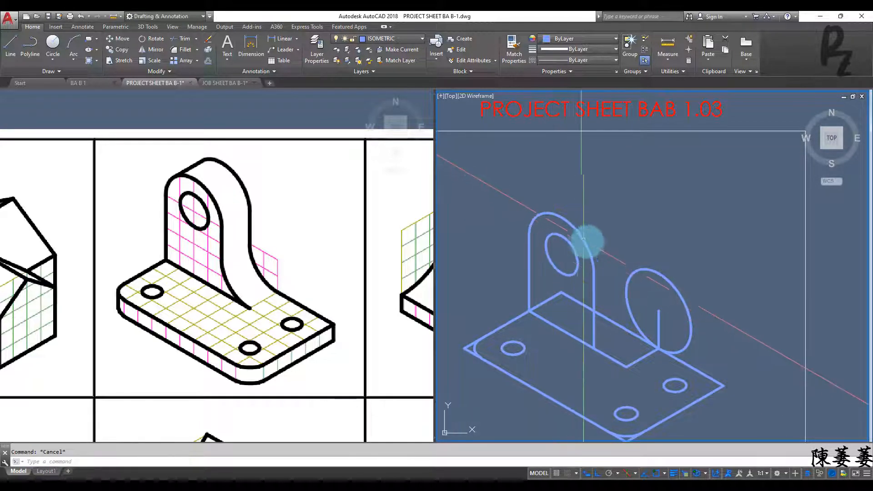
- Copy the upright's top arc and right vertical side 2 units back to the base's back edge using the top isoplane
click(594, 286)
click(588, 248)
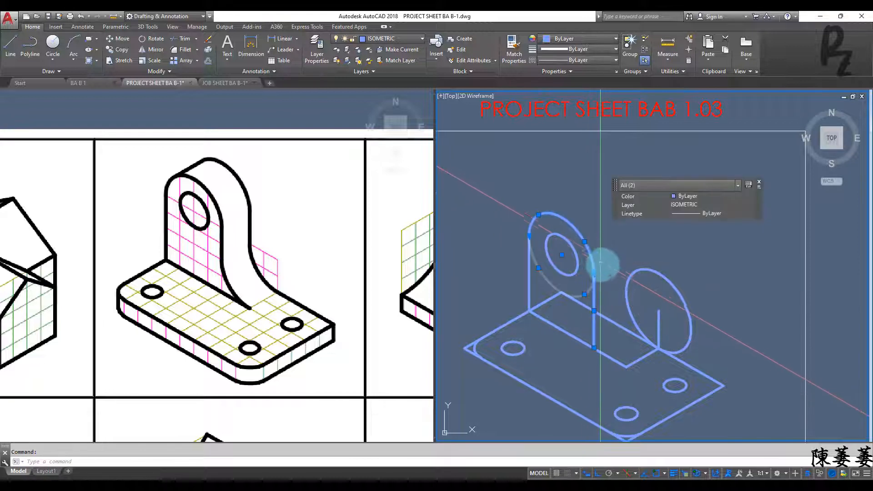
right_click(603, 267)
click(600, 342)
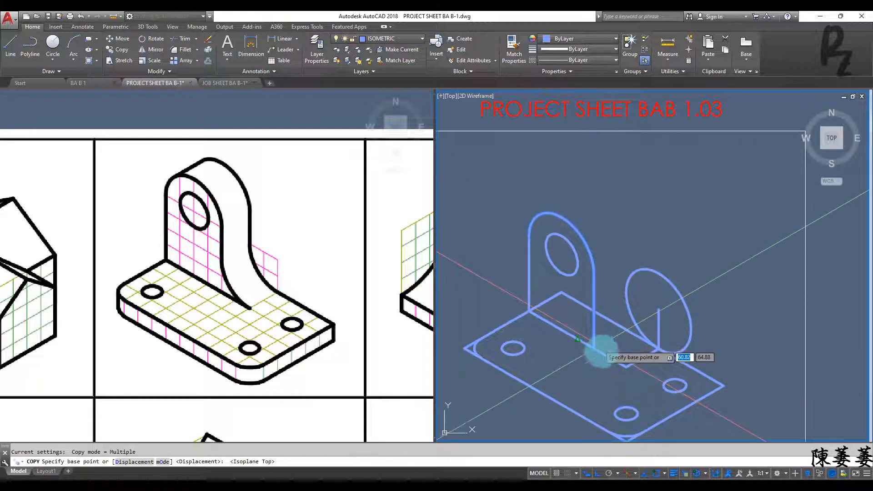
click(594, 348)
text(2)
key(Return)
key(Escape)
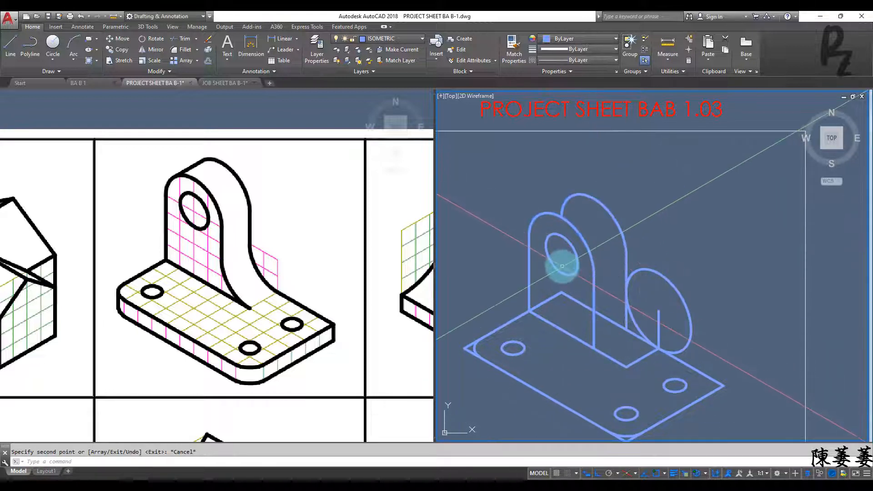
- Connect the front and back top arcs with a line along their outer upper-left edge
text(l)
key(Return)
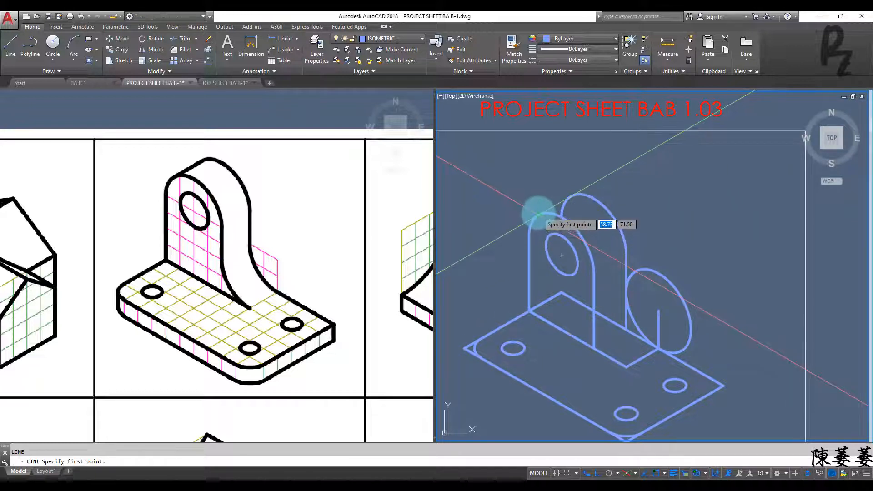
click(571, 197)
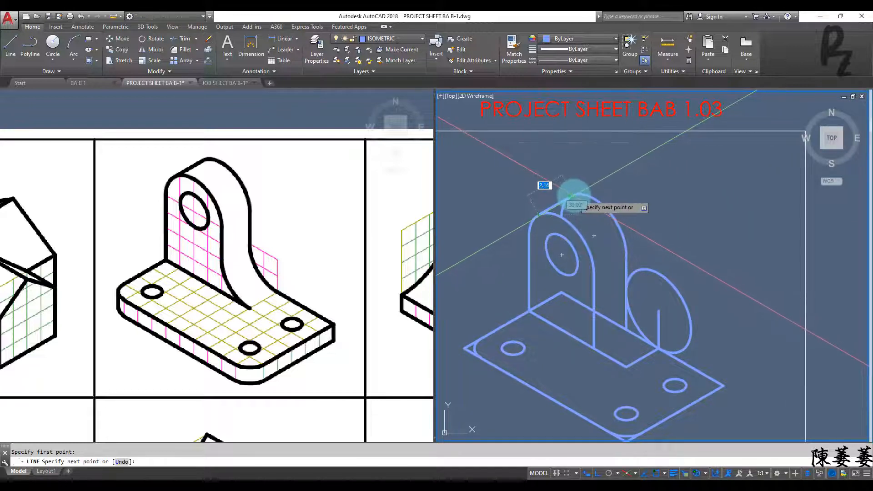
key(Escape)
key(Escape)
- Trim the isocircle on the back edge and the rear vertical line to leave the upright's concave back curve
text(tr)
key(Return)
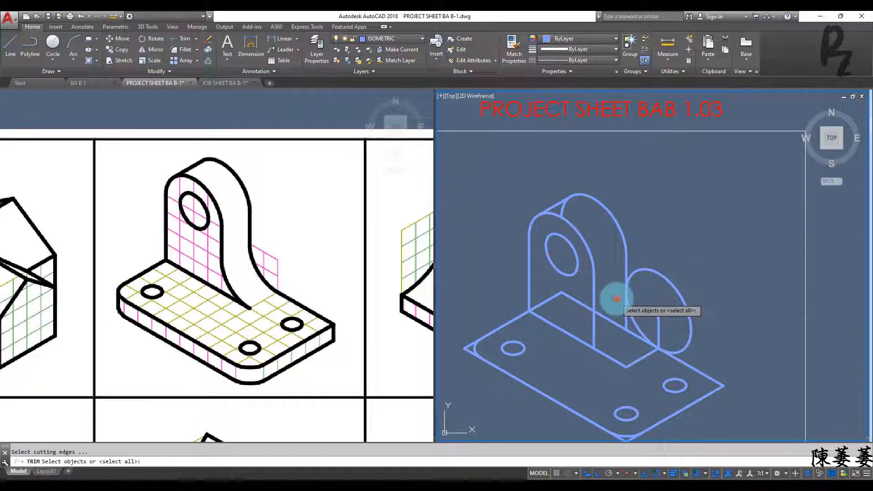
right_click(616, 300)
click(640, 269)
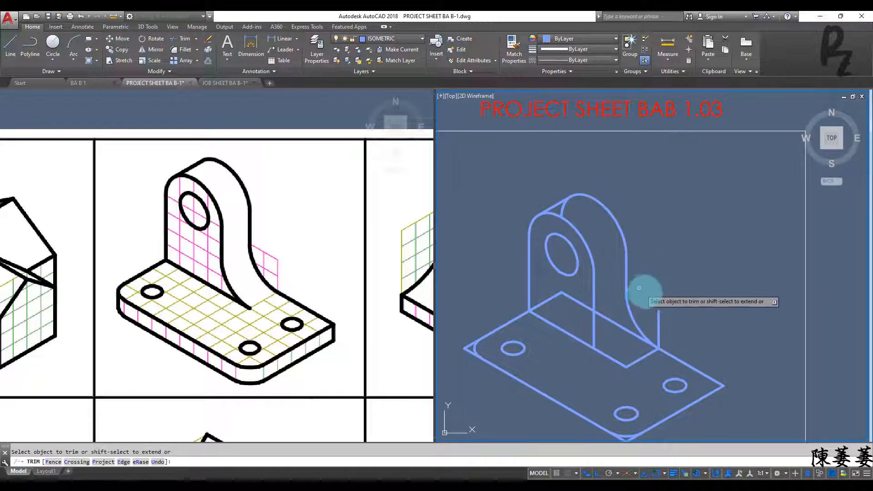
key(Escape)
key(Escape)
- Copy the concave curve from the footprint's back corner to its front corner
click(635, 321)
text(co)
key(Return)
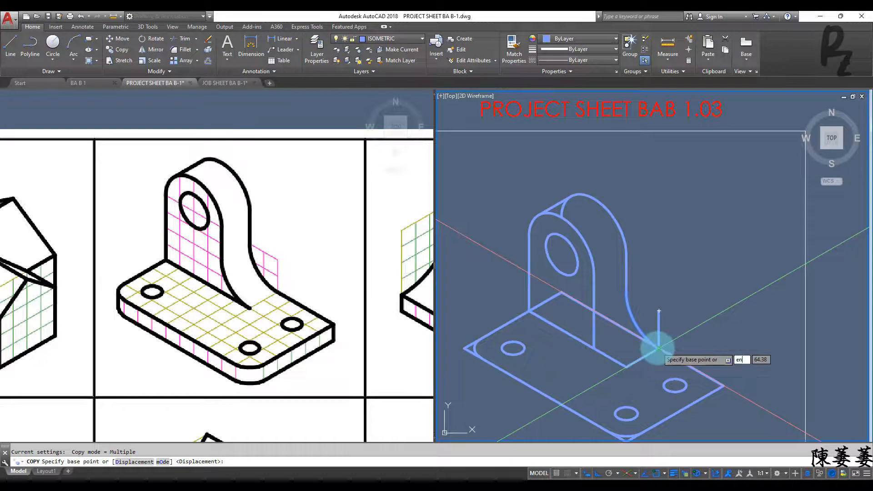
click(658, 348)
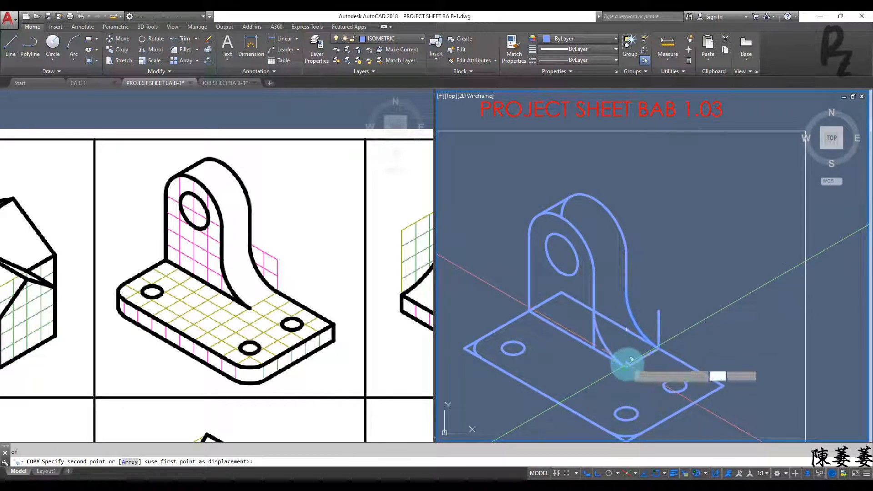
key(Escape)
- Trim the front vertical line below its junction with the concave front curve
text(tr)
key(Return)
key(Return)
click(594, 337)
key(Escape)
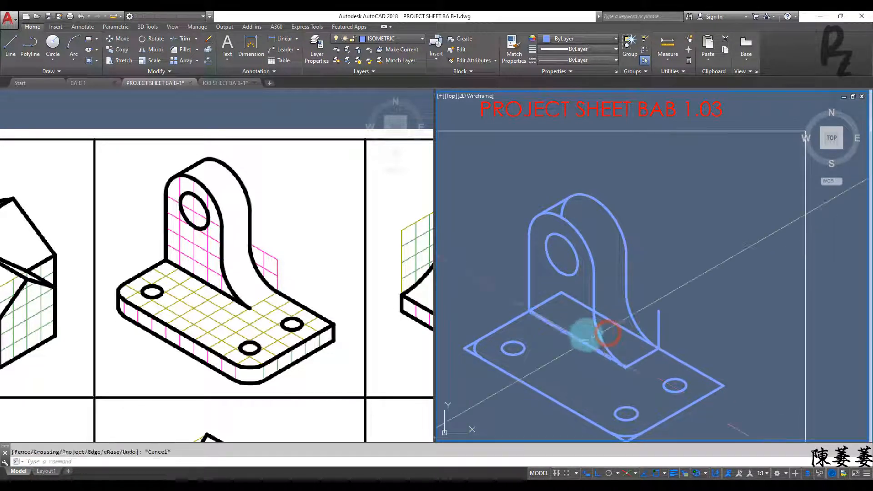
- Trim the segments of the base's back edge hidden behind the upright
text(tr)
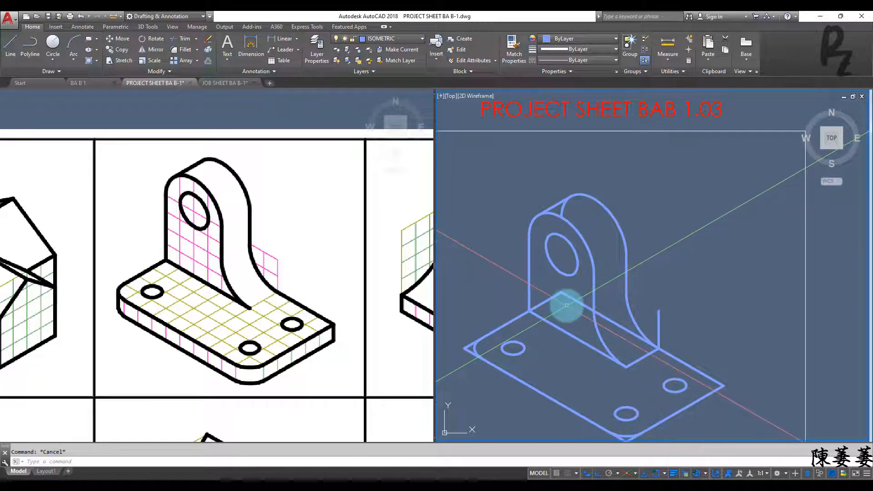
key(Return)
key(Return)
click(575, 304)
click(611, 321)
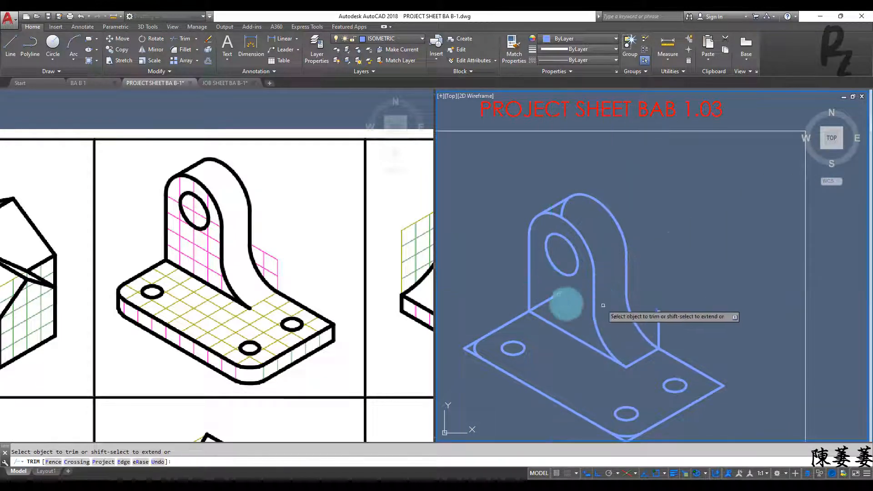
key(Escape)
- Trim the hidden portion of the rear top arc behind the upright's front face
click(555, 304)
key(Escape)
text(tr)
key(Return)
key(Return)
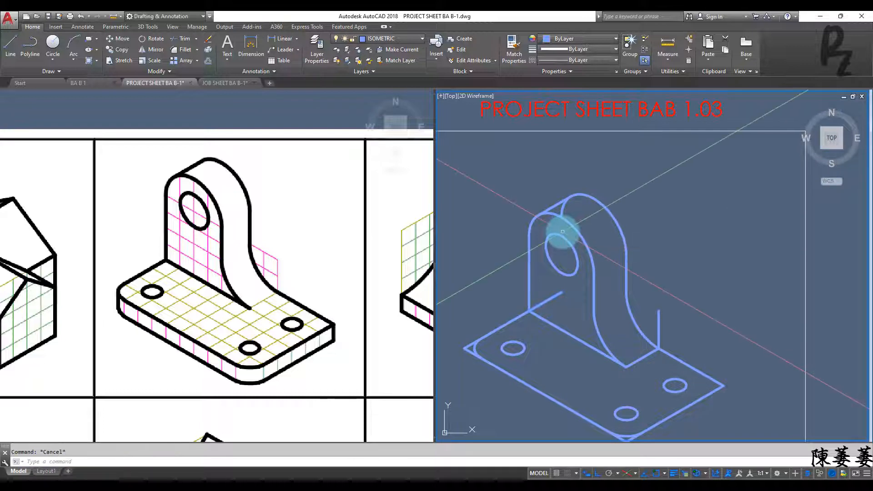
click(579, 213)
key(Escape)
- Delete the hidden base edge behind the upright and the leftover vertical guide line at the footprint's back corner
click(550, 300)
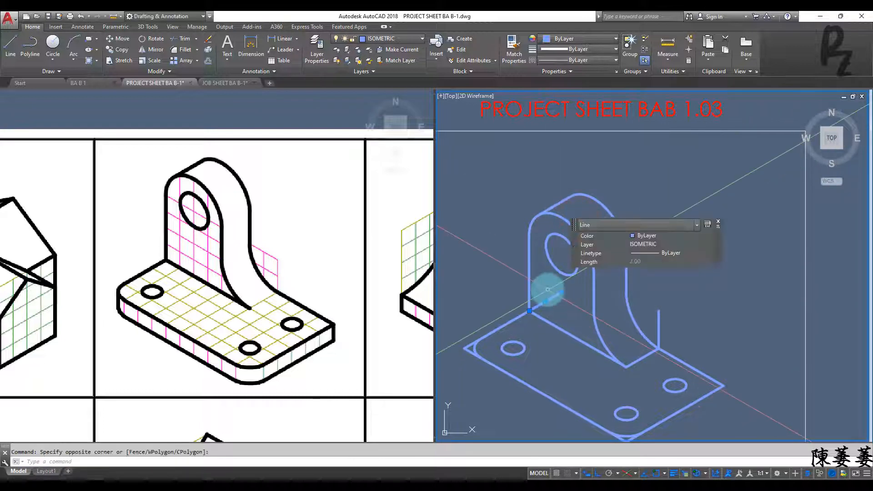
key(Return)
key(Escape)
middle_drag(594, 310, 587, 274)
click(660, 292)
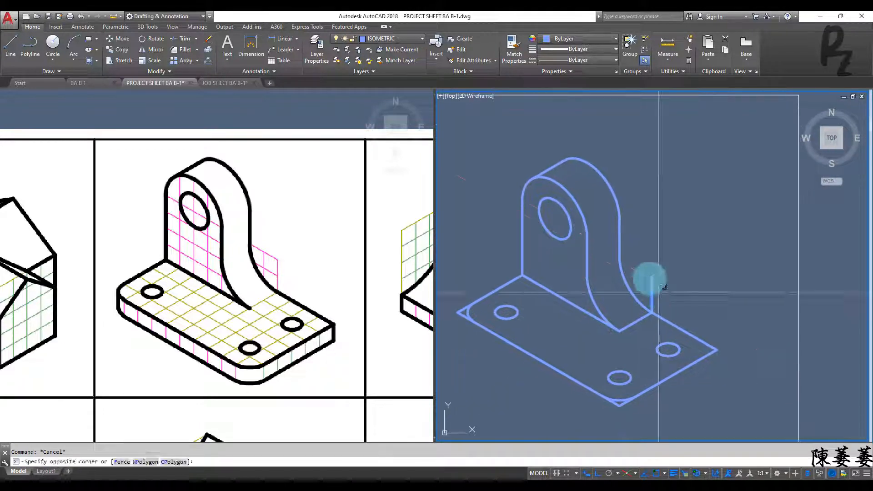
click(645, 280)
text(e)
key(Return)
middle_drag(663, 357, 713, 276)
key(Escape)
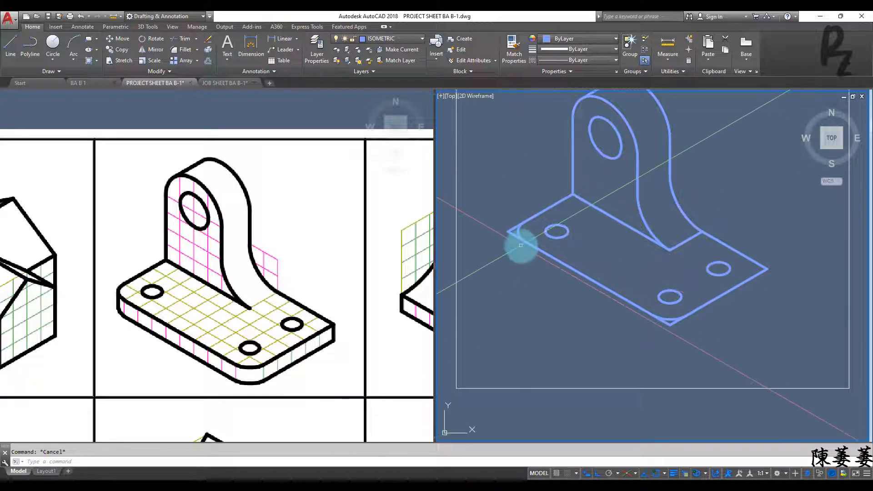
- Trim the sharp corner ends outside the base's two rounded corners
key(Return)
click(513, 247)
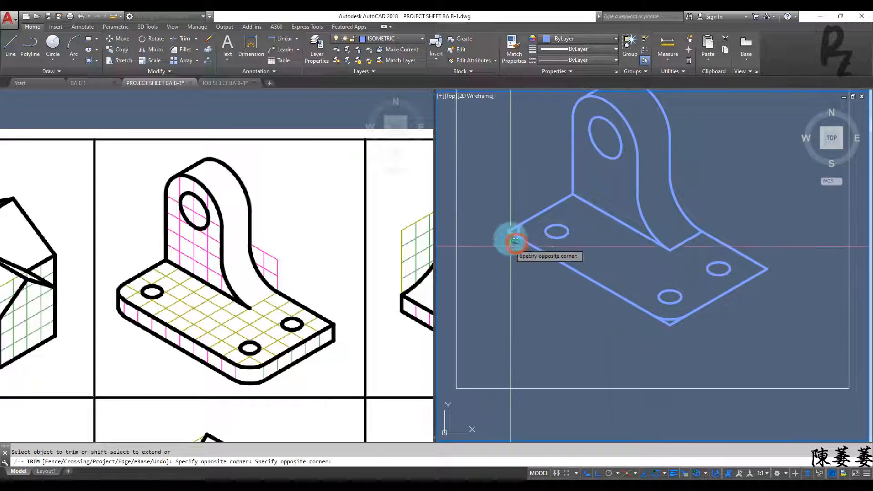
click(505, 213)
click(684, 337)
click(659, 322)
key(Escape)
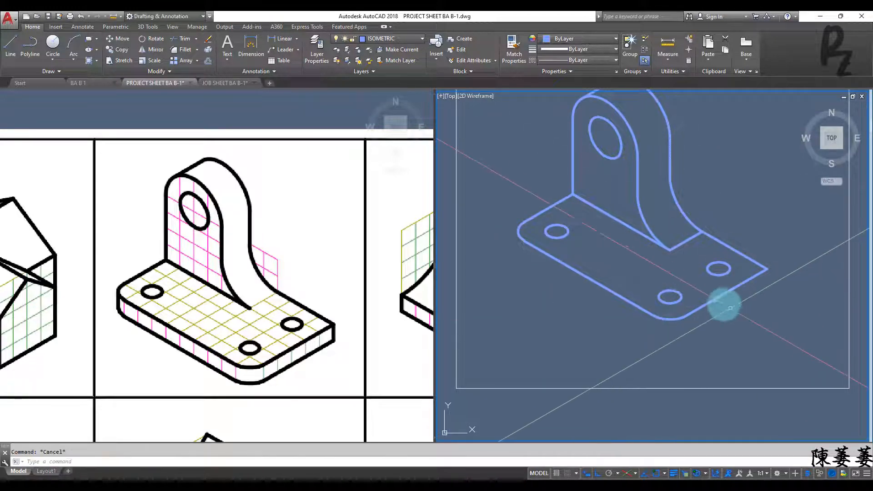
- Copy the base's two front edges and both rounded corner arcs 1 unit downward using the right isoplane
click(714, 288)
click(672, 321)
mouse_move(610, 292)
mouse_down()
mouse_move(520, 245)
mouse_move(510, 222)
mouse_move(536, 303)
mouse_up()
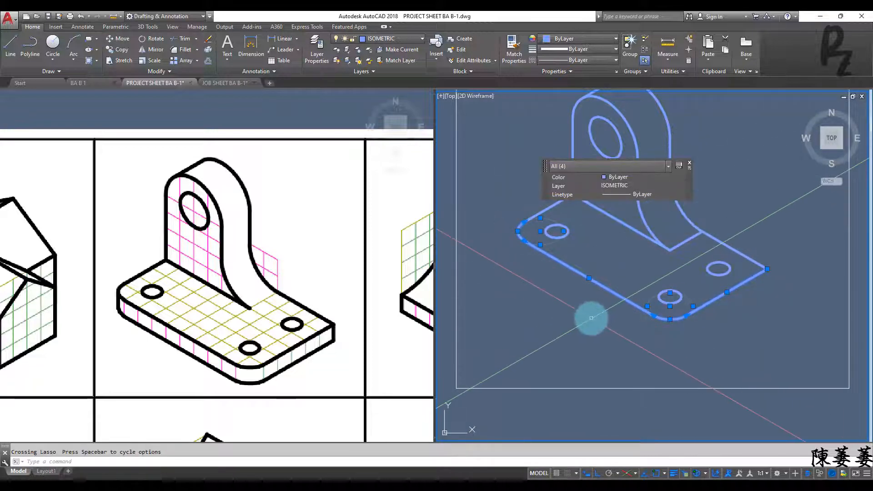
text(co)
key(Return)
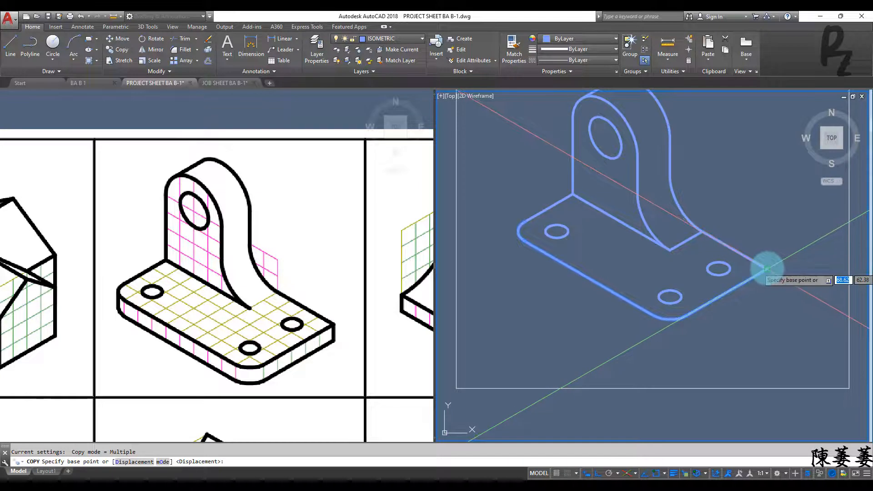
key(F5)
text(1)
key(Return)
key(Escape)
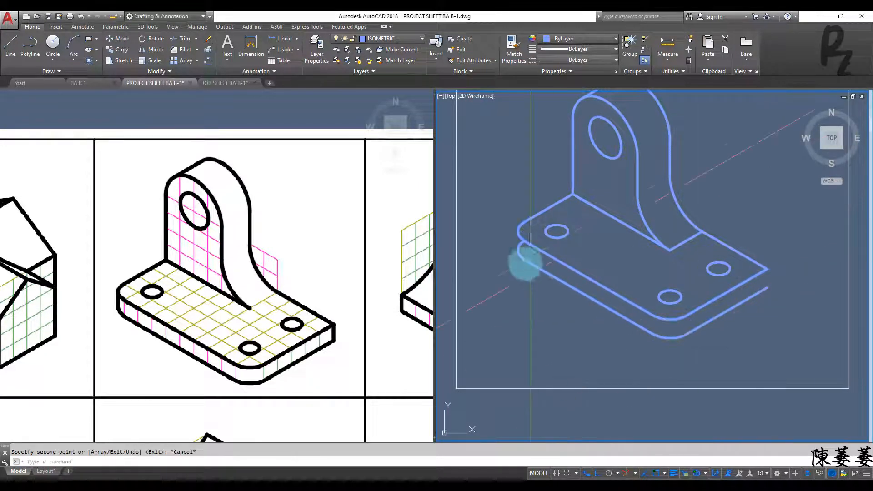
- Draw a vertical line joining the outermost quadrants of the upper and lower arcs at the base's left rounded corner
text(l)
key(Return)
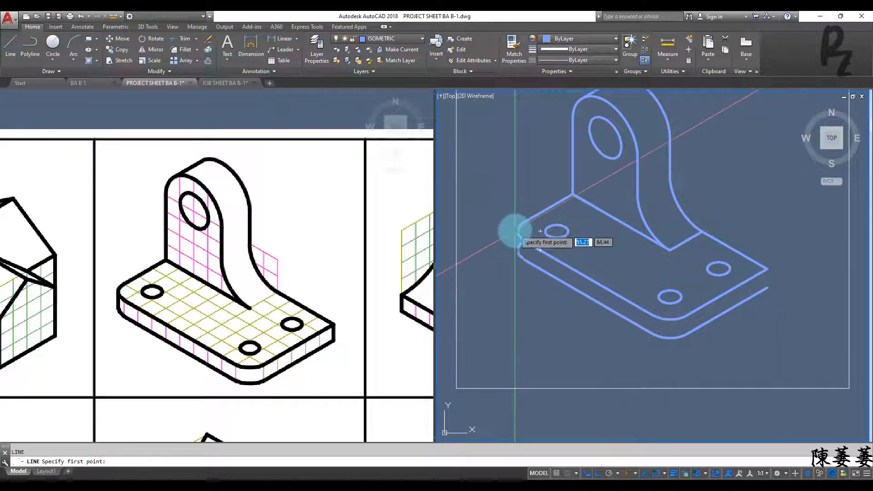
scroll(518, 231, up, 8)
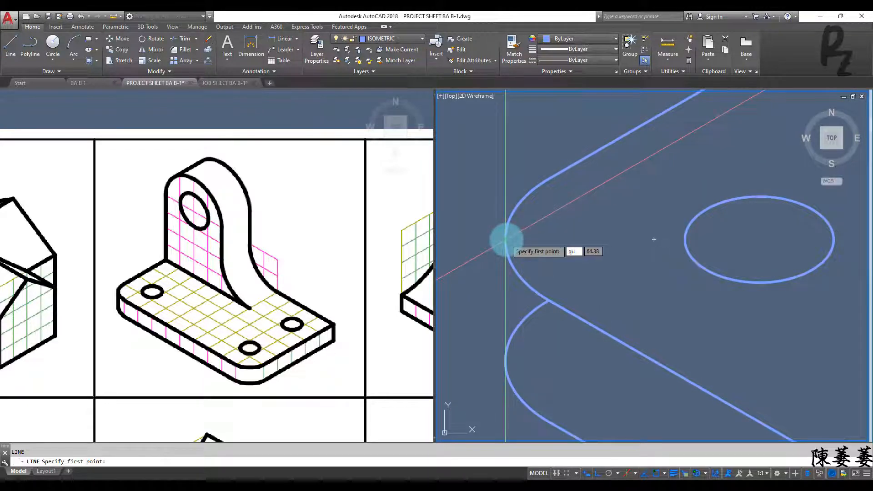
text(qua)
key(Return)
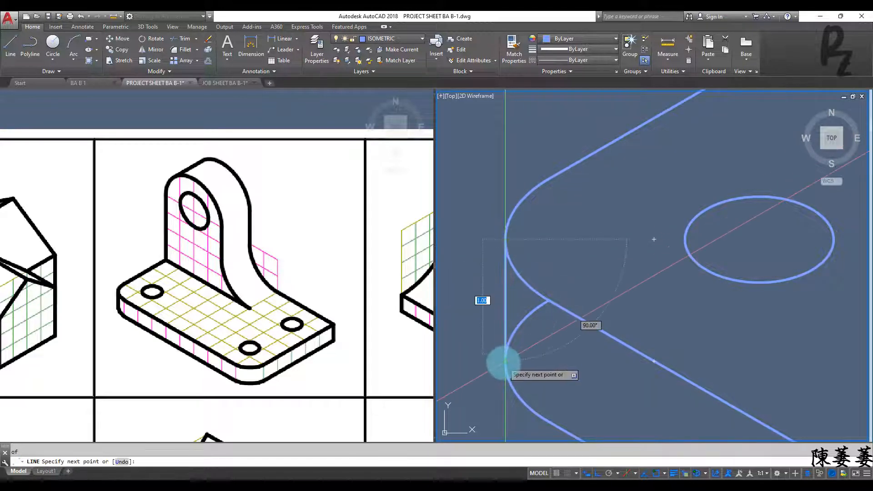
key(Escape)
- Trim the hidden part of the lower arc at the base's left rounded corner
right_click(533, 347)
click(522, 320)
key(Escape)
- Close the base's right end with a vertical line between the upper and lower edge endpoints
scroll(608, 318, down, 9)
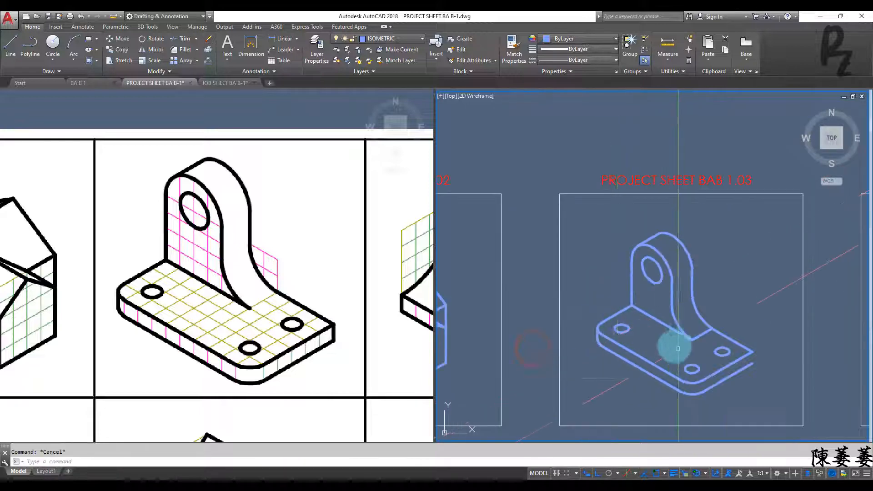
scroll(755, 368, up, 5)
text(l)
key(Return)
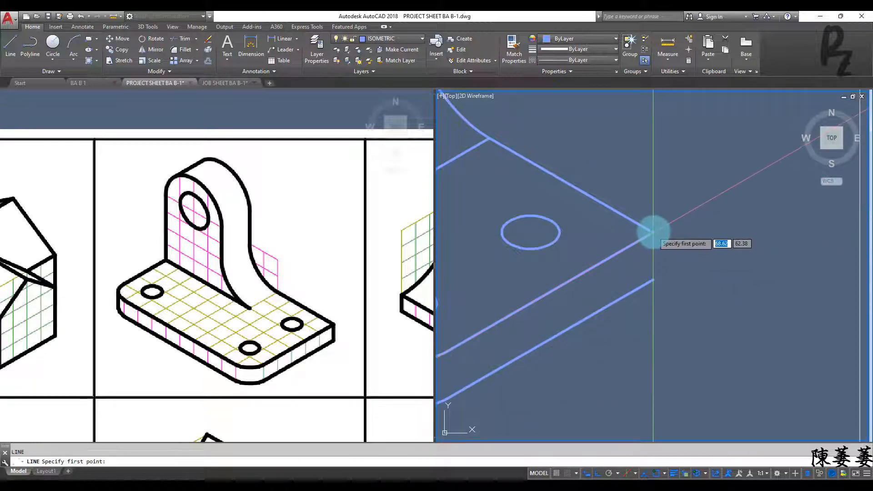
click(654, 233)
click(654, 279)
key(Escape)
scroll(690, 279, down, 8)
middle_drag(643, 254, 645, 269)
scroll(646, 268, up, 6)
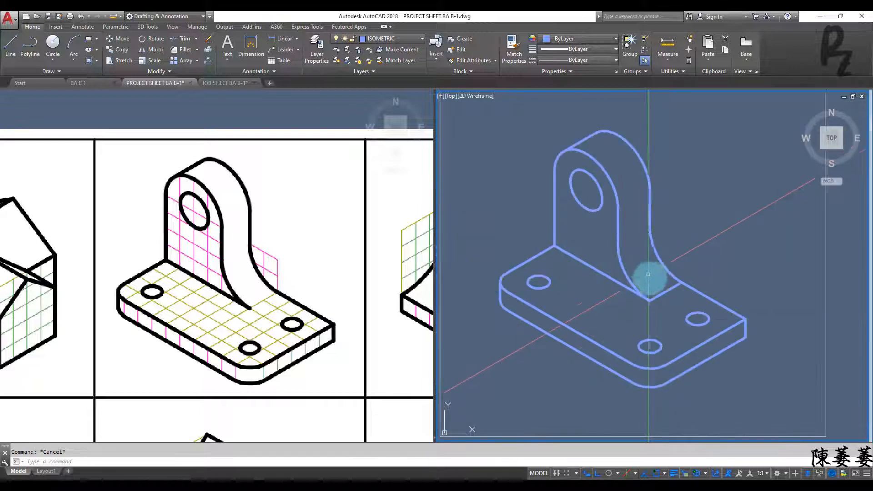
- Erase the diagonal line crossing the base at the foot of the bracket's curved upright
click(672, 301)
click(657, 288)
key(Return)
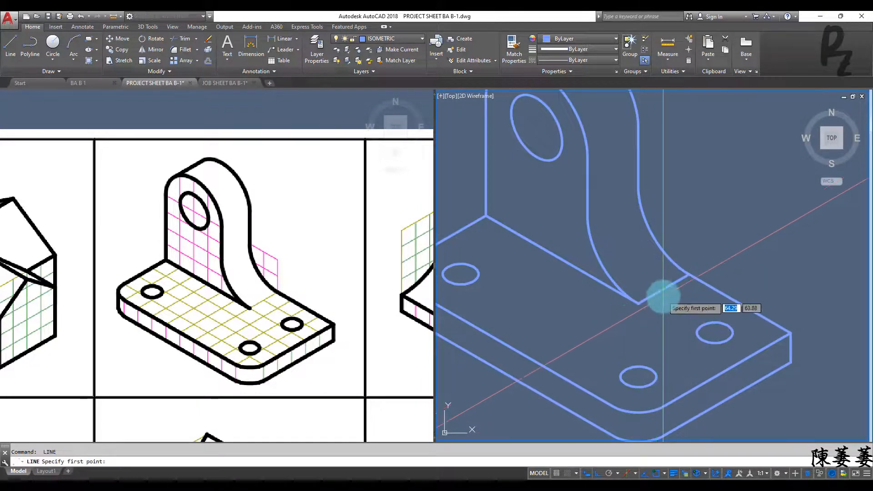
key(Escape)
click(678, 298)
click(659, 282)
text(e)
key(Return)
scroll(673, 314, down, 2)
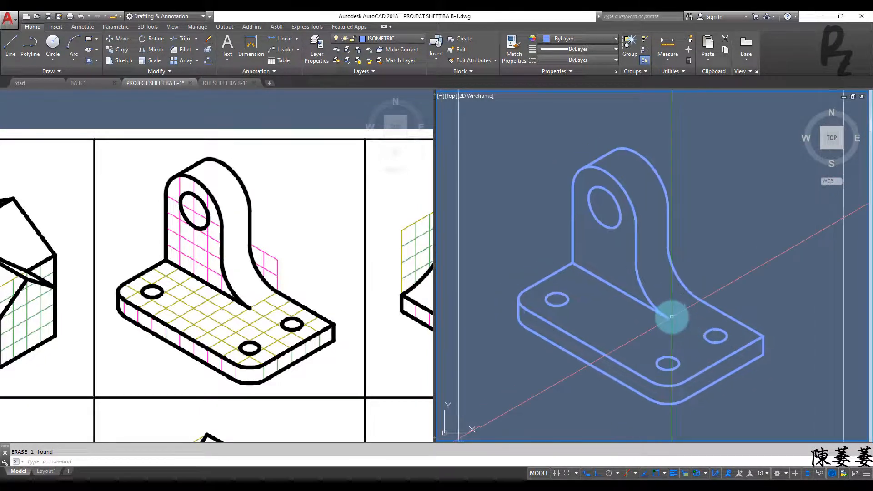
- Save the drawing and display the BAB 1.04 reference figure beside its empty frame
scroll(674, 312, down, 6)
middle_drag(708, 301, 614, 284)
click(325, 323)
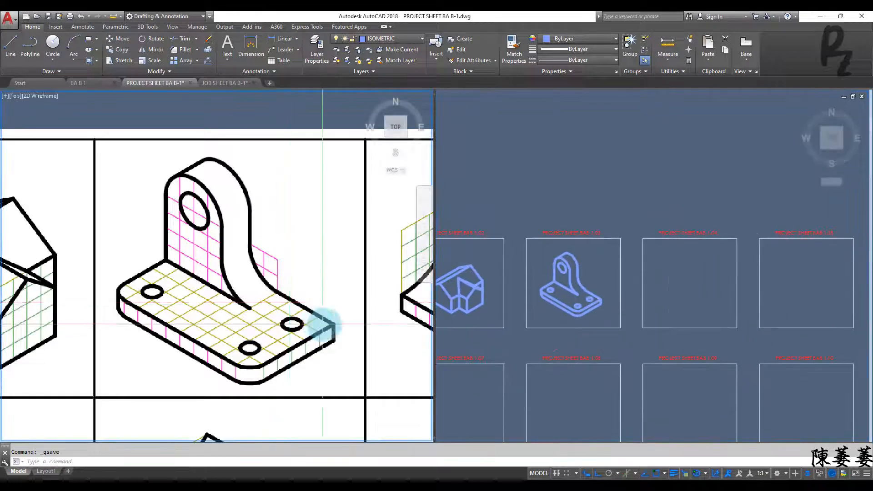
scroll(326, 323, down, 4)
middle_drag(360, 322, 262, 318)
scroll(309, 318, up, 4)
click(668, 298)
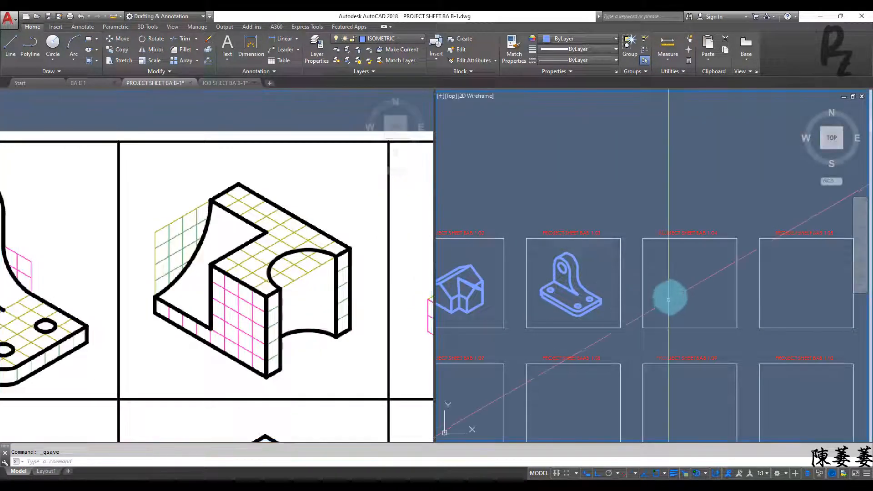
scroll(680, 296, up, 4)
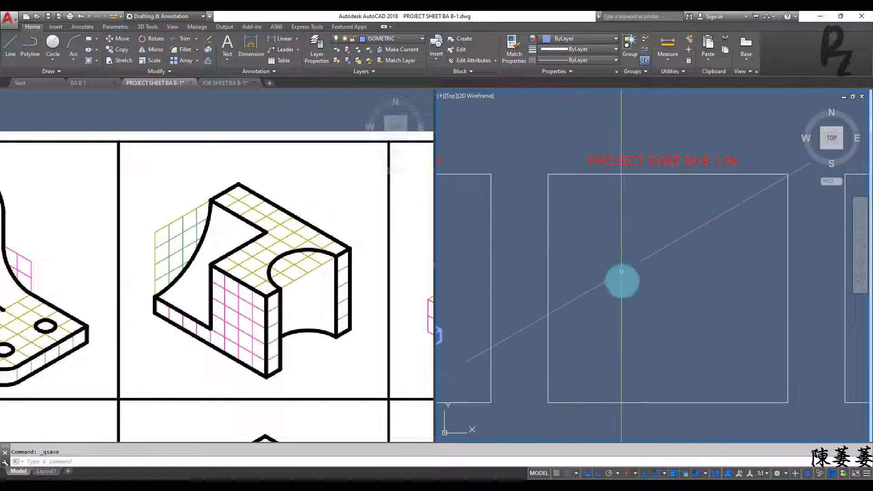
- Draw the block's left vertical edge and closed top face in the BAB 1.04 frame, with long edges of 8 units
text(l)
key(Return)
click(593, 343)
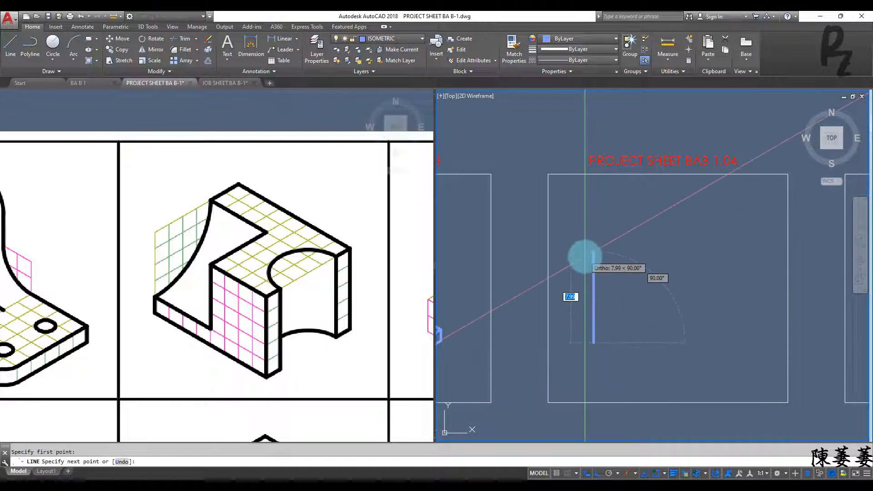
key(Return)
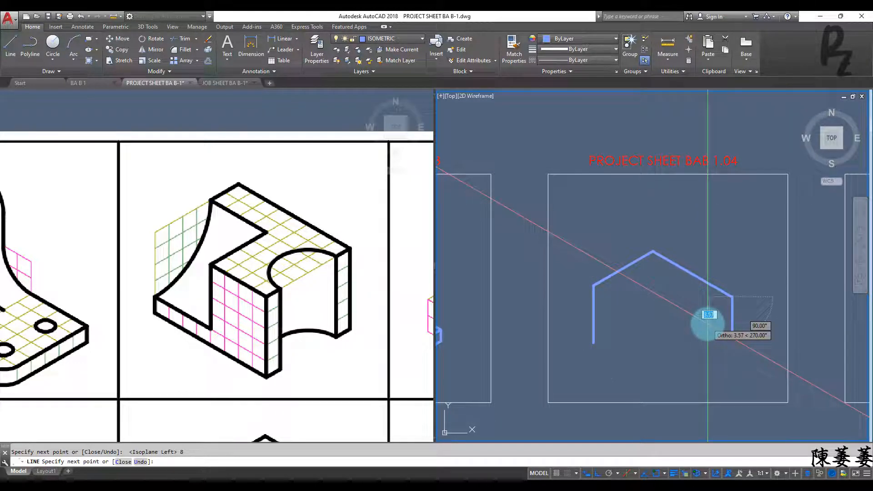
key(F5)
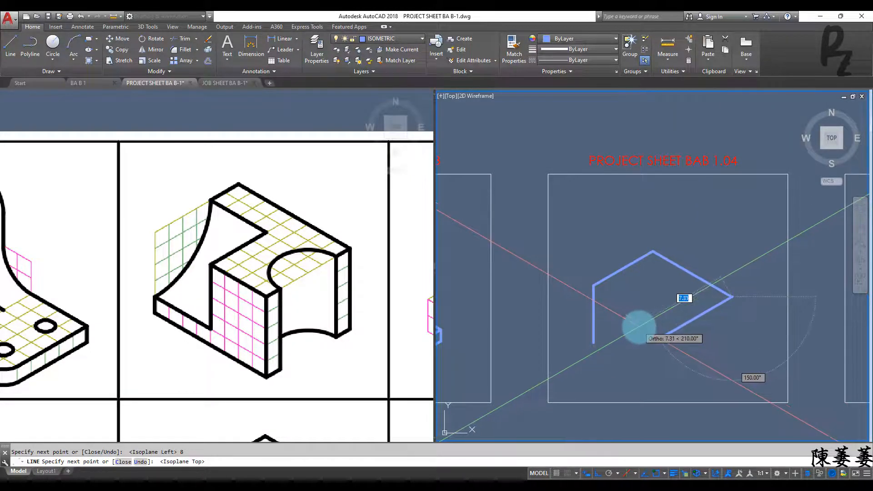
key(Return)
click(593, 288)
key(Return)
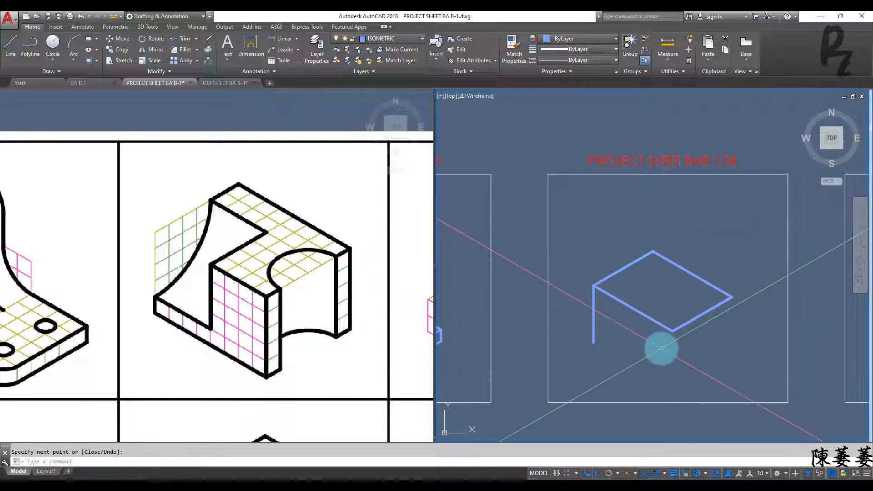
key(Return)
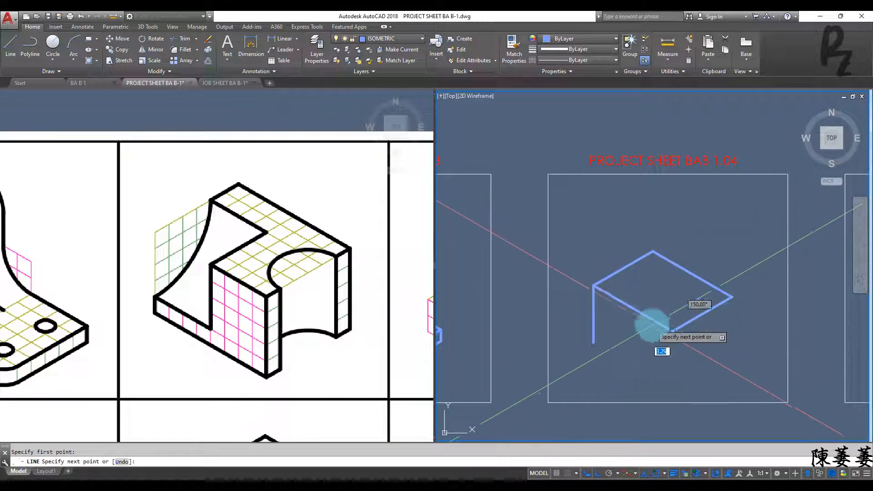
click(672, 330)
key(Escape)
- Copy the top face's two front edges down to the lower end of the left vertical edge
click(699, 349)
click(664, 322)
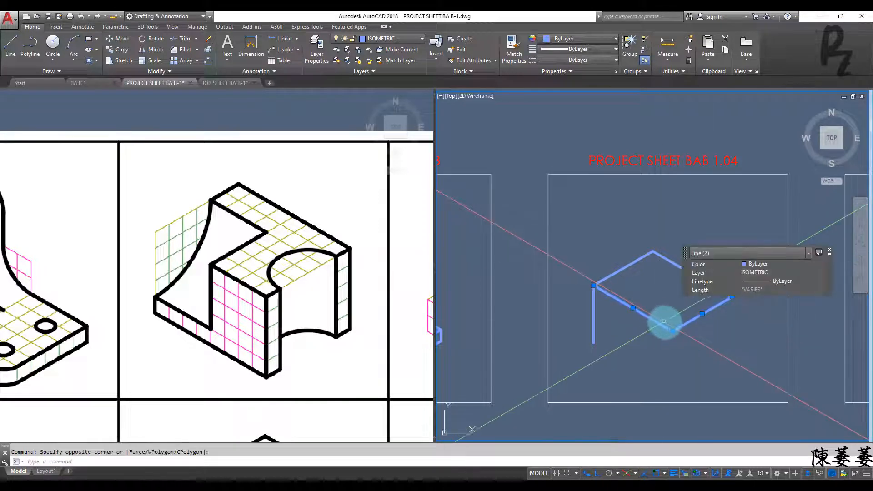
text(co)
key(Return)
click(594, 285)
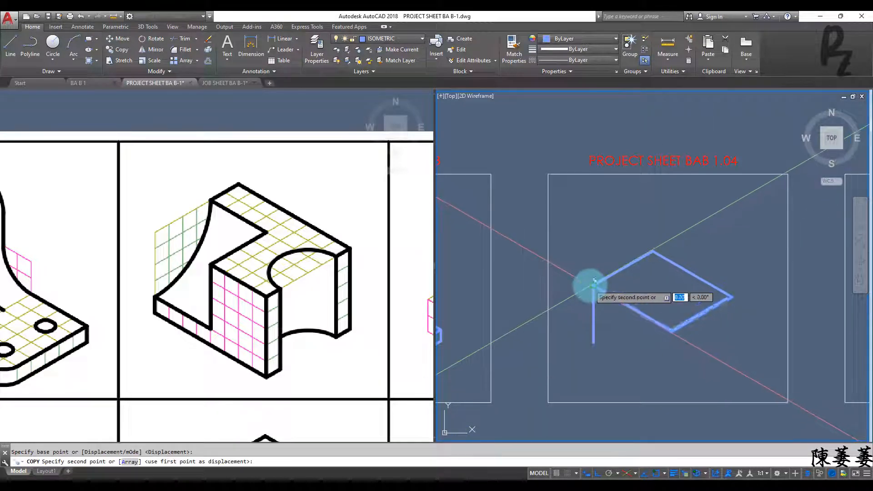
click(594, 343)
key(Escape)
key(Escape)
- Draw the block's front vertical edge between the upper and lower front corners
middle_drag(685, 344, 640, 312)
text(l)
key(Return)
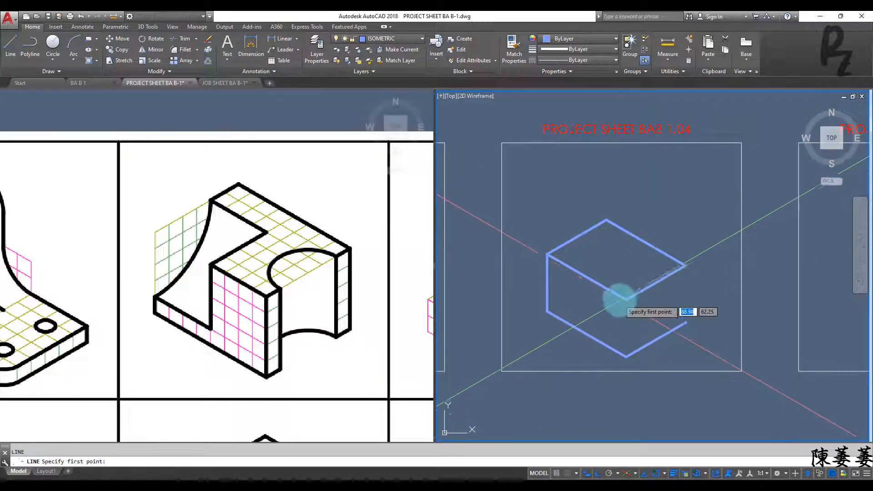
click(627, 300)
click(626, 357)
key(Escape)
- Close the block's right side with a vertical line between the upper and lower edge endpoints
middle_drag(679, 310, 655, 315)
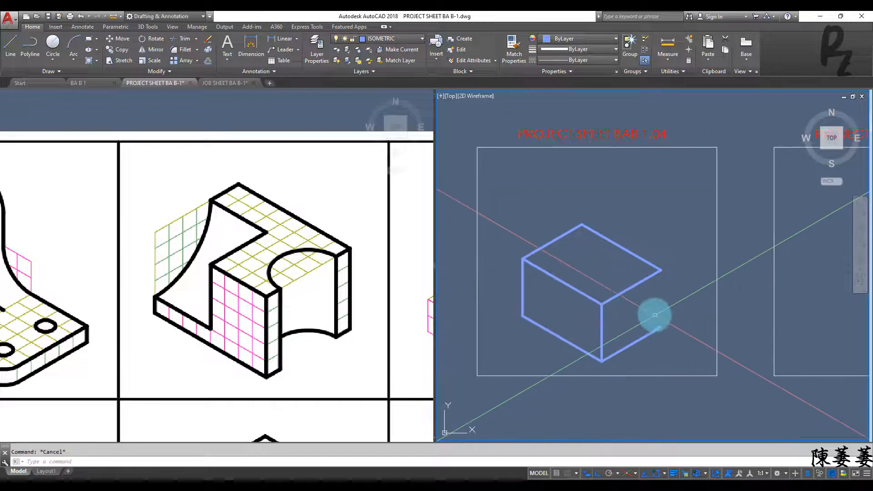
key(Escape)
text(l)
key(Return)
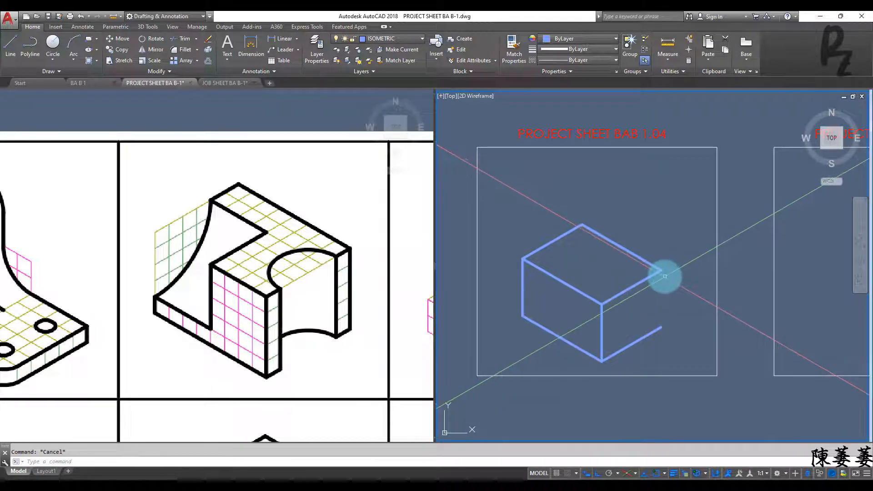
click(660, 271)
click(661, 327)
key(Escape)
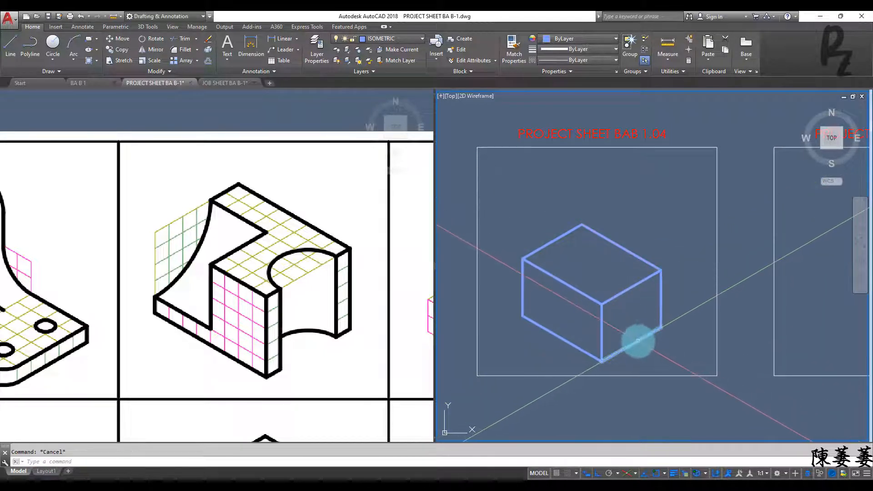
- Draw a top-isoplane isocircle of radius 2 centred on the midpoint of the block's lower right edge
text(el)
key(Return)
text(i)
key(Return)
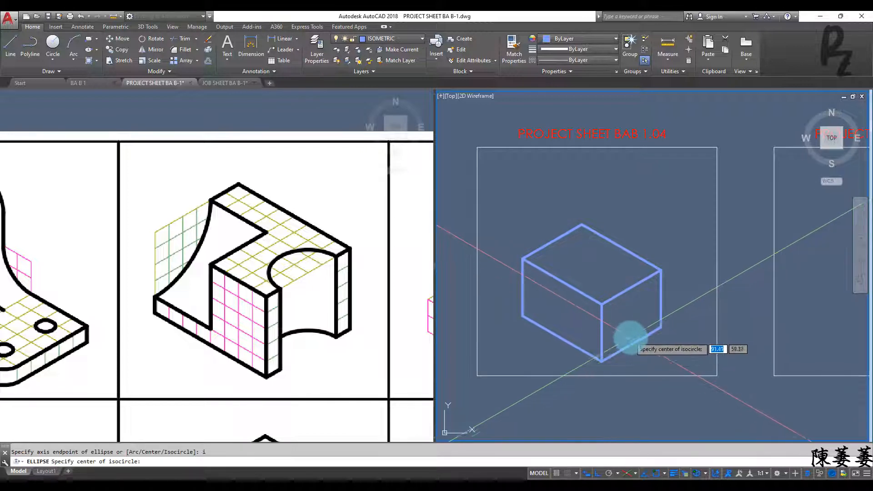
click(630, 343)
text(2)
key(Return)
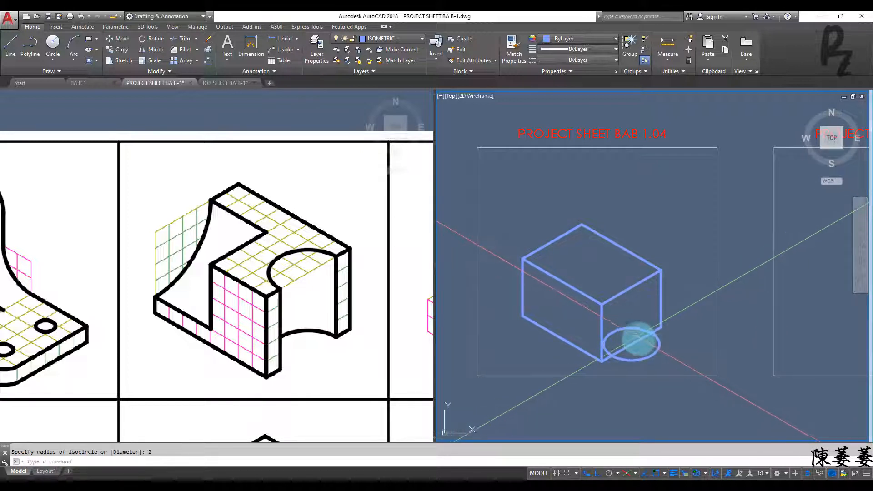
key(Escape)
- Trim the half of the isocircle that lies outside the block's lower right edge
middle_drag(678, 353, 671, 342)
text(tr)
key(Return)
key(Return)
click(667, 343)
click(630, 335)
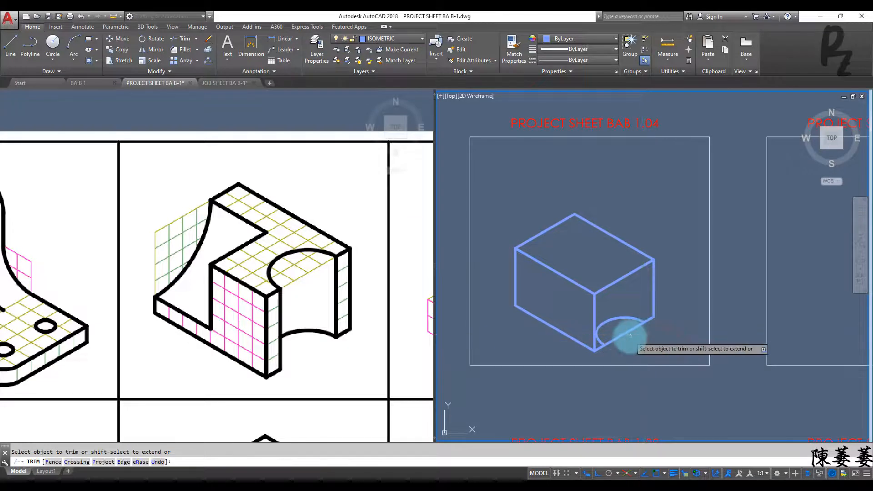
key(Escape)
- Copy the half isocircle up to the top face, using the right vertical edge's lower and upper endpoints
click(619, 318)
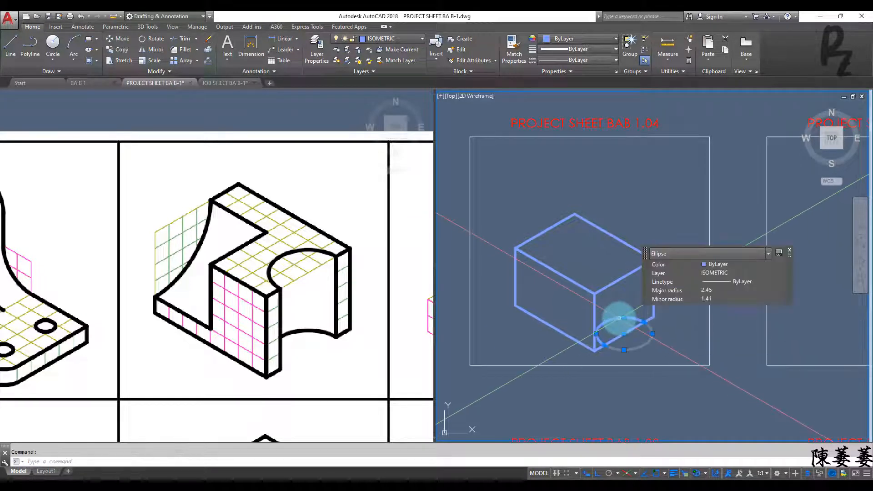
text(co)
key(Return)
click(654, 317)
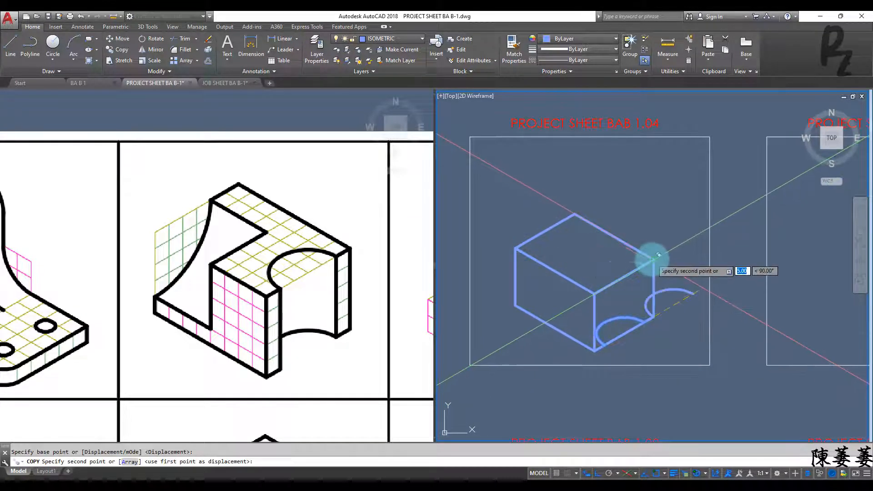
click(654, 261)
key(Escape)
- Draw two vertical lines joining the ends of the upper and lower arcs on the block's right face
text(l)
key(Return)
click(645, 266)
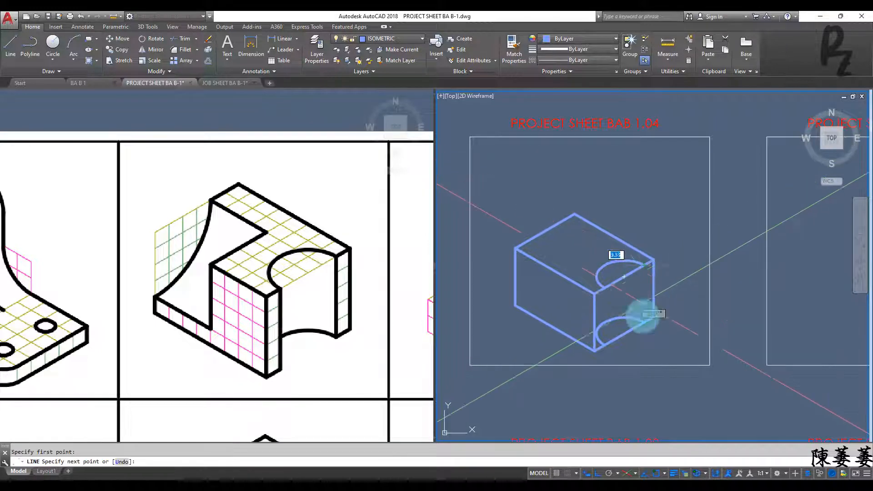
click(643, 323)
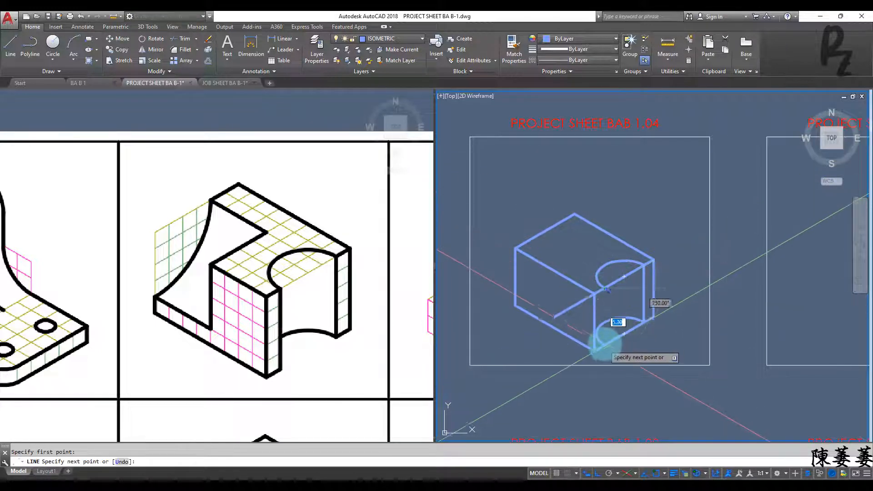
key(Escape)
- Trim the edge segments across the semicircular cutout and the hidden part of its lower arc
scroll(614, 331, up, 4)
middle_drag(637, 329, 612, 334)
text(tr)
key(Return)
right_click(654, 367)
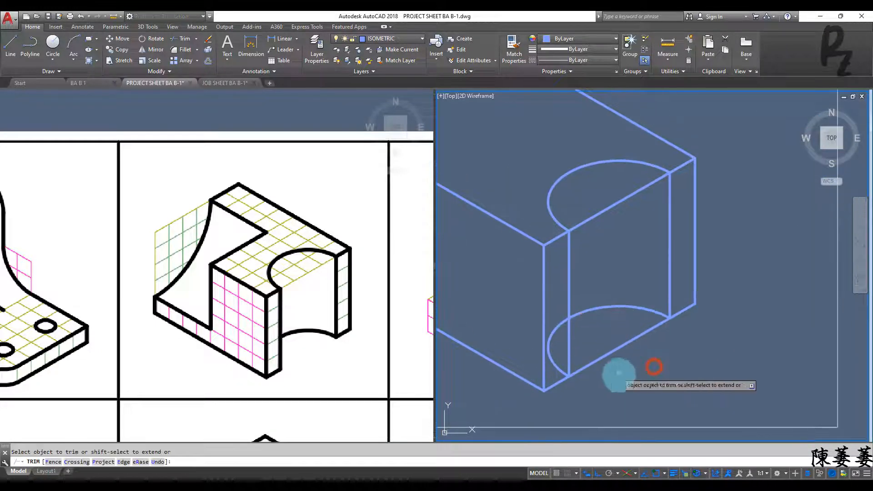
click(617, 349)
click(611, 239)
click(590, 207)
click(559, 349)
click(551, 360)
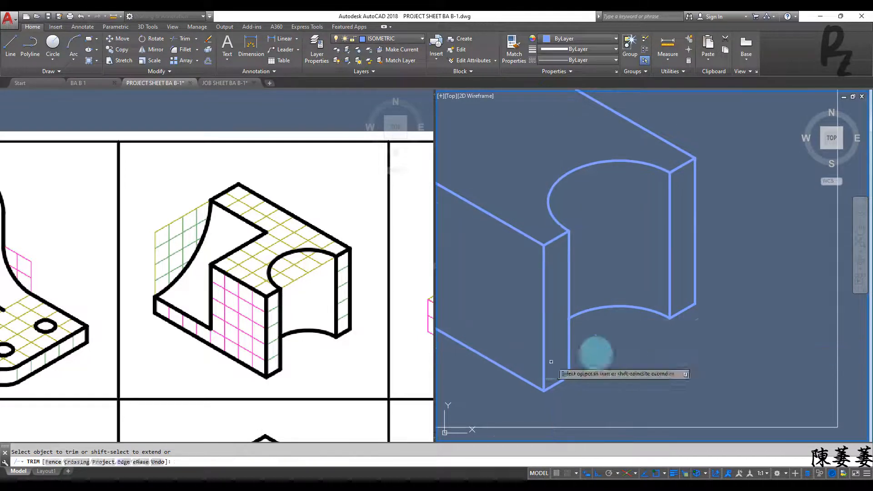
key(Escape)
key(Escape)
- Draw a right-isoplane isocircle of radius 4 centred on the top face's left corner
scroll(667, 336, down, 4)
middle_drag(548, 271, 592, 316)
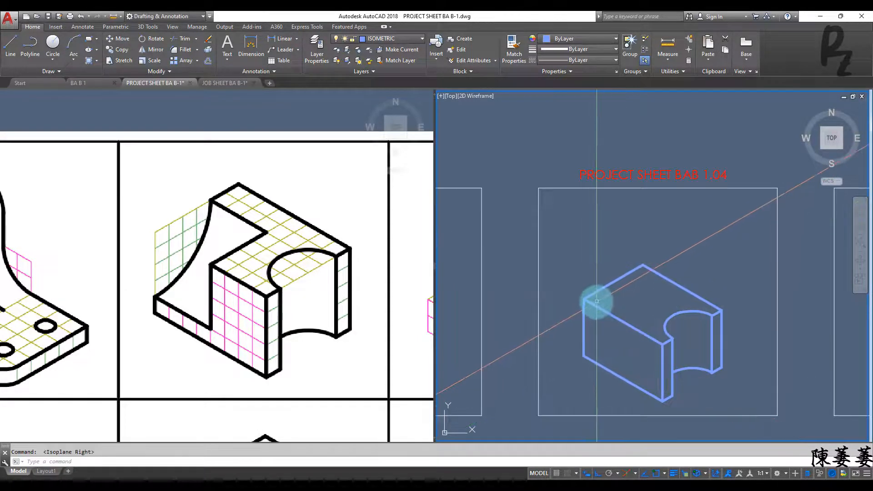
text(l)
key(Return)
text(i)
key(Return)
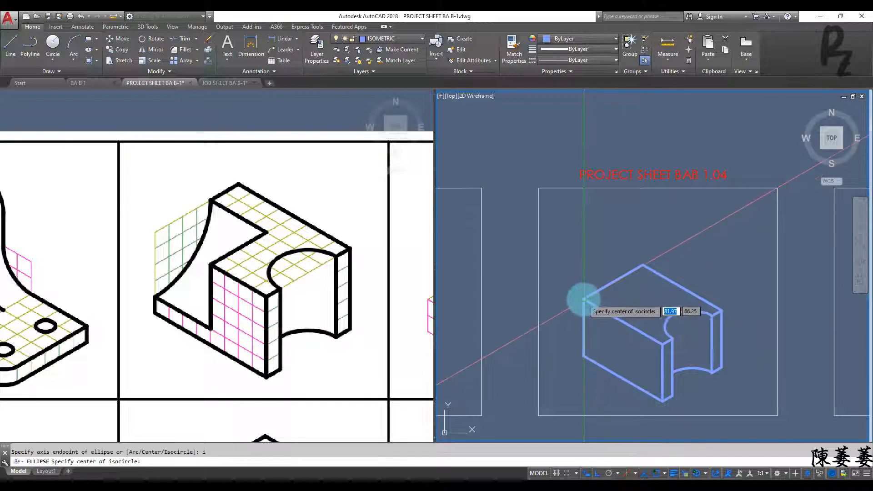
text(4)
key(Return)
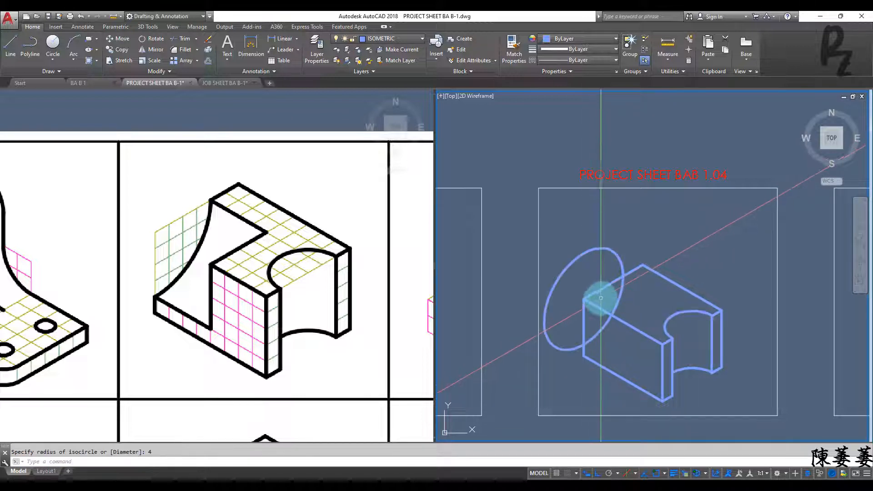
key(Escape)
scroll(594, 298, up, 2)
middle_drag(622, 307, 631, 321)
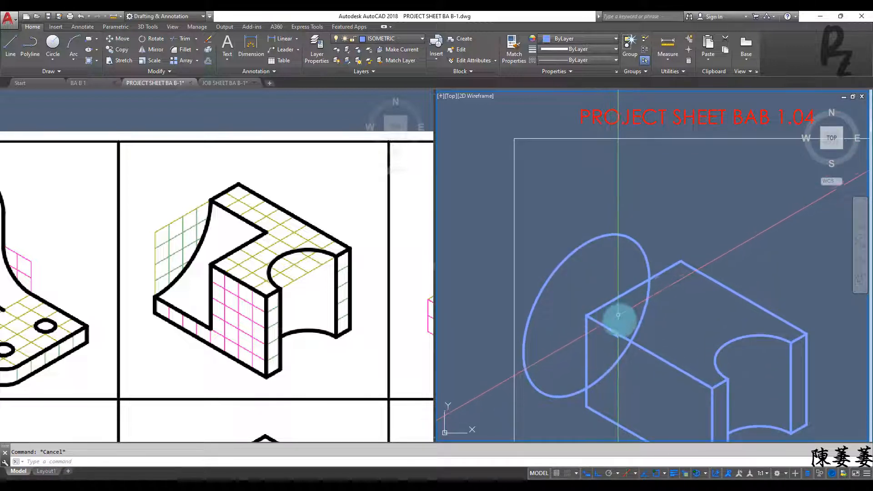
text(co)
key(Return)
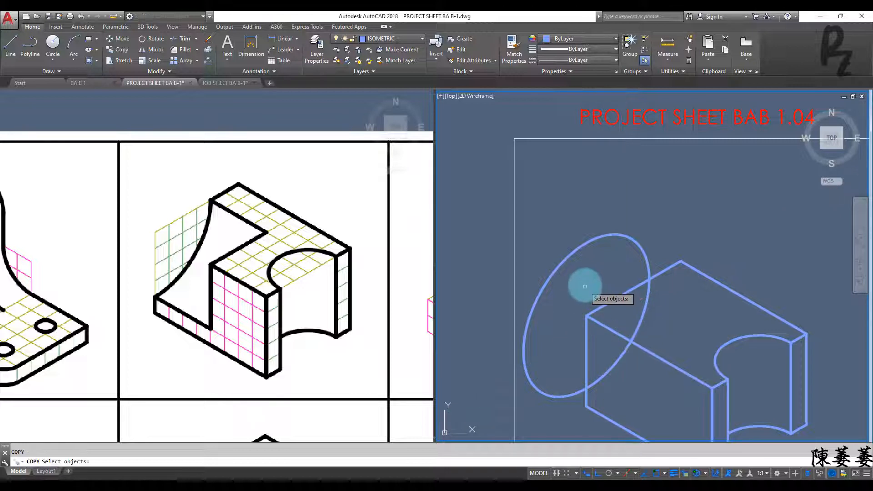
key(Escape)
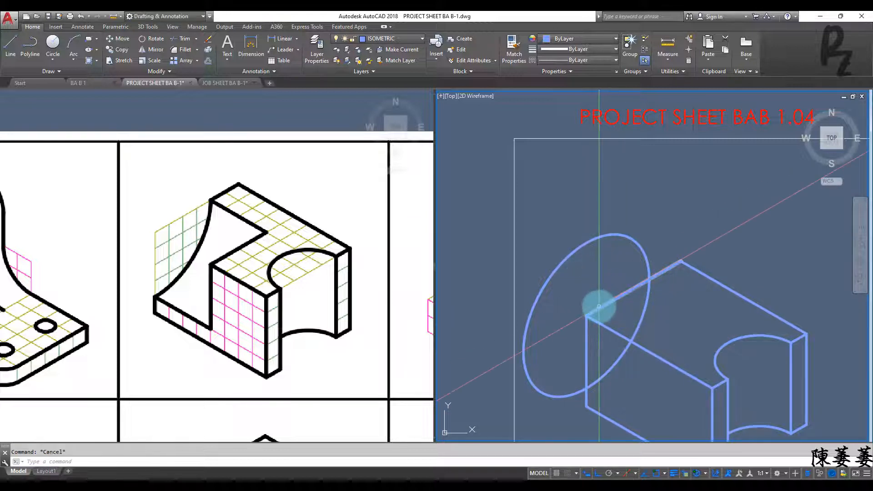
- Select the top face's long front-left edge
click(690, 360)
click(643, 378)
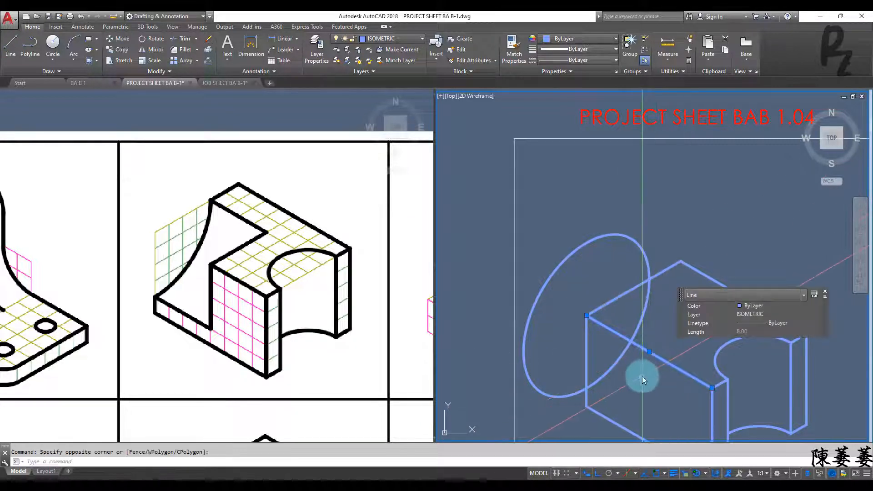
- Erase the selected top edge and draw the notch outline from the block's front corner, starting with a 4-unit segment and ending on the large isocircle
text(e)
key(Return)
text(l)
key(Return)
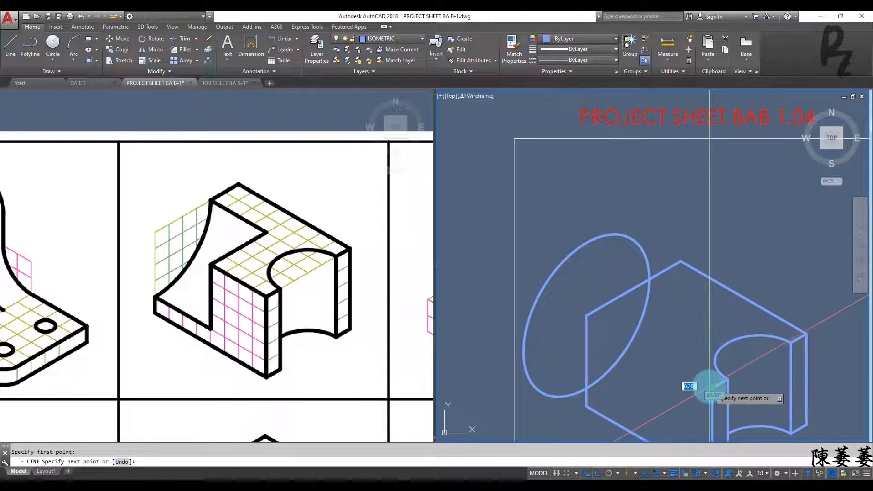
key(F5)
text(4)
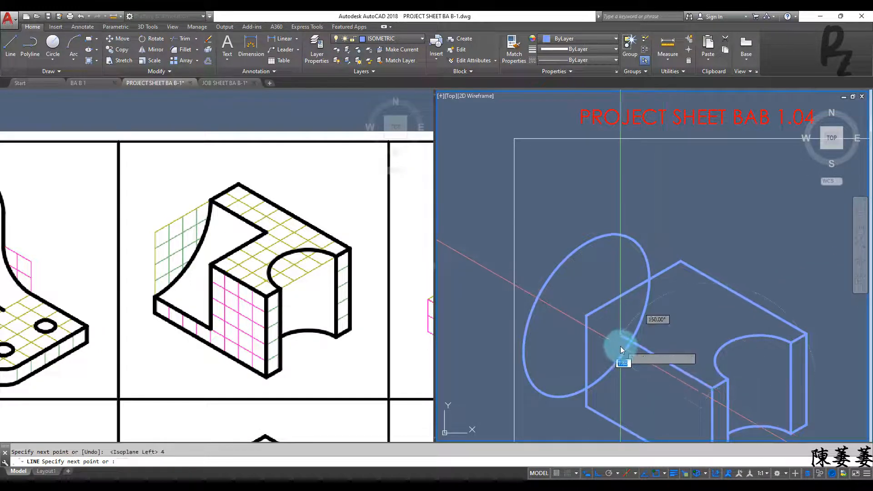
key(Return)
key(F5)
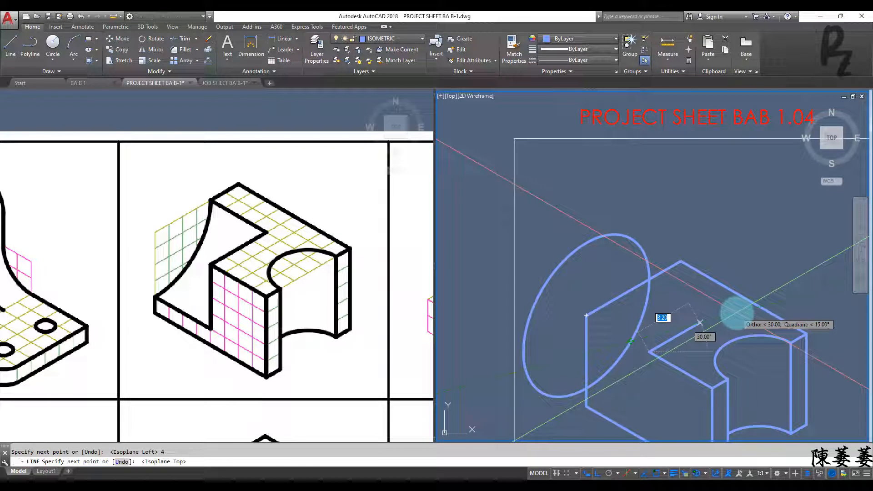
key(Return)
click(650, 278)
key(Escape)
key(Escape)
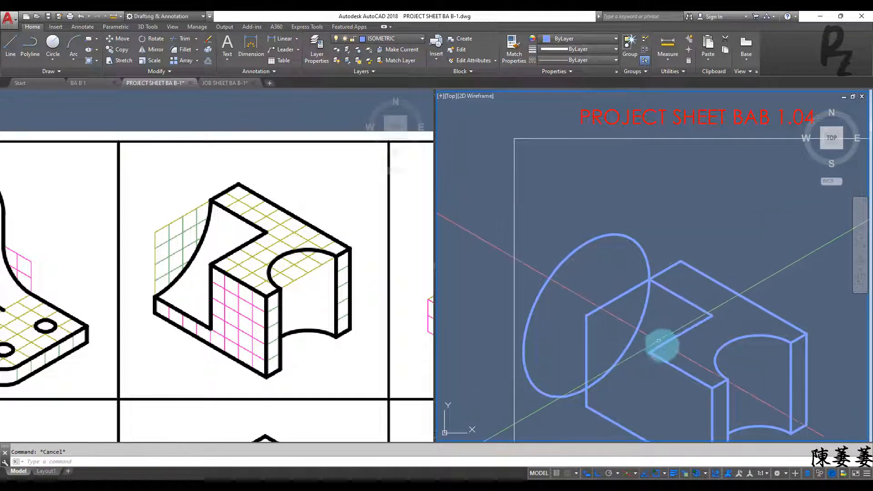
- Draw the ledge line parallel to the lower edge from the isocircle's intersection with the vertical edge, and a vertical line down from the notch corner
middle_drag(662, 351, 661, 305)
key(Return)
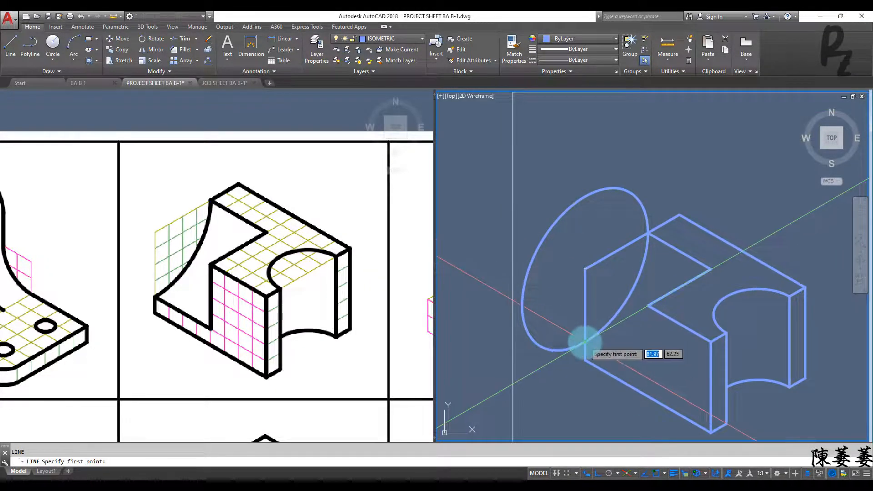
click(586, 359)
click(667, 379)
key(Return)
key(Return)
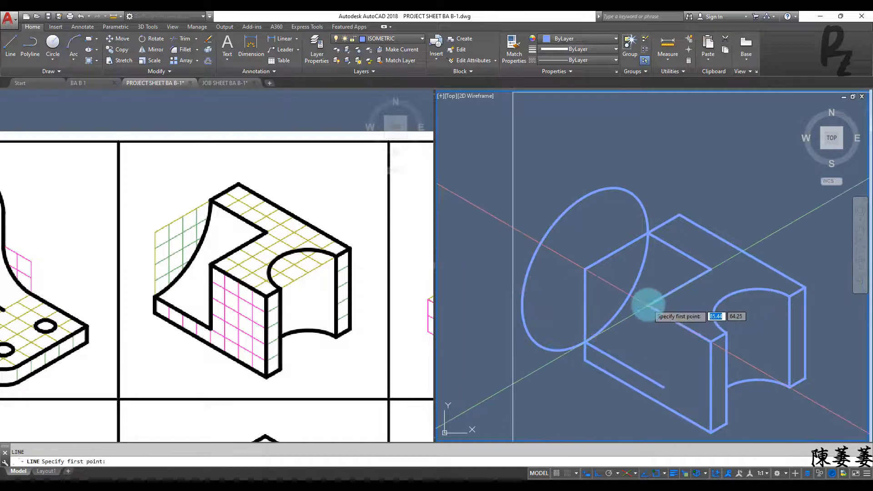
key(F5)
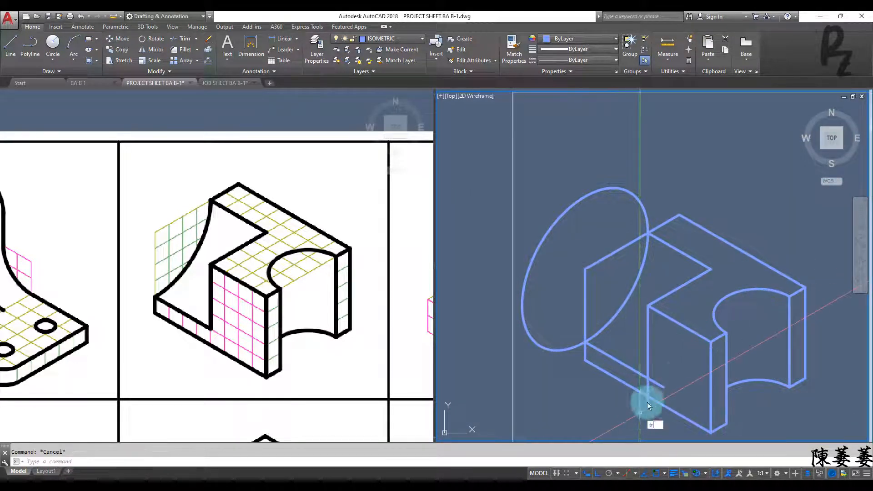
- Trim the excess isocircle and edge lines so only the concave arc and stepped outline remain
key(Return)
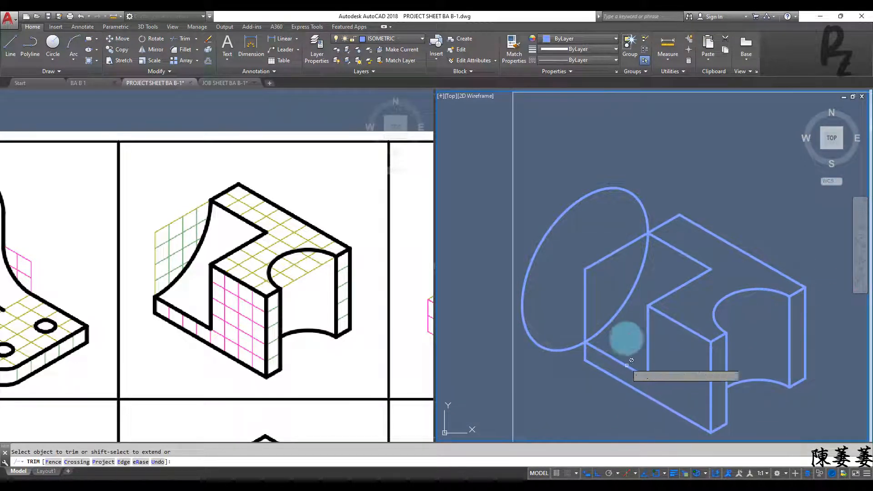
click(610, 284)
click(555, 235)
click(573, 240)
click(544, 181)
key(Escape)
key(Escape)
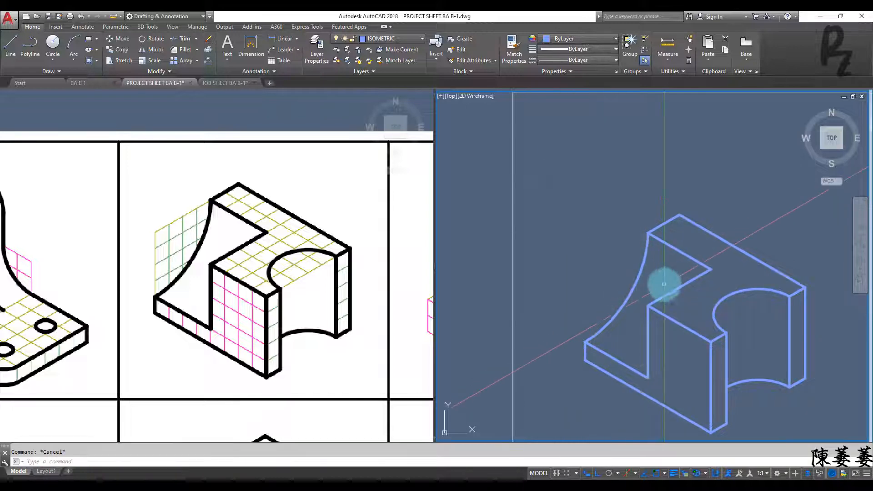
- Save the drawing with the completed PROJECT SHEET BAB 1.04 part
scroll(664, 284, down, 5)
click(122, 323)
key(ctrl+s)
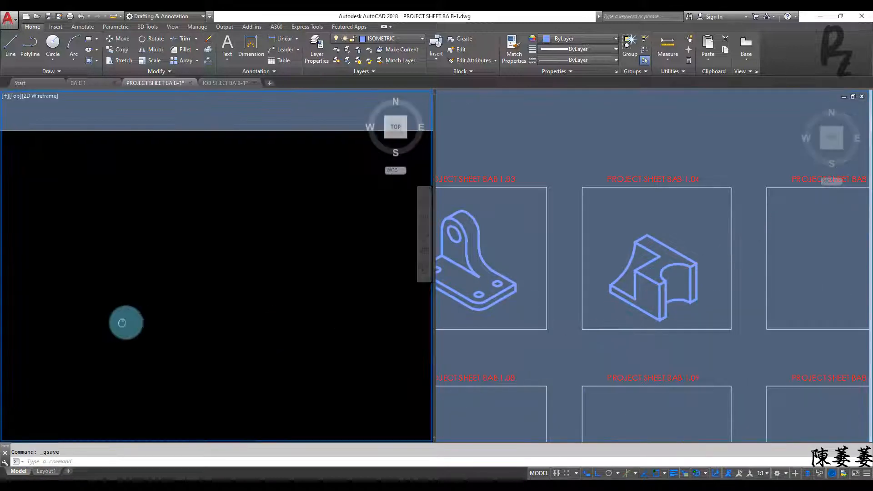
- Draw an isocircle of radius 4 on the left isoplane inside the PROJECT SHEET BAB 1.05 frame
click(788, 274)
middle_drag(787, 274, 614, 279)
key(F5)
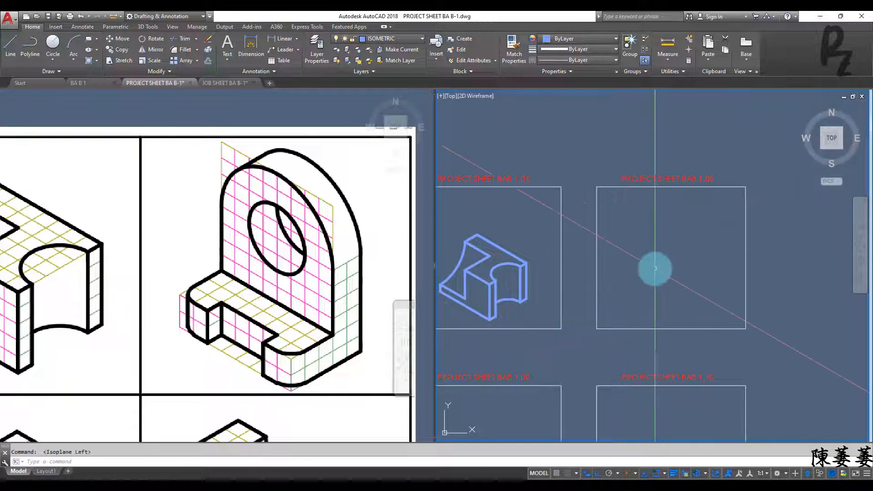
scroll(657, 264, up, 3)
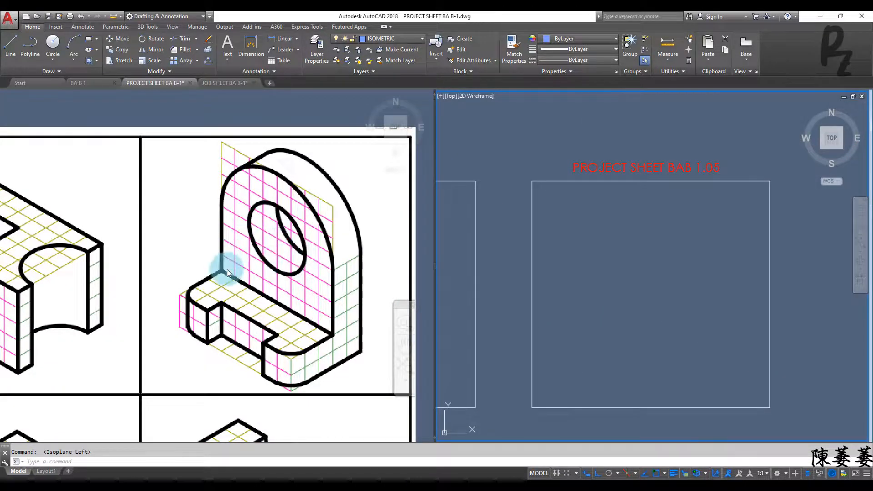
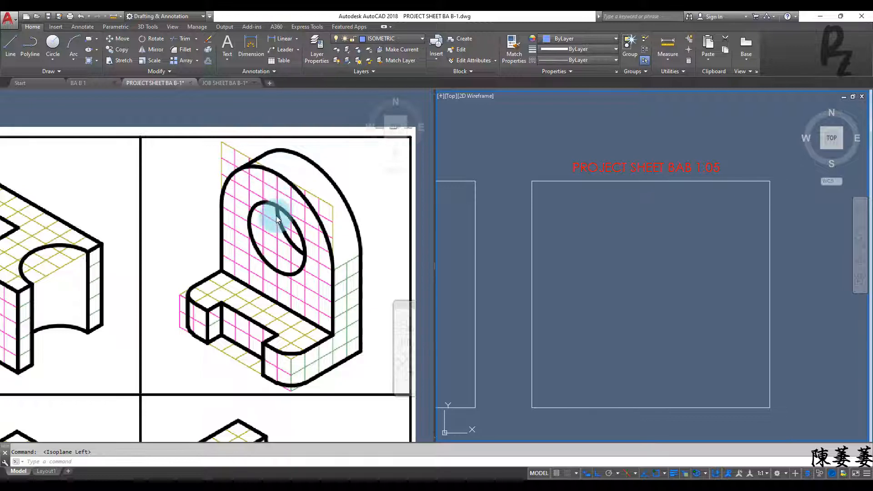
click(657, 268)
text(e)
key(Return)
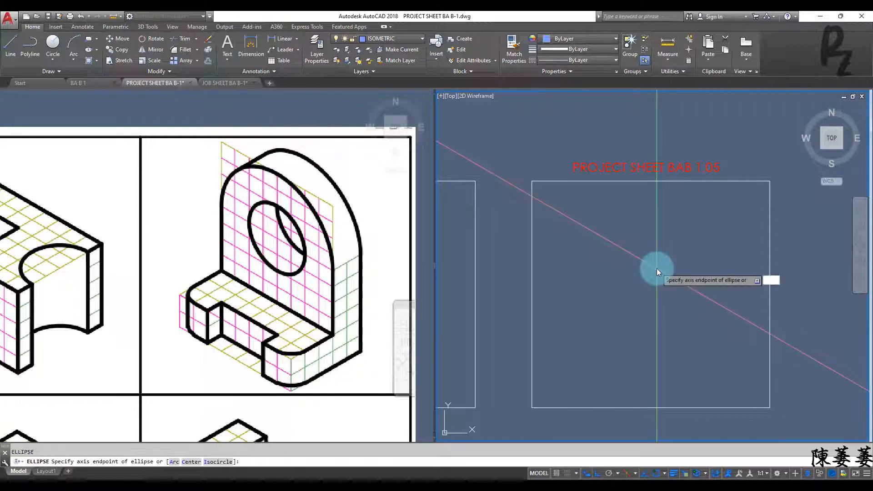
text(i)
key(Return)
click(646, 267)
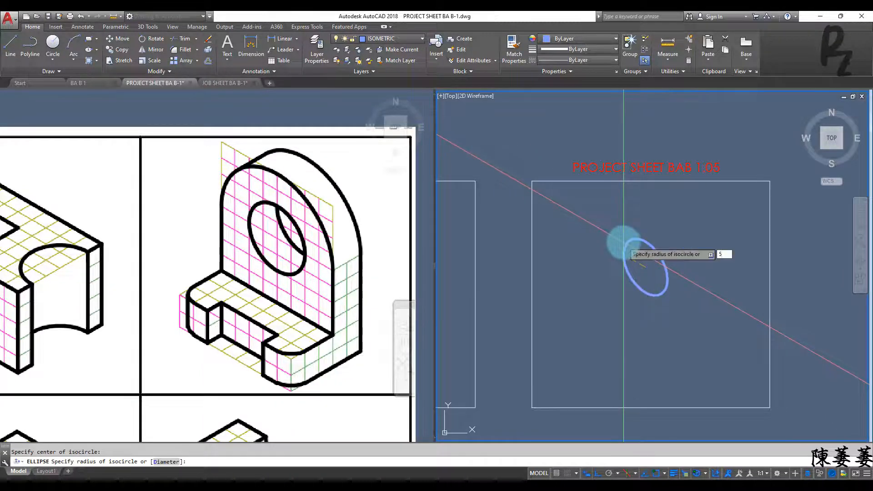
text(4)
key(Return)
key(Escape)
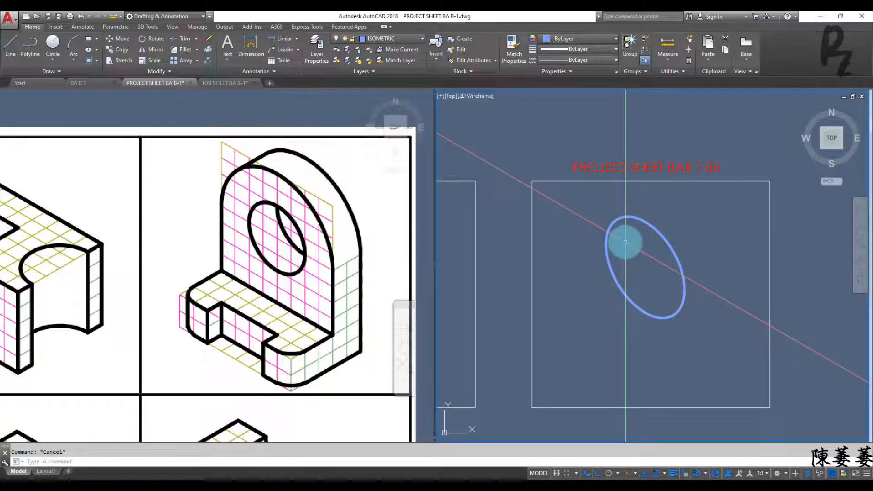
text(l)
key(Return)
key(Escape)
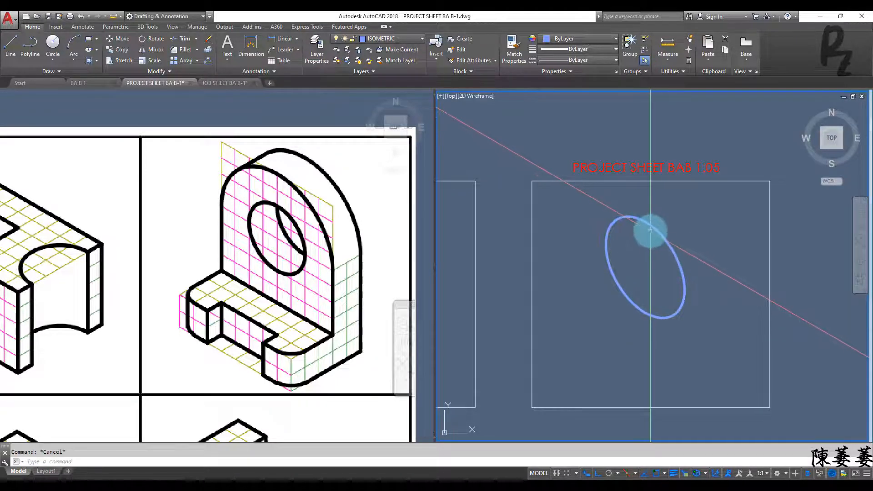
key(Return)
key(Escape)
- Draw a smaller isocircle for the hole, concentric with the radius 4 isocircle
text(el)
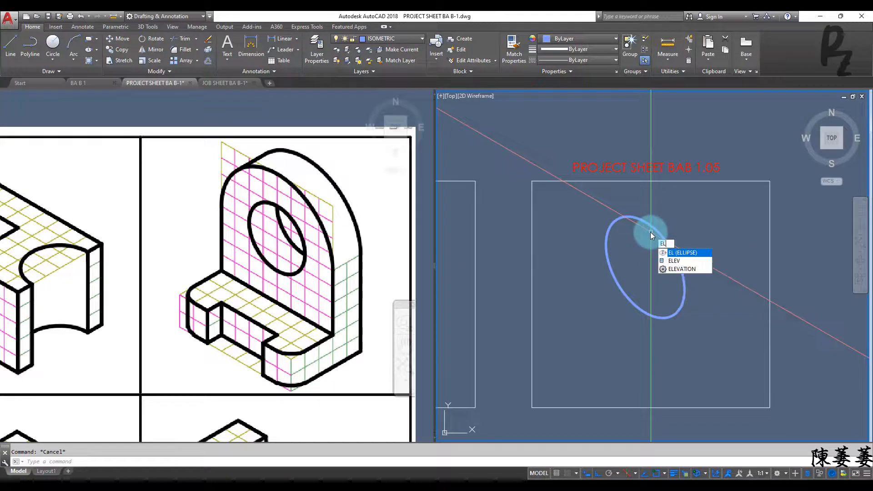
key(Return)
text(i)
key(Return)
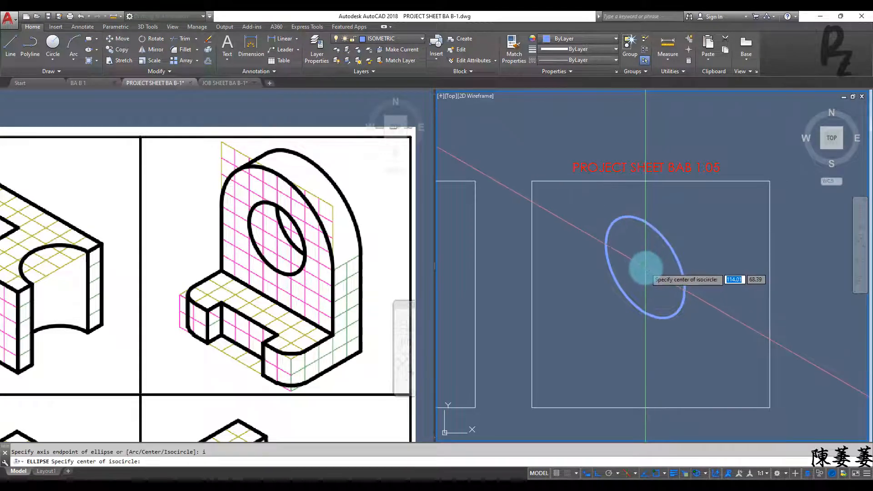
click(645, 268)
key(Return)
key(Escape)
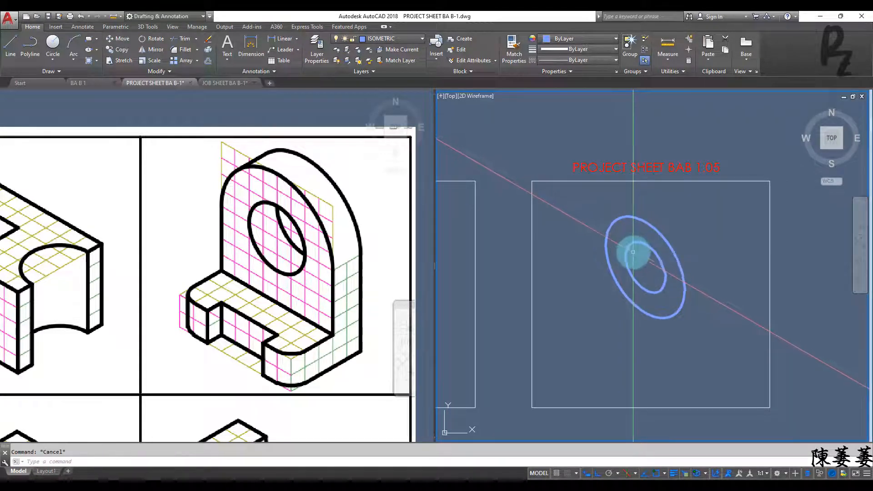
- Draw a 4-unit vertical construction line downward from the centre of the isocircles
middle_drag(668, 259, 654, 239)
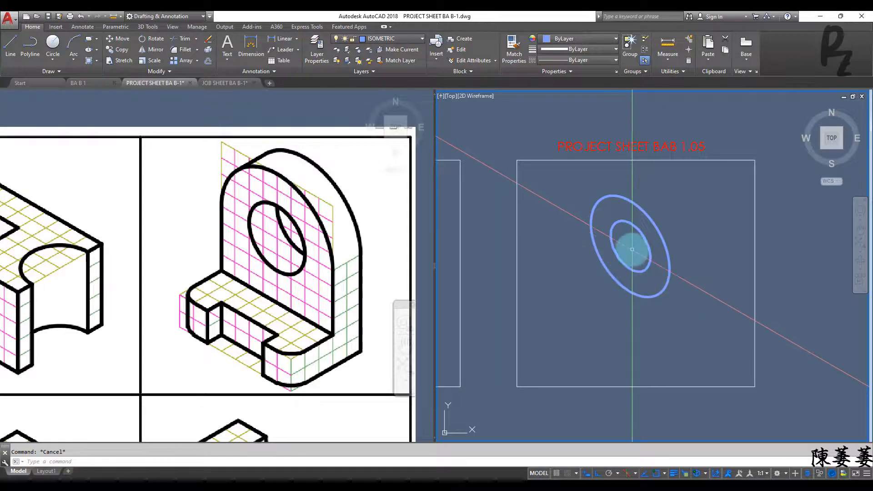
text(l)
key(Return)
click(631, 246)
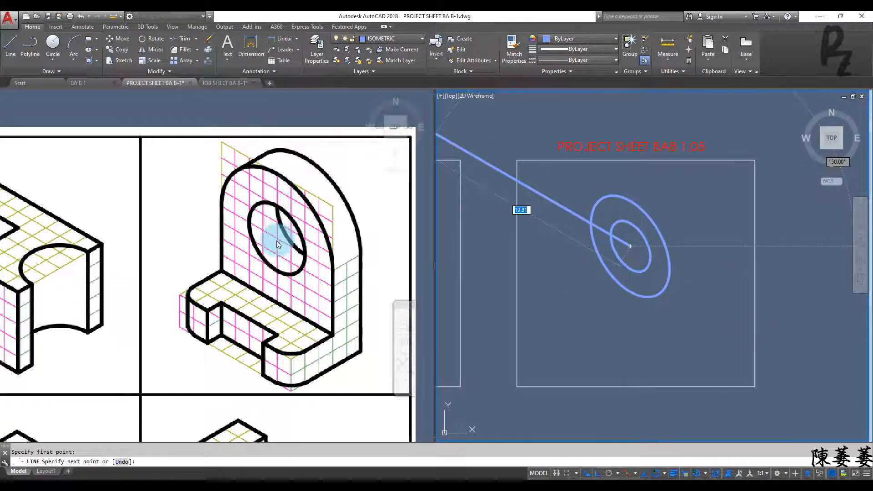
text(4)
key(Return)
key(Return)
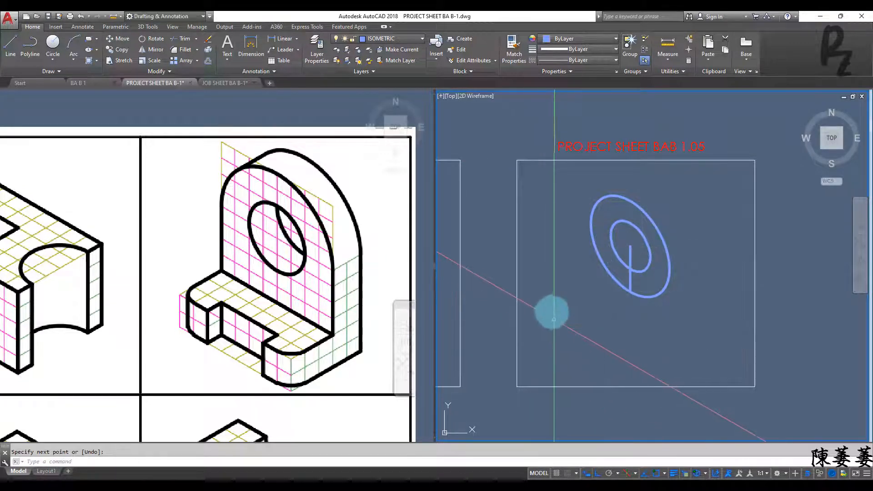
- Draw an 8-unit line along the left isoplane's 330° direction below the isocircles
key(Return)
click(565, 300)
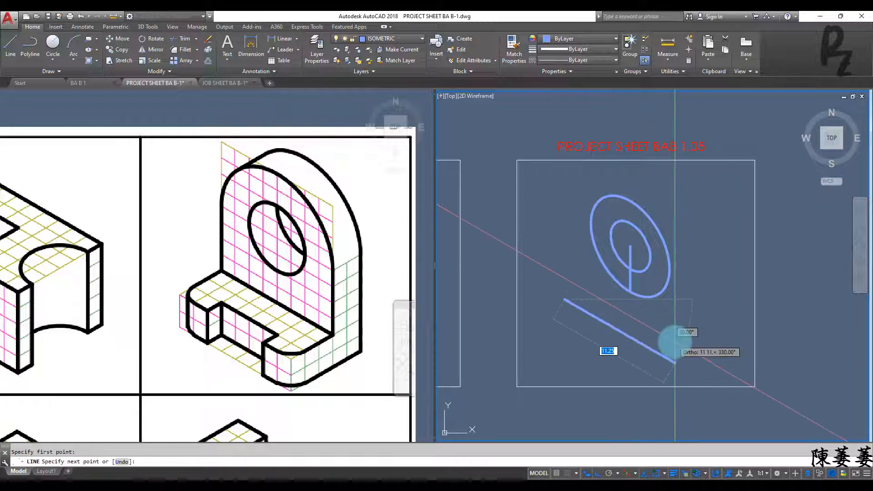
text(8)
key(Return)
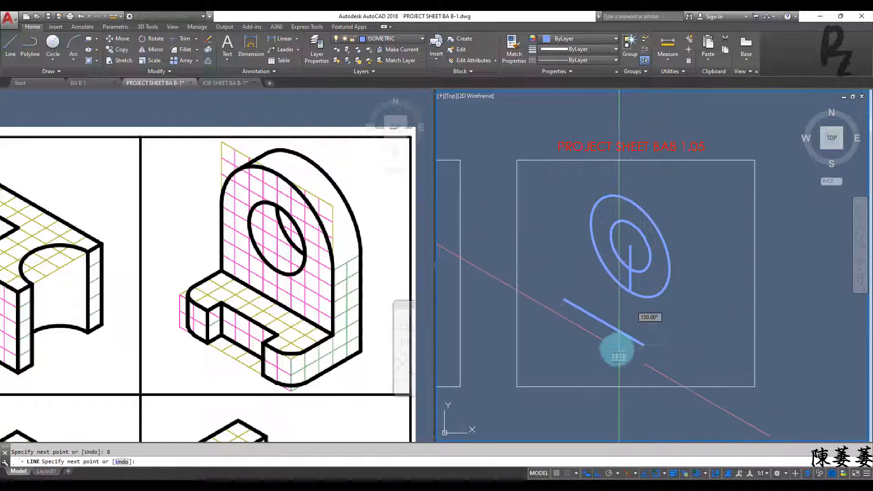
key(Return)
- Move the 8-unit line by its midpoint onto the lower end of the vertical construction line
click(619, 349)
click(593, 320)
text(m)
key(Return)
click(603, 323)
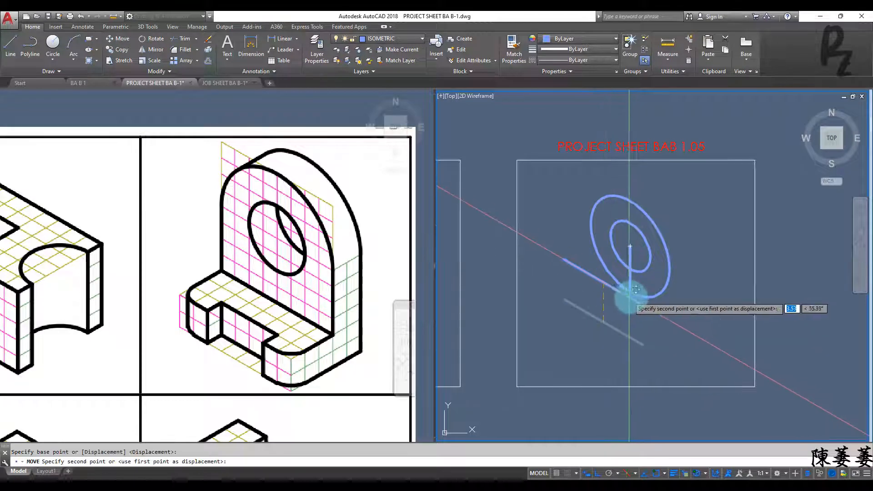
click(631, 292)
- Draw vertical lines upward from both ends of the 8-unit base line, reaching past the large isocircle's sides
text(l)
key(Return)
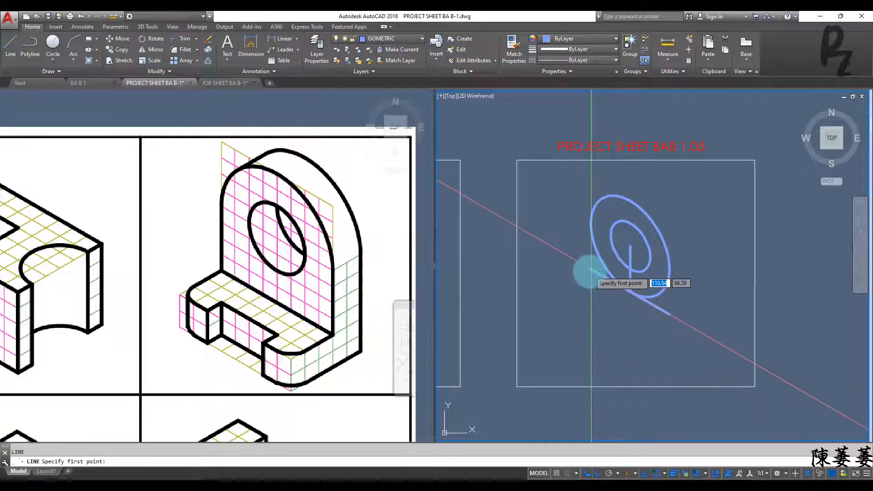
click(591, 269)
click(591, 182)
key(Return)
key(Return)
click(669, 314)
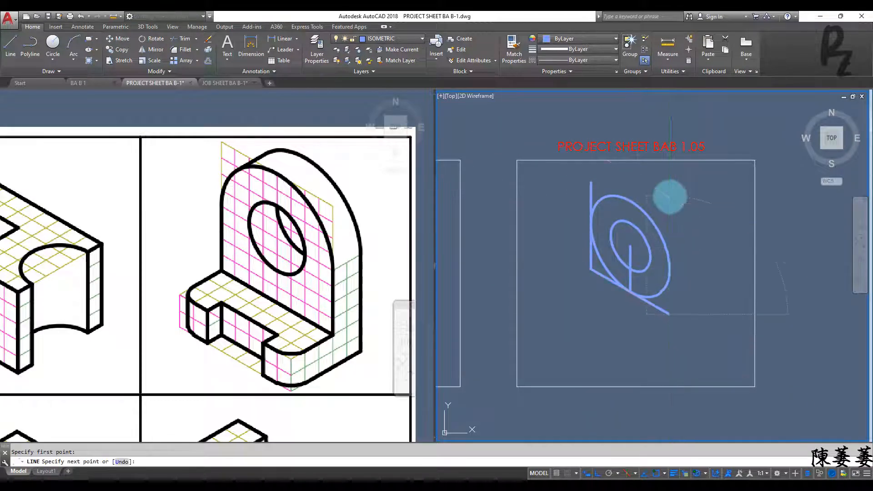
click(670, 195)
key(Return)
- Trim the vertical lines above the isocircle and its lower arc to form the rounded upright, and delete the central construction line
text(tr)
key(Return)
key(Return)
click(695, 201)
click(658, 212)
click(607, 188)
click(585, 194)
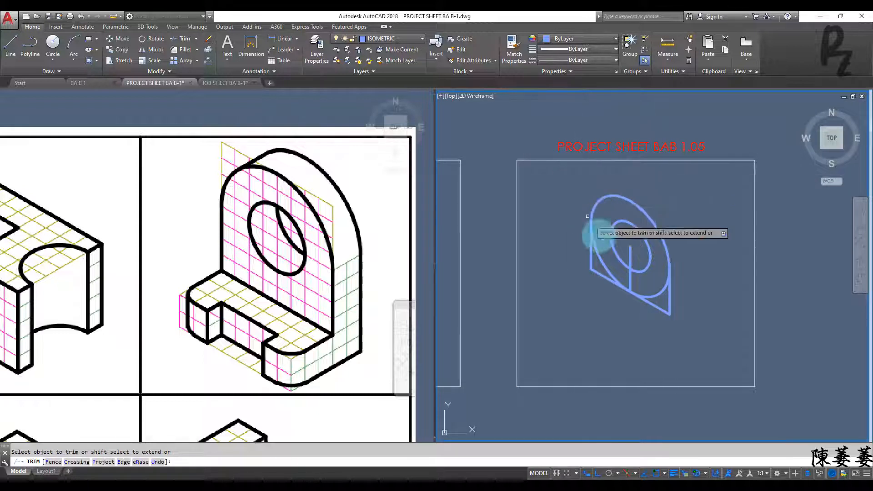
click(601, 254)
click(661, 293)
key(Escape)
click(630, 272)
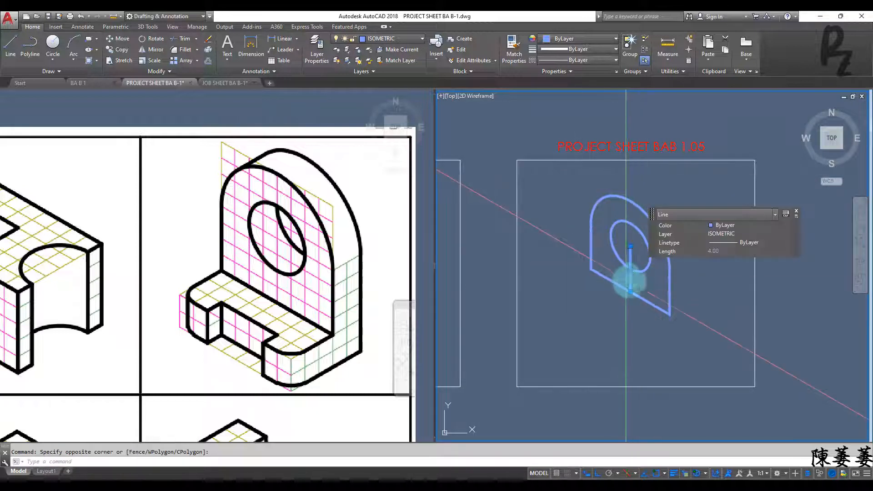
key(Delete)
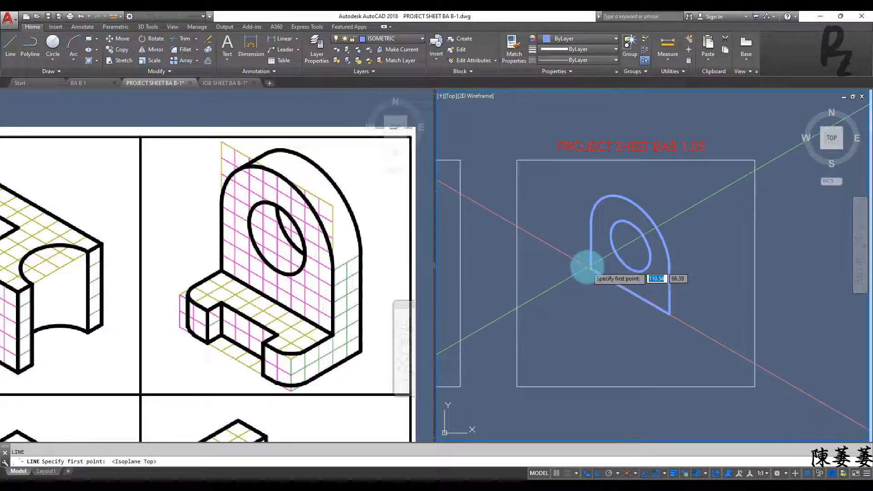
- Draw the notched base outline on the top isoplane from the upright's lower corner with 3, 2, 1, 4 and 1 unit segments, ending at the opposite corner
key(F5)
click(591, 268)
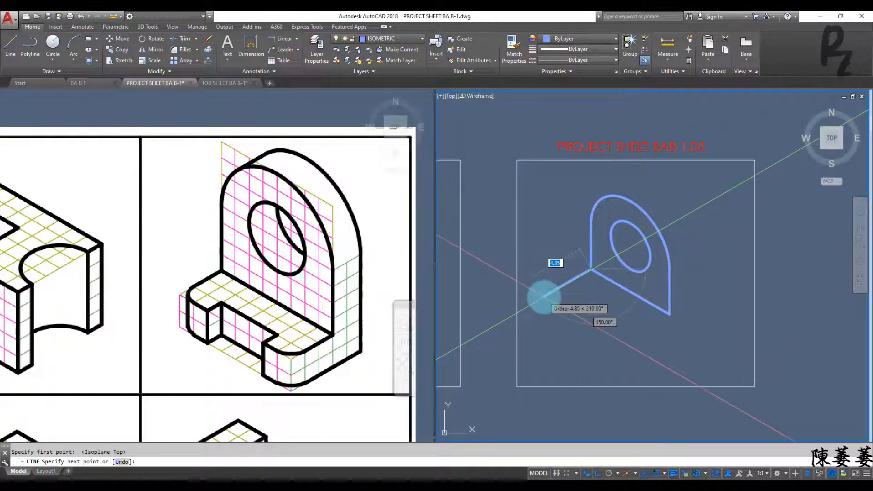
text(3)
key(Return)
text(2)
key(Return)
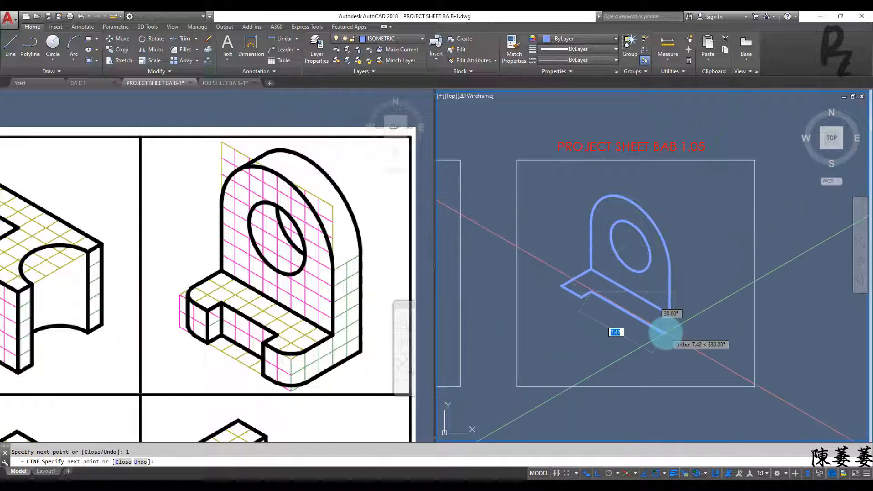
text(4)
key(Return)
text(1)
key(Return)
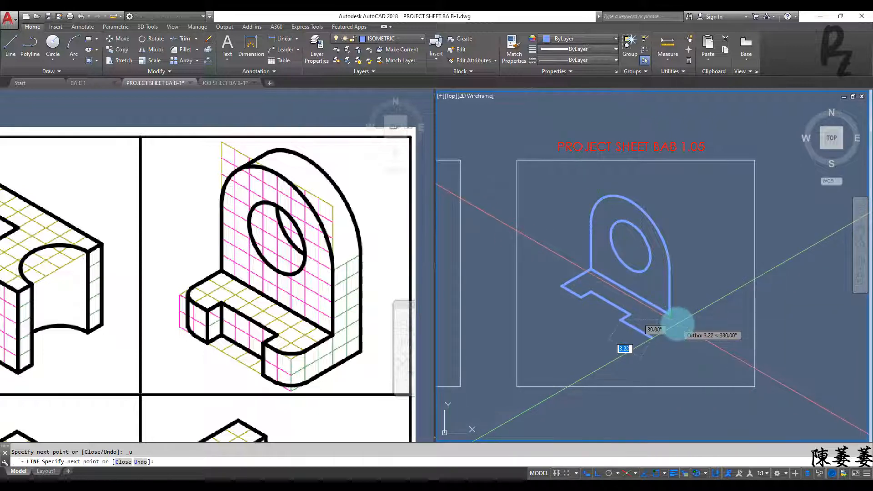
key(Escape)
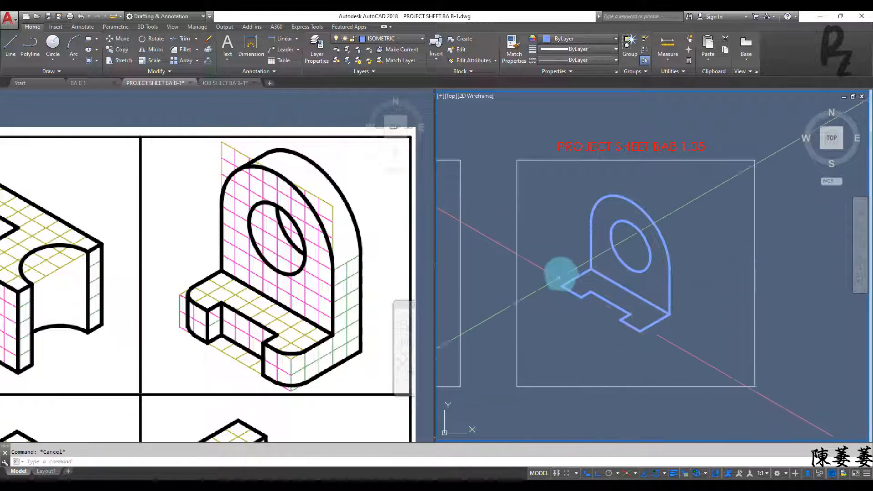
scroll(568, 276, up, 2)
scroll(570, 276, up, 4)
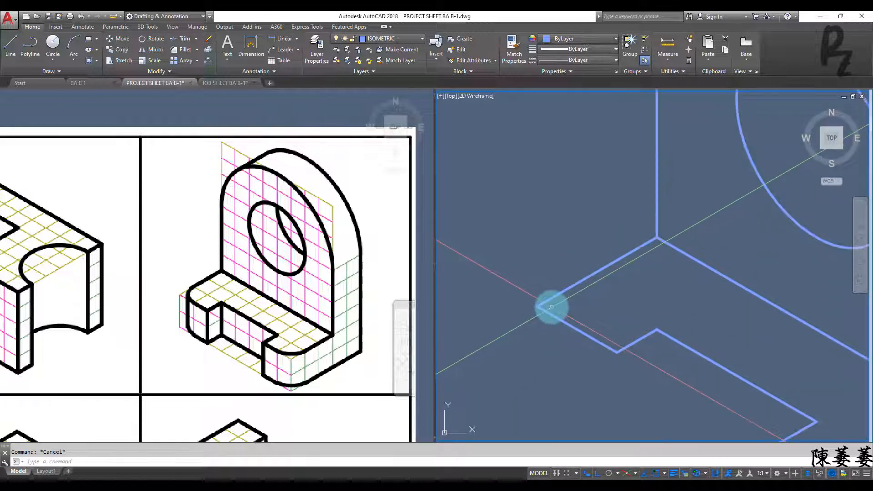
text(l)
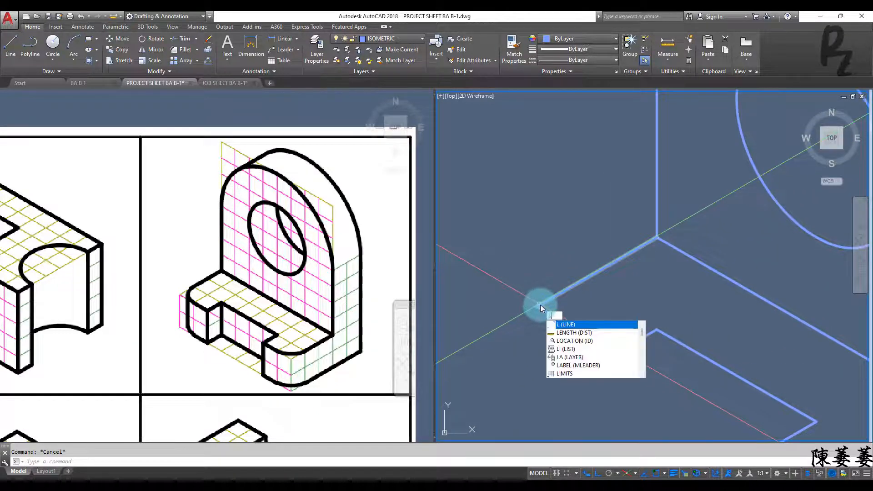
key(Return)
click(540, 304)
click(543, 318)
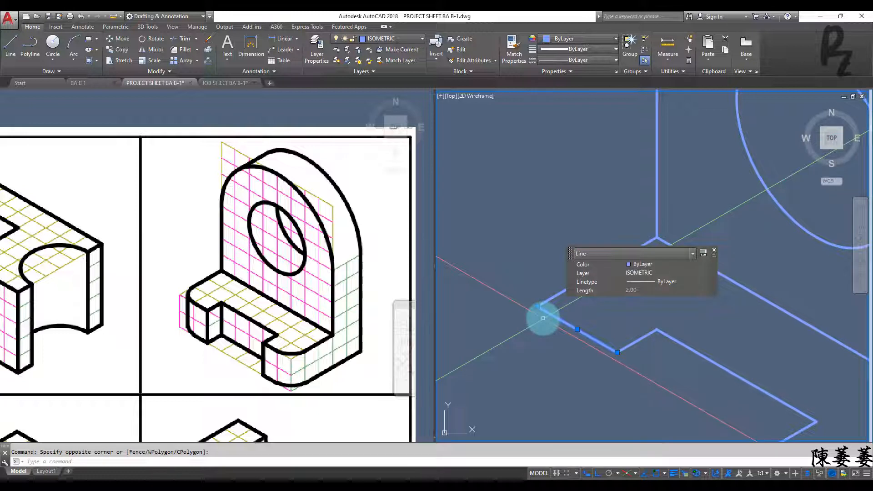
key(Escape)
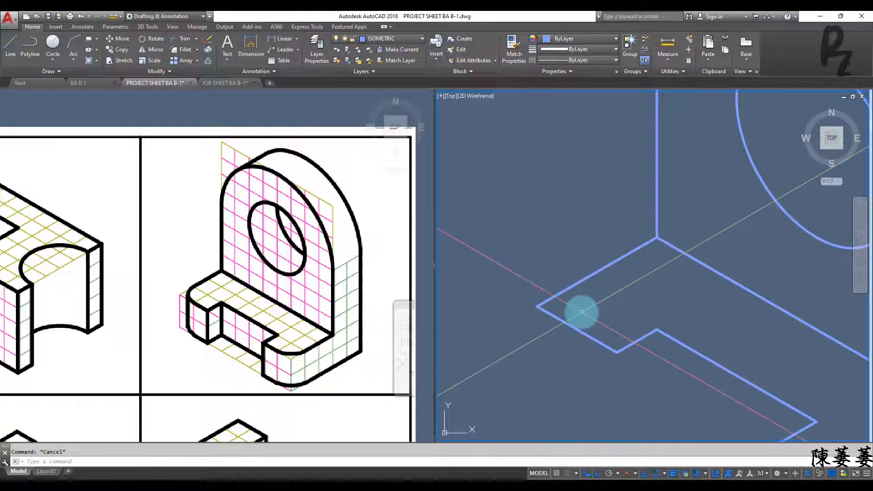
- Draw a 1-unit construction line inward from the midpoint of the base's front-left 2-unit edge, parallel to its short side
text(l)
key(Return)
click(538, 306)
text(1)
key(Return)
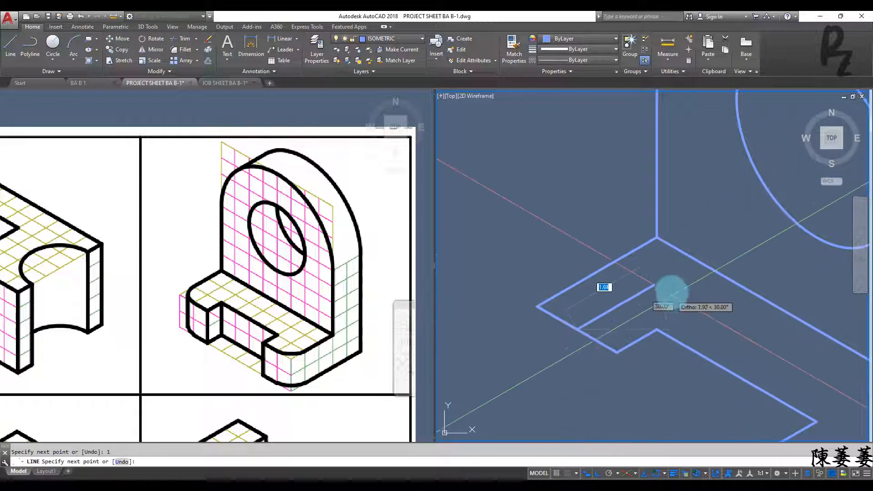
key(Escape)
- Draw an isocircle centred on the construction line's inner end, with its radius reaching the midpoint of the front-left edge
text(el)
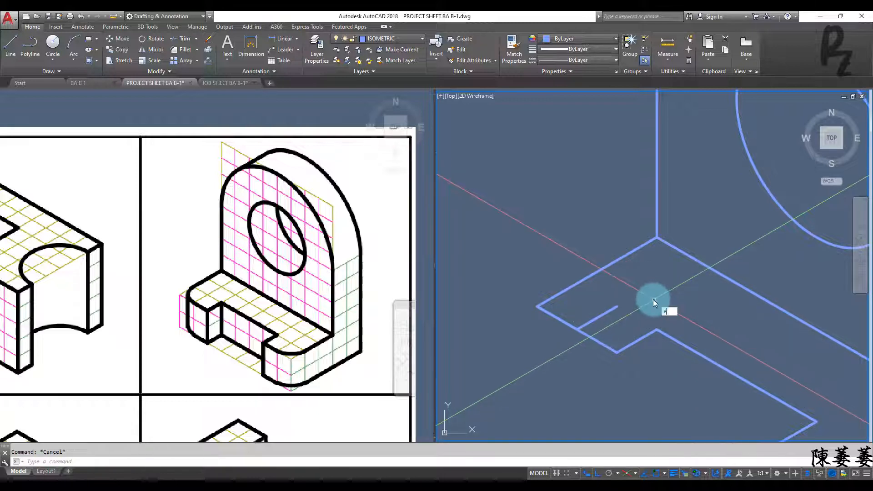
key(Return)
text(i)
key(Return)
click(616, 306)
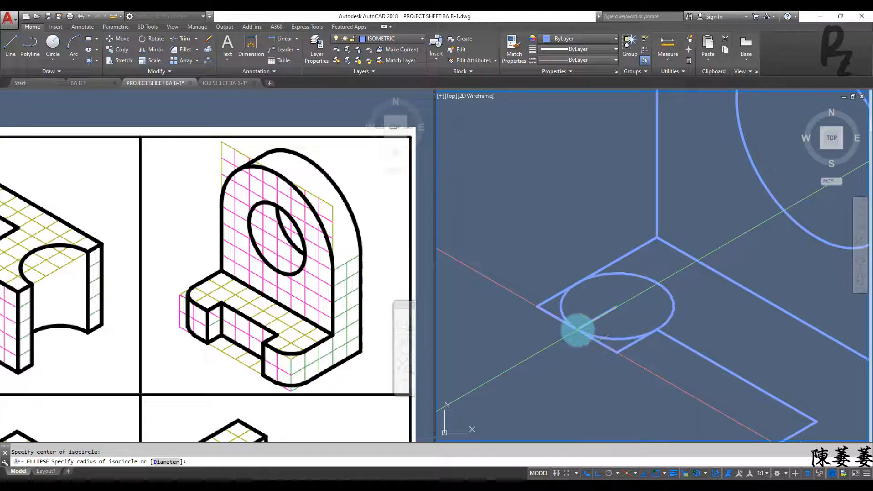
click(576, 326)
- Trim away the upper inner arc of the small isocircle on the base
text(tr)
key(Return)
key(Return)
click(664, 295)
key(Escape)
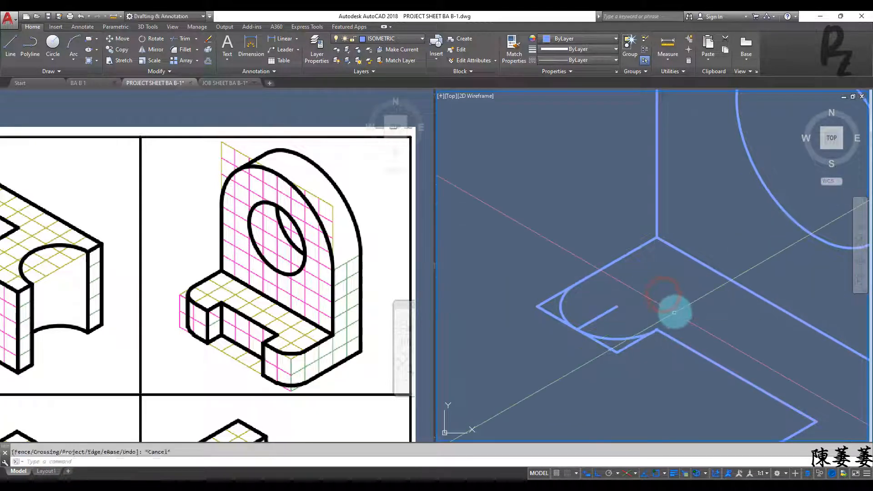
key(Escape)
scroll(675, 315, down, 5)
scroll(676, 322, up, 3)
mouse_move(626, 374)
middle_down()
mouse_move(555, 300)
mouse_move(631, 379)
middle_up()
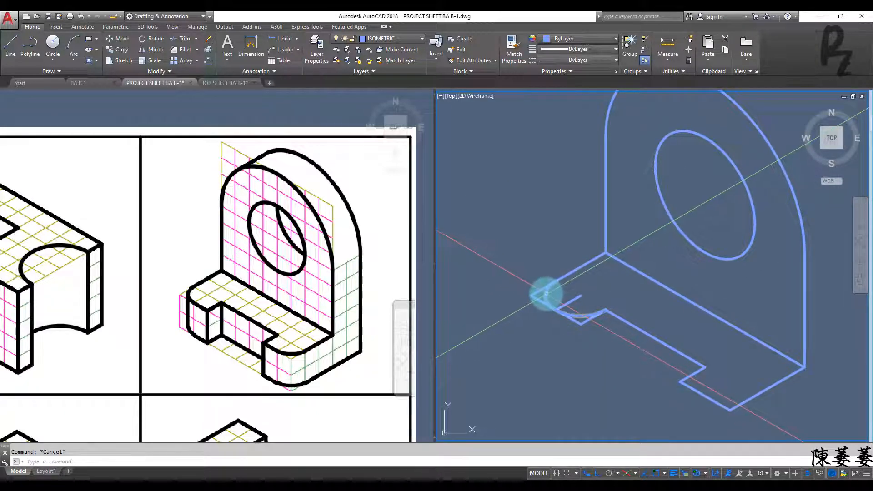
- Copy the remaining arc from the left tab's outer corner to the matching corner of the right tab
click(595, 310)
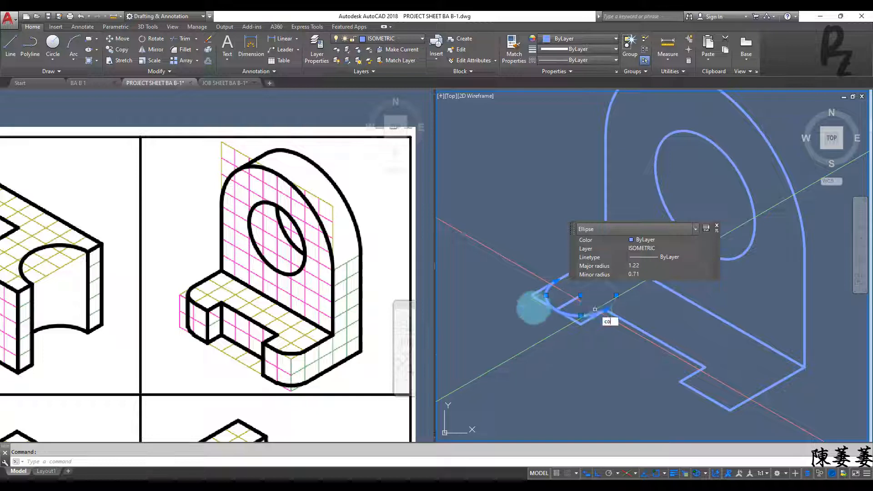
text(co)
key(Return)
click(530, 295)
click(682, 377)
key(Escape)
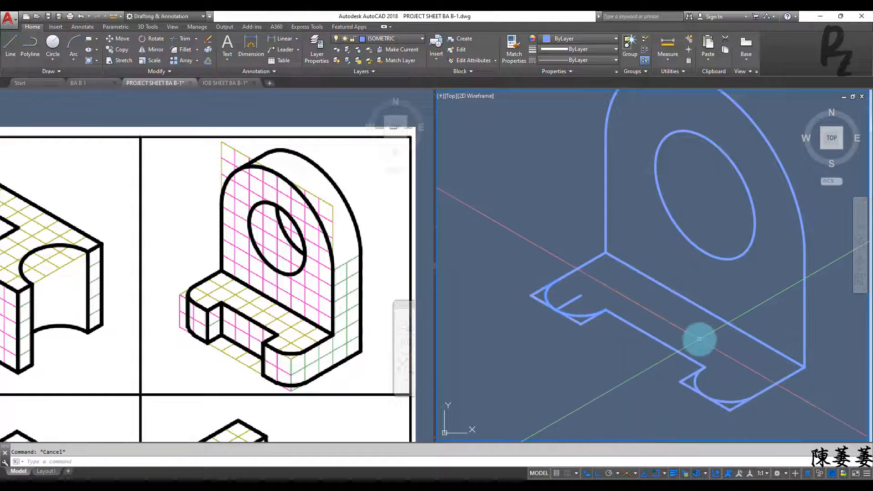
- Trim the excess arcs on both tabs and the sharp front corner of the right tab to leave it rounded
text(tr)
key(Return)
key(Return)
click(581, 313)
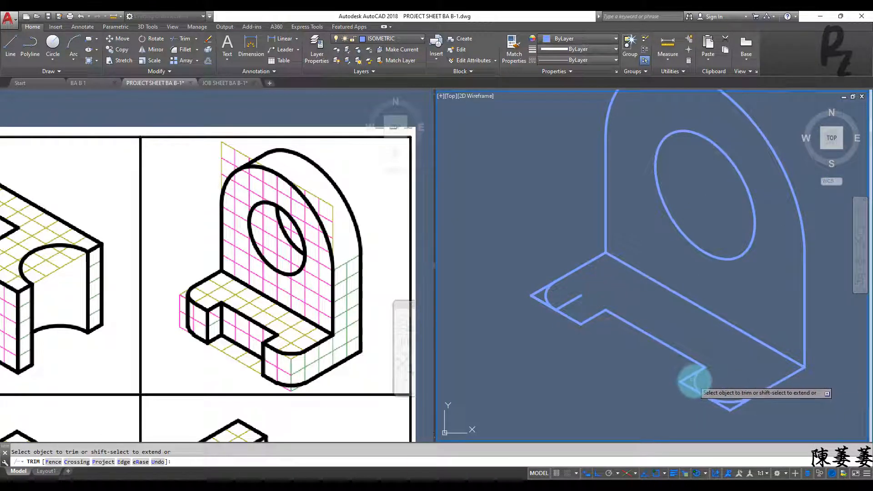
click(740, 419)
click(724, 410)
click(744, 413)
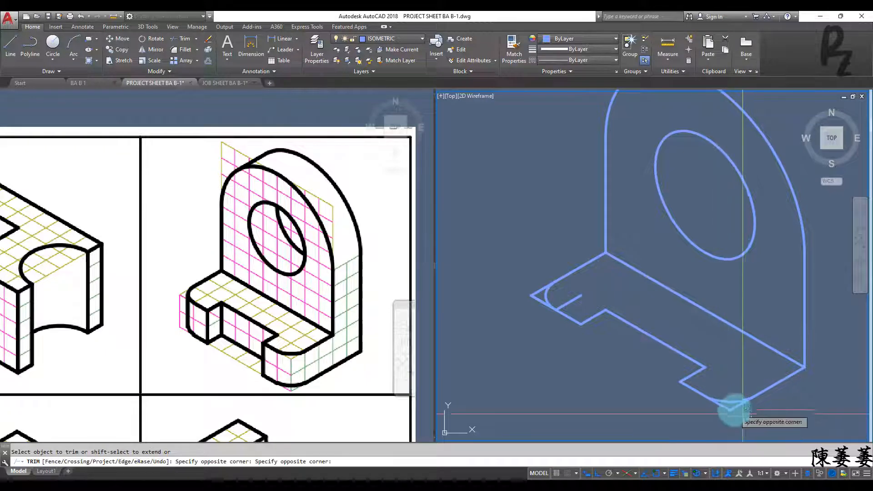
click(730, 406)
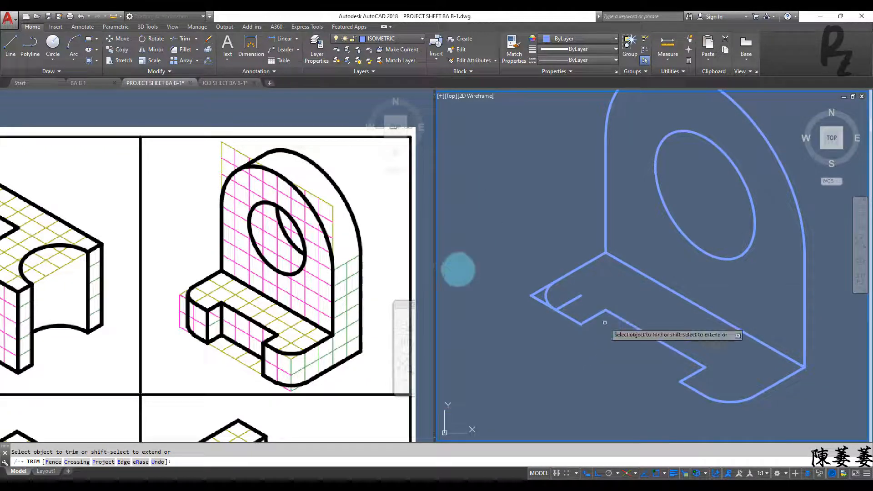
key(Escape)
- Erase the leftover sharp corner segment on the left tab and the short construction line
click(536, 300)
text(e)
key(Return)
click(566, 302)
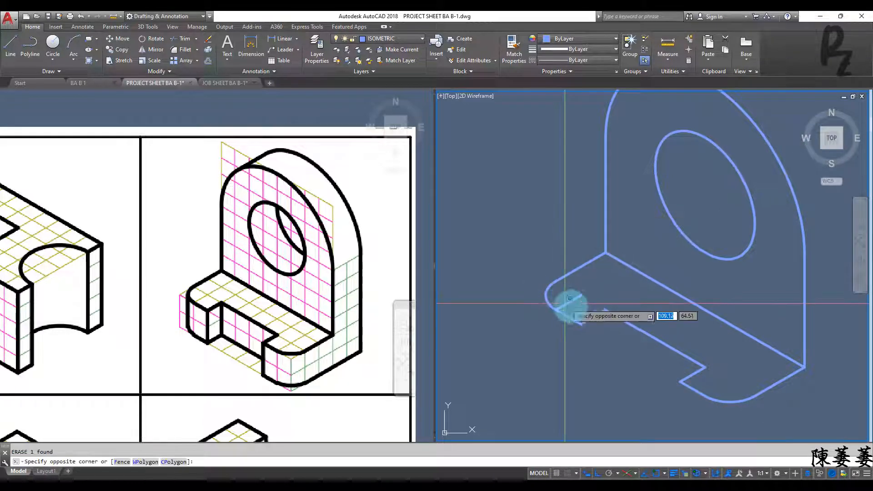
click(574, 305)
click(582, 304)
click(577, 296)
text(e)
key(Return)
key(Escape)
- Copy the front outline of the base, including its notch edges and rounded corners, 2 units straight down
scroll(617, 305, down, 2)
click(733, 378)
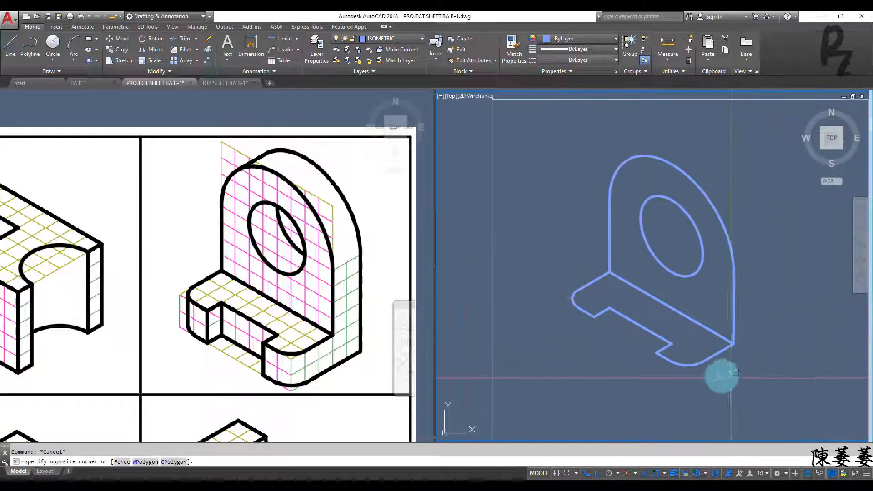
click(656, 357)
click(615, 330)
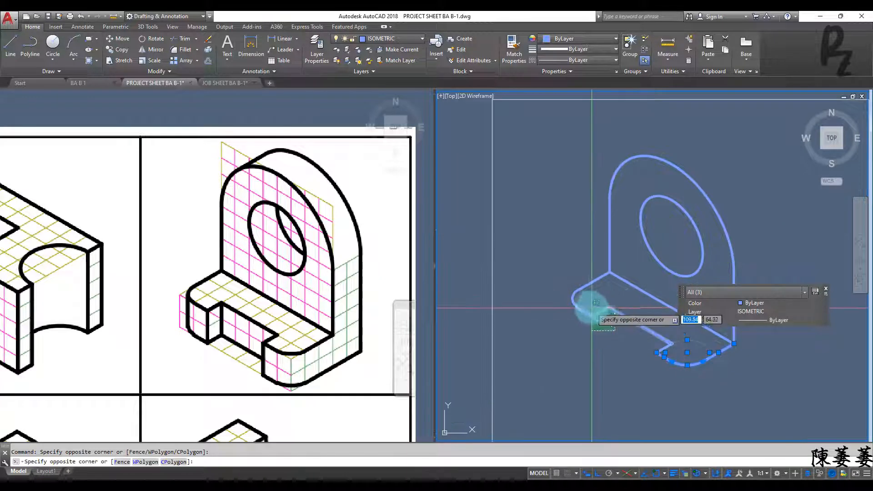
click(589, 305)
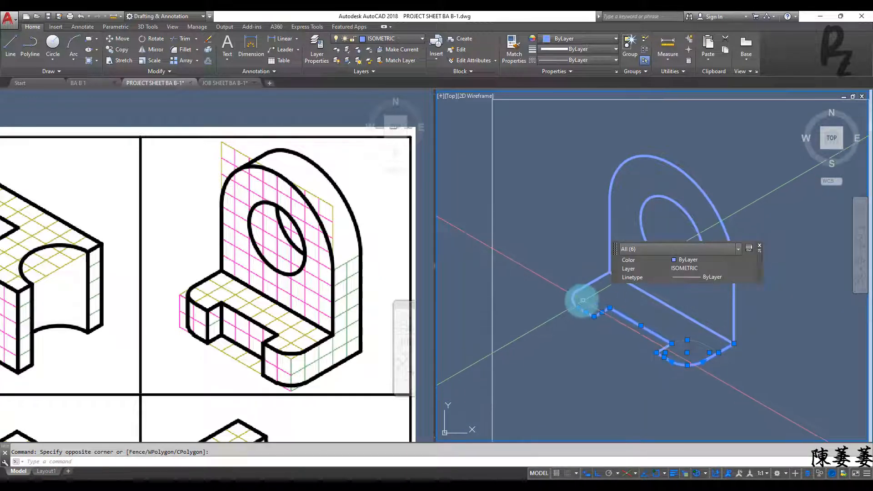
click(556, 310)
key(Return)
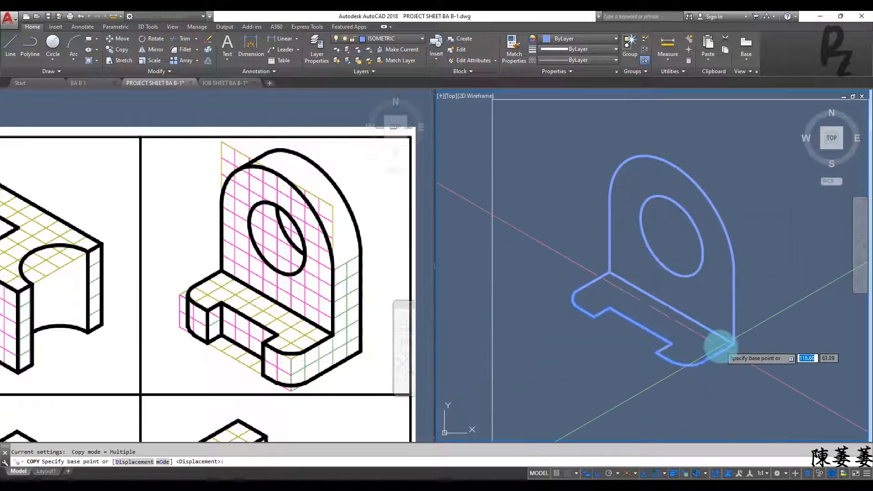
click(724, 344)
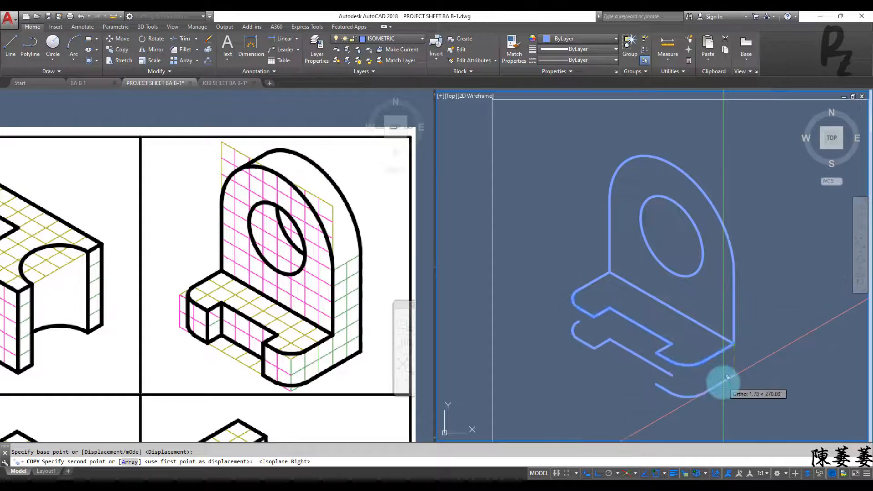
text(2)
key(Return)
key(Escape)
key(Escape)
- Draw vertical edges between the two base outlines at the right tab's notch corner, the left inner notch corner and the left rounded end
middle_drag(682, 364, 679, 373)
text(l)
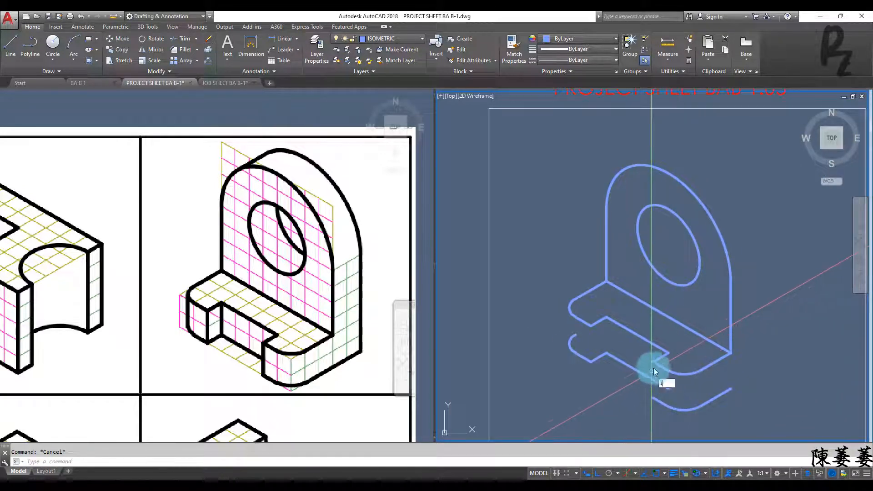
key(Return)
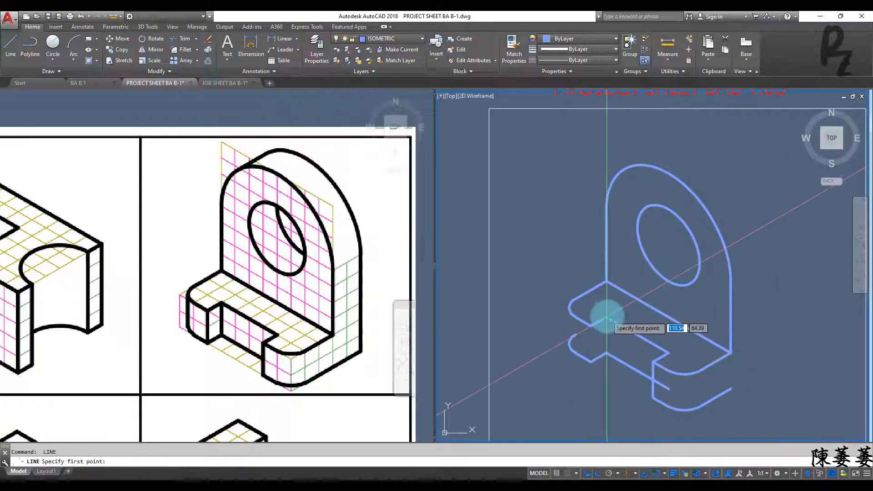
click(569, 306)
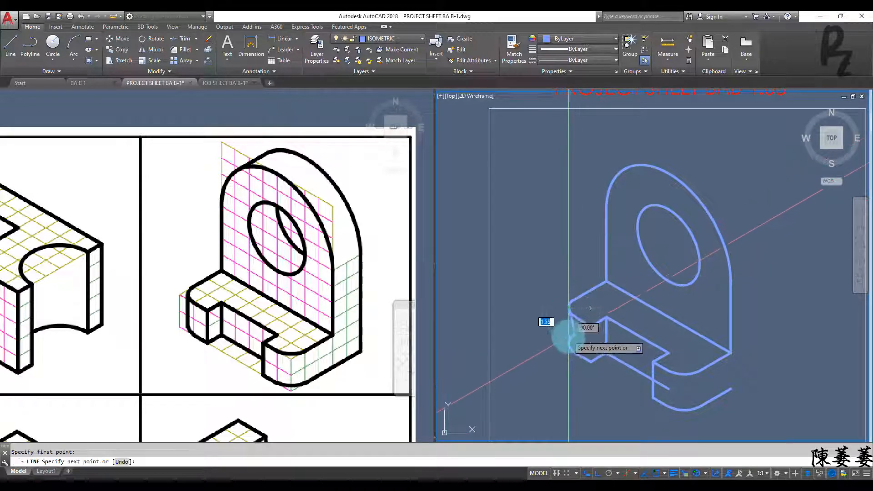
key(Escape)
- Trim the part of the lower left arc that runs inside the left vertical edge
scroll(587, 346, up, 2)
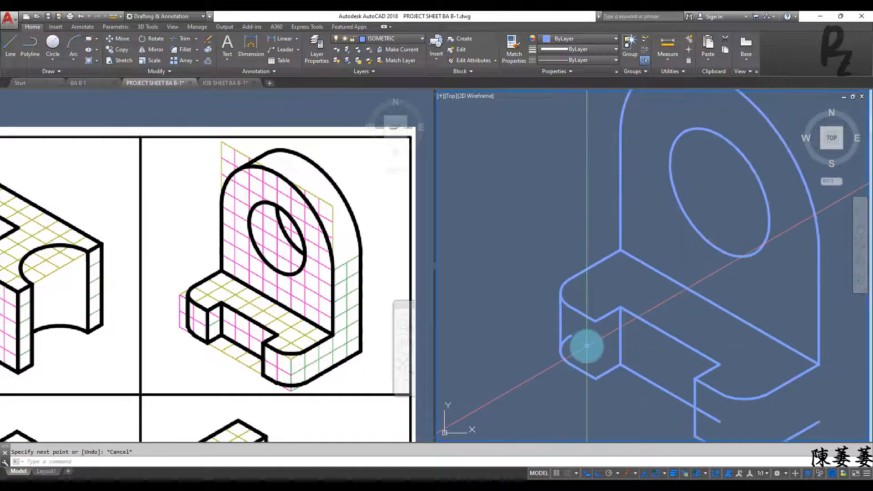
text(tr)
key(Return)
key(Return)
click(582, 345)
click(570, 335)
key(Escape)
- Copy the vertical edge at the left inner notch corner to the left tab's outer notch corner
click(628, 339)
click(615, 333)
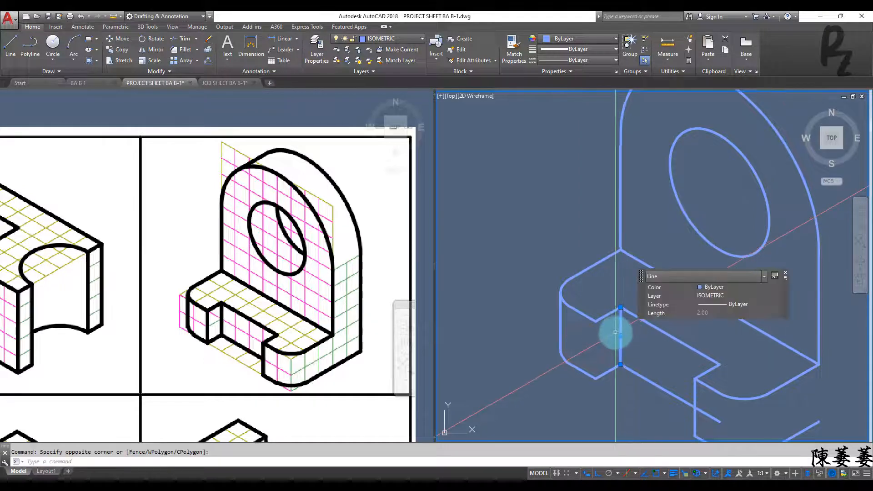
text(co)
key(Return)
click(621, 308)
click(596, 322)
key(Escape)
key(Escape)
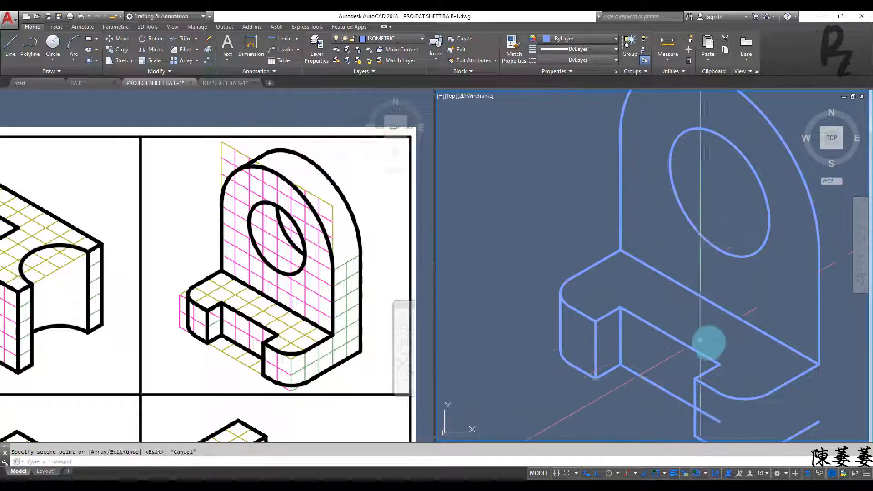
- Trim the hidden end of the lower notch edge behind the right tab
scroll(709, 364, down, 4)
middle_drag(706, 374, 686, 346)
text(tr)
key(Return)
key(Return)
click(705, 366)
click(691, 359)
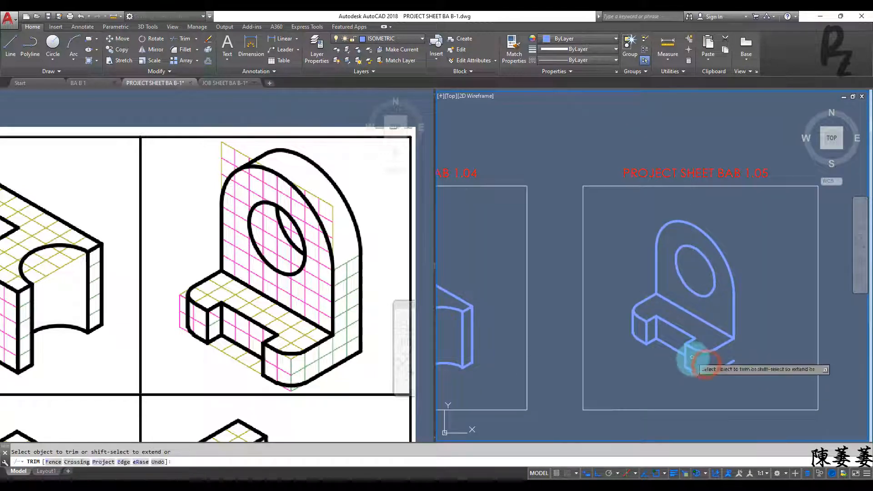
key(Escape)
- Draw a 2-unit line from the right end of the lower base outline, continuing its edge backward
text(l)
key(Return)
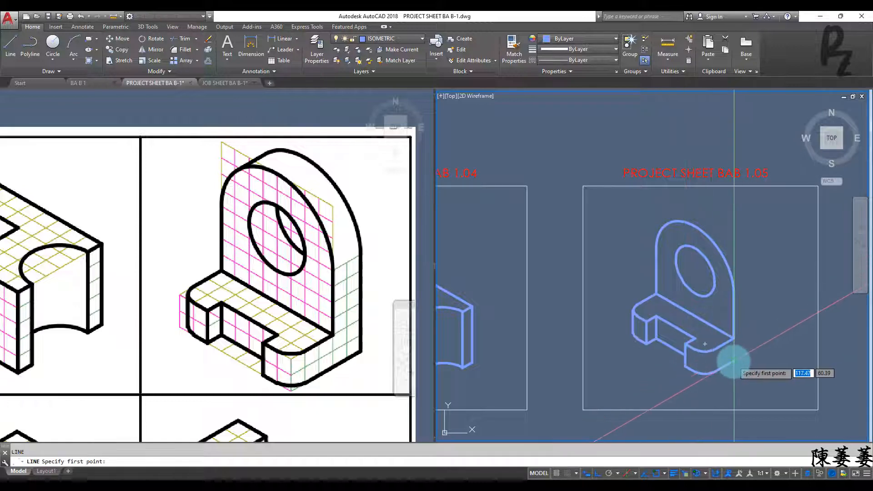
click(733, 360)
text(2)
key(Return)
key(Escape)
key(Escape)
scroll(746, 304, up, 3)
scroll(745, 306, down, 3)
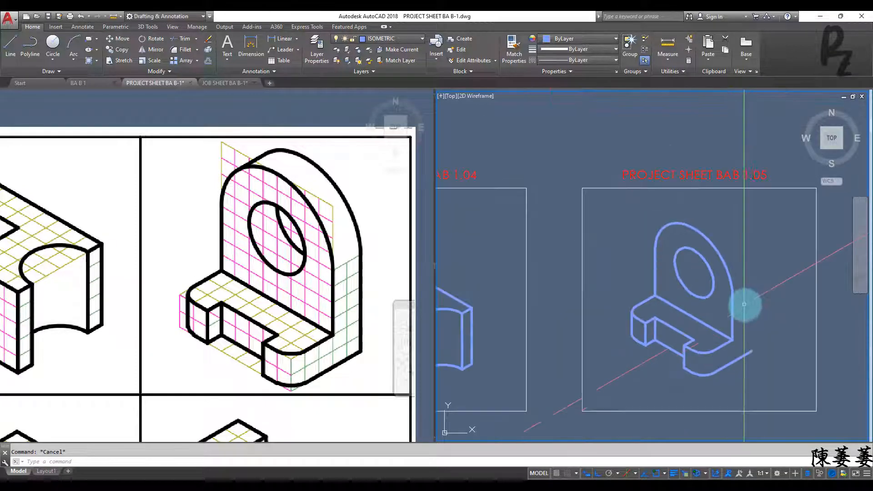
- Copy the upright's right side, arch and hole backward along the 2-unit line, from its front end to its back end
click(738, 308)
click(686, 255)
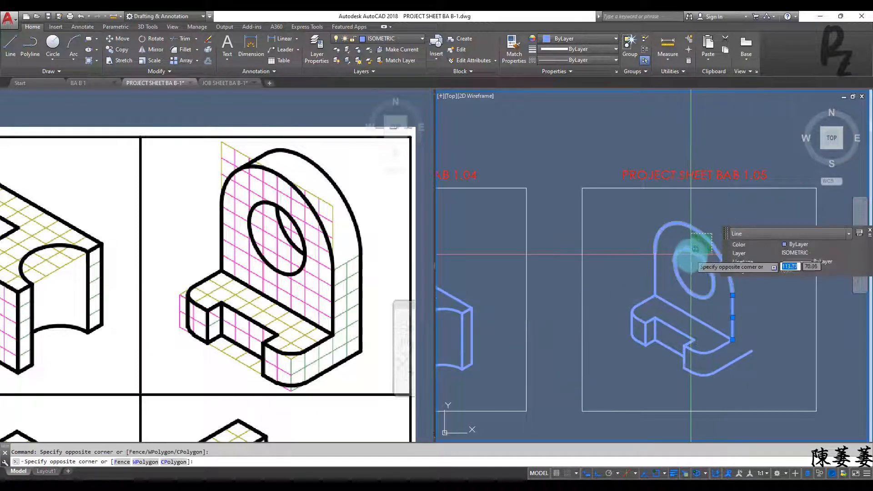
text(co)
key(Return)
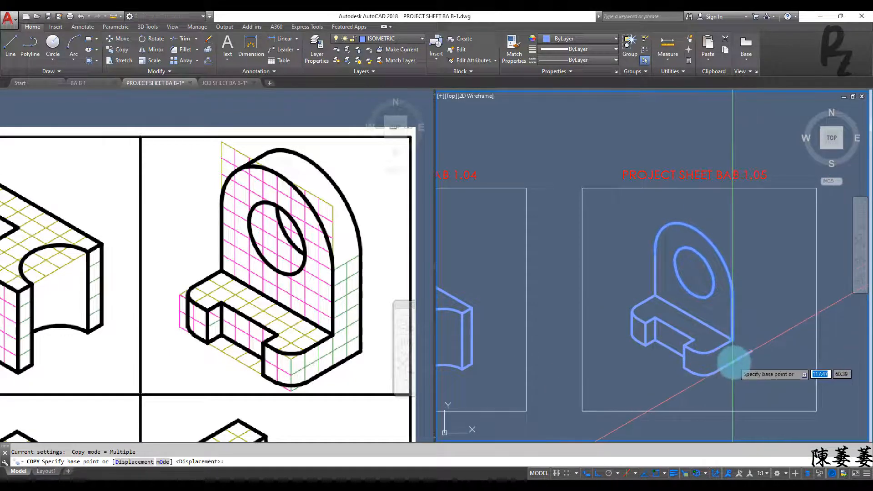
click(733, 362)
click(752, 351)
key(Escape)
key(Escape)
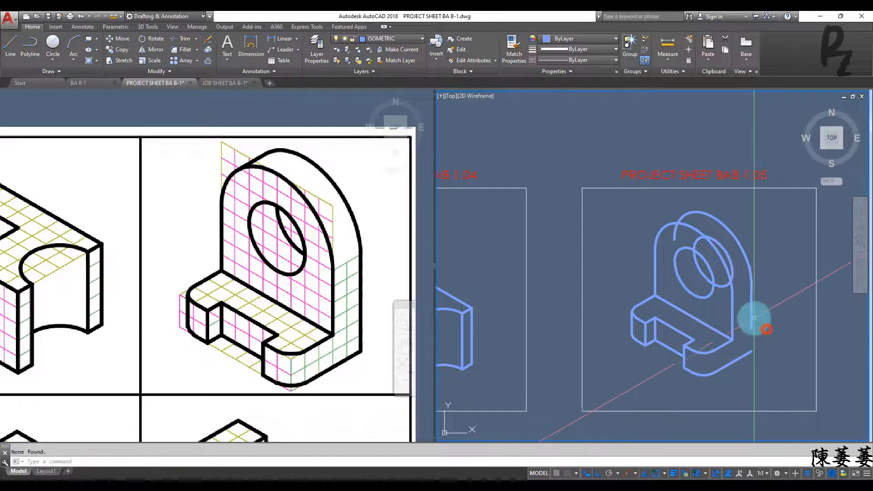
- Extend the copied rear vertical edge down to the back end of the lower base line
text(e)
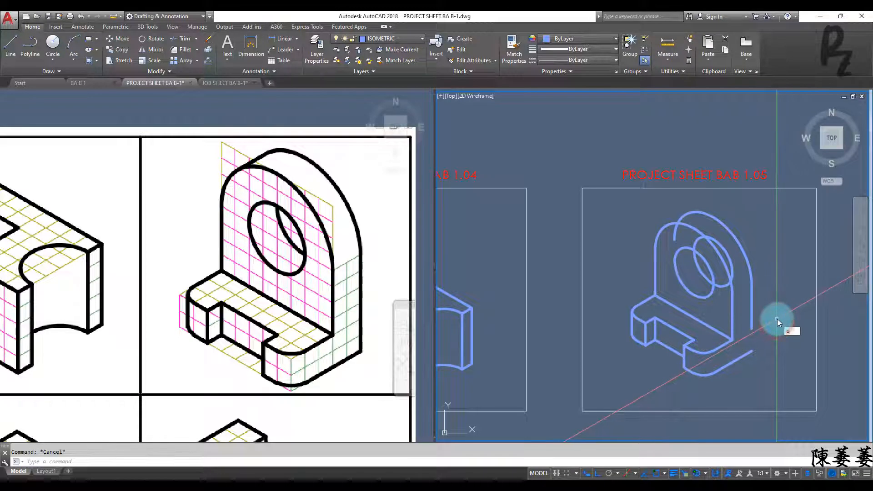
text(x)
key(Return)
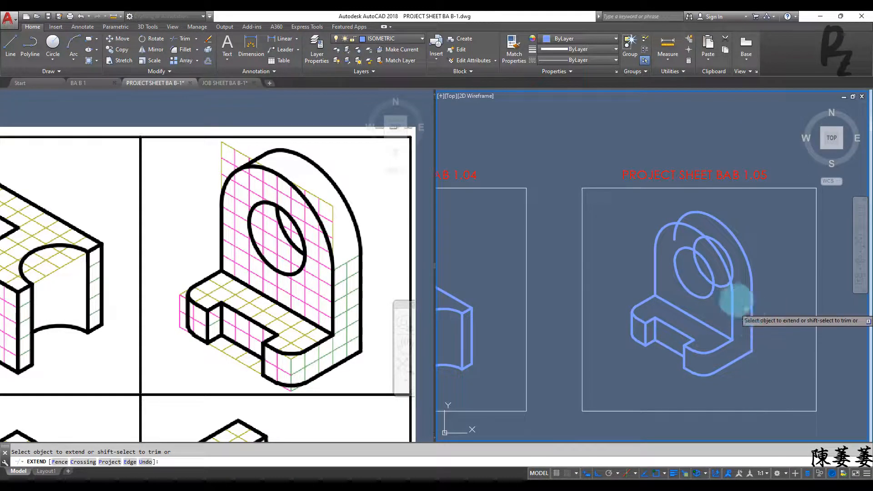
scroll(729, 287, up, 3)
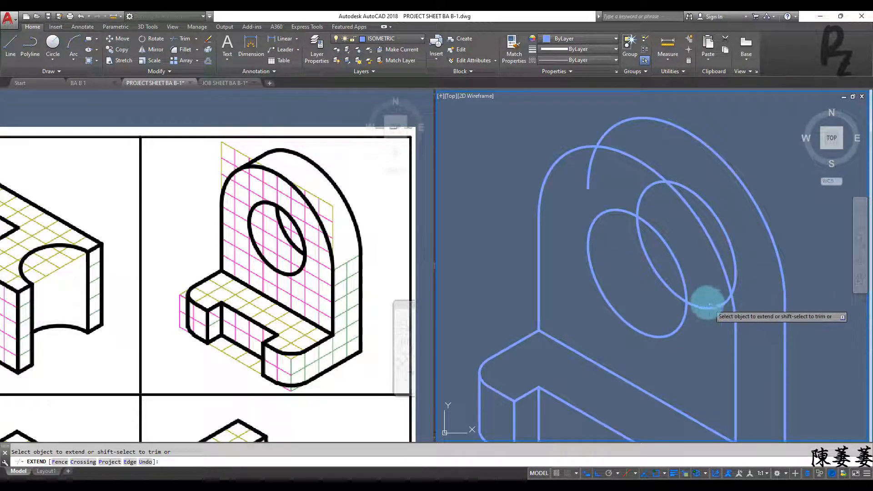
- Trim the bracket's rear hole to the arc seen through the front hole, and delete its leftover outer arc
shift+click(705, 307)
key(Escape)
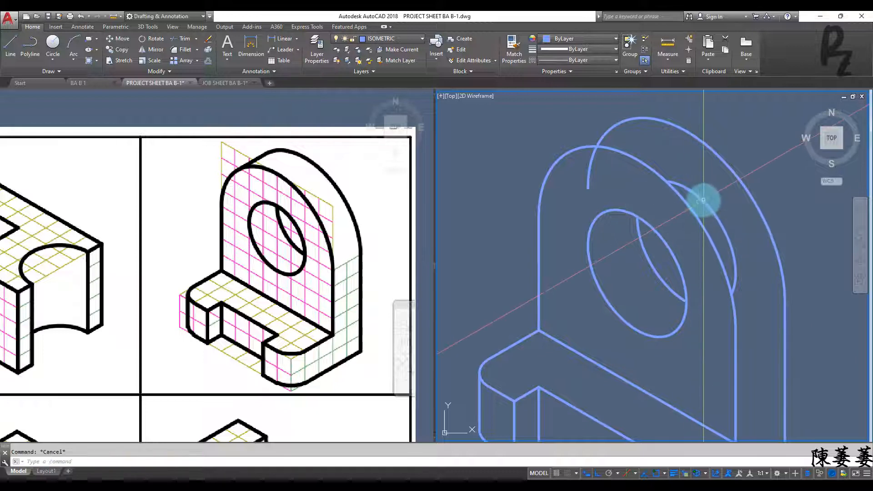
click(700, 198)
key(Delete)
- Draw the slanted edge joining the front and rear arches at their upper left, and save the drawing
key(Return)
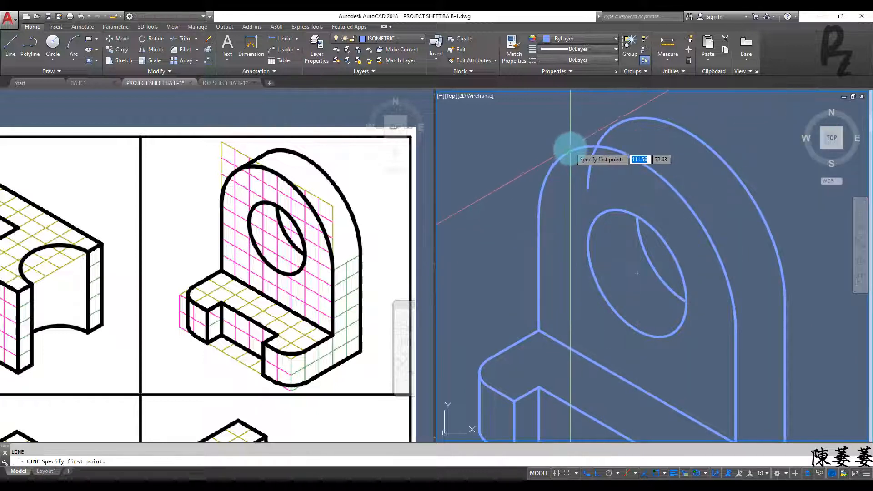
click(570, 150)
click(617, 123)
key(Escape)
key(Escape)
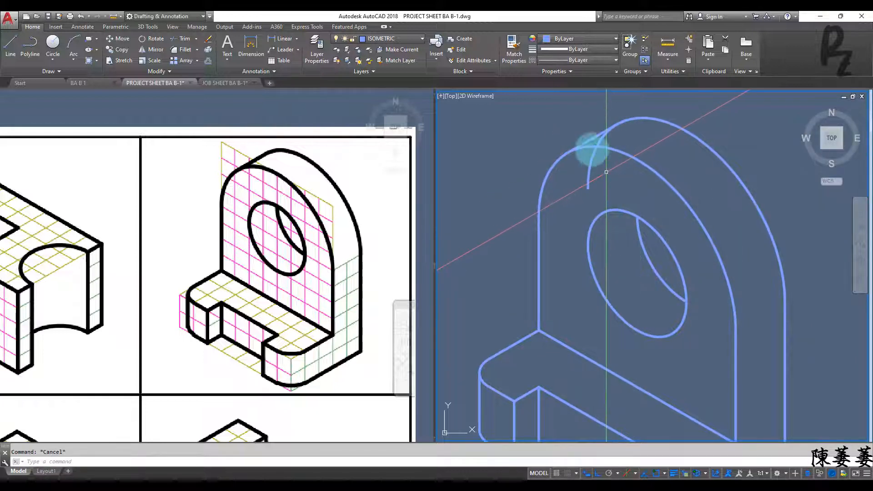
scroll(585, 166, down, 6)
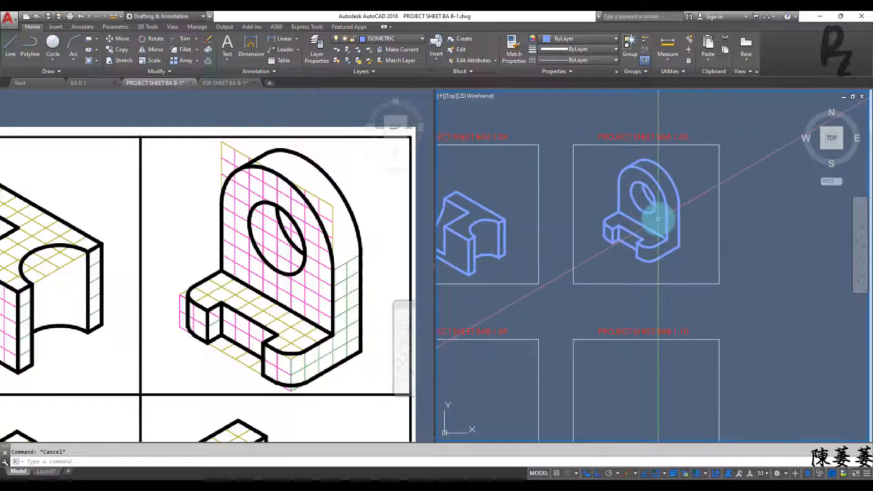
key(ctrl+s)
- Examine the reference block with the round hole and slanted slot alongside the empty PROJECT SHEET BAB 1.06 frame
scroll(524, 259, down, 3)
scroll(587, 267, up, 6)
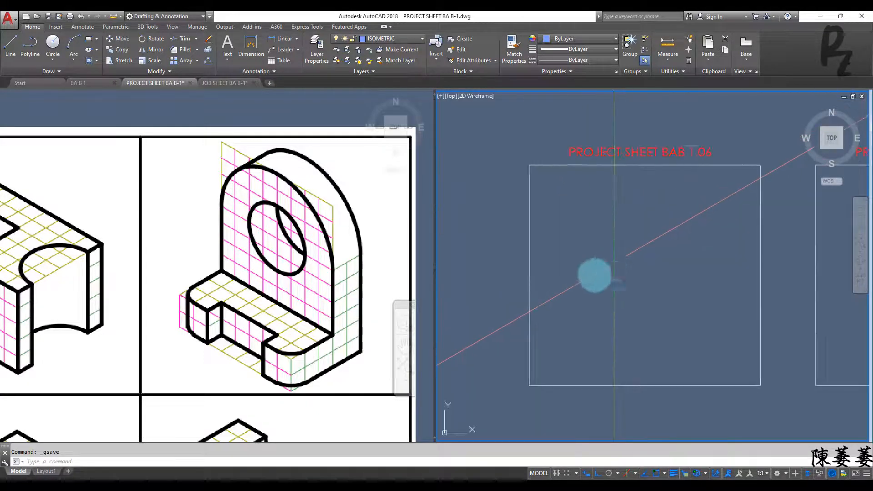
click(142, 300)
scroll(140, 327, down, 5)
scroll(138, 343, up, 8)
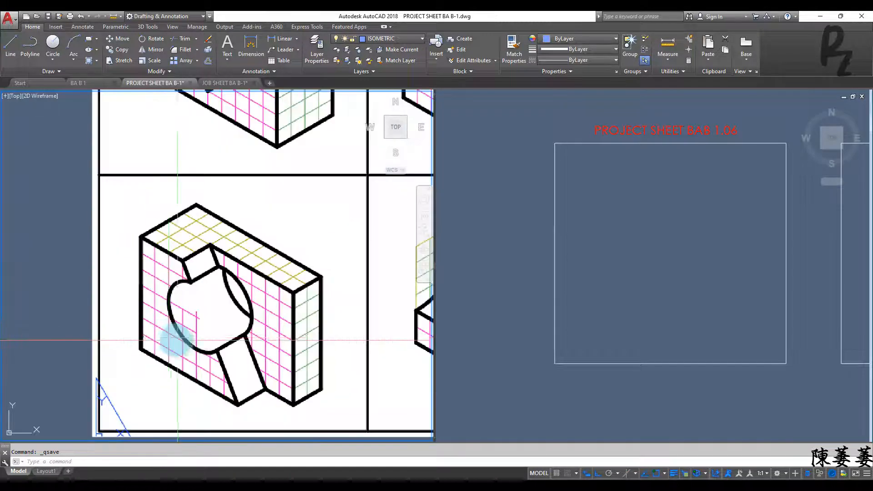
click(681, 225)
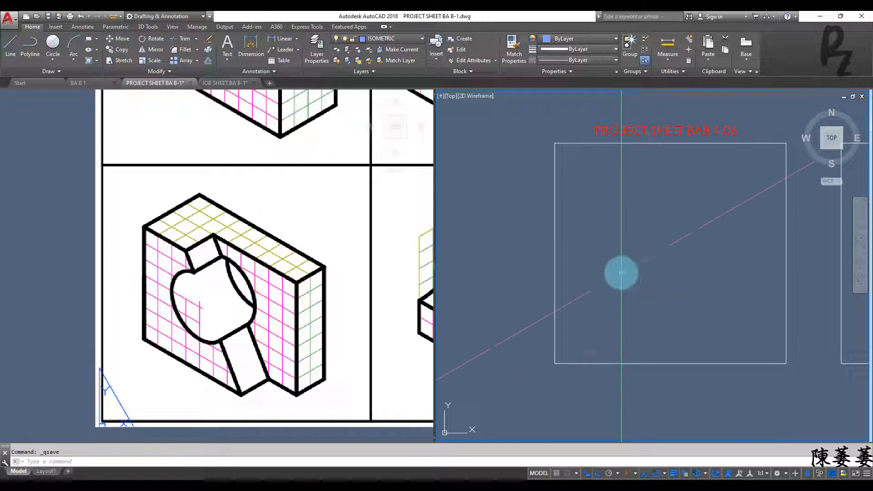
click(620, 265)
key(Escape)
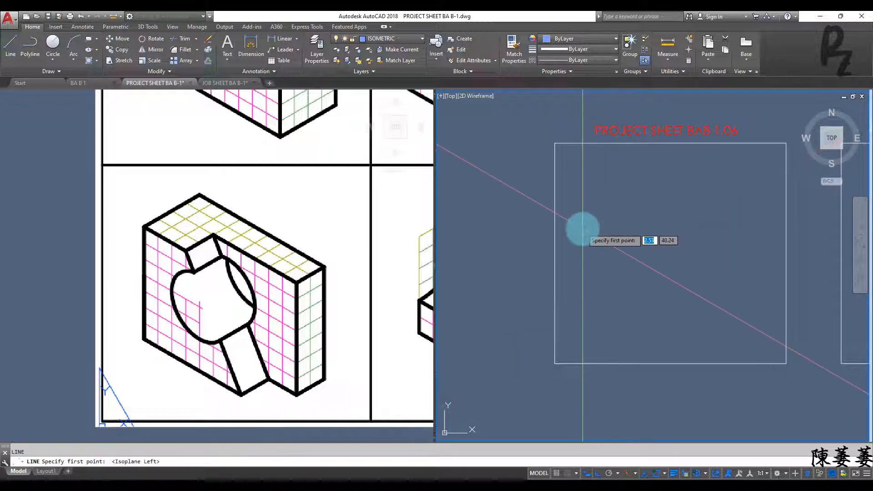
- Draw a closed left front face in frame 1.06: 3 units along the top, 7 down, 7 along the bottom, and a slanted line back to the start
click(628, 243)
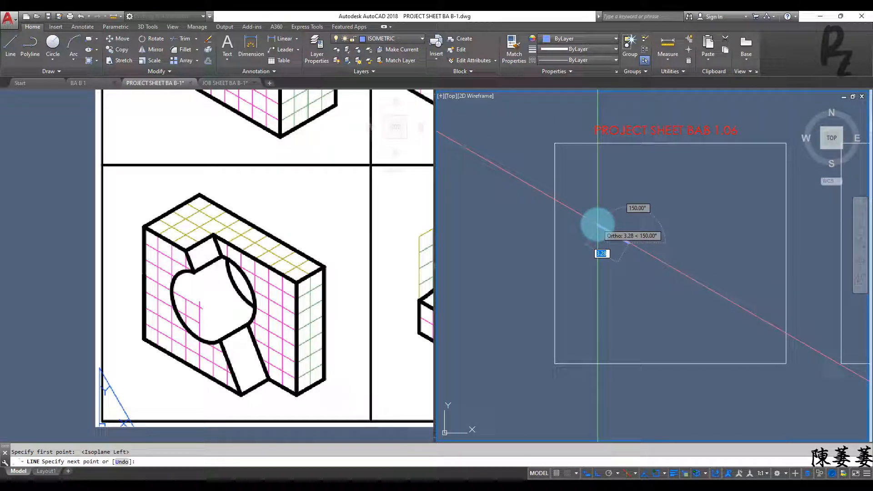
text(3)
key(Return)
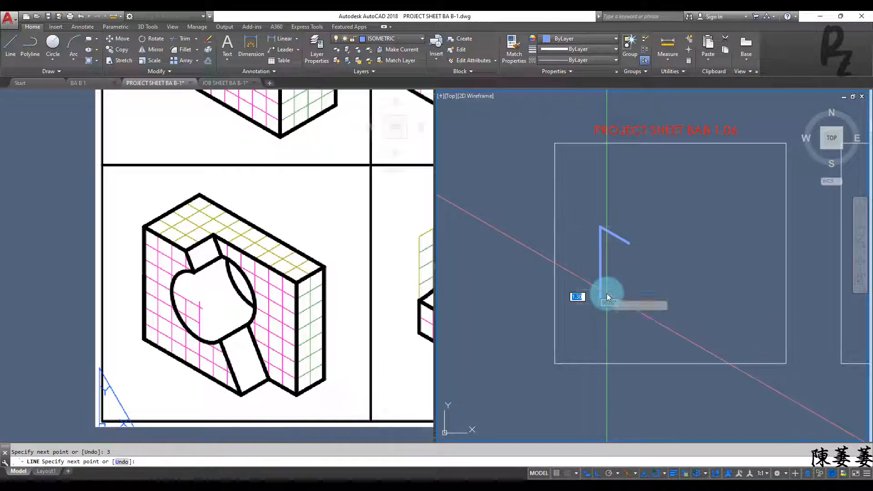
text(7)
key(Return)
text(7)
key(Return)
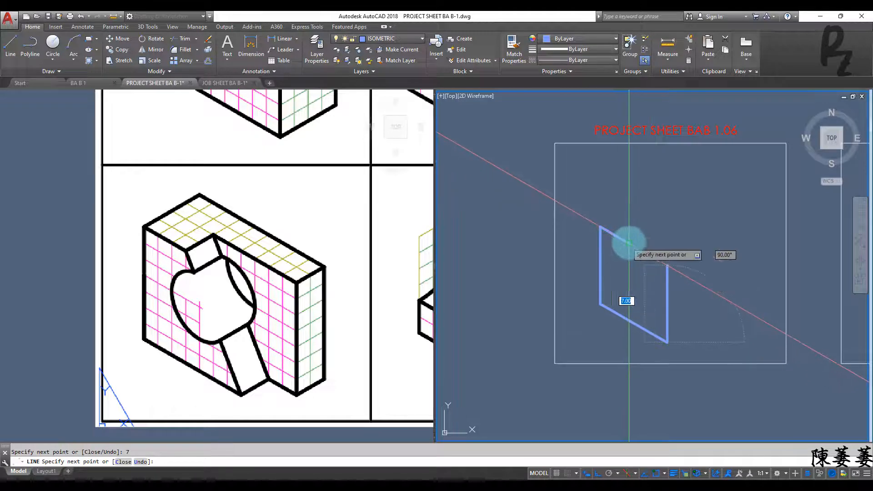
click(630, 243)
key(Escape)
key(Escape)
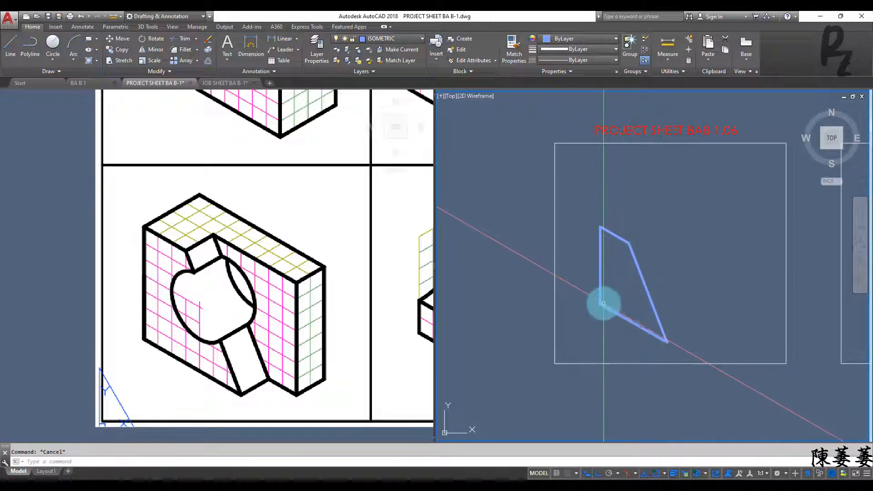
- Draw construction lines from the face's lower left corner, 4 units along the bottom edge and 4 units up, to locate the hole centre
scroll(604, 302, up, 2)
key(Return)
click(598, 306)
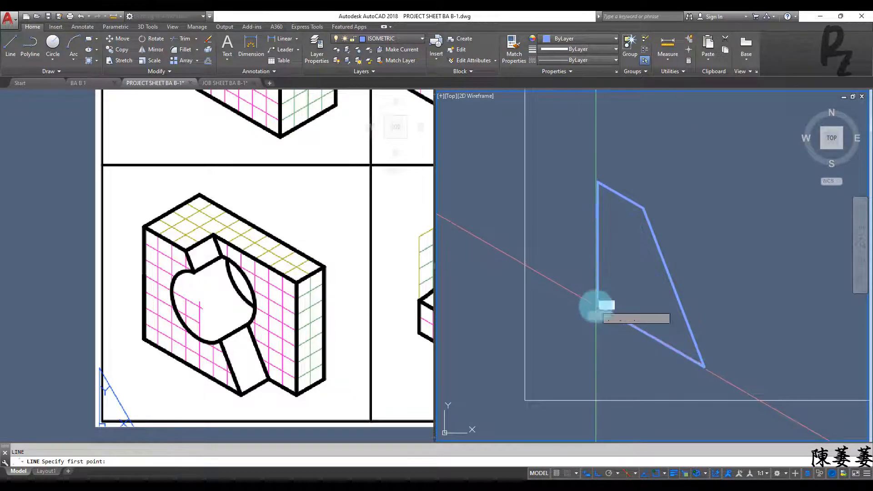
text(4)
key(Return)
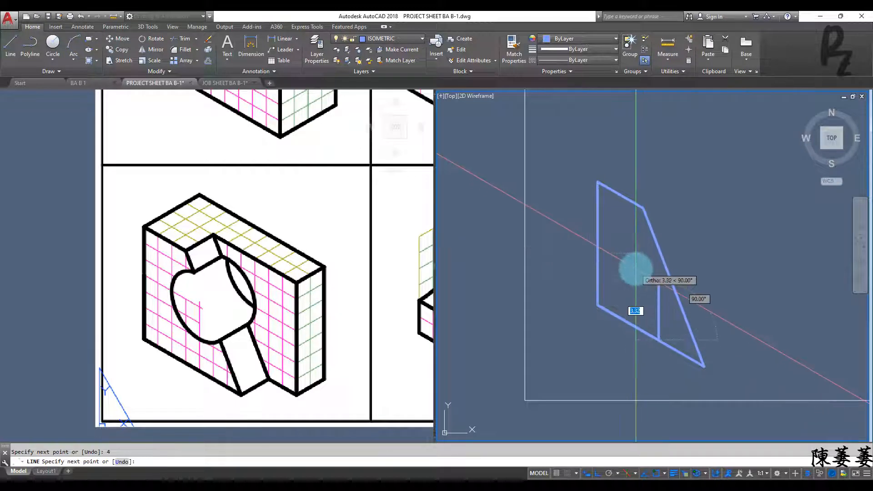
text(4)
key(Return)
key(Escape)
- Draw an isocircle of radius 2 centred on the upper end of the vertical construction line
text(E)
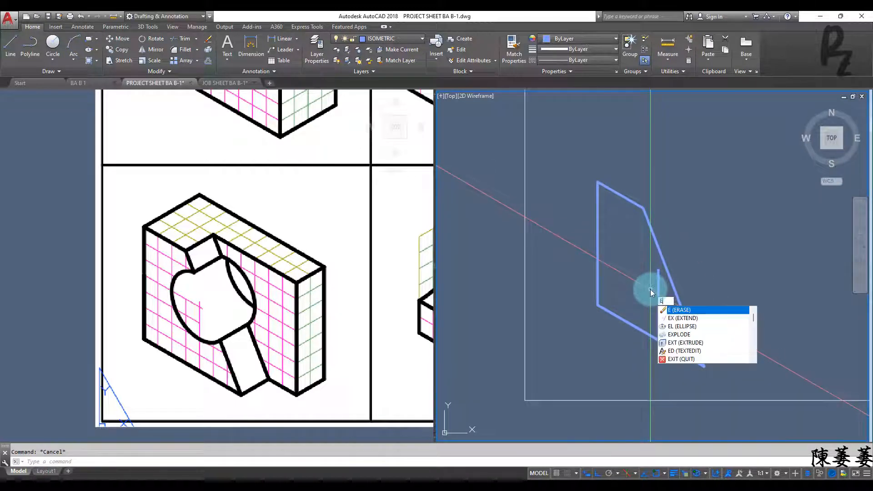
text(L)
key(Return)
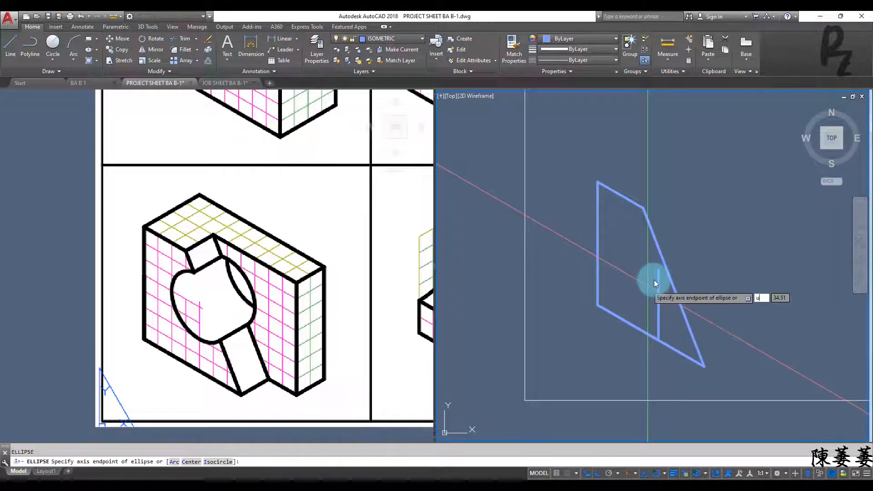
text(i)
key(Return)
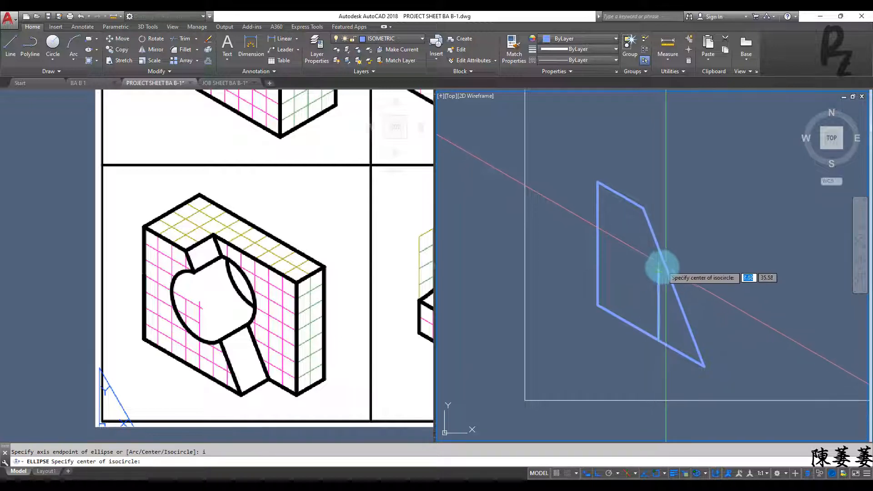
click(659, 271)
text(2)
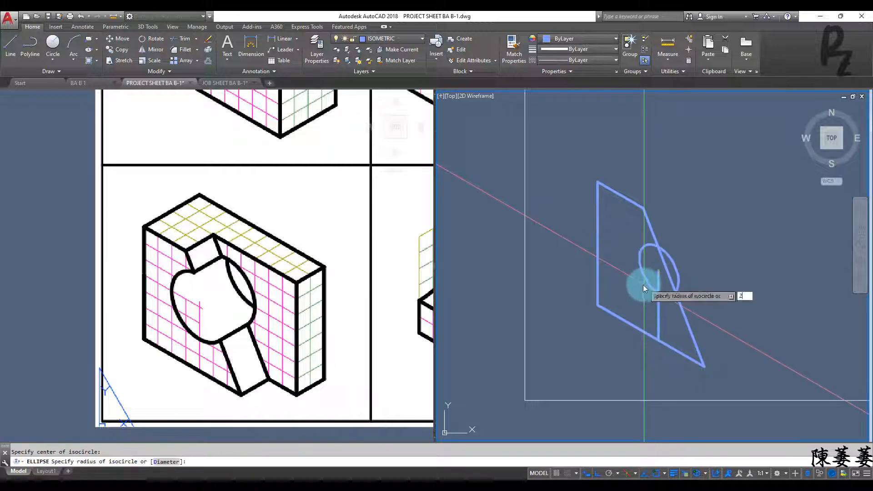
text(0)
key(Return)
key(Escape)
middle_drag(723, 277, 694, 296)
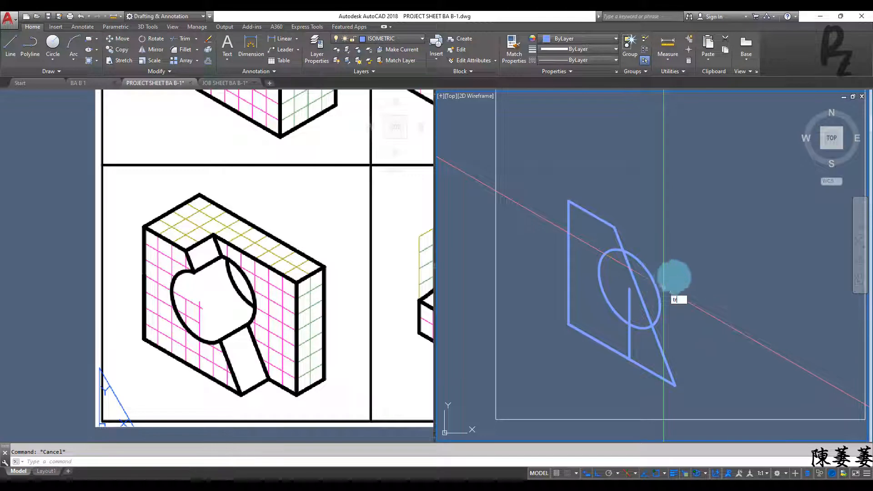
key(Return)
key(Return)
click(685, 290)
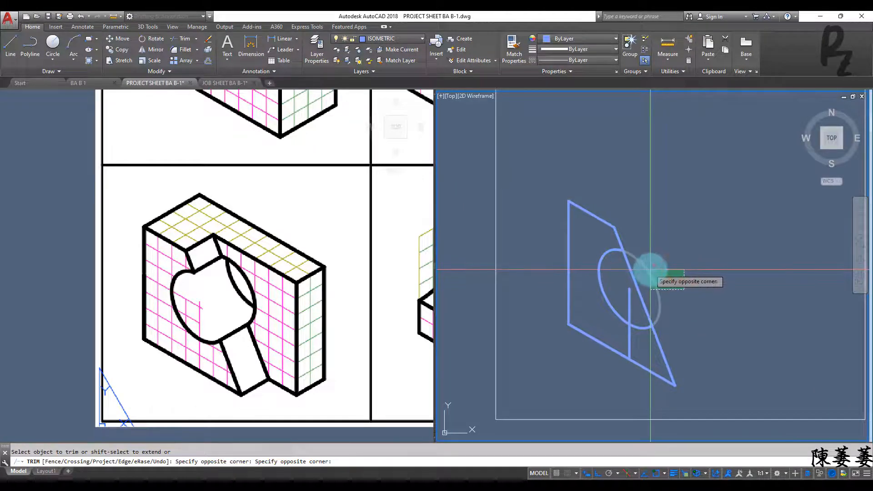
key(Escape)
- Copy the slanted line and the isocircle 2 units backward in the top isoplane
key(F5)
middle_drag(682, 260, 614, 283)
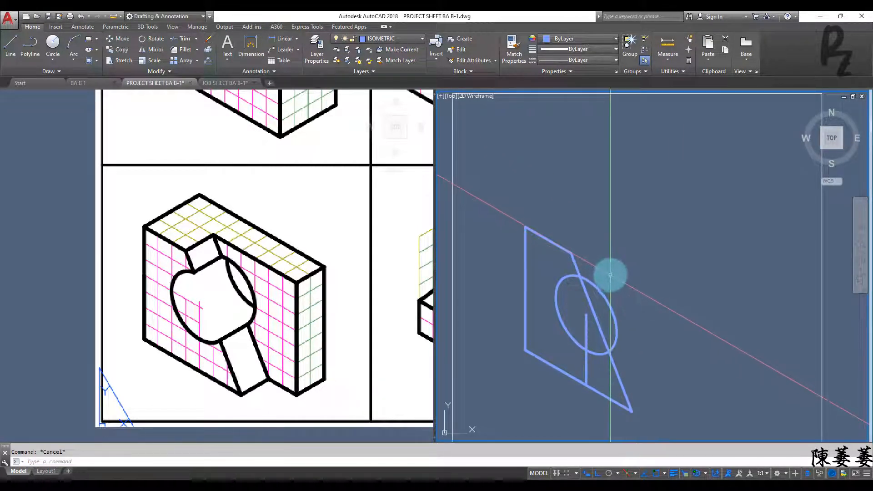
click(610, 278)
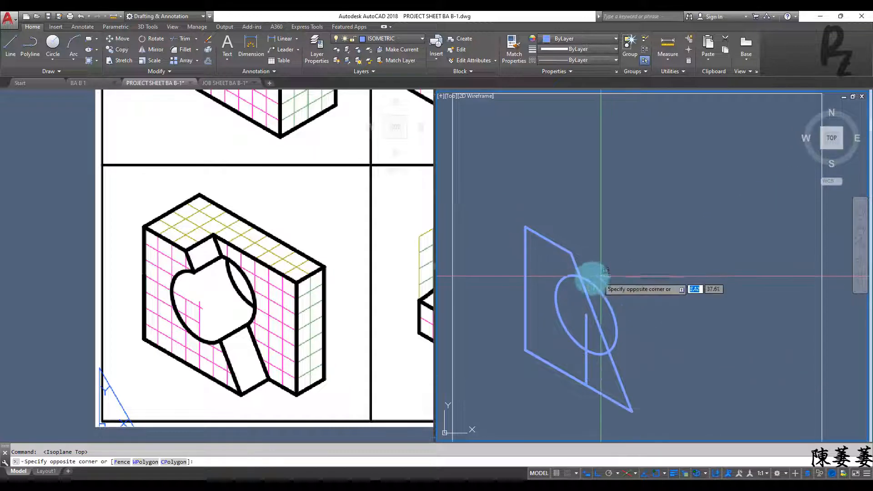
click(575, 285)
text(co)
key(Return)
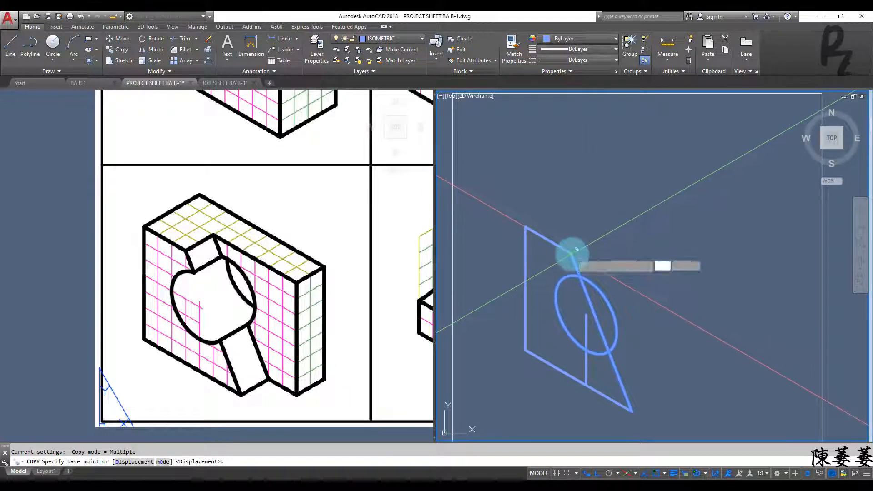
click(572, 253)
text(2)
key(Return)
key(Escape)
key(Escape)
- Draw the top face outline from the front left corner: 4 units back, 9 along the rear, 2 forward, and back to the copied slanted line
middle_drag(625, 250, 629, 281)
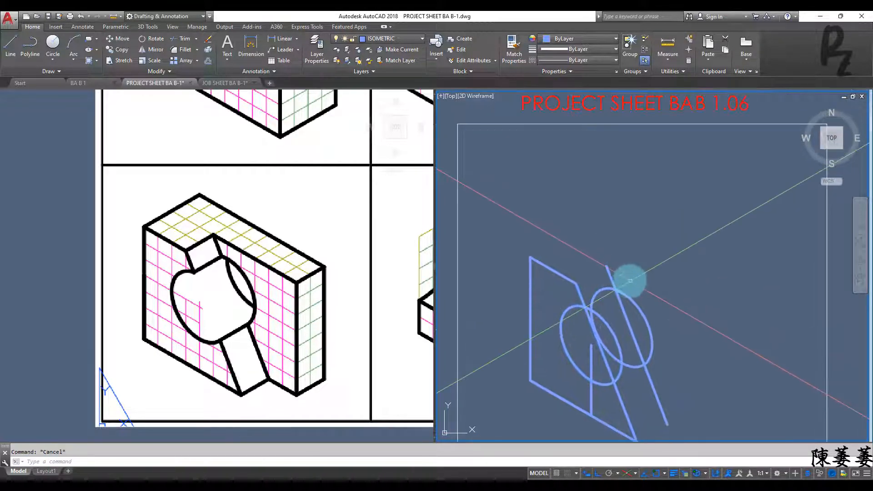
text(l)
key(Return)
click(530, 258)
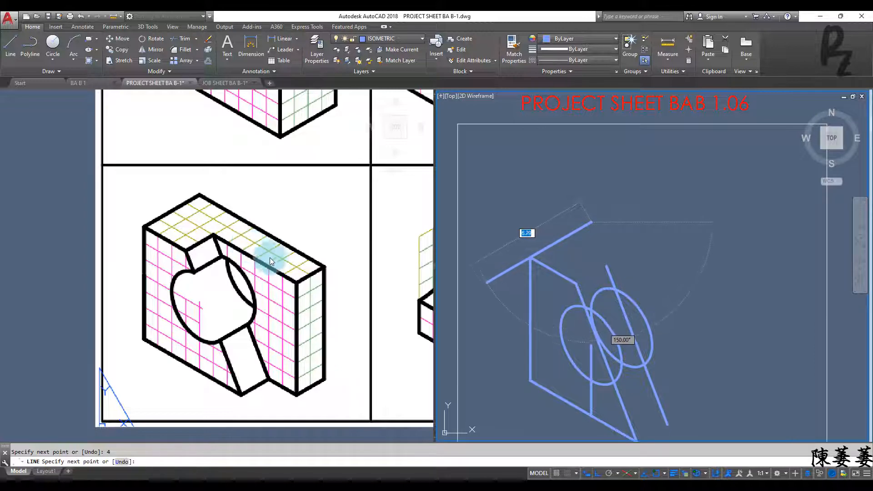
text(9)
key(Return)
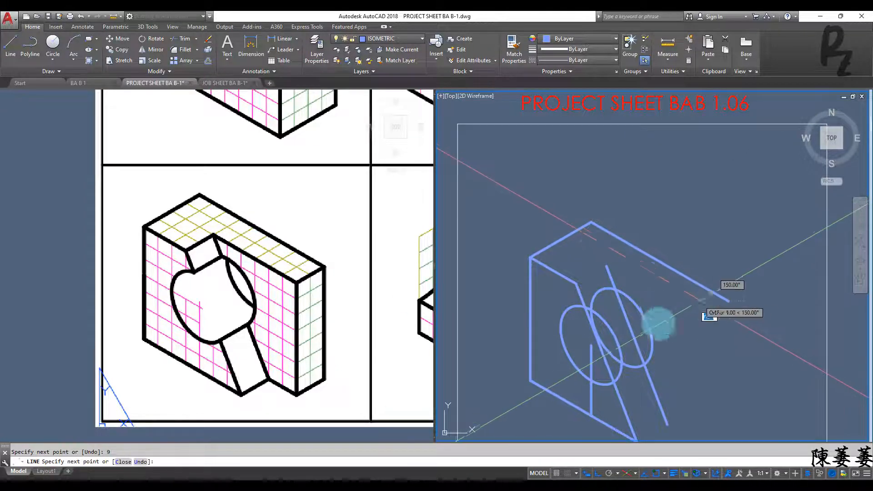
text(2)
key(Return)
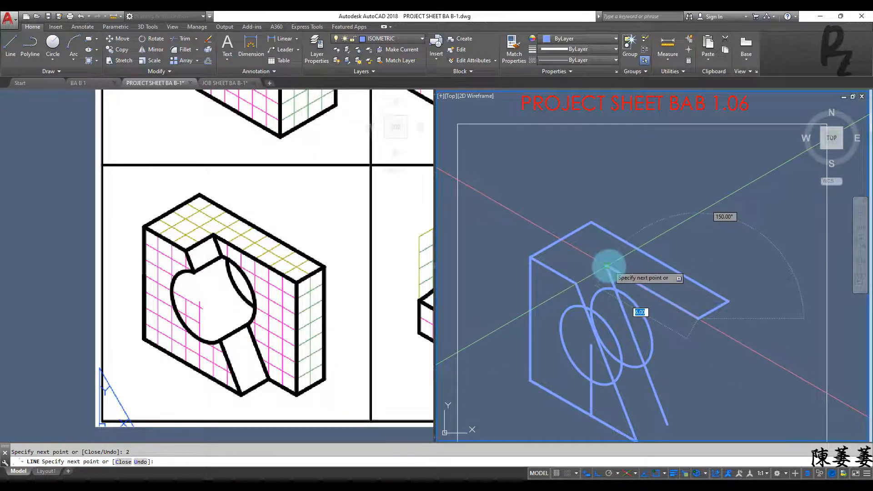
click(608, 266)
key(Return)
- Draw a vertical edge 7 units down from the rear right corner of the top face
scroll(701, 344, down, 2)
middle_drag(701, 344, 680, 272)
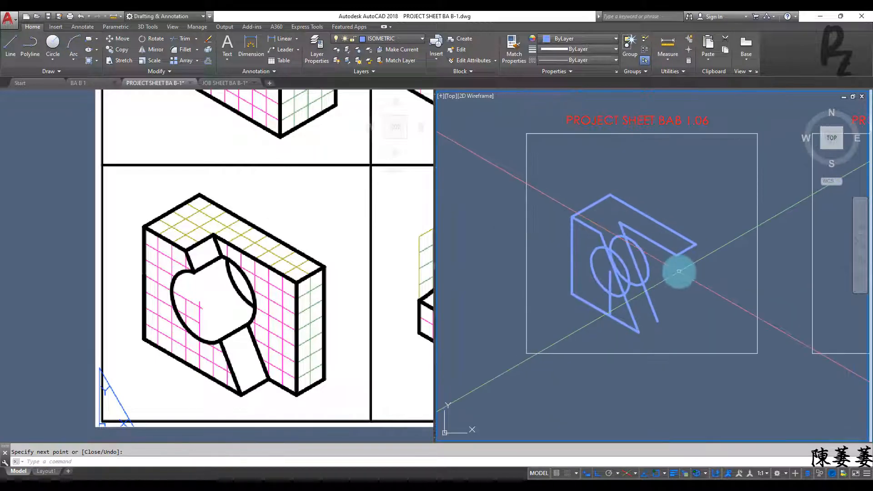
key(Return)
click(696, 246)
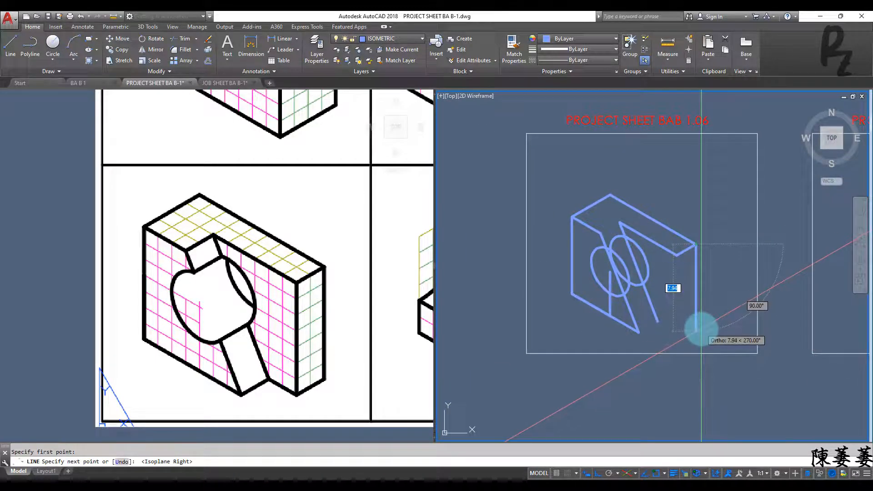
text(7)
key(Return)
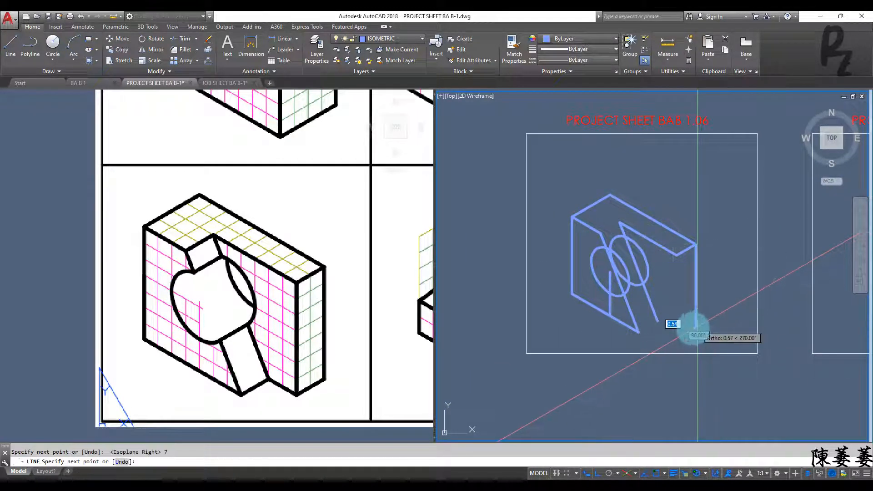
text(7)
key(Return)
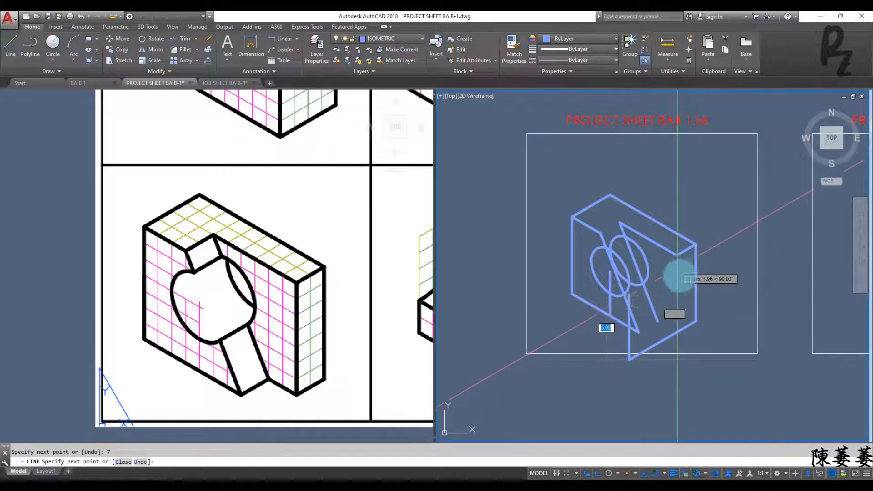
key(ctrl+z)
- Complete the right end face with a lower edge 2 units forward and a front vertical edge 7 units up
text(2)
key(Return)
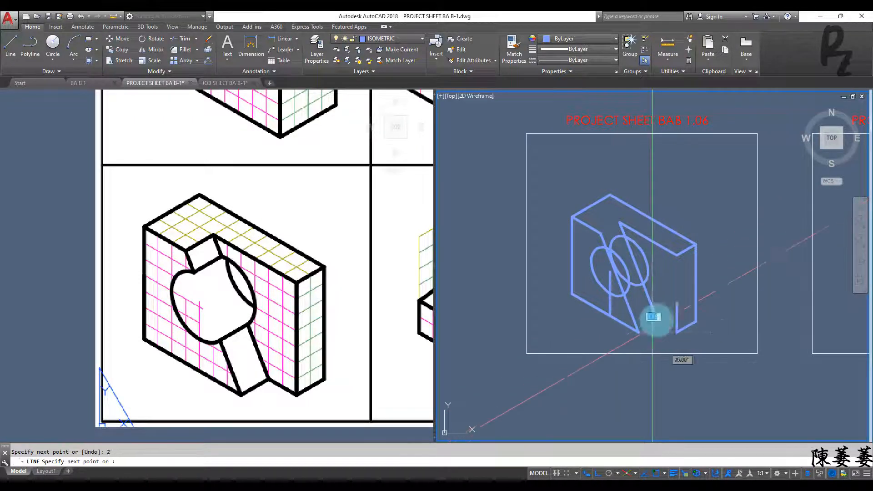
text(7)
key(Return)
key(Return)
- Draw a line joining the lower ends of the two slanted slot lines
scroll(670, 328, up, 2)
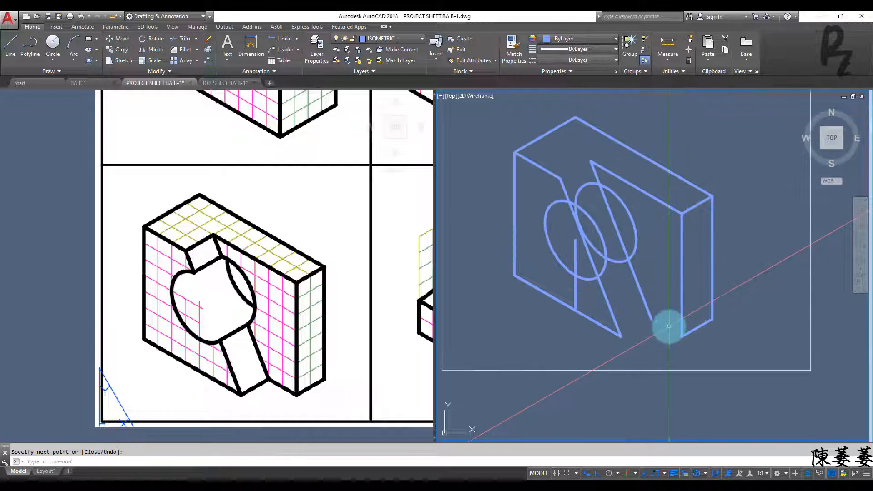
key(Return)
click(620, 337)
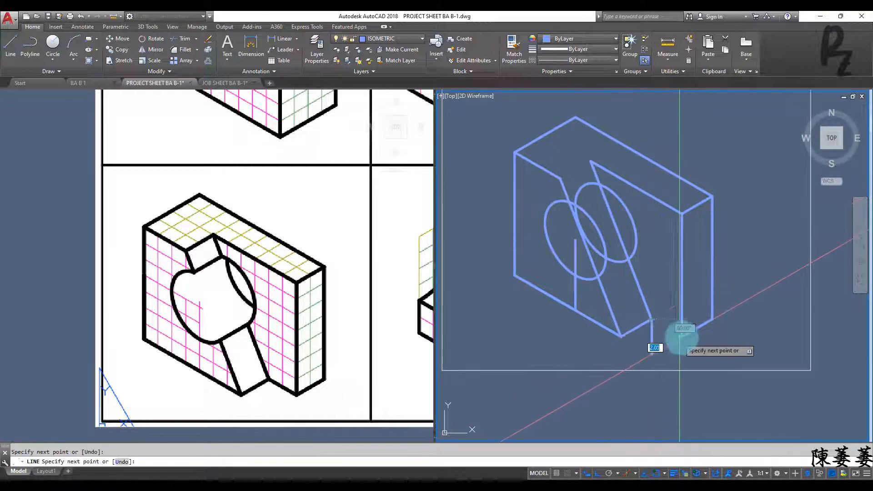
key(Escape)
scroll(660, 255, up, 3)
scroll(669, 276, up, 2)
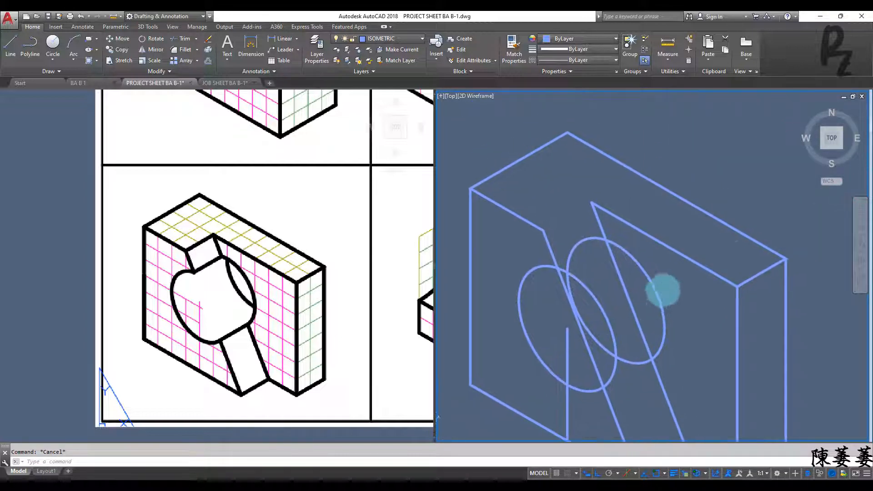
- Copy the second hole ellipse backward by the right end face's depth, using its front and rear top corners as reference points
click(648, 279)
scroll(635, 281, up, 2)
text(co)
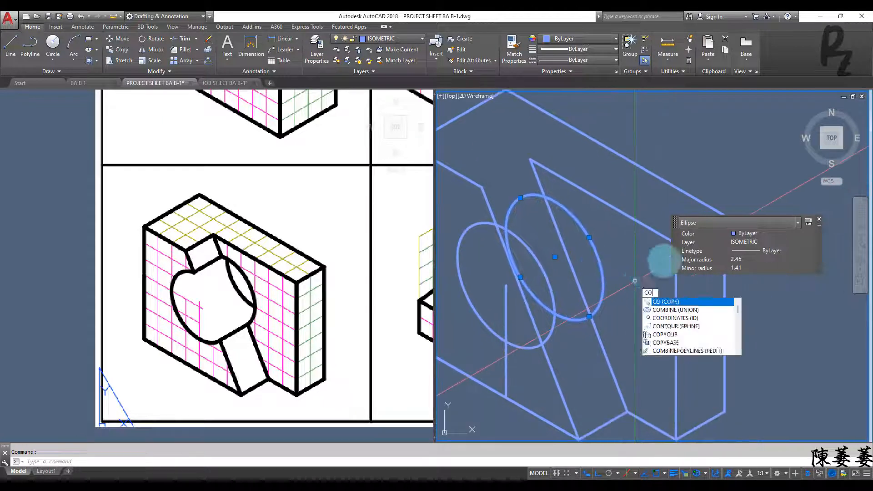
key(Return)
click(676, 243)
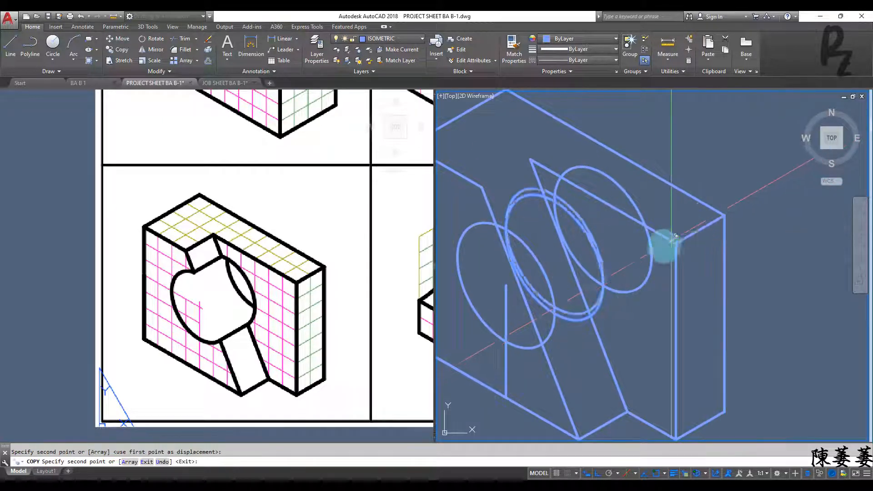
key(Escape)
- Draw a line joining the upper ends of the two slanted slot lines
scroll(716, 279, down, 2)
scroll(565, 248, up, 2)
text(l)
key(Return)
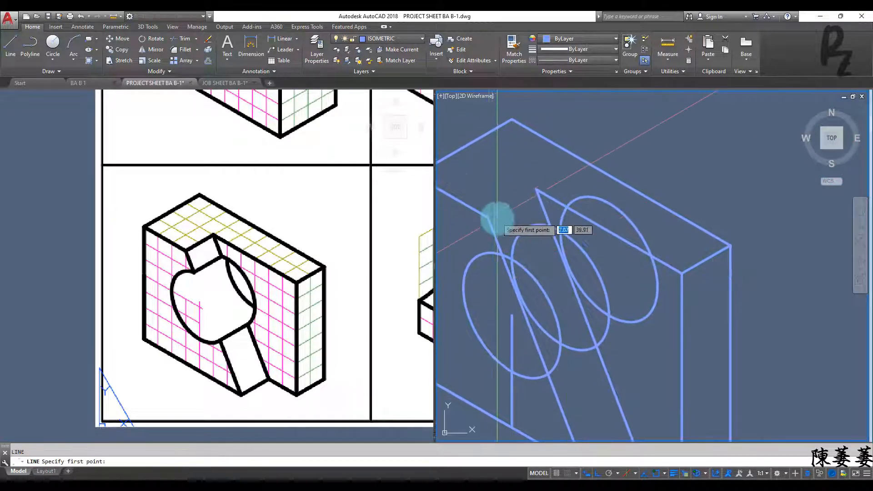
click(537, 189)
key(Escape)
- Trim the front ellipse beyond the left slanted line and the second ellipse's portion left of the right slanted line
middle_drag(566, 276, 599, 234)
text(tr)
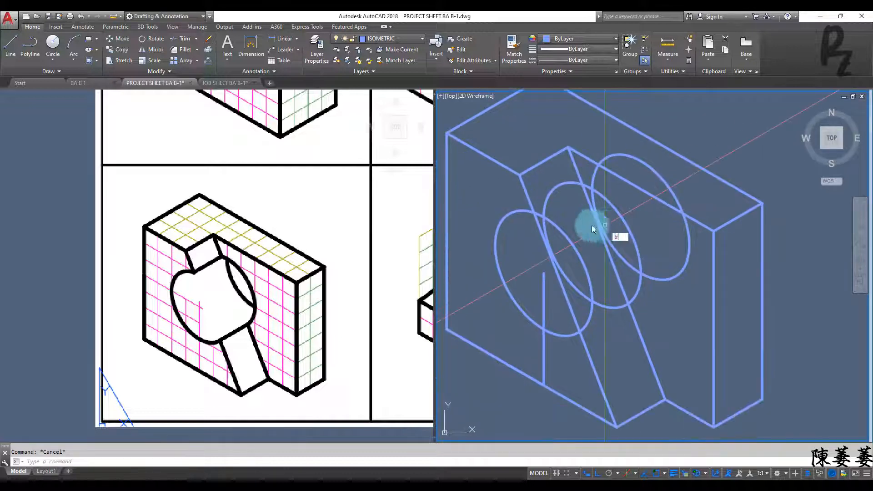
key(Return)
key(Return)
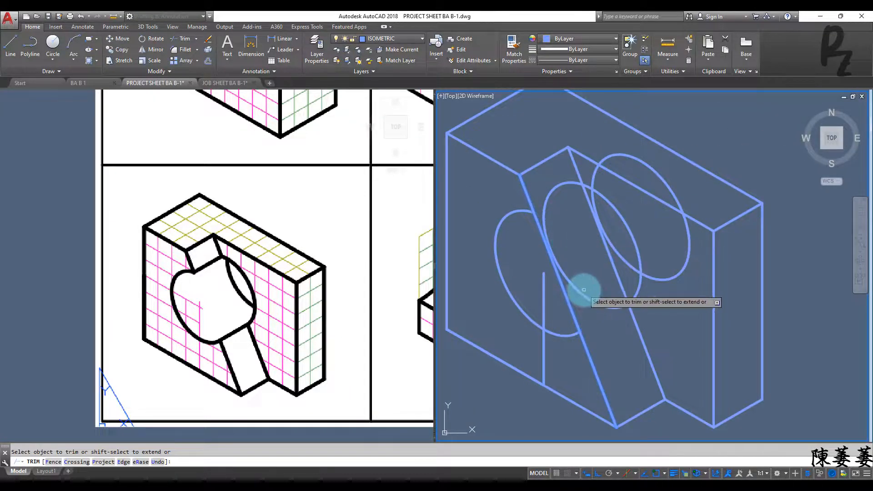
key(Escape)
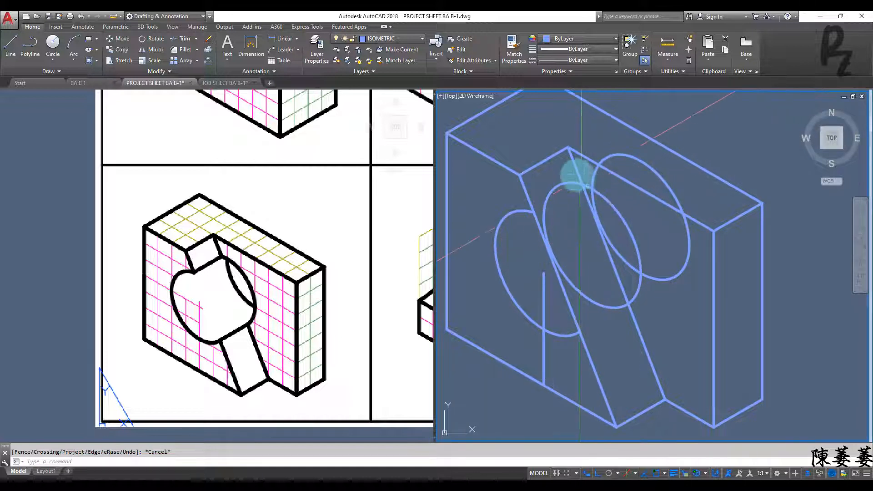
key(Return)
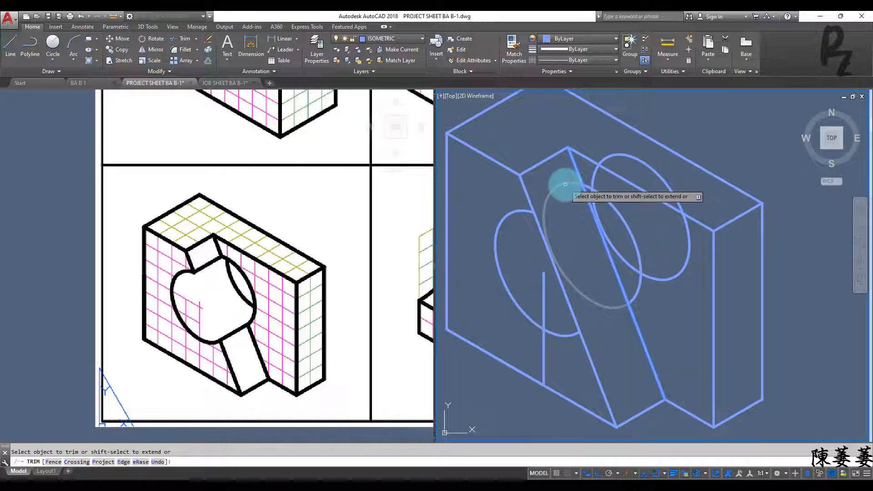
key(Return)
middle_drag(611, 224, 585, 252)
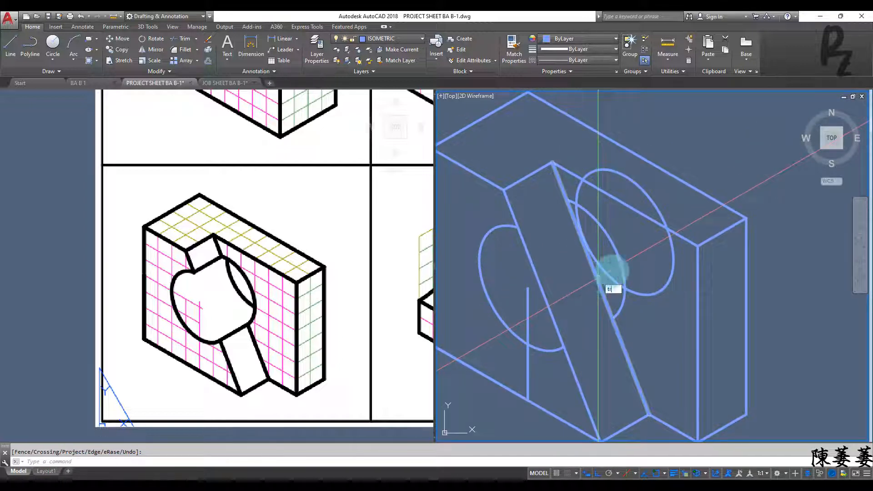
- Trim the right slanted line between the two ends of the second ellipse's arc
text(tr)
key(Return)
key(Return)
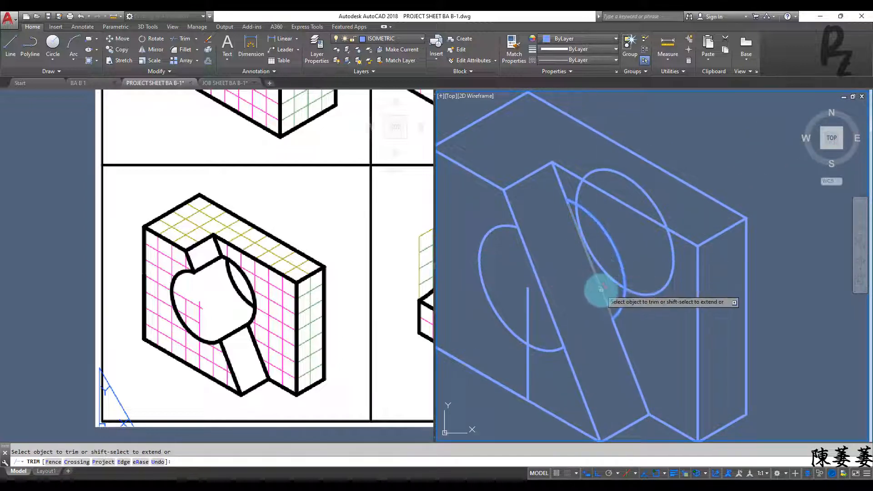
key(Escape)
key(Escape)
- Draw two lines connecting the upper and lower ends of the front hole arc to those of the second arc
middle_drag(575, 276, 577, 293)
text(l)
key(Return)
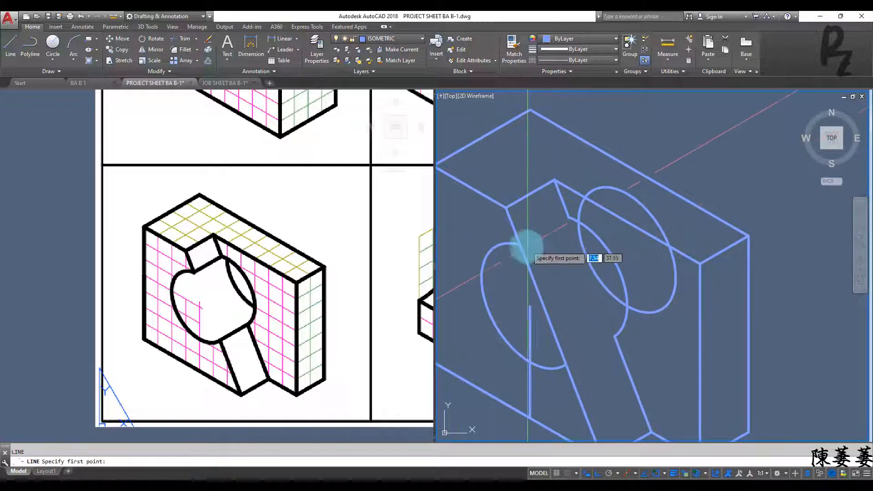
click(519, 244)
click(567, 219)
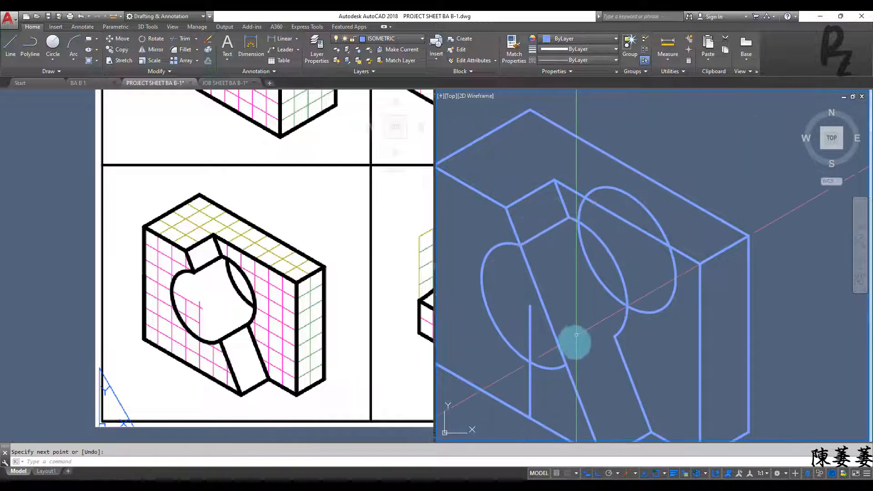
key(Return)
key(Return)
key(Escape)
- Erase the vertical construction line and trim the left slanted line where it crosses the hole opening
click(531, 332)
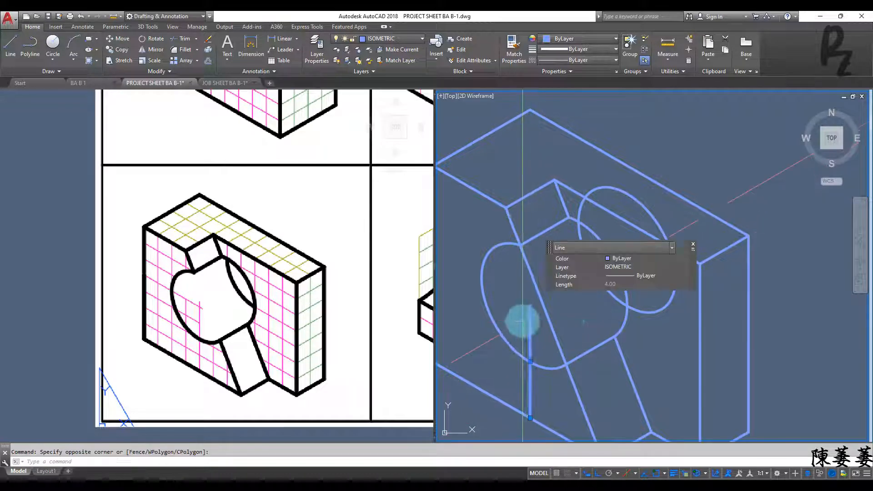
key(Delete)
text(tr)
key(Return)
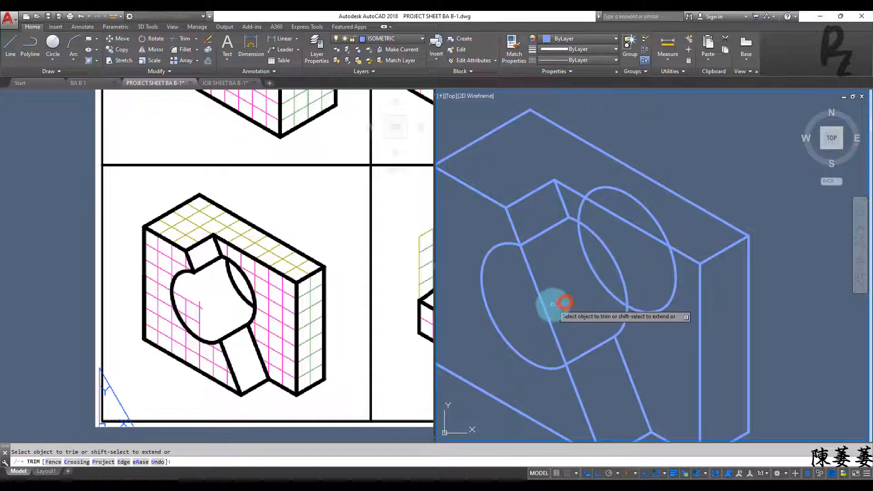
key(Return)
click(546, 309)
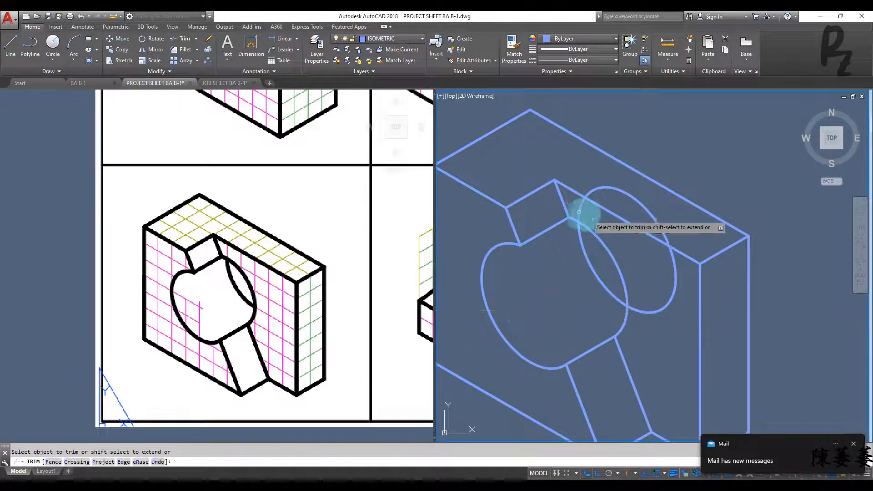
- Trim the rearmost ellipse to the arc visible inside the hole and erase its leftover piece outside
click(647, 312)
key(Escape)
click(653, 216)
key(Delete)
scroll(671, 226, down, 4)
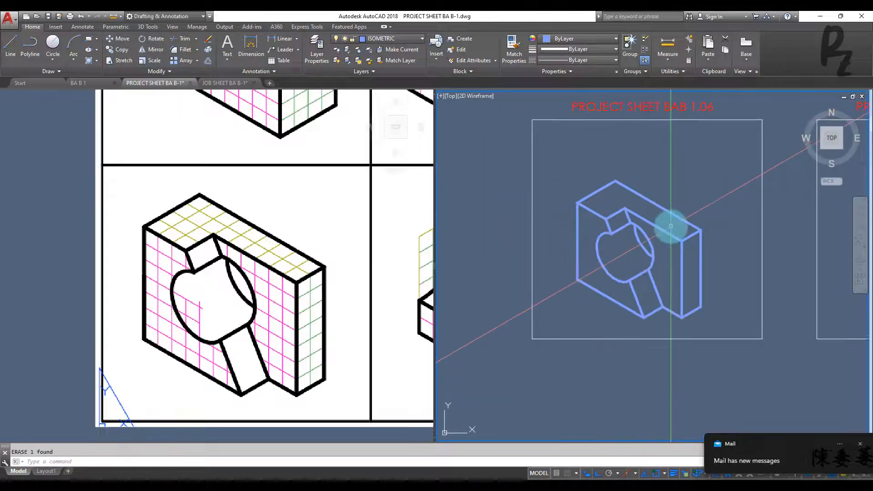
- In the next empty frame, draw the curved part's right-end profile: 2 units down, 5 back, 6 up and 1 forward
middle_drag(673, 257, 663, 254)
click(272, 254)
middle_drag(358, 275, 110, 275)
click(762, 235)
scroll(759, 239, down, 2)
middle_drag(760, 239, 605, 237)
scroll(664, 238, up, 4)
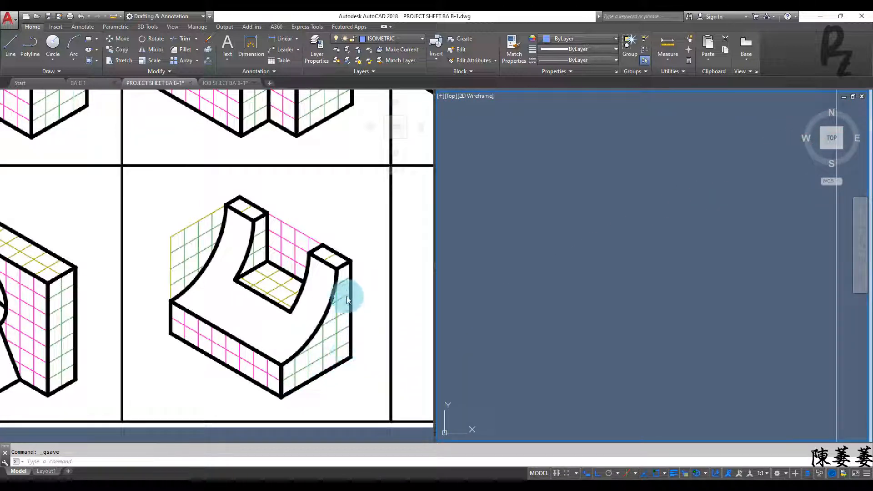
text(l)
key(Return)
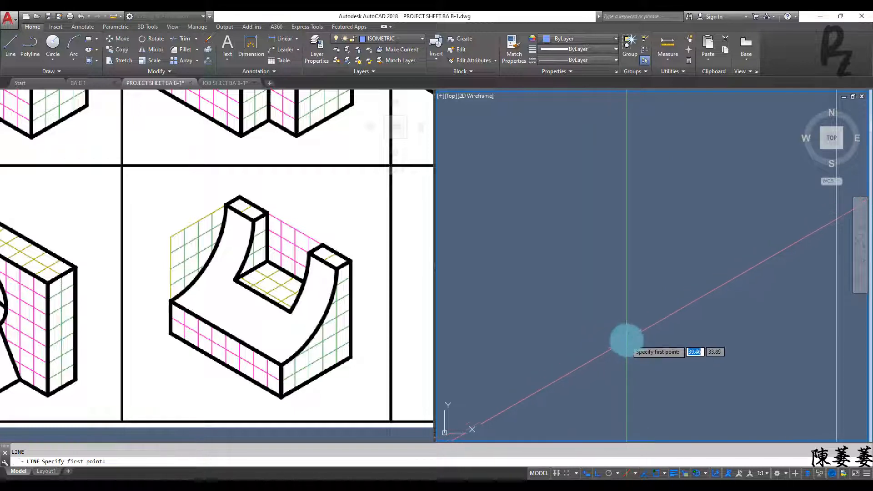
click(637, 332)
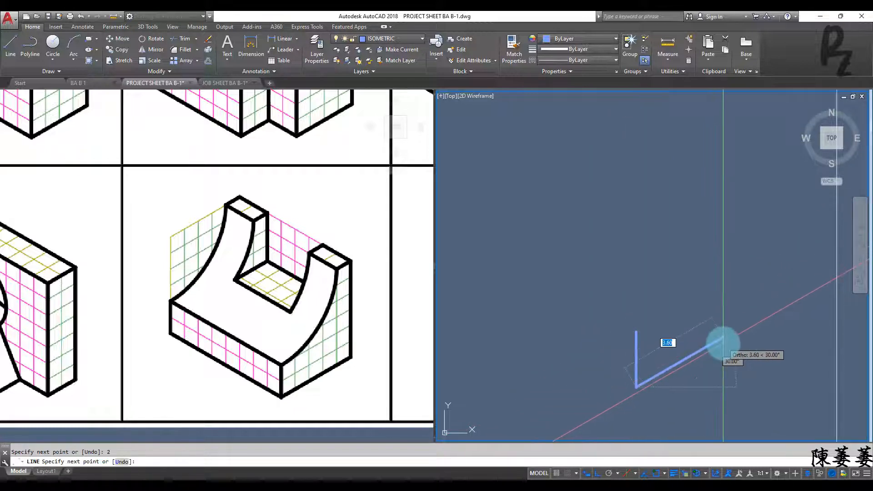
text(5)
key(Return)
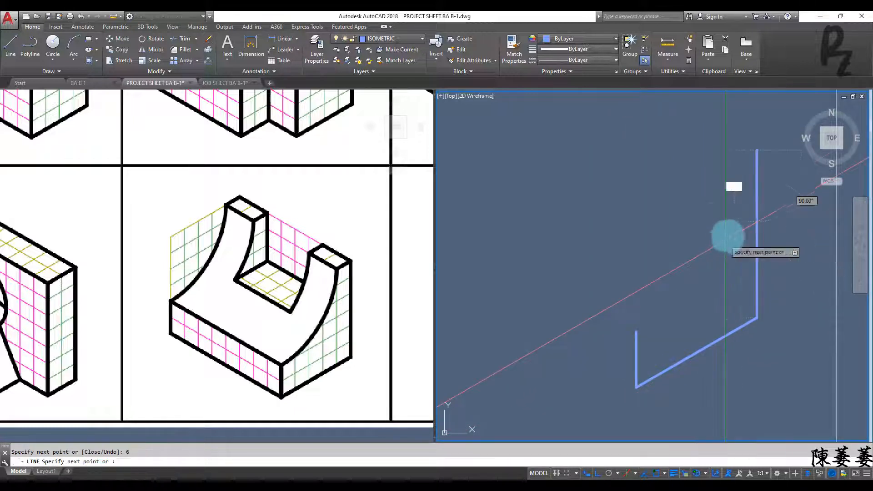
text(1)
key(Return)
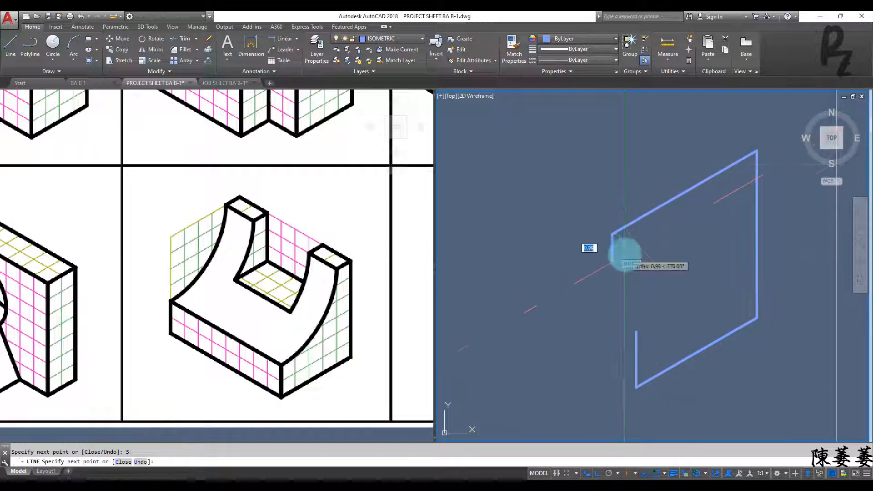
key(Escape)
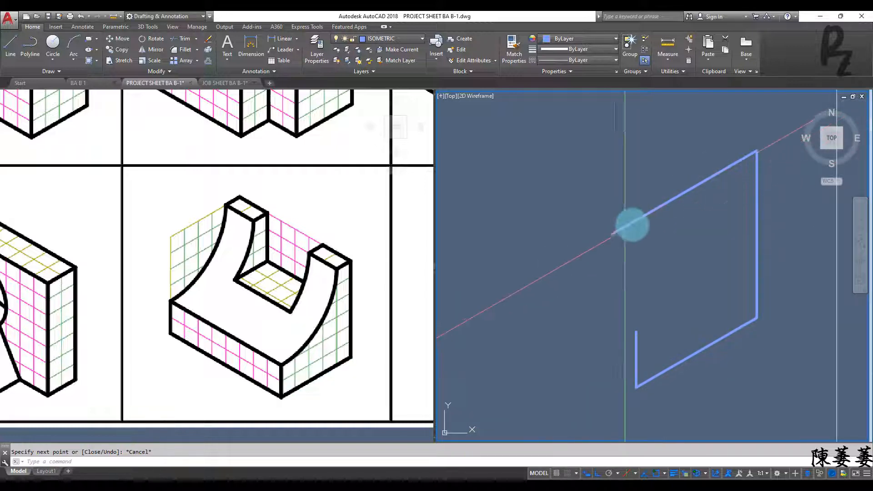
- Erase the 5-unit line extending forward from the profile's 1-unit top edge
click(632, 226)
click(607, 205)
key(Delete)
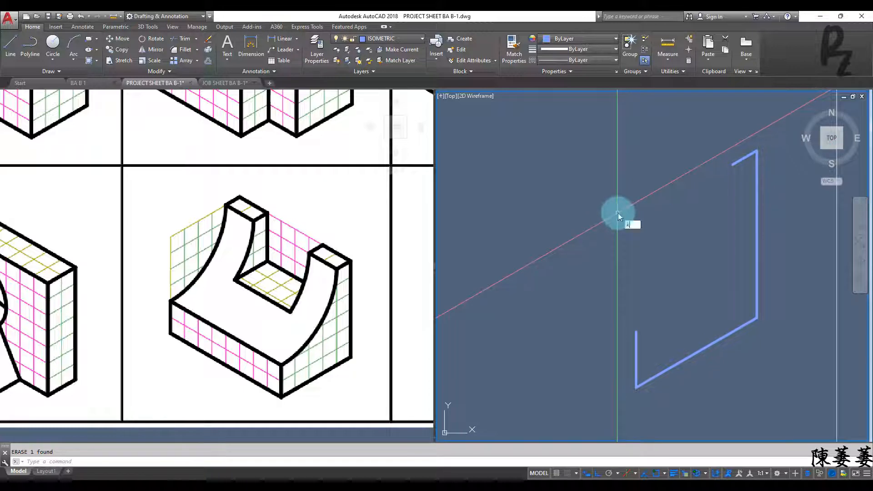
key(Return)
key(Escape)
key(Escape)
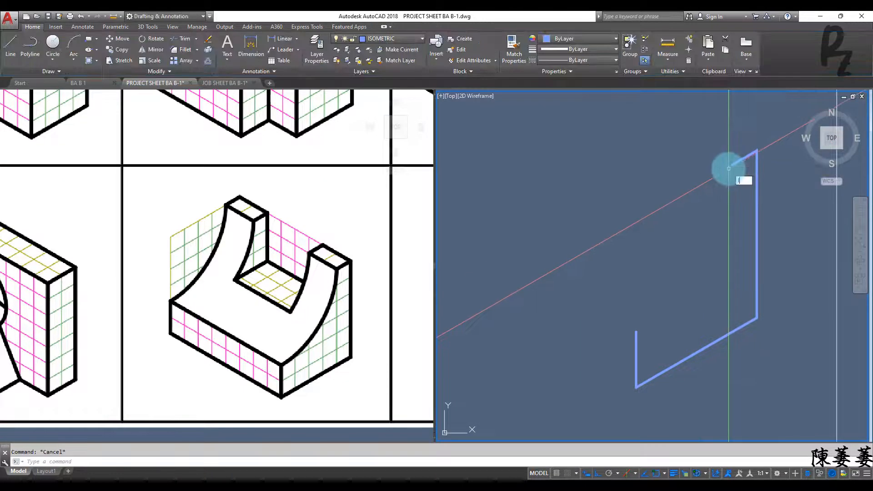
- Draw a construction line from the 1-unit top edge's end forward to directly above the short front vertical edge
text(l)
key(Return)
click(730, 168)
key(Escape)
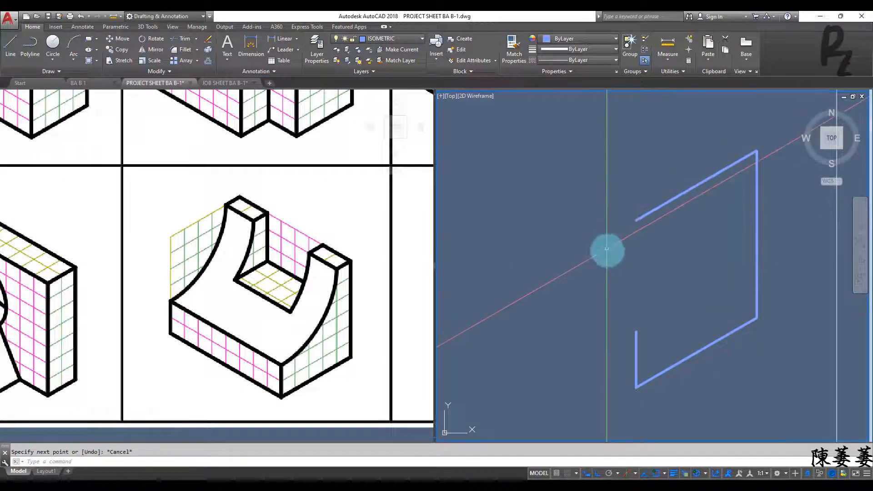
- Draw an isocircle centred on the construction line's front end and passing through the top of the front vertical edge
text(el)
key(Return)
text(i)
key(Return)
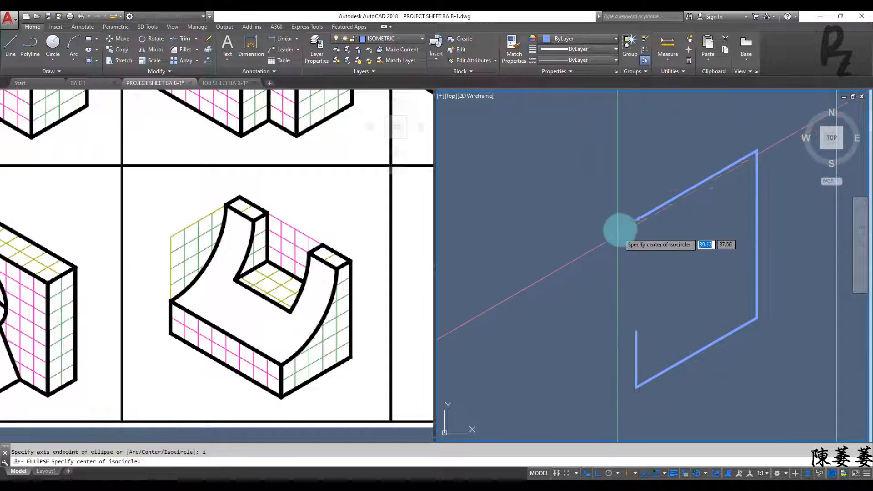
click(636, 223)
click(636, 332)
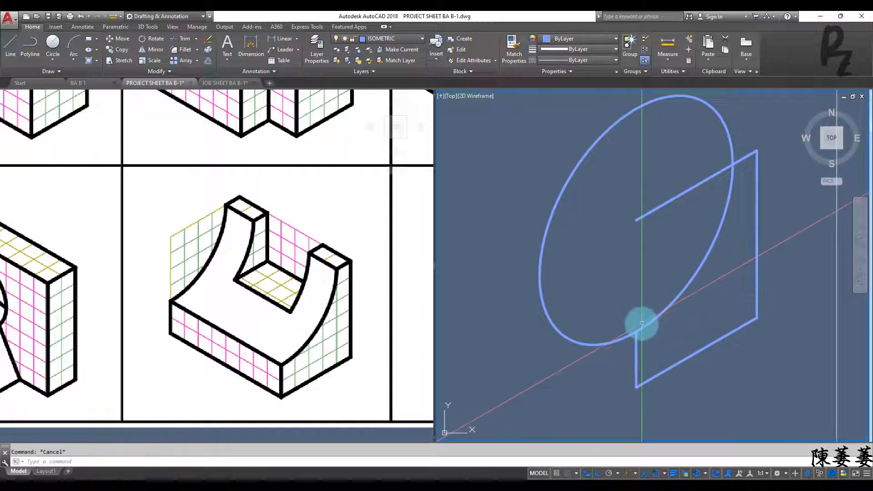
- Trim the isocircle to the concave arc between the front and top edges, and erase the construction line
text(tr)
key(Return)
right_click(647, 277)
click(677, 244)
click(546, 158)
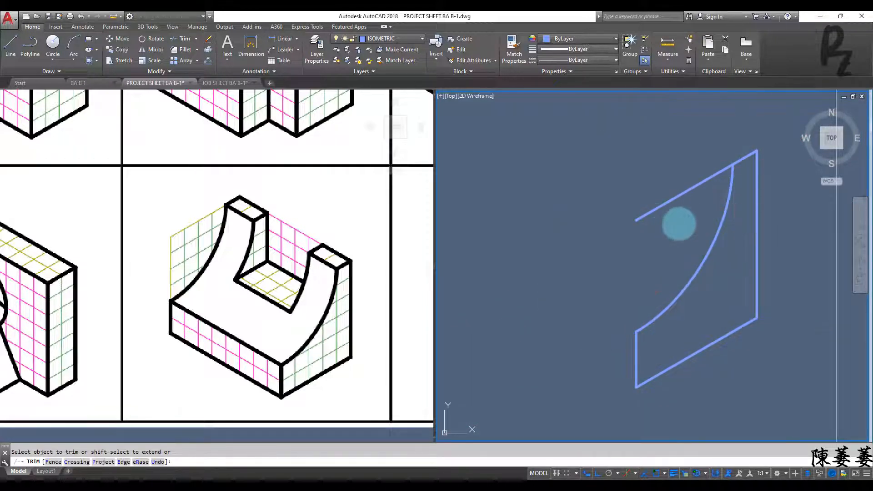
key(Escape)
click(678, 224)
click(634, 194)
key(Delete)
- Copy the front vertical edge, concave arc and short top edge along the left isoplane axis at 2, 6 and 8 units
scroll(695, 282, down, 2)
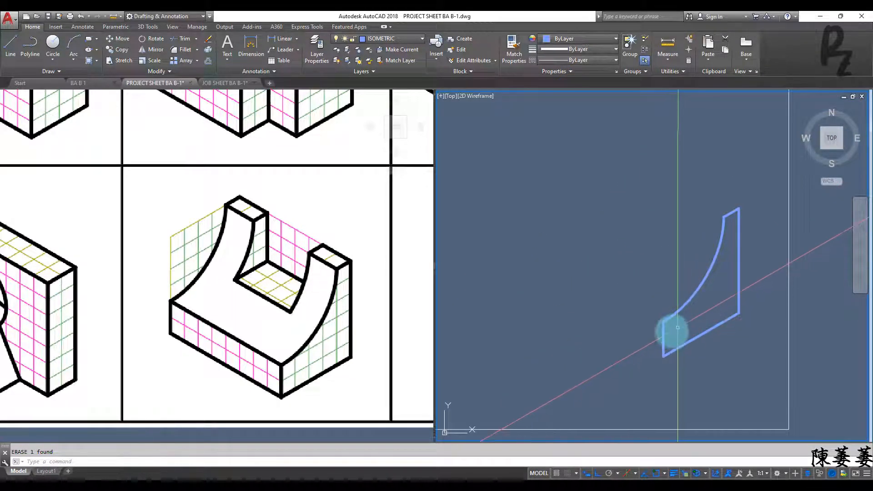
click(674, 331)
click(626, 283)
middle_drag(708, 254, 602, 286)
click(630, 271)
click(624, 263)
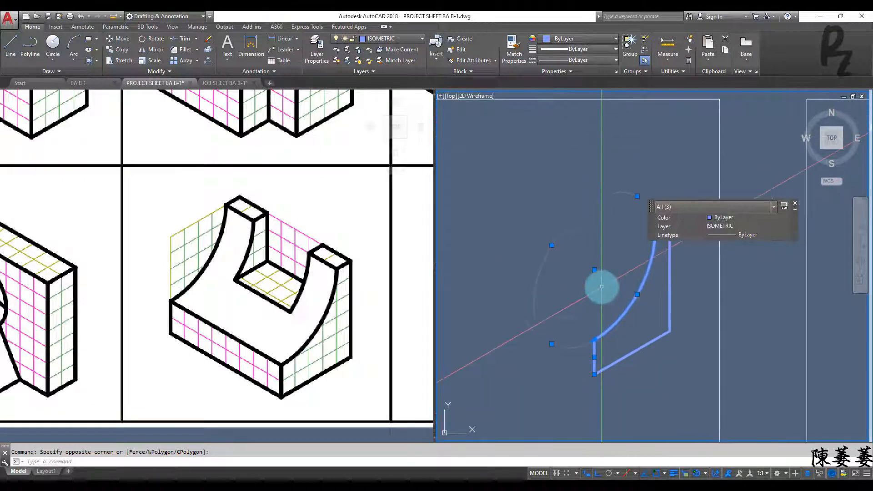
text(co)
key(Return)
key(F5)
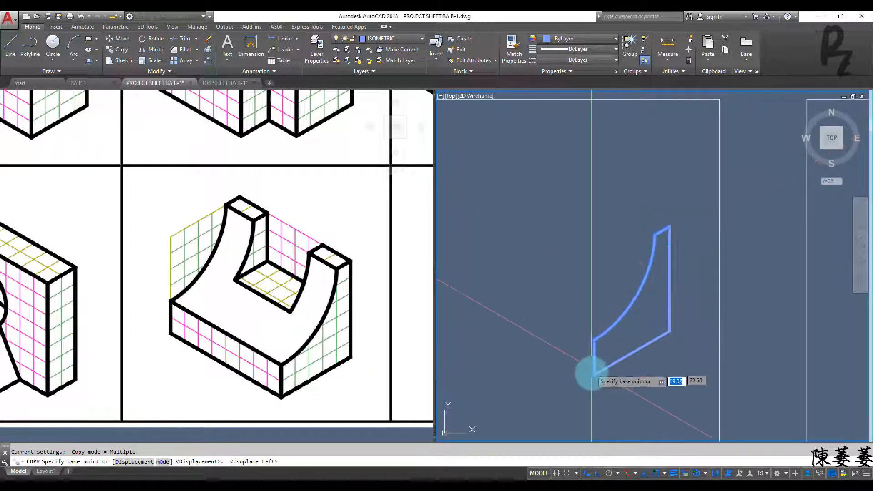
click(595, 375)
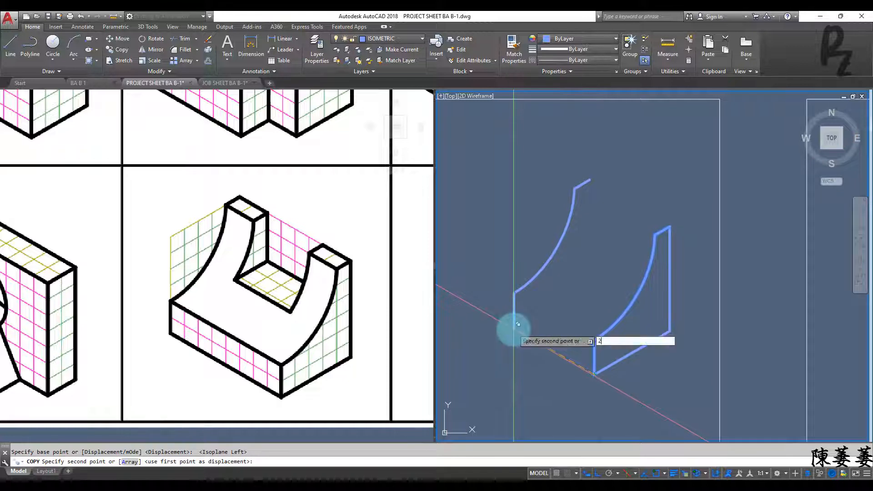
text(2)
key(Return)
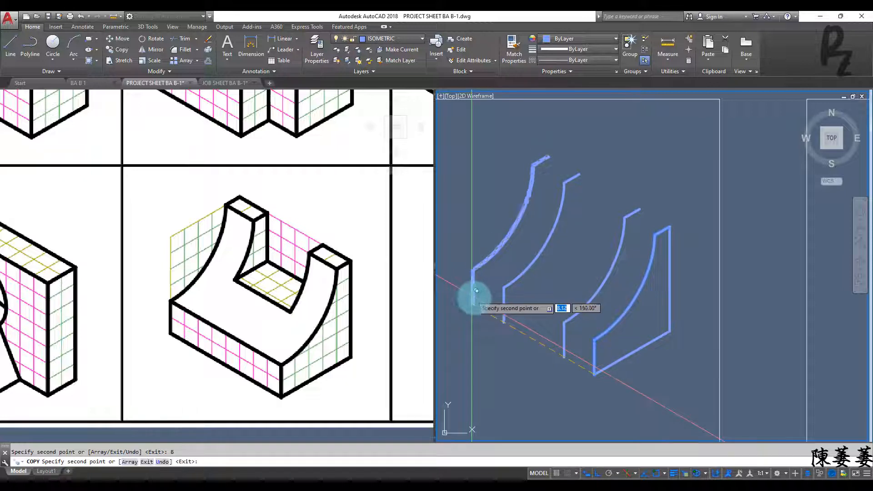
key(Escape)
- Draw a line joining the rear ends of the short top edges on the two leftmost profile copies
text(l)
key(Return)
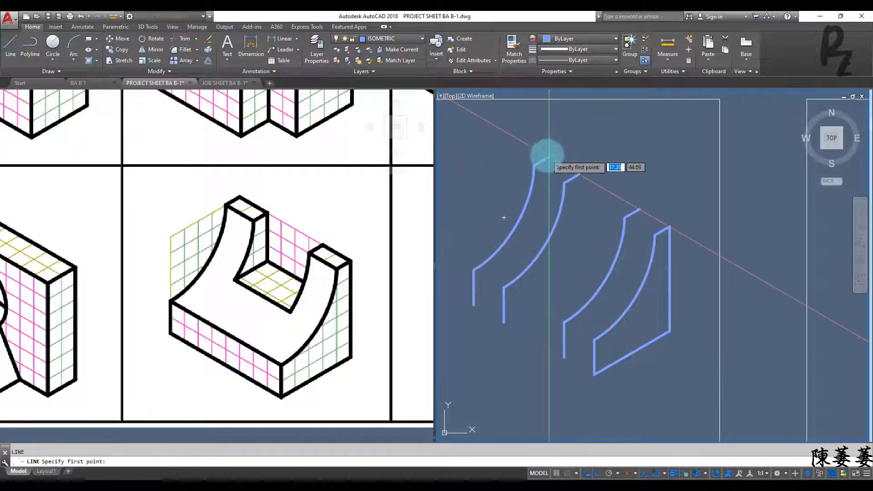
click(550, 158)
key(Return)
key(Return)
key(Escape)
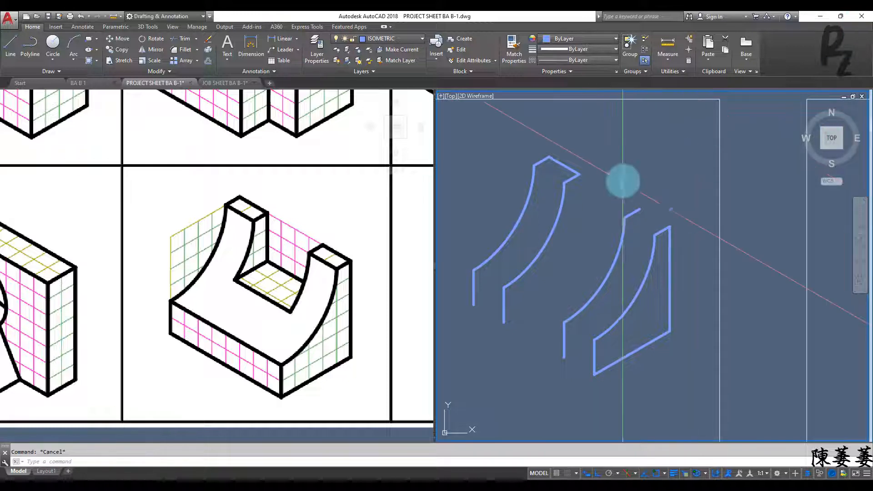
- Copy the rear top edge of each prong to the upper ends of its arcs, closing both top faces
click(571, 160)
click(555, 165)
text(co)
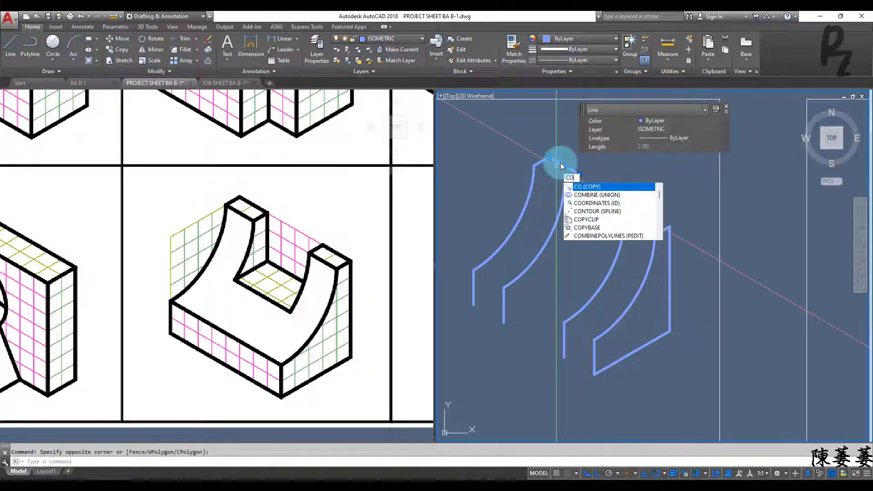
key(Return)
click(550, 158)
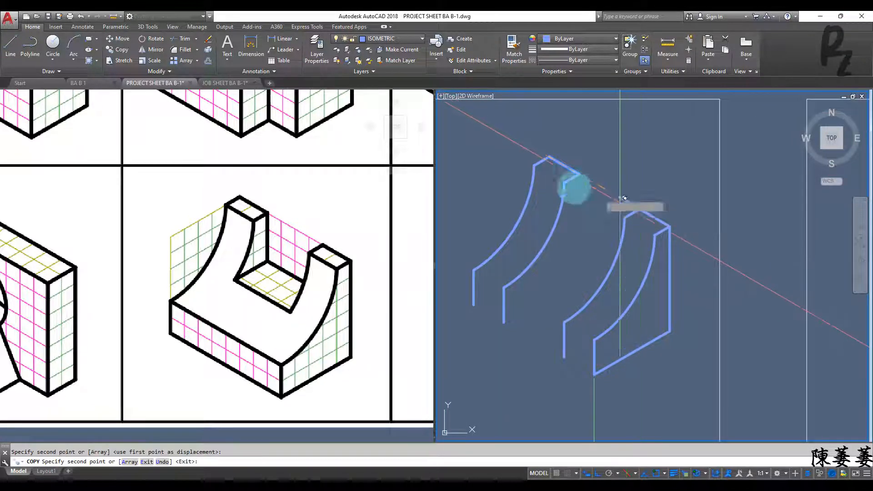
click(534, 165)
click(633, 216)
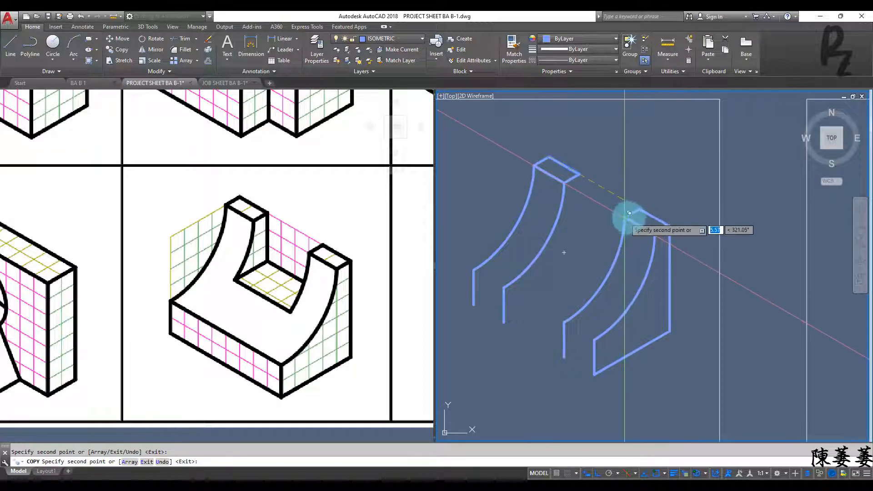
key(Escape)
- Draw a line 3 units down from the left prong's rear top corner, and on along the top isoplane forward past its inner arc
text(l)
key(Return)
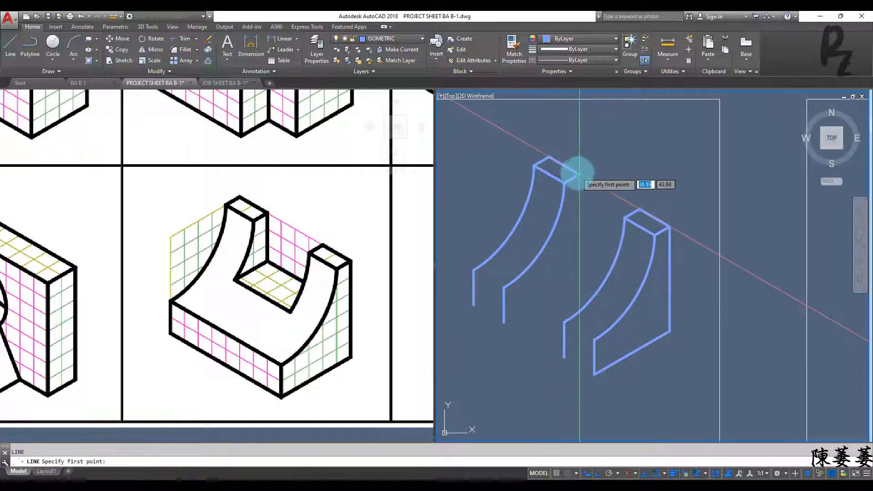
click(579, 173)
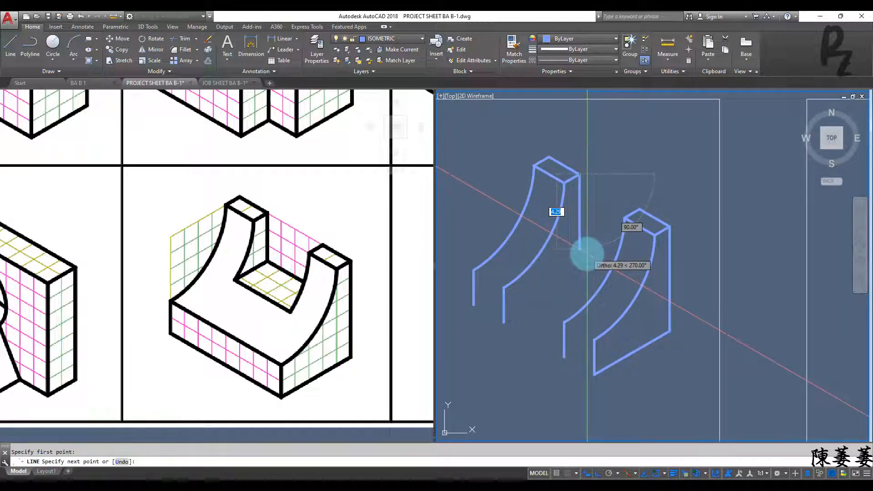
text(3)
key(Return)
key(F5)
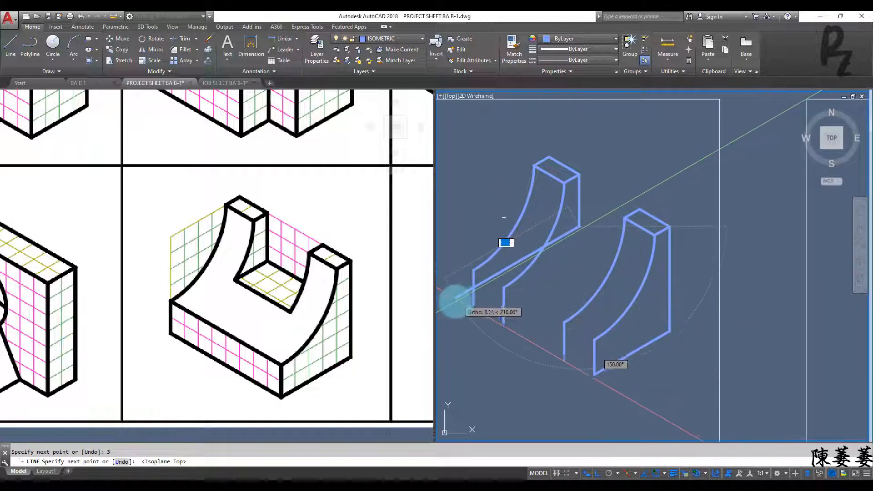
key(Escape)
- Trim the left prong's inner arc and the slot floor line beyond the point where they cross
scroll(551, 255, up, 2)
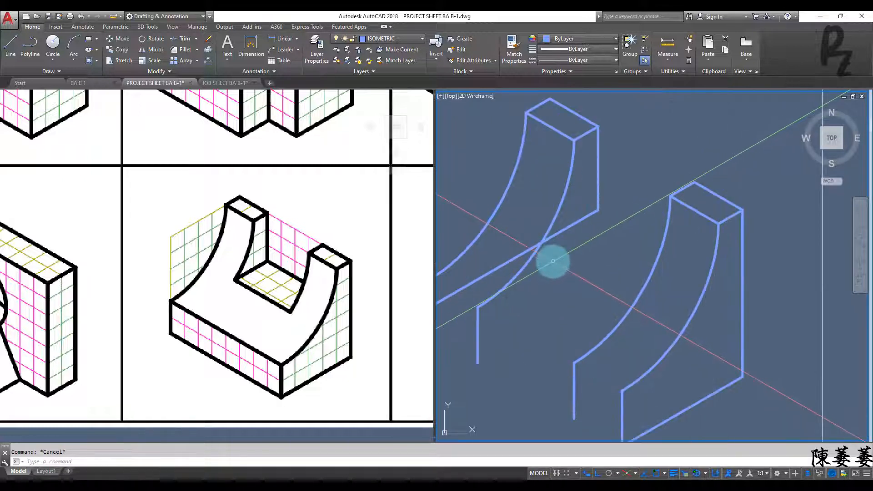
text(tr)
key(Return)
key(Return)
click(559, 258)
click(524, 268)
click(526, 247)
click(520, 258)
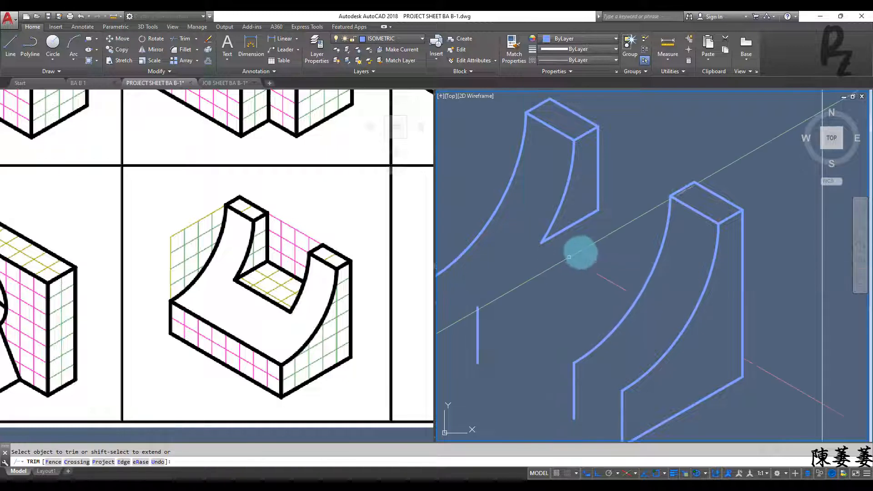
key(Escape)
- Draw the slot floor's front edge across to the right prong's inner arc, and trim the arc's lower part and the overshoot
scroll(573, 249, down, 2)
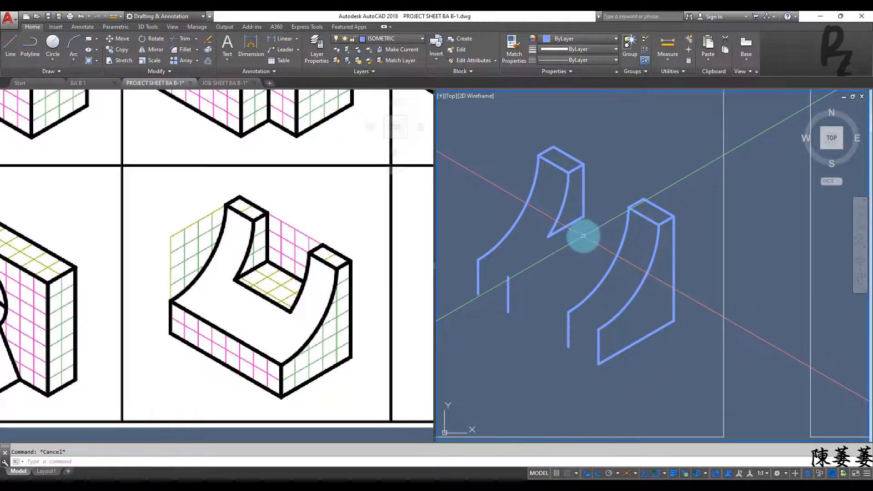
text(l)
key(Return)
click(549, 236)
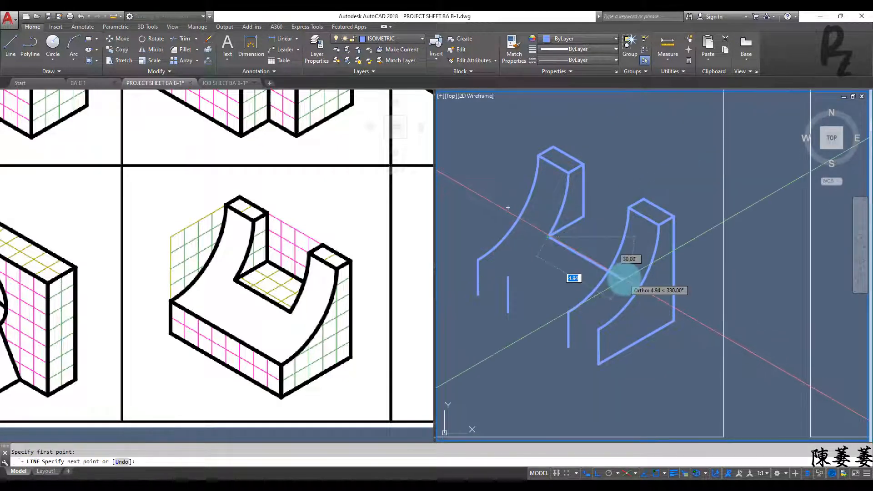
key(Escape)
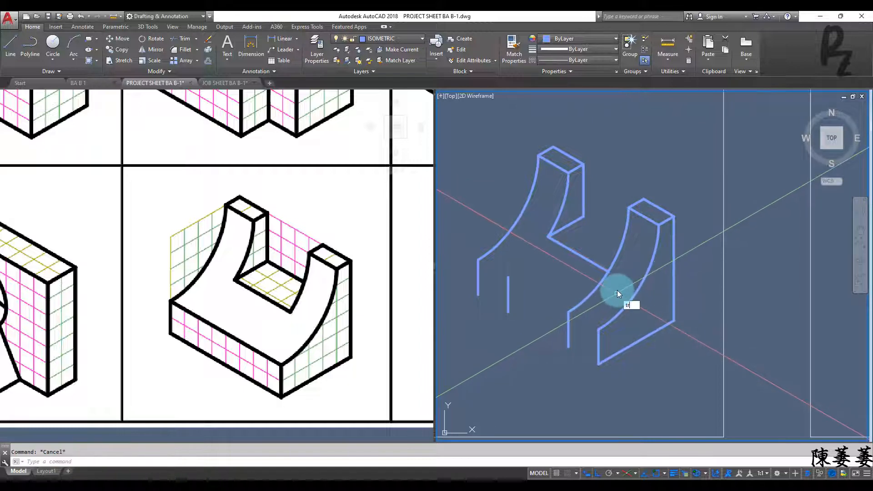
text(tr)
key(Return)
key(Return)
click(614, 292)
click(592, 285)
key(Escape)
- Copy the slot floor's front edge to the slot's rear corner and trim the part extending past the right prong's inner arc
click(588, 245)
click(556, 258)
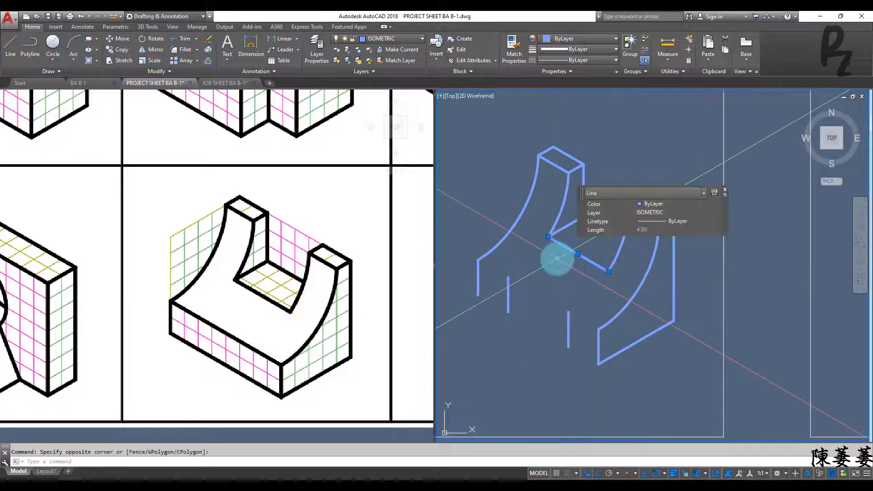
text(co)
key(Return)
click(549, 236)
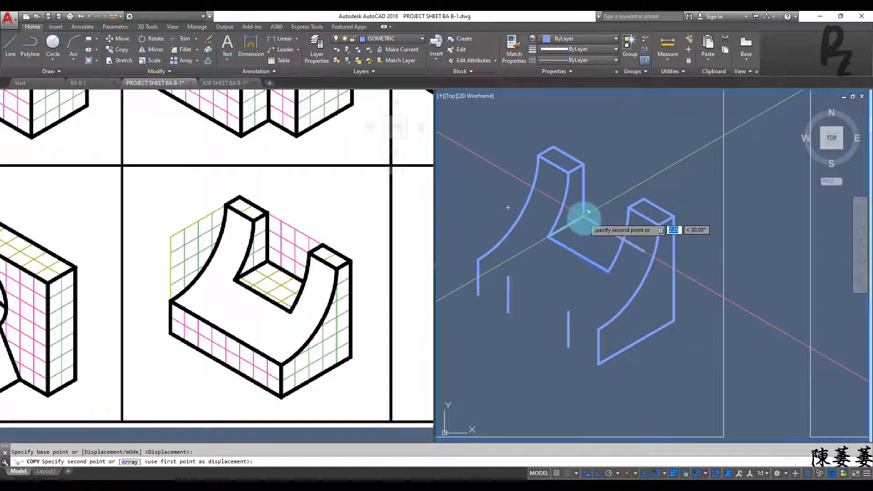
click(584, 217)
key(Escape)
text(tr)
key(Return)
key(Return)
click(629, 263)
click(634, 240)
key(Escape)
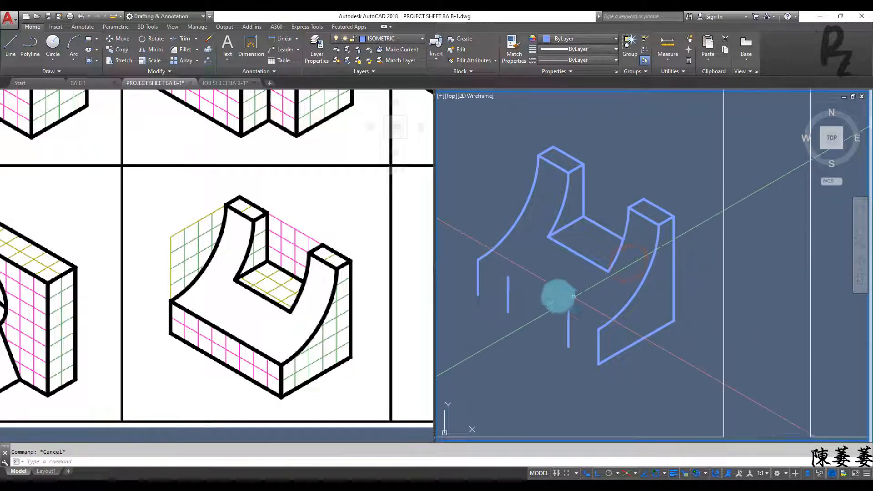
- Draw the bottom and top edges of the part's front face between the outer vertical edges
text(l)
key(Return)
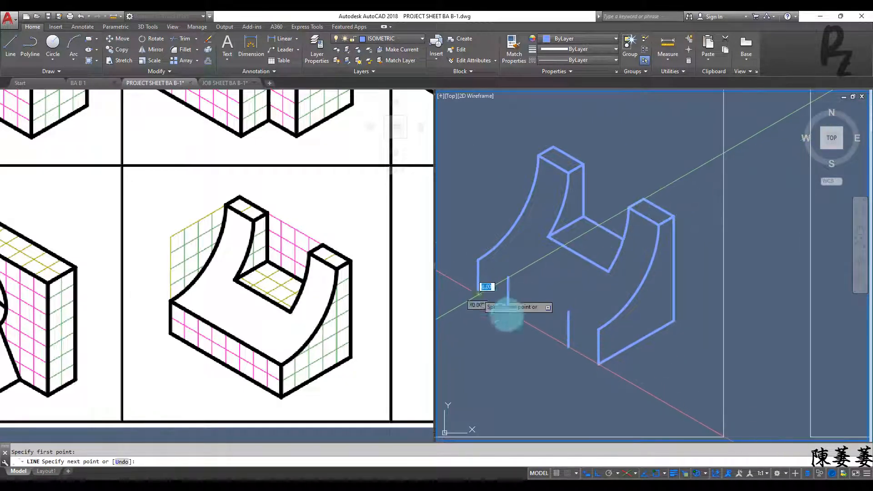
click(599, 365)
key(Return)
key(Return)
click(598, 329)
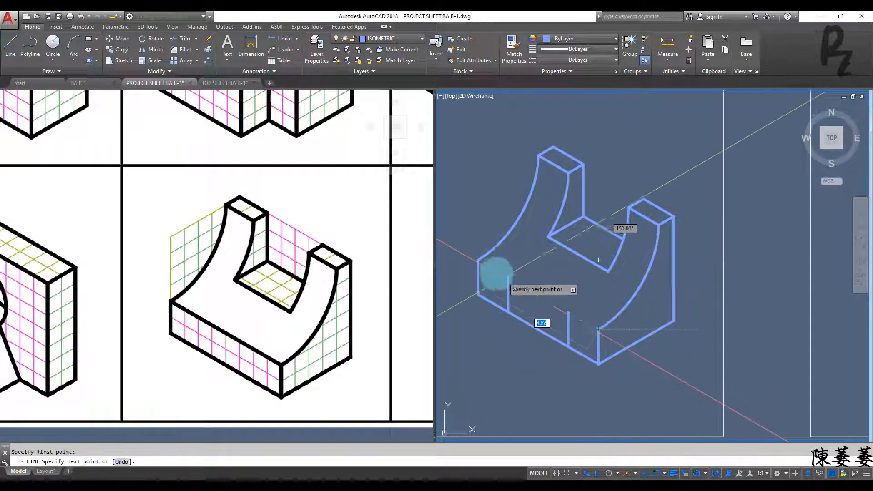
key(Escape)
- Erase the two leftover vertical lines inside the front face and save the drawing
drag(579, 332, 523, 291)
key(Delete)
click(303, 298)
key(ctrl+s)
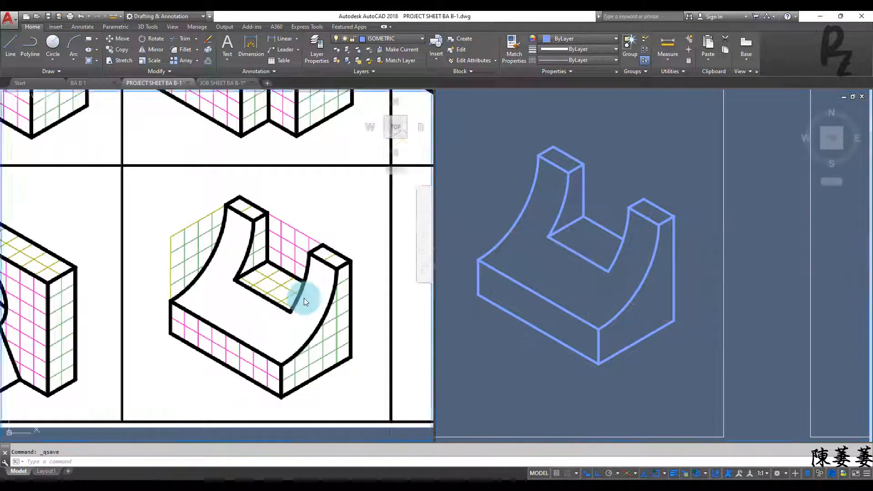
- Start the sloped block in the next empty frame with a 2-unit vertical line on the right isoplane
scroll(302, 298, down, 5)
scroll(288, 299, up, 5)
middle_drag(391, 298, 249, 290)
click(768, 299)
middle_drag(764, 310, 610, 283)
click(163, 299)
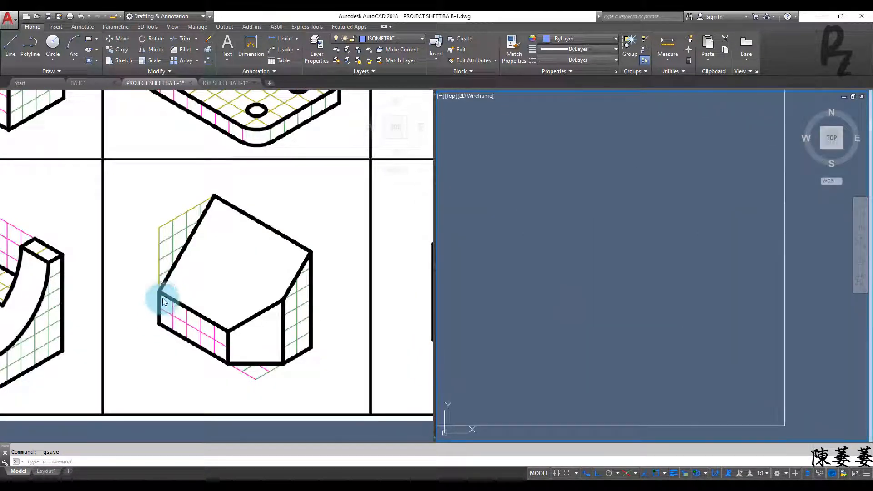
key(F5)
middle_drag(582, 284, 683, 283)
middle_drag(667, 324, 612, 353)
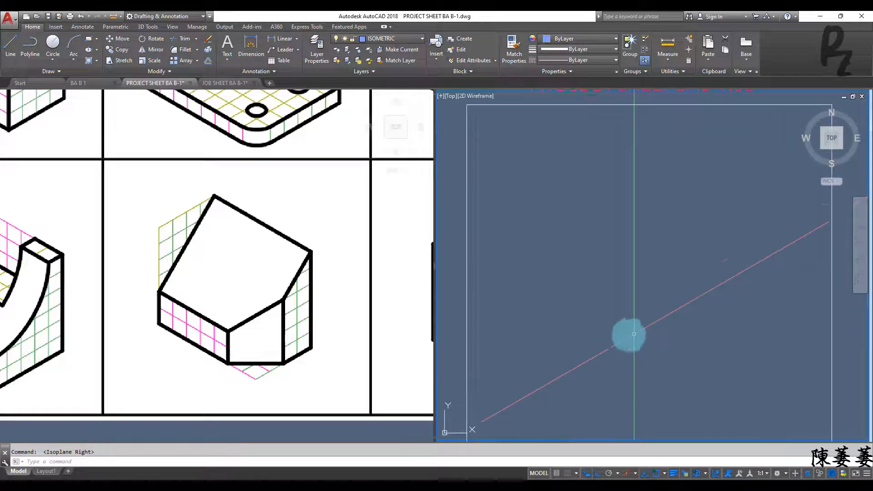
key(l)
key(Return)
click(566, 375)
text(2)
key(Return)
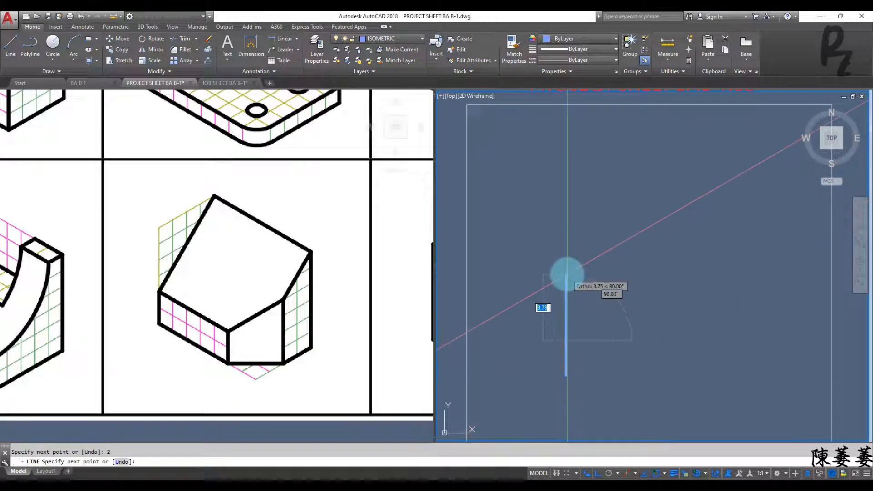
- Continue 4 units up and 4 along the right isoplane, draw the slope back to the 2-unit edge's top, and erase the construction lines
text(4)
key(Return)
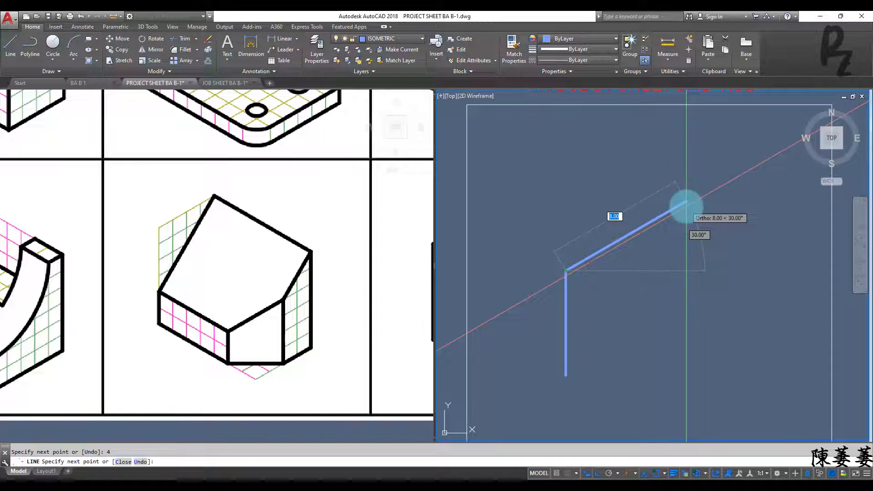
text(4)
key(Return)
click(566, 339)
key(Escape)
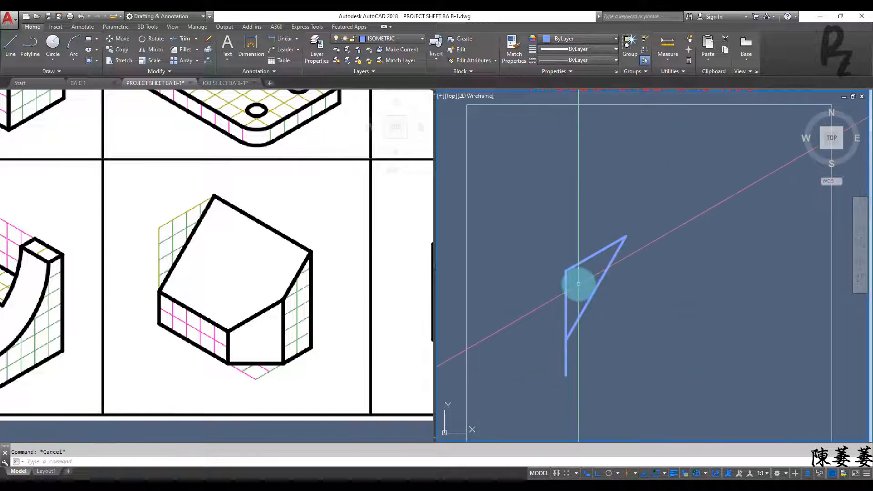
click(578, 284)
click(542, 234)
key(Delete)
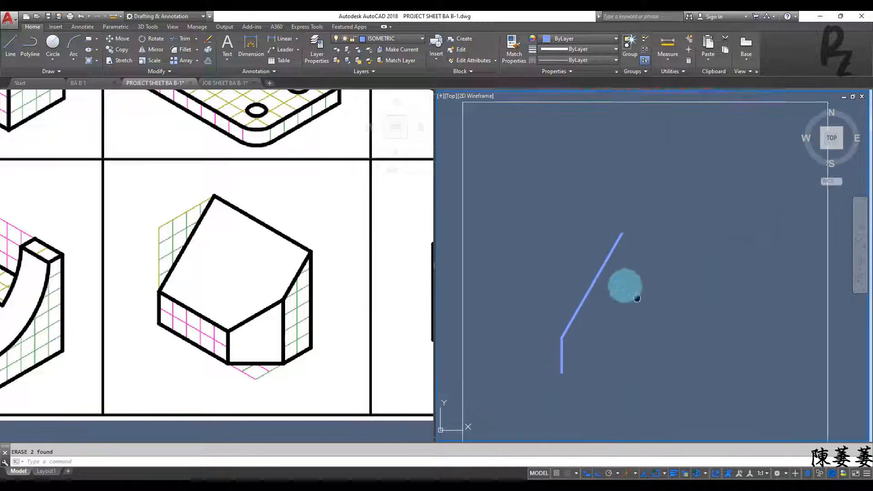
- Draw a 7-unit top rear edge from the slope's upper end along the left isoplane axis
click(175, 334)
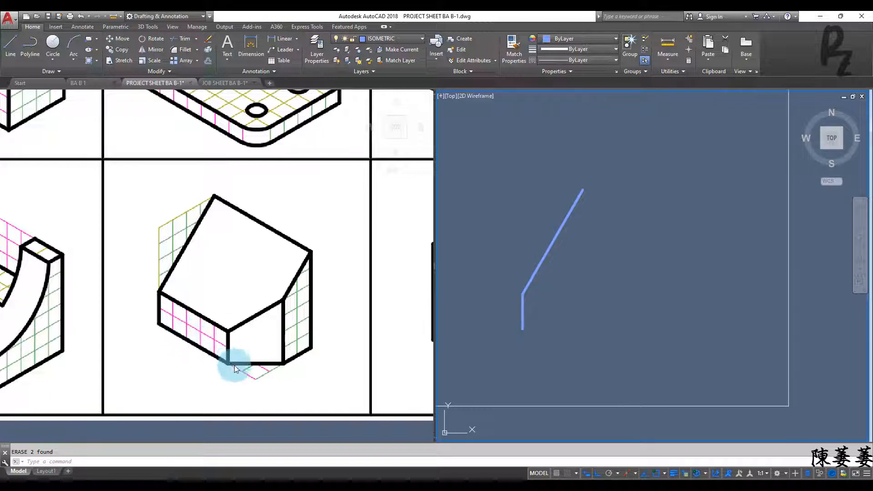
text(l)
key(Return)
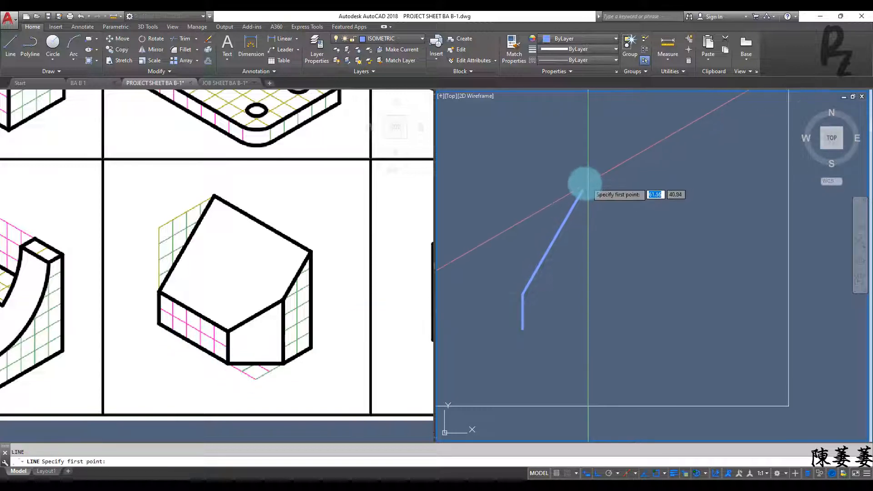
click(583, 189)
key(F5)
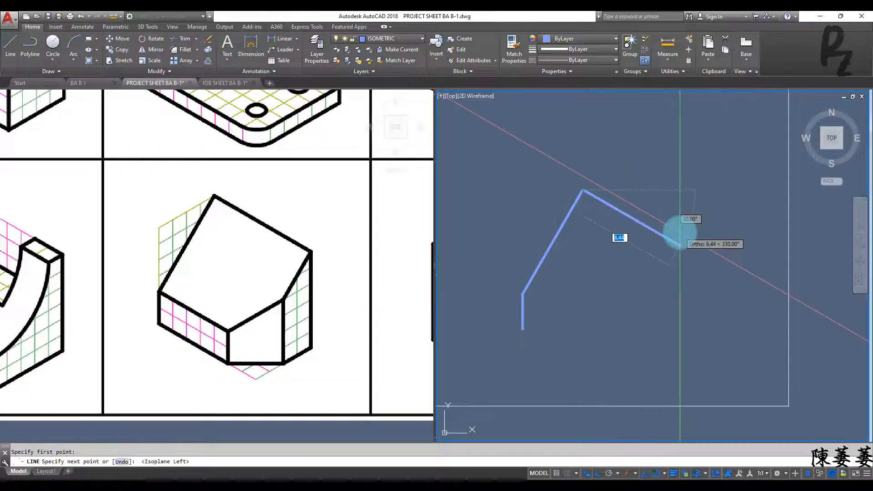
key(Return)
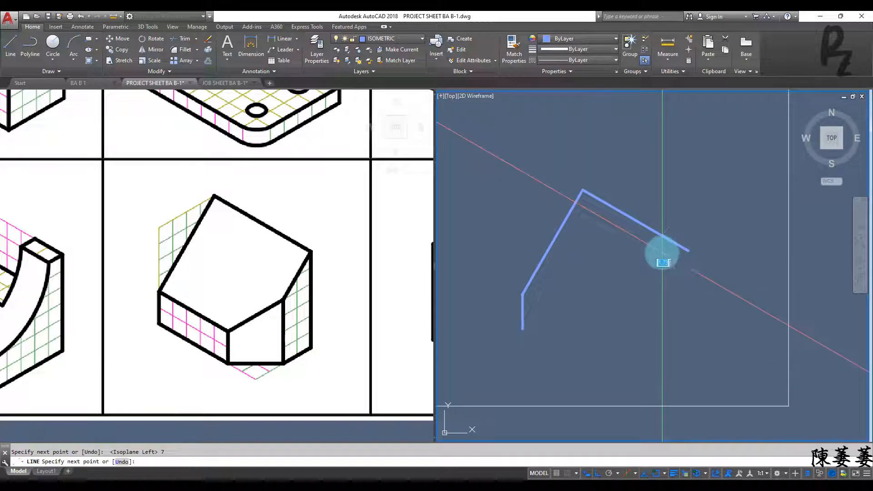
key(Escape)
key(Escape)
- Copy the sloping line and short vertical edge to the other end of the 7-unit top edge
click(570, 250)
click(546, 224)
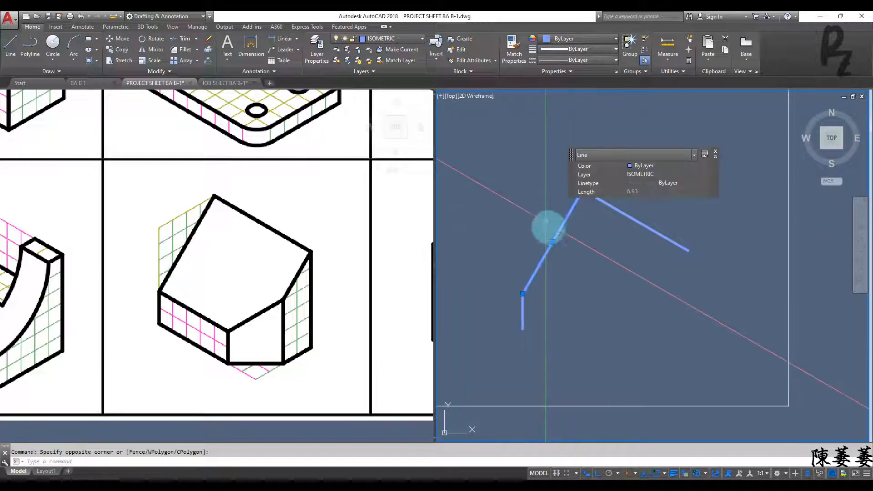
click(542, 311)
click(511, 312)
text(co)
key(Return)
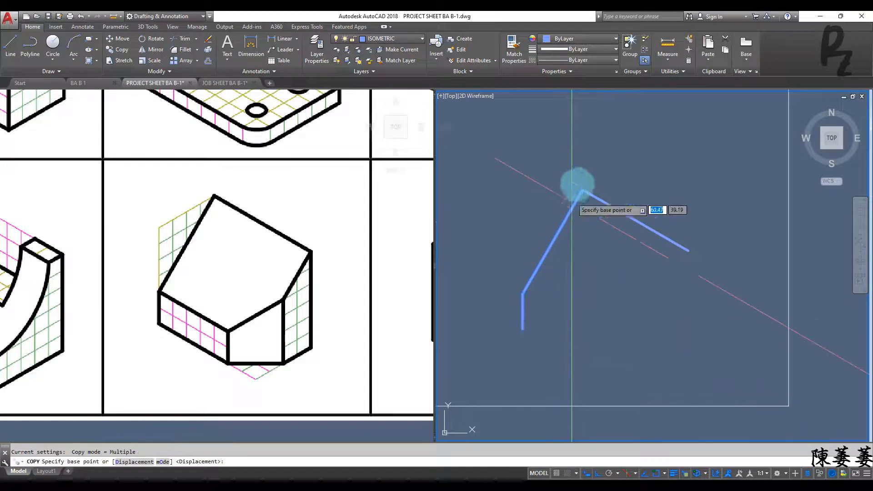
click(582, 191)
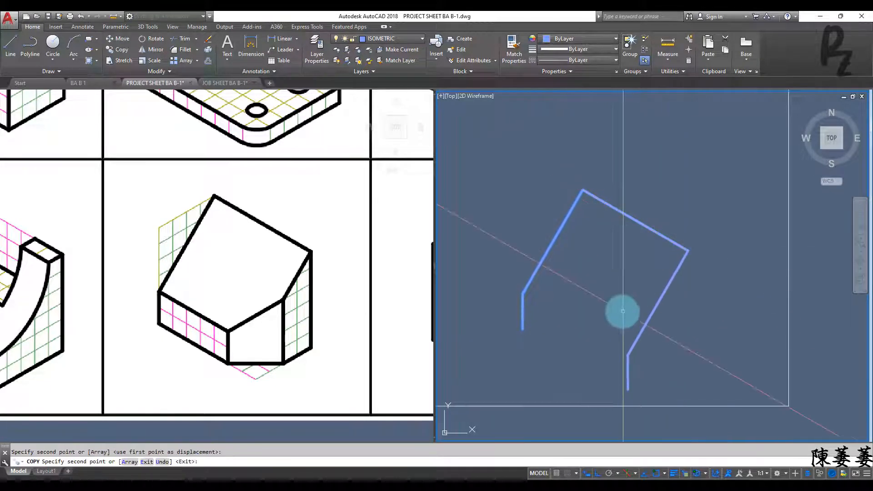
key(Escape)
key(Escape)
- Copy the 7-unit top edge to the upper and lower ends of the front vertical edge
middle_drag(620, 304, 600, 252)
click(627, 203)
click(615, 142)
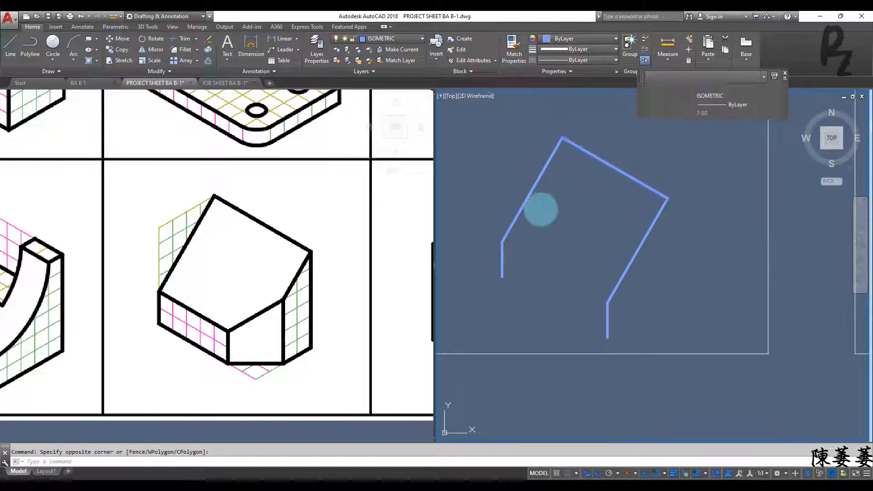
text(co)
key(Return)
click(562, 138)
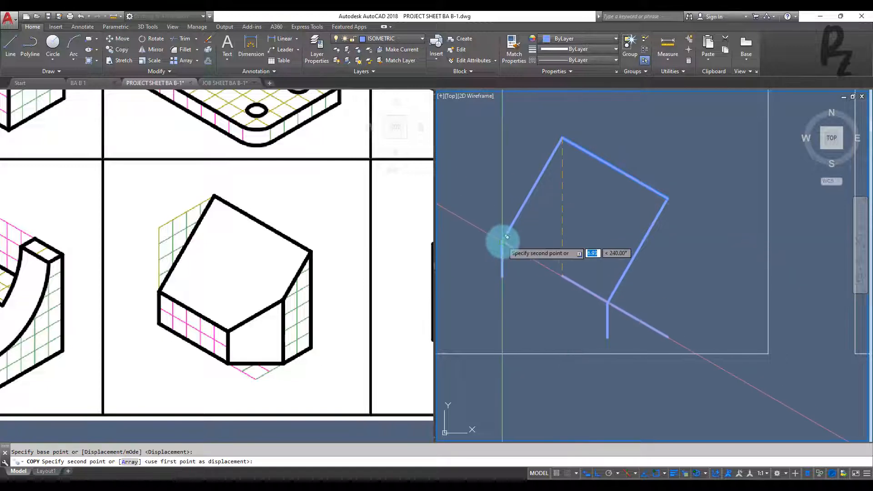
click(502, 277)
key(Escape)
- Draw a 4-unit lower edge from the front vertical edge's base along the right-hand isometric axis, and continue up to the slope's upper corner
middle_drag(653, 286, 612, 237)
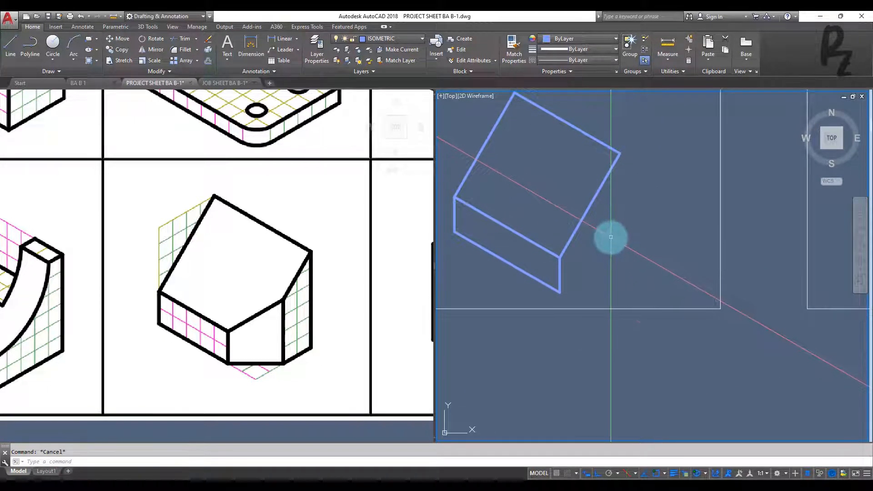
text(l)
key(Return)
key(F5)
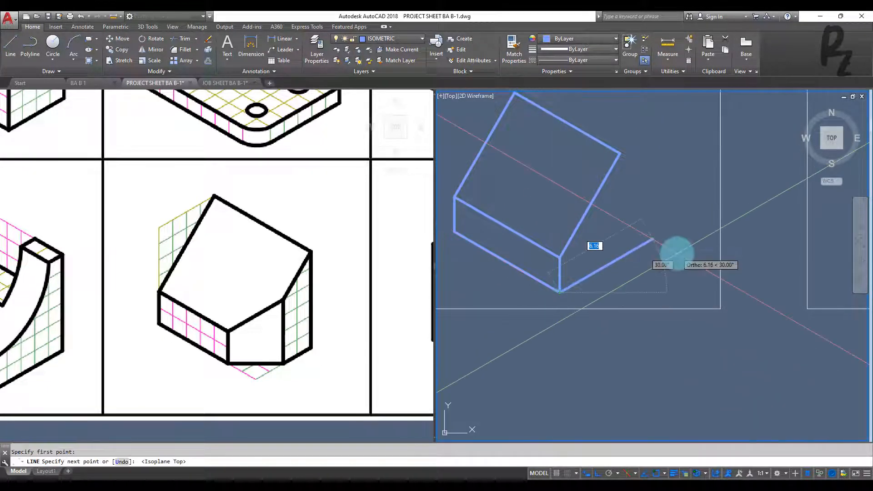
key(Return)
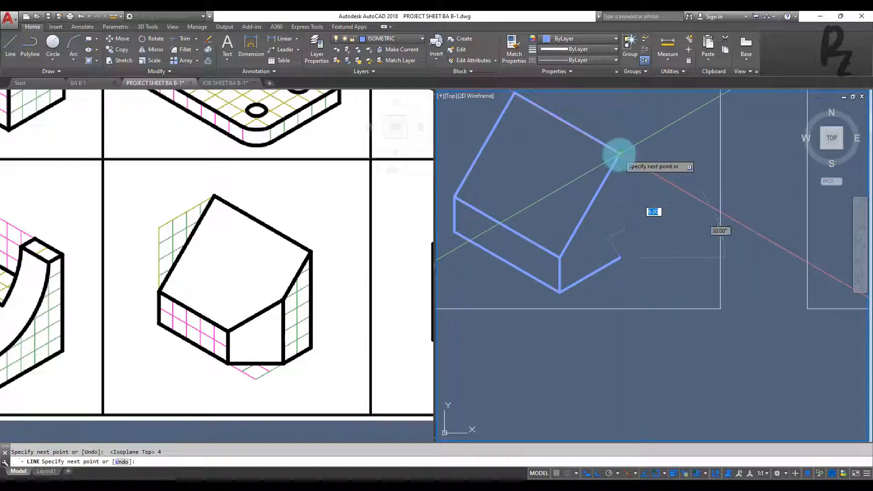
click(620, 154)
key(Escape)
key(Escape)
- Draw a vertical line from the midpoint of the 4-unit lower edge up past the sloping edge
middle_drag(616, 228, 643, 246)
scroll(578, 293, up, 3)
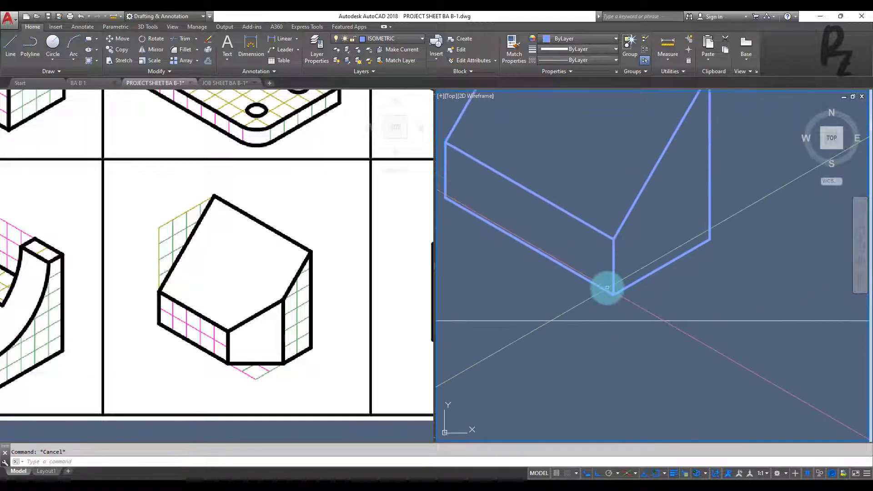
key(space)
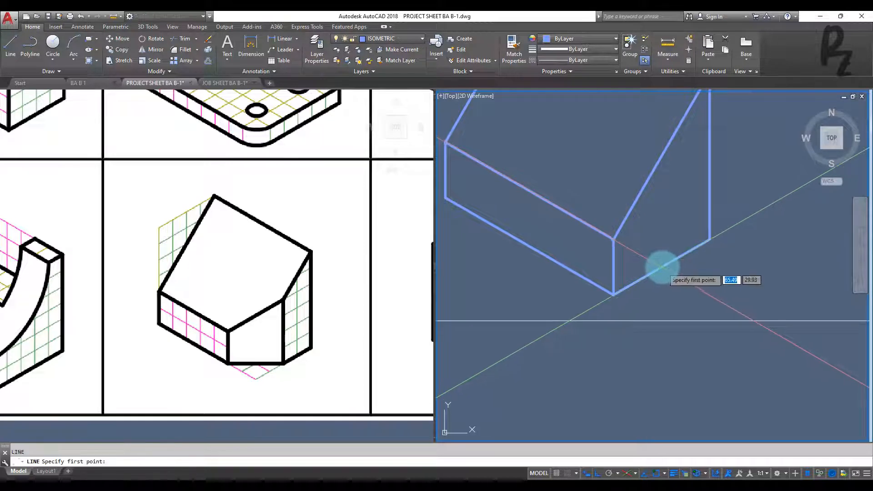
click(661, 120)
key(Escape)
middle_drag(600, 228, 643, 244)
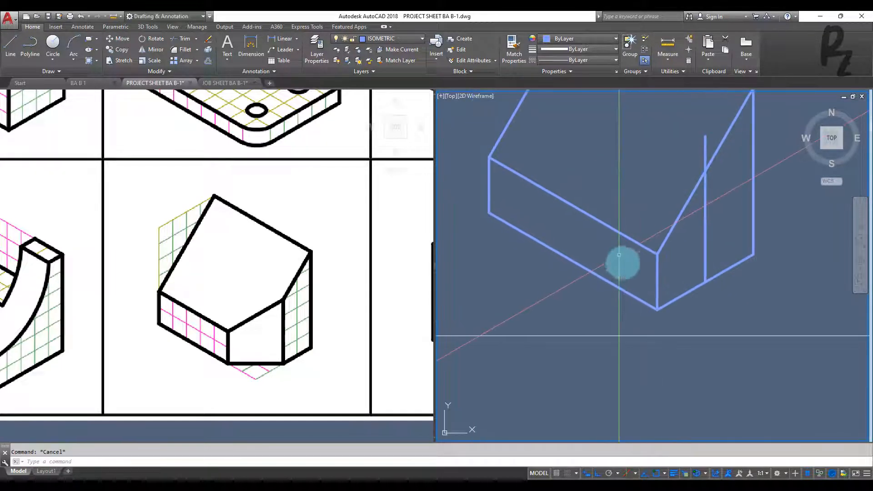
- From the front bottom corner, draw 2 units back along the lower edge, 2 units up, and across to where the vertical line crosses the slope
key(space)
click(657, 309)
key(F5)
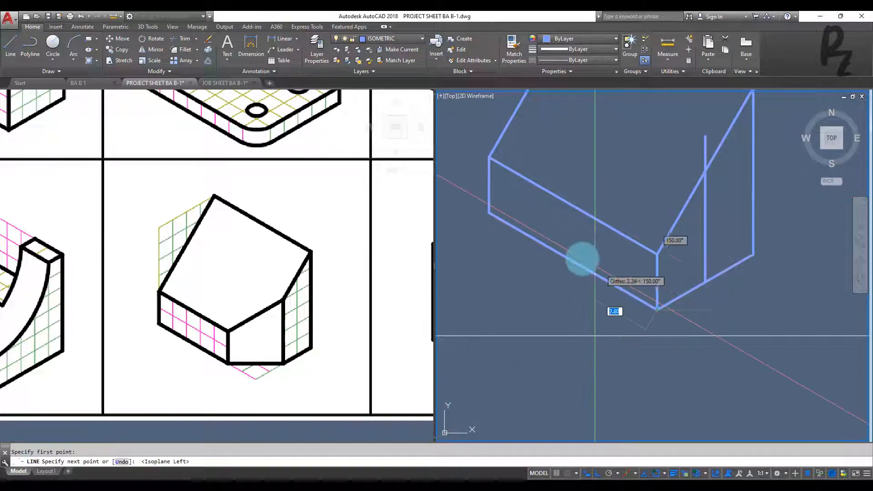
text(2)
key(Return)
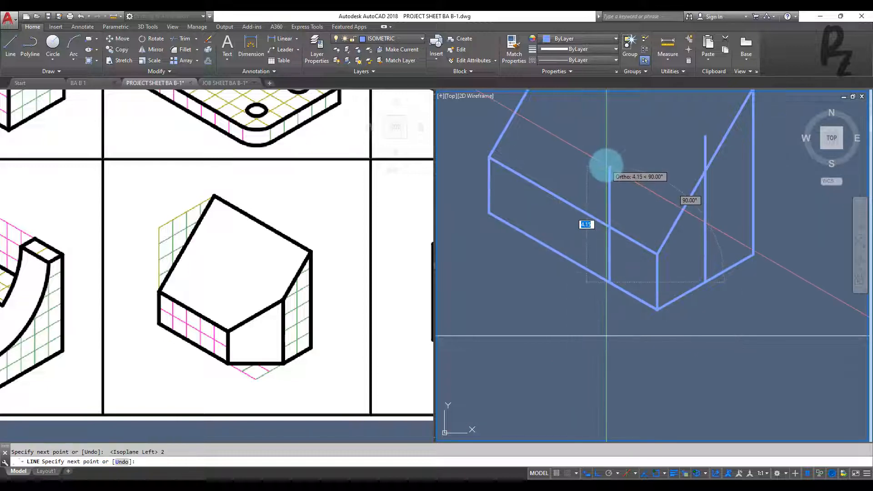
text(2)
key(Return)
click(704, 173)
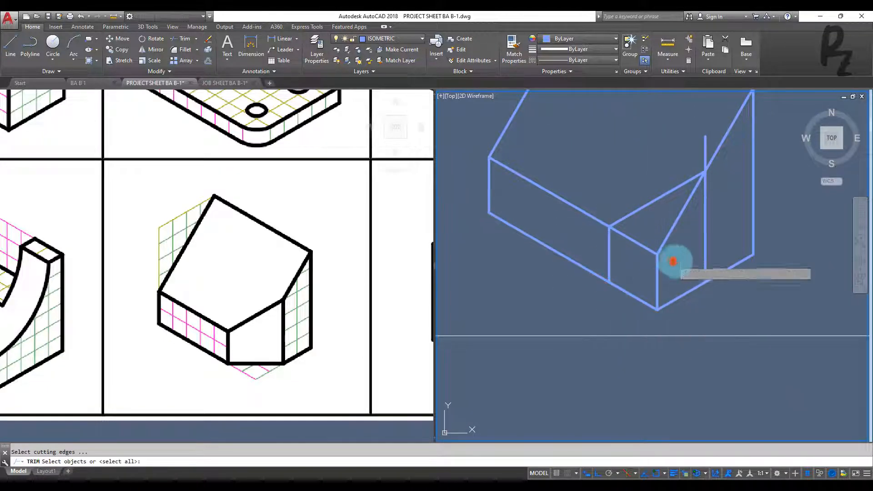
- Trim the sloping edge and the upper front edge that extend past the new cut line to the front corner
key(Return)
click(673, 261)
click(643, 241)
key(Escape)
key(Escape)
- Draw the bottom edge of the cut face between the lower ends of its two vertical edges
key(Return)
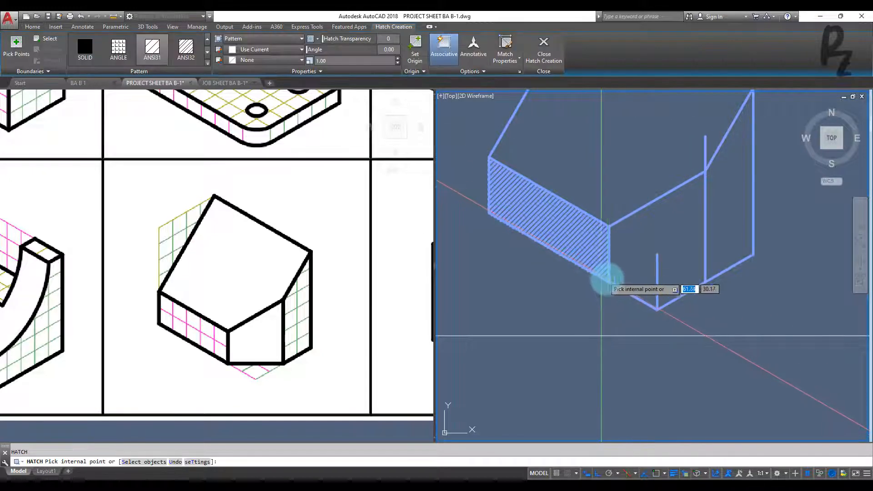
key(Escape)
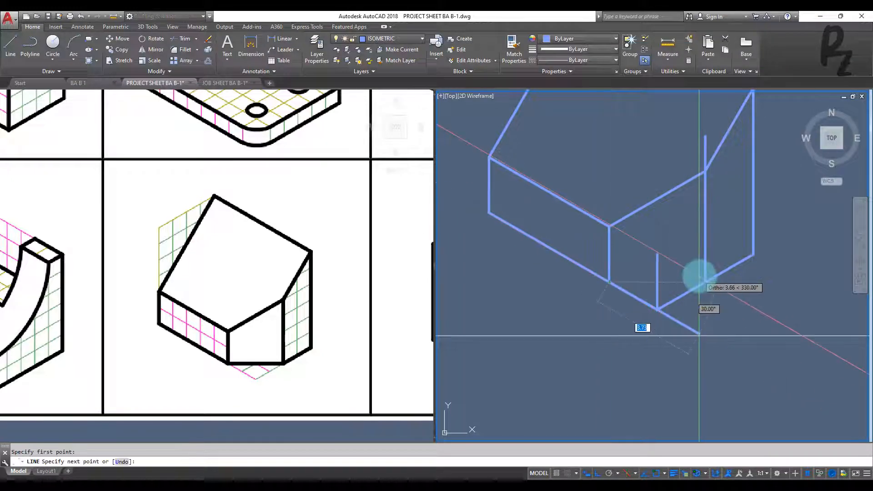
click(704, 282)
key(Escape)
- Trim the lines below the cut face's bottom edge and erase the leftover pieces at the removed front corner
key(Return)
key(Return)
click(676, 313)
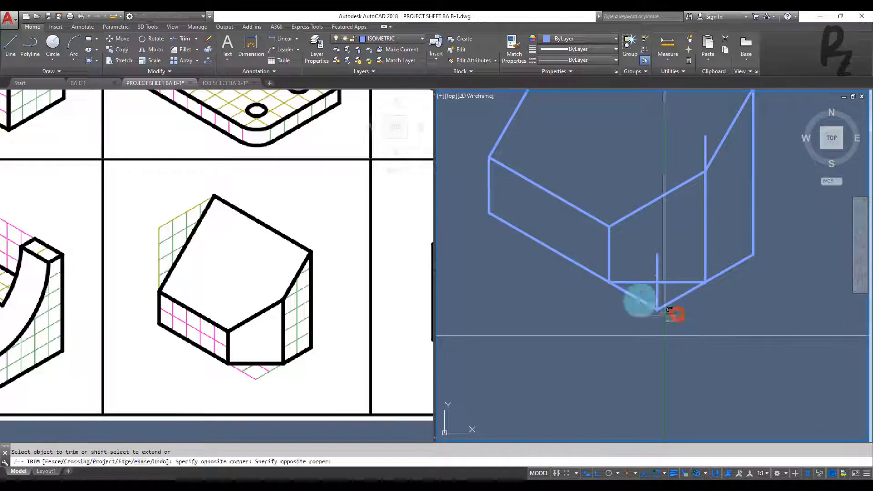
click(638, 291)
key(Escape)
key(Escape)
click(638, 239)
click(687, 301)
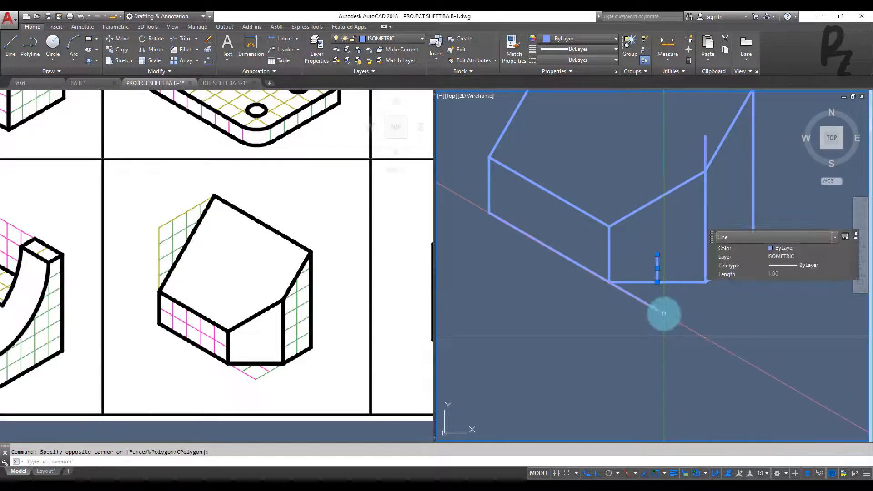
click(674, 306)
click(620, 311)
text(e)
key(Return)
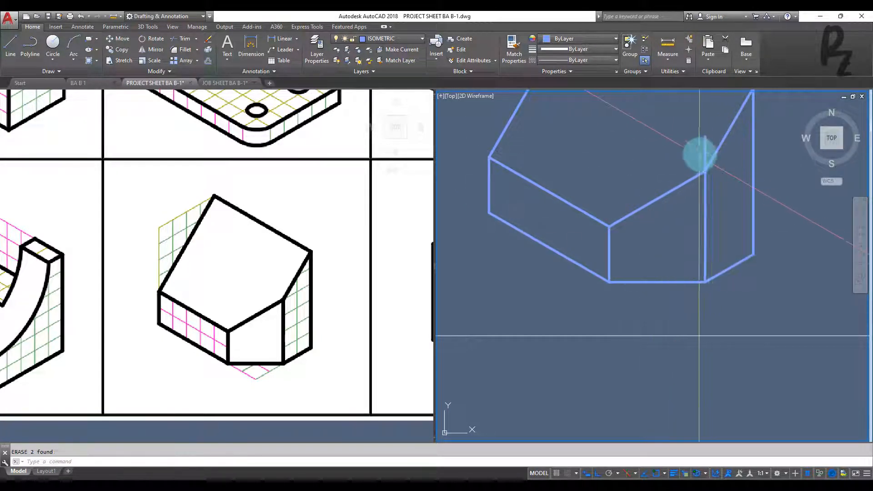
- Trim the overhang of the cut face's vertical edge above the slope and save the drawing
text(tr)
key(Return)
right_click(668, 148)
click(705, 152)
key(Escape)
key(Escape)
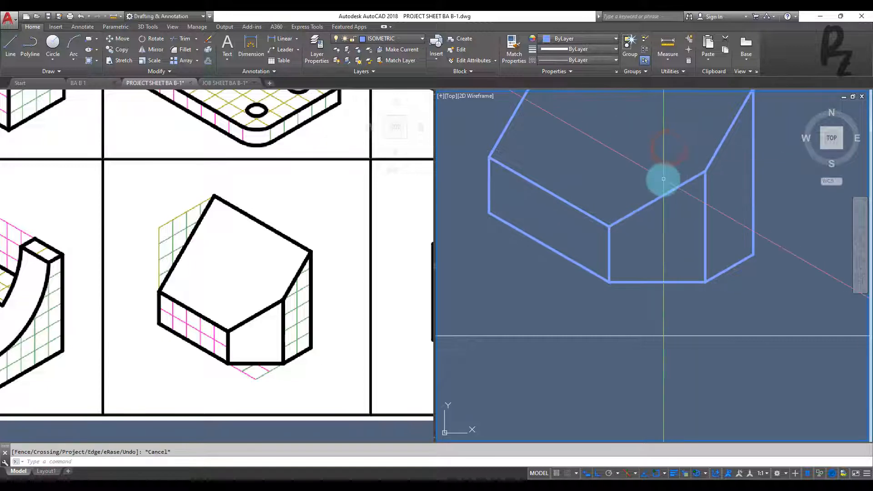
scroll(650, 217, down, 6)
key(ctrl+s)
- Move the finished sloped block upwards to centre it in its frame
click(594, 156)
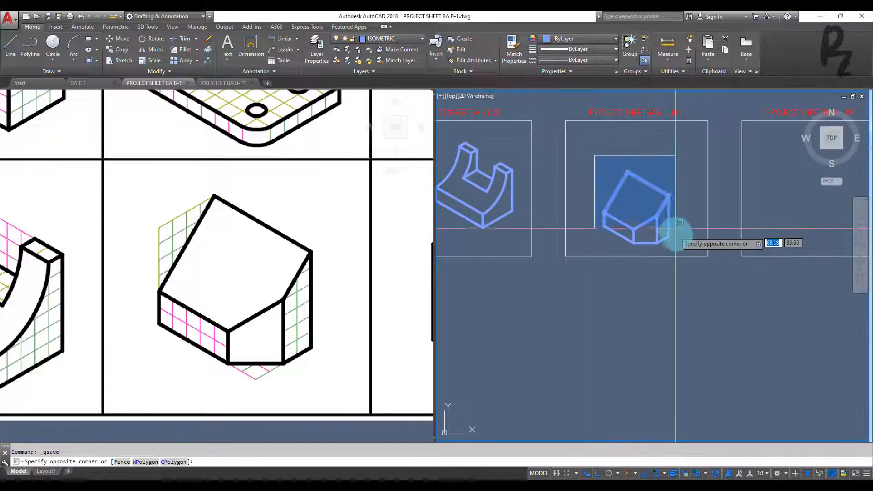
click(681, 246)
text(m)
key(Return)
click(654, 247)
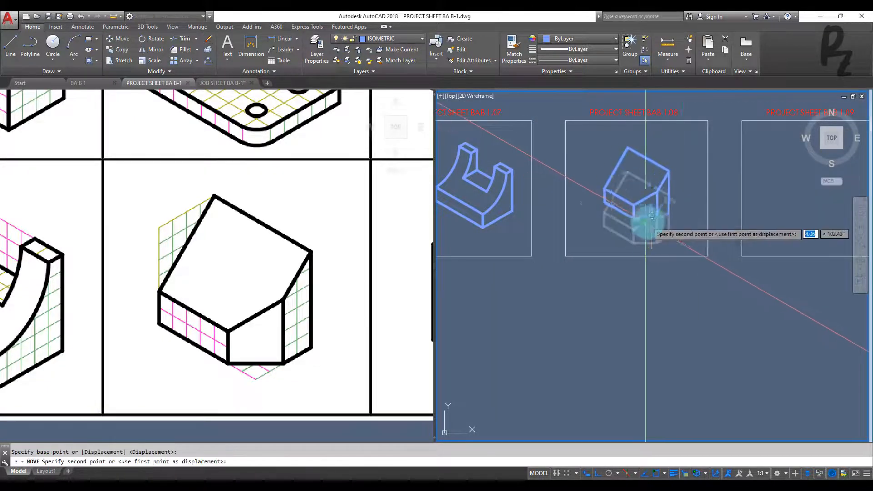
scroll(646, 222, up, 6)
click(637, 244)
key(Escape)
scroll(659, 240, down, 6)
- In the PROJECT SHEET BAB 1.09 frame, draw a 2-unit top edge along the left isoplane axis and a 6-unit vertical edge down from it
middle_drag(658, 241, 409, 284)
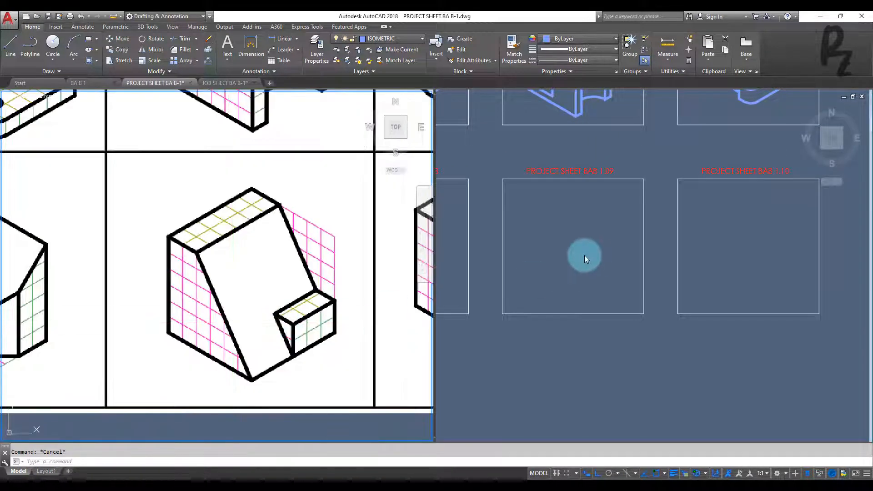
scroll(549, 257, up, 2)
middle_drag(549, 256, 565, 262)
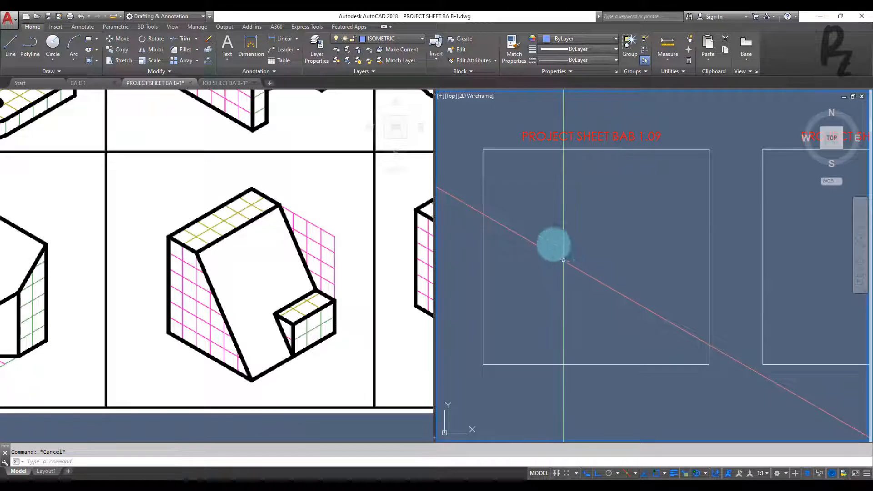
text(l)
key(Return)
click(572, 243)
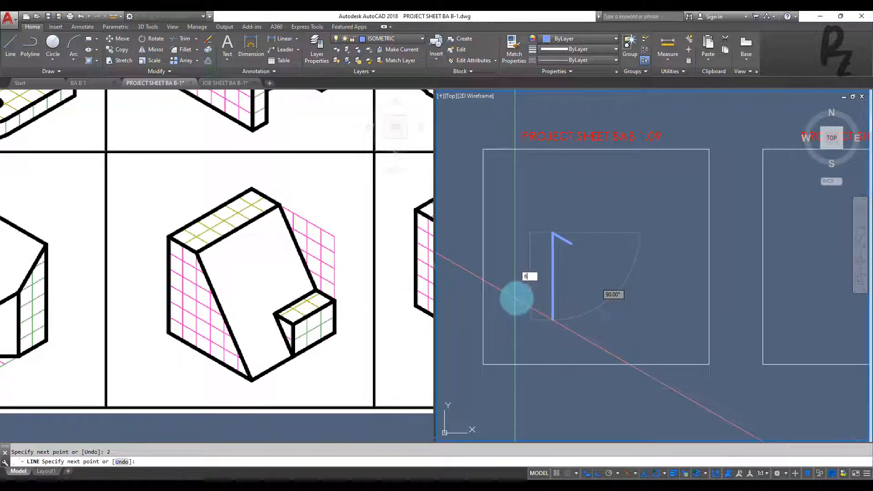
text(6)
key(Return)
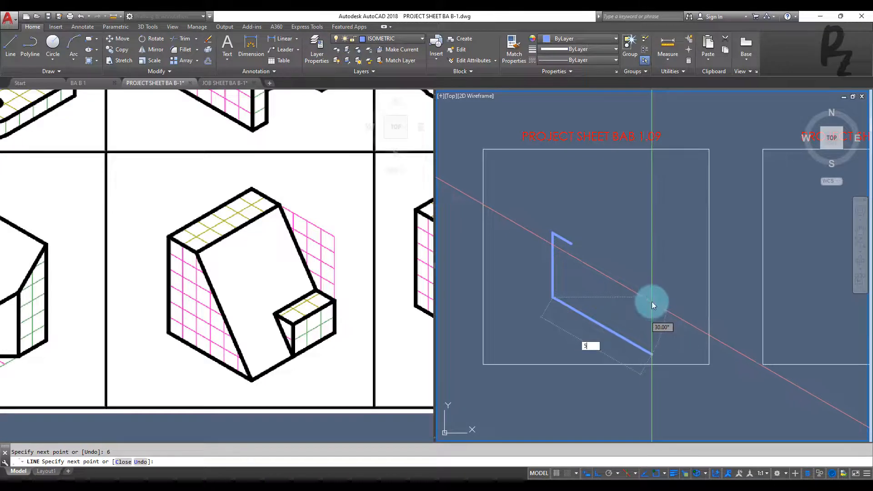
- Draw a 6-unit lower edge along the left isoplane axis and close the profile with a sloping line to the top edge's start
text(5)
key(Return)
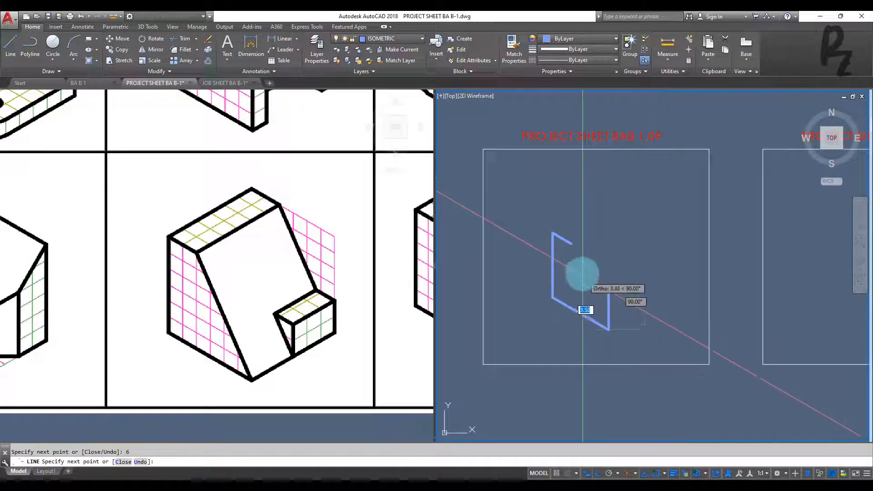
click(572, 242)
key(Escape)
click(553, 274)
click(546, 269)
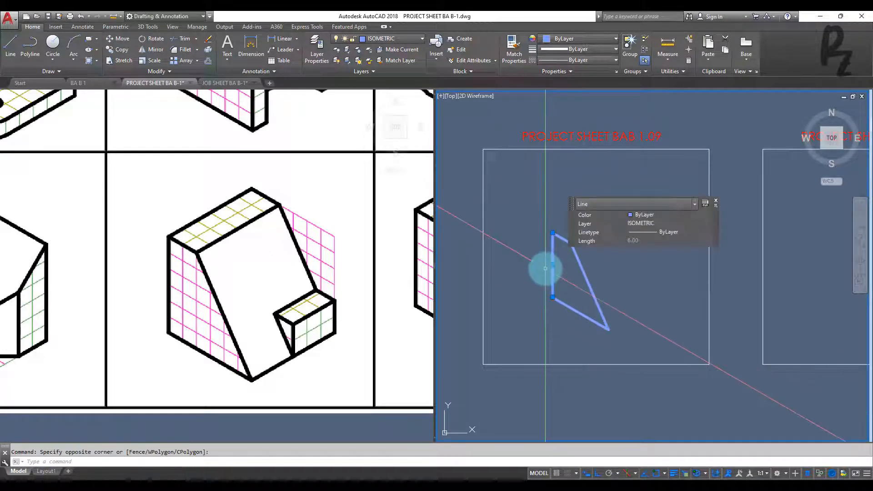
key(Escape)
- On the top isoplane, draw a 6-unit rear edge from the profile's upper rear corner, followed by a 2-unit edge parallel to the profile's top
scroll(610, 278, down, 1)
scroll(523, 267, up, 3)
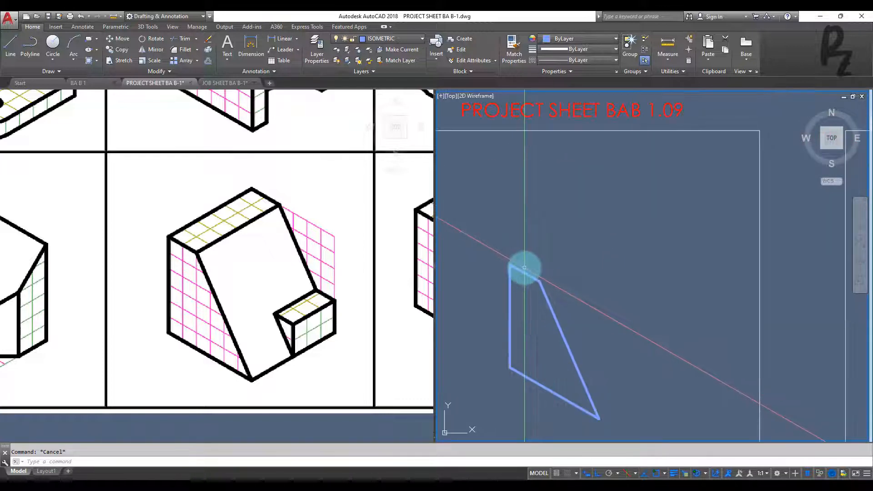
key(F5)
text(l)
key(Return)
click(226, 233)
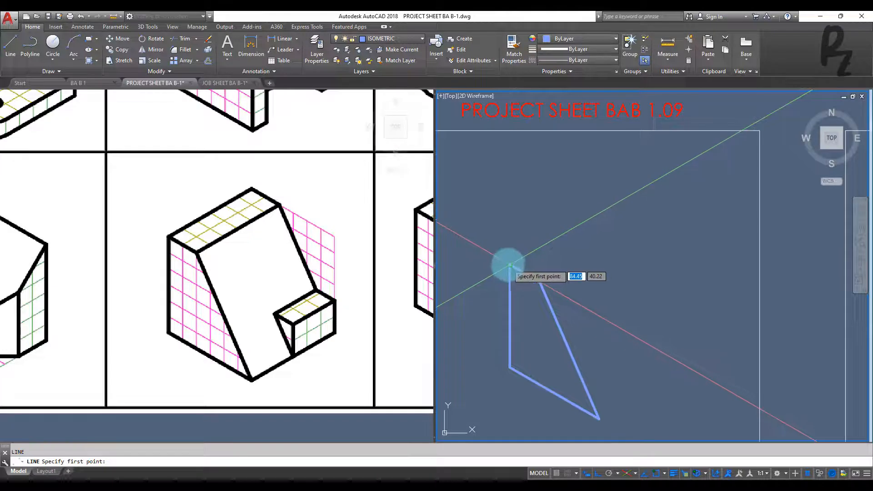
click(510, 264)
text(6)
key(Return)
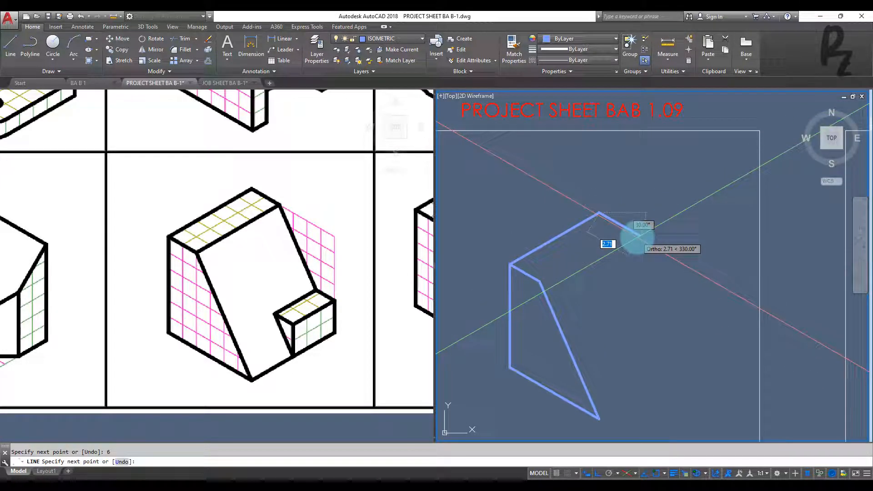
text(2)
key(Return)
key(Escape)
key(Escape)
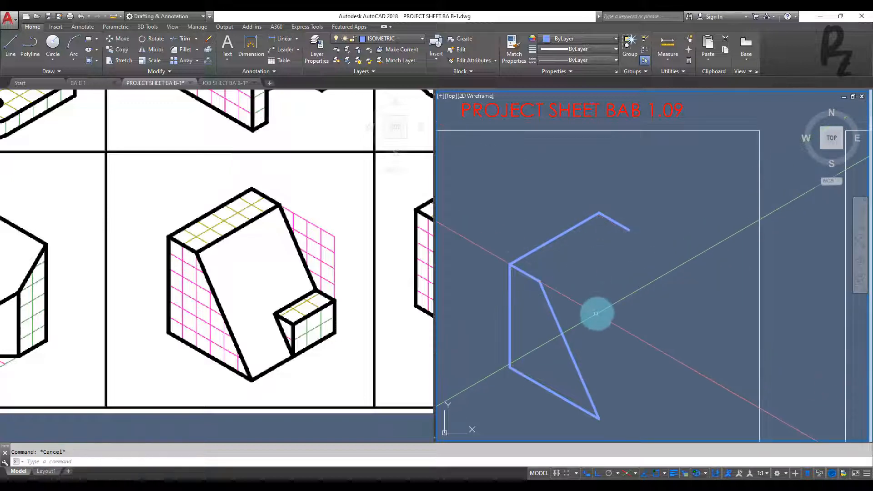
- Copy the profile's sloping line from its upper end to the free end of the far 2-unit edge
click(595, 313)
click(548, 323)
text(co)
key(Return)
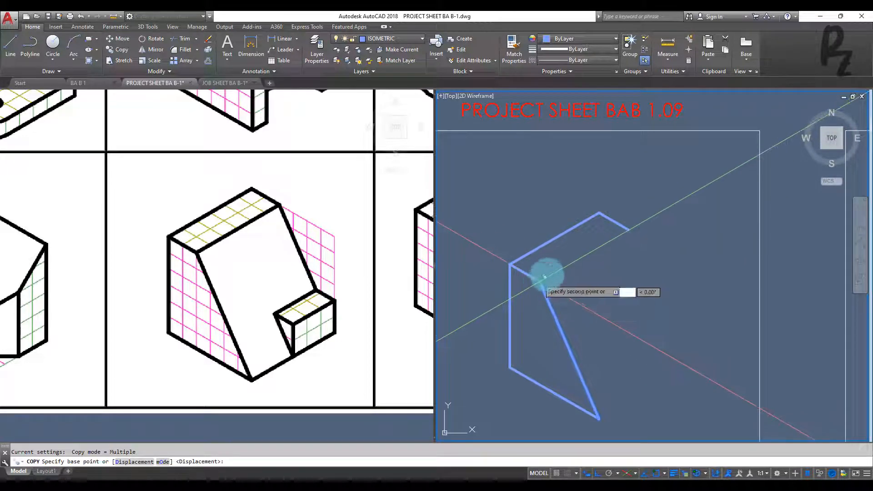
click(541, 281)
click(630, 230)
key(Escape)
- Copy the 6-unit top edge to the upper end of the near sloping line
click(557, 241)
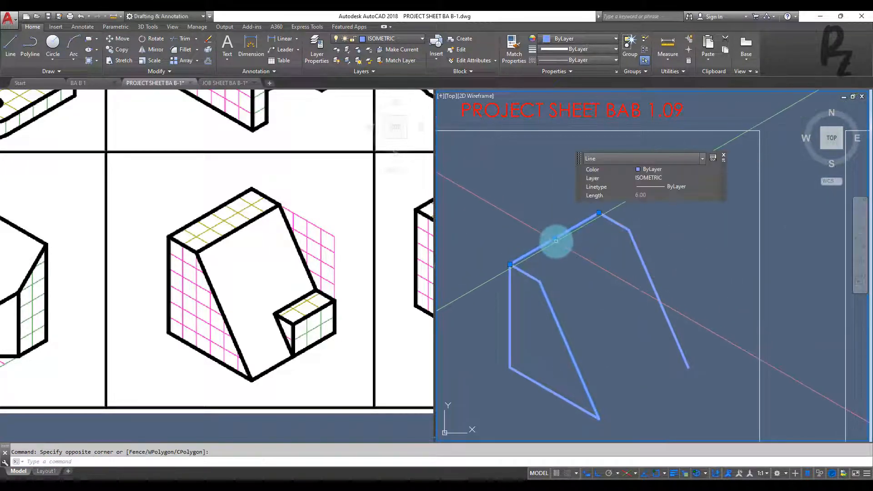
text(co)
key(Return)
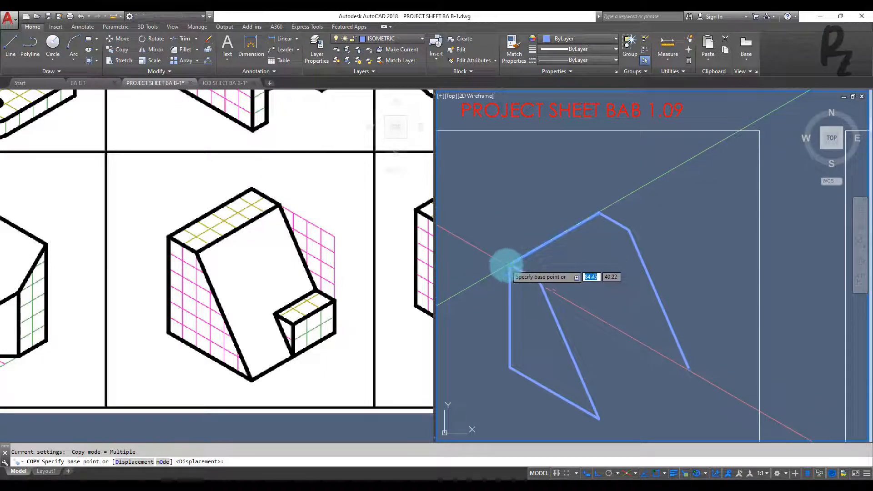
click(511, 264)
click(542, 282)
key(Escape)
key(Escape)
- From the far sloping line's lower end, draw a 2-unit vertical edge upwards and a line back along the left isoplane axis past the slope
middle_drag(607, 317, 536, 247)
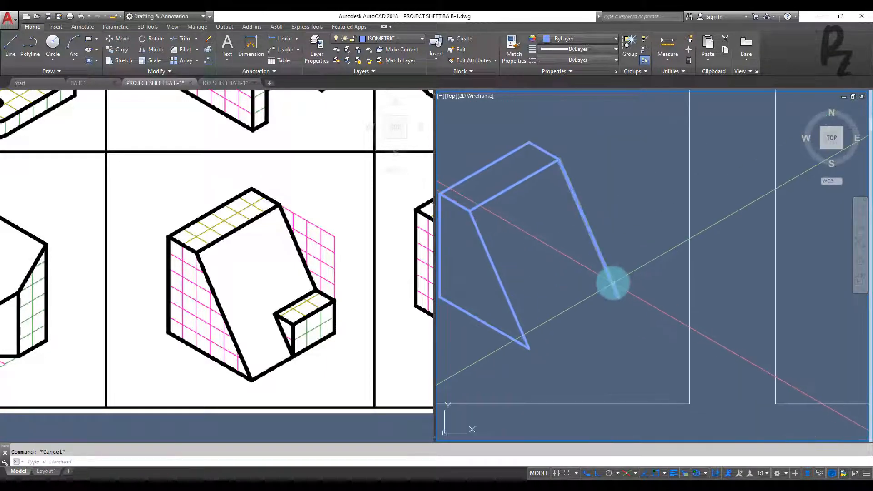
key(F5)
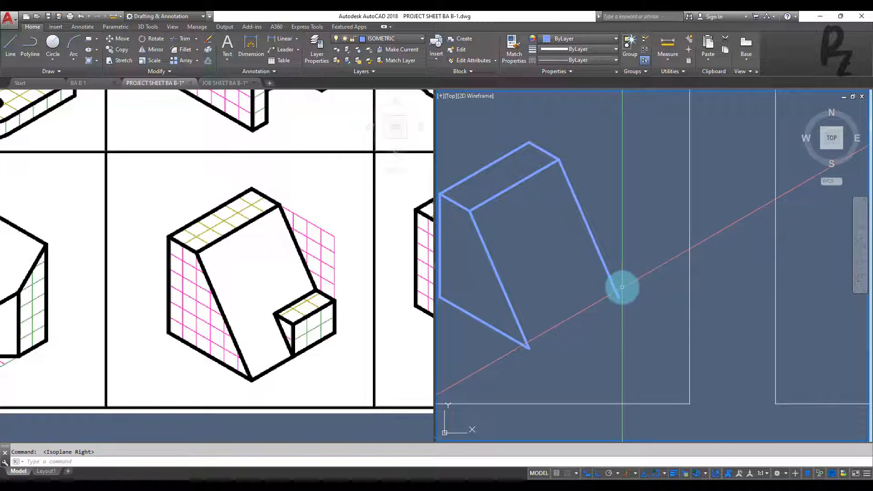
text(l)
key(Return)
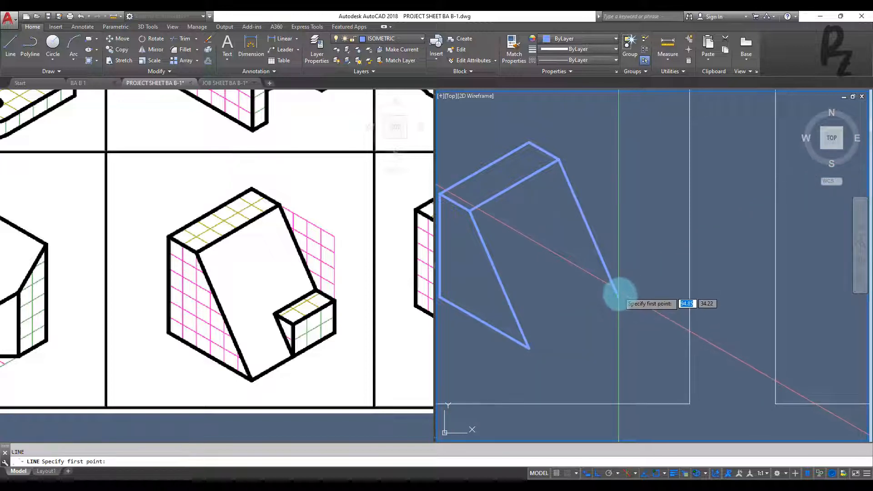
click(618, 297)
click(619, 262)
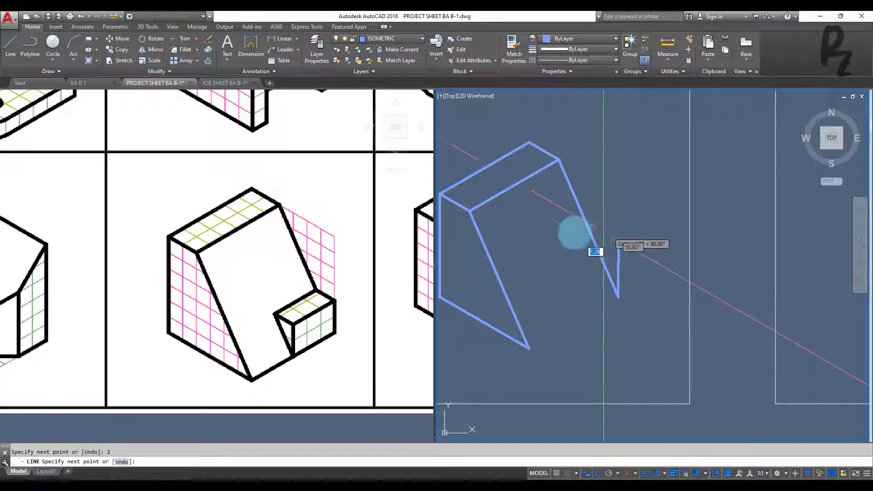
click(556, 227)
key(Escape)
- Trim the line along the left isoplane axis back to the far sloping line, removing the part past the slope
right_click(575, 258)
click(595, 219)
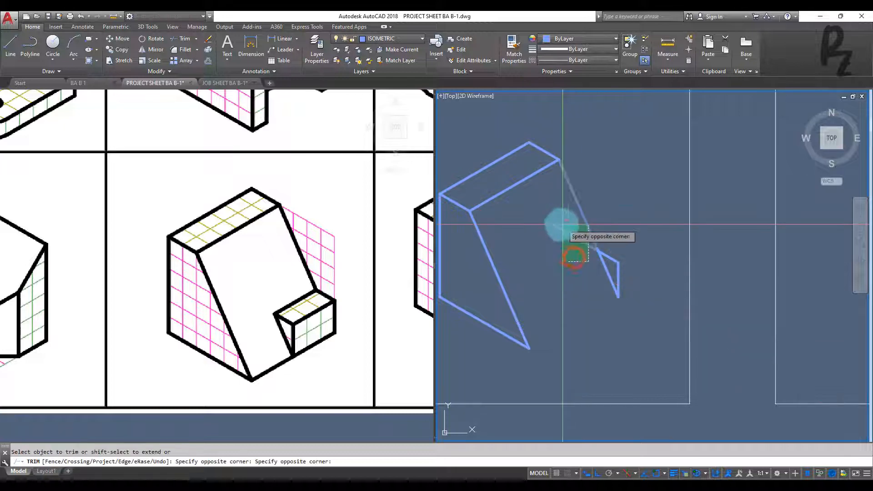
click(540, 254)
click(558, 253)
click(544, 221)
key(Escape)
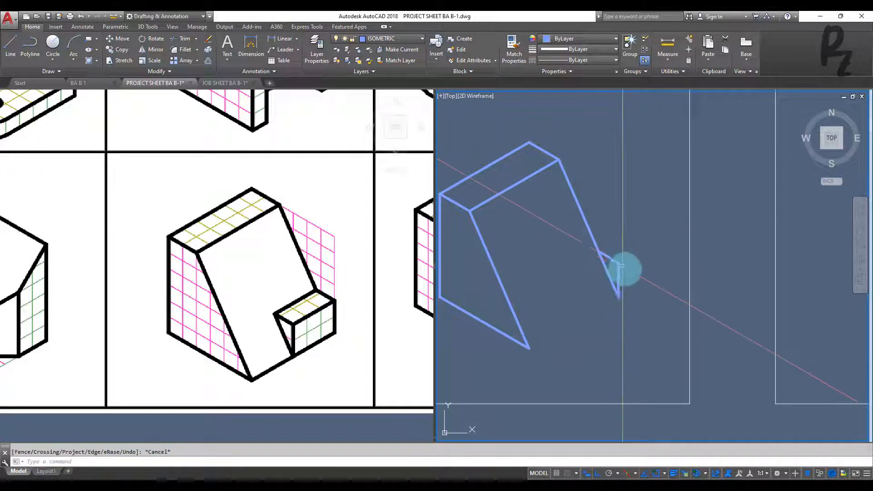
- Copy the small step's vertical edge and short top edge 3 units towards the near sloping line on the top isoplane
scroll(625, 272, up, 4)
key(Escape)
click(621, 278)
click(595, 231)
text(co)
key(Return)
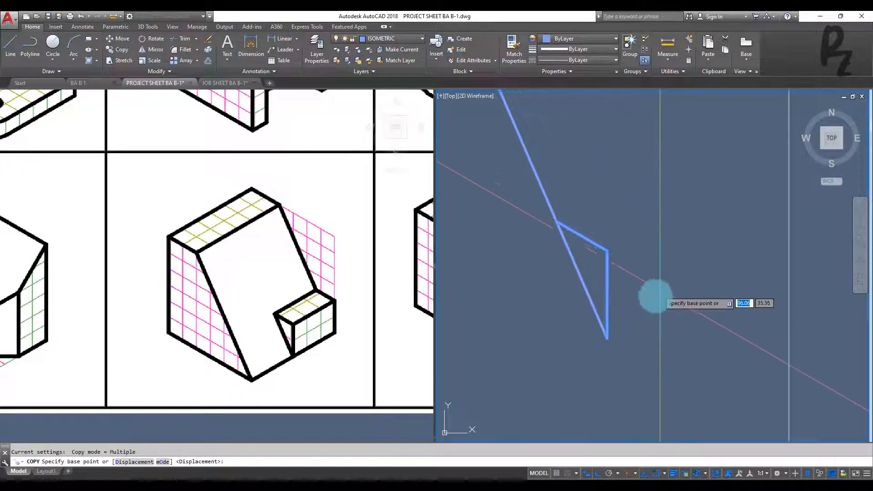
click(607, 338)
key(F5)
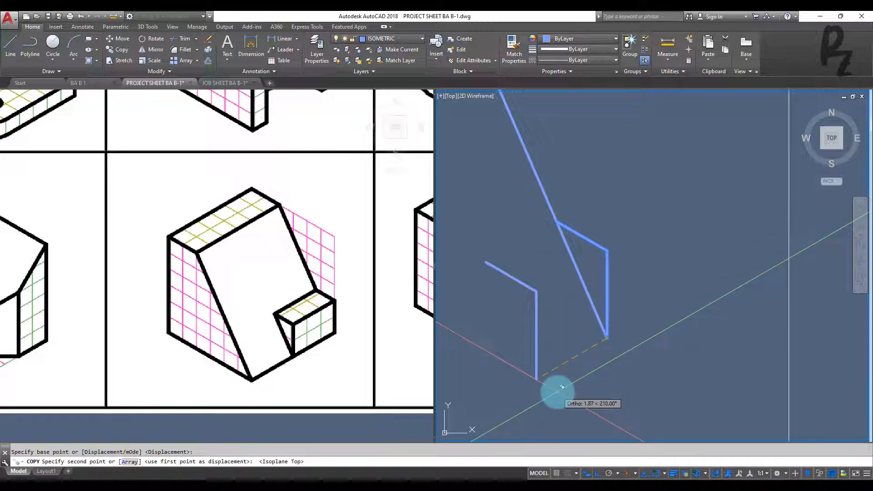
text(3)
key(Return)
key(Escape)
- Draw the wedge's bottom front edge from the near sloping line's lower end to the far sloping line's lower end
middle_drag(563, 371, 686, 339)
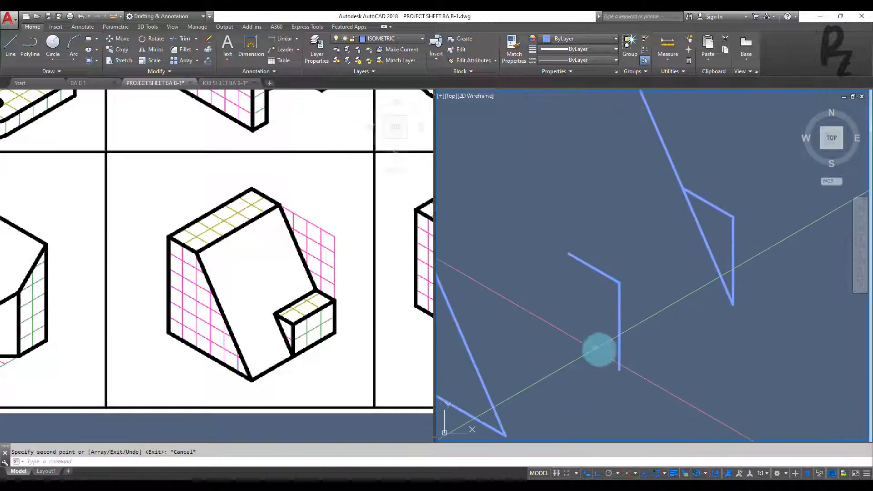
middle_drag(598, 351, 582, 298)
text(l)
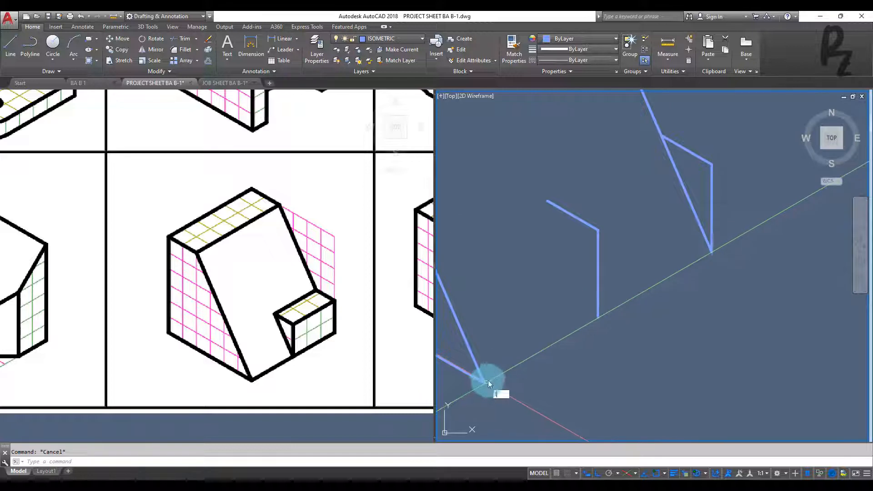
key(Return)
click(483, 382)
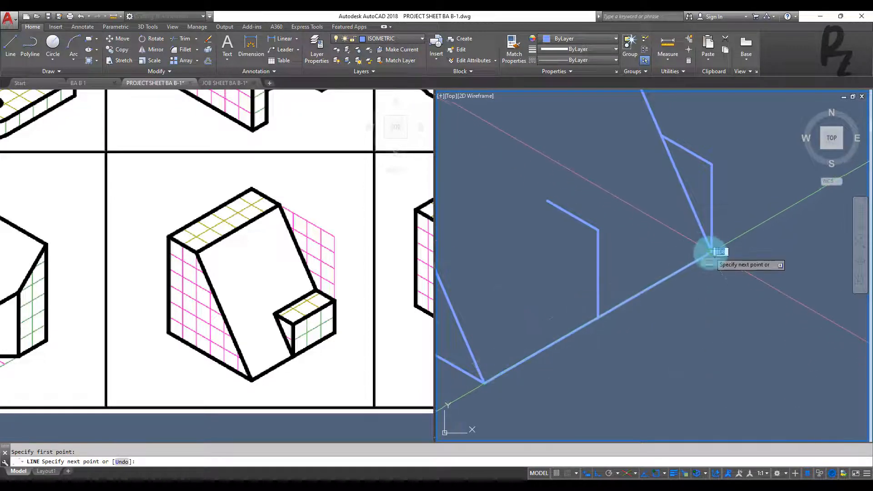
click(711, 250)
key(Return)
- Draw a line from the copied vertical edge's foot to the copied short edge's free end and on to the matching corner on the far slope
key(Return)
click(599, 319)
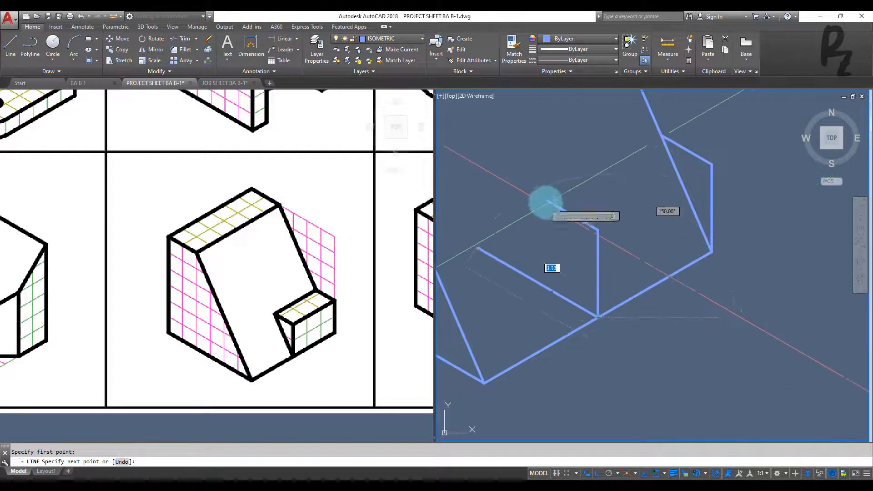
click(547, 200)
click(661, 135)
key(Escape)
- Draw the small step's front top edge between the upper ends of its two vertical edges
key(Return)
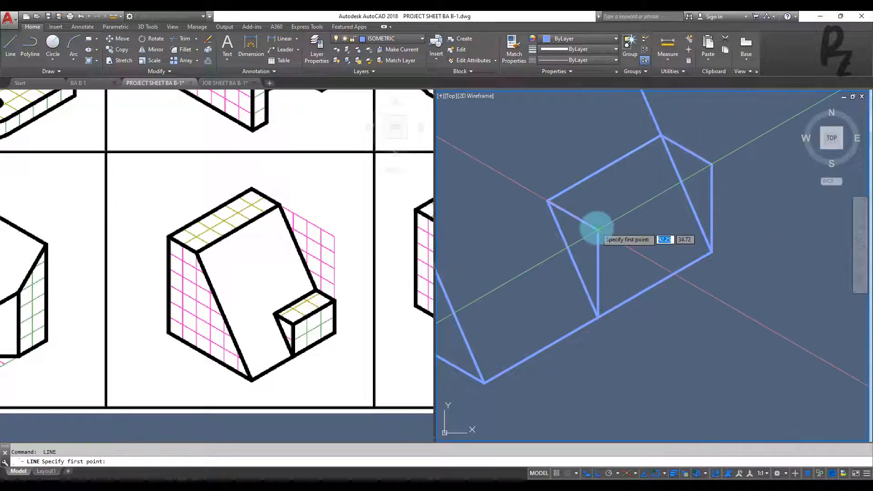
click(599, 230)
click(712, 164)
key(Escape)
- Trim away the part of the far sloping line that runs inside the small step
text(tr)
key(Return)
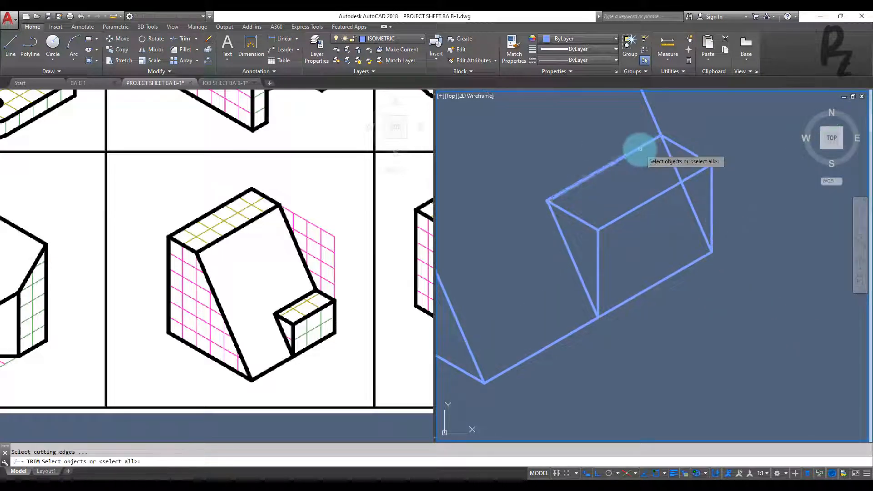
click(682, 189)
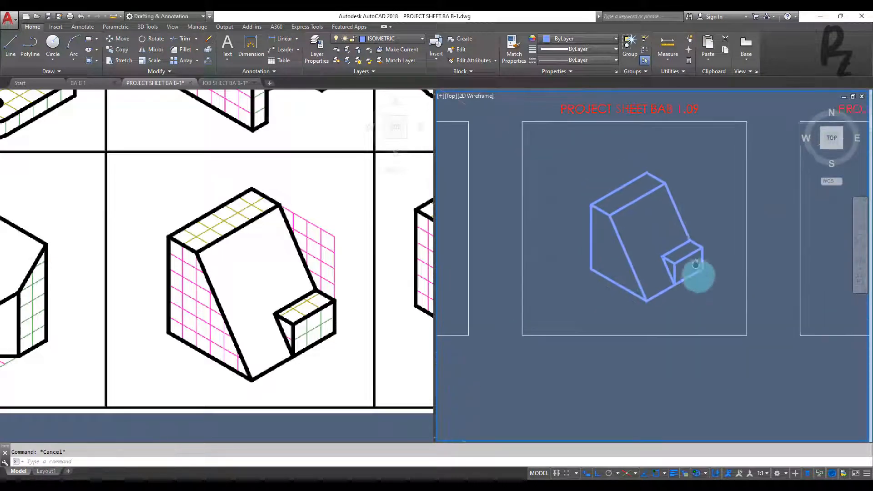
middle_drag(696, 263, 699, 280)
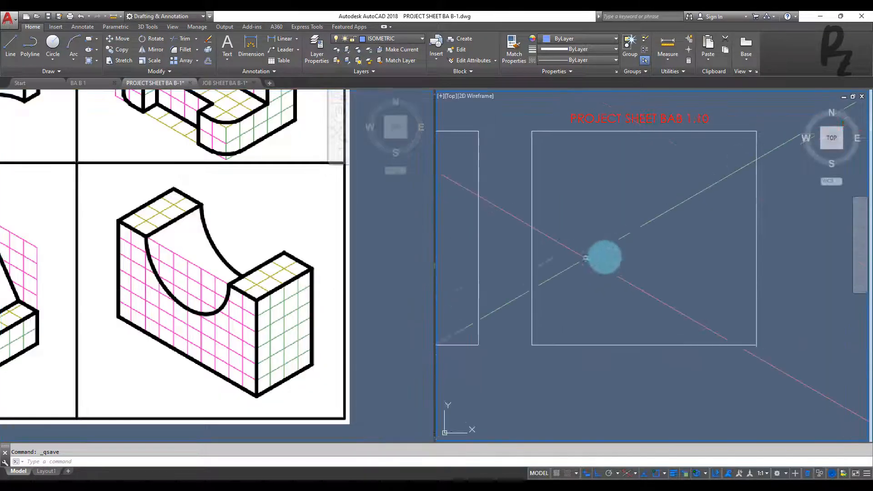
- On the left isoplane, draw a closed 10 by 6 unit front profile inside the PROJECT SHEET BAB 1.10 frame
key(F5)
key(F5)
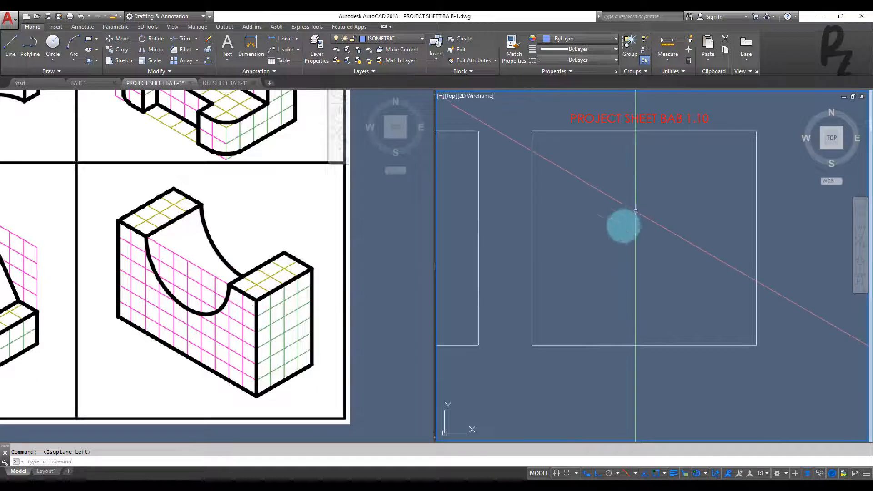
text(l)
key(Return)
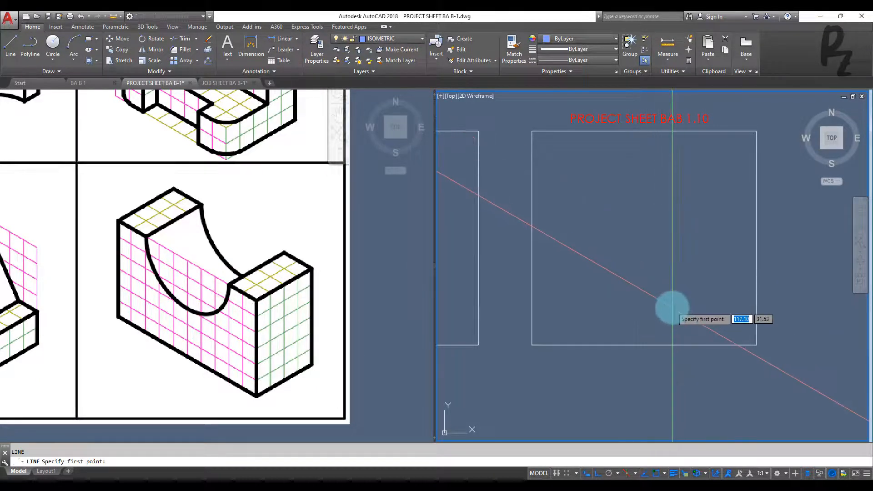
click(673, 308)
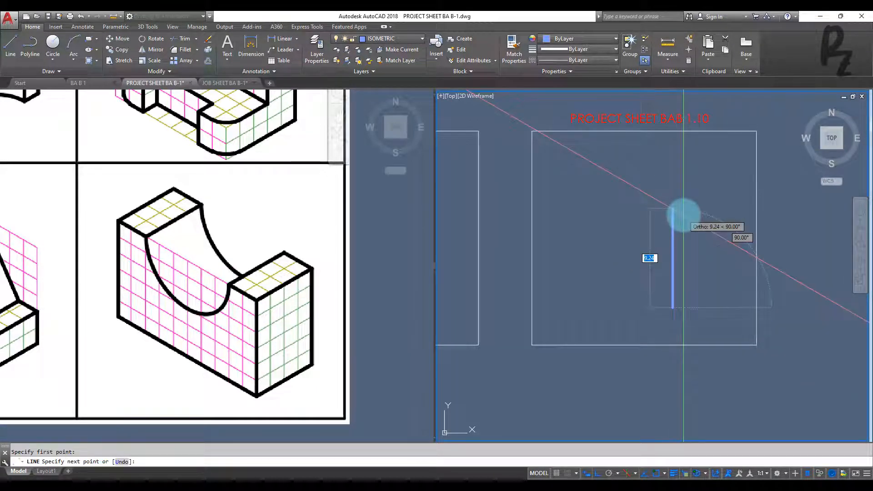
text(6)
key(Return)
text(10)
key(Return)
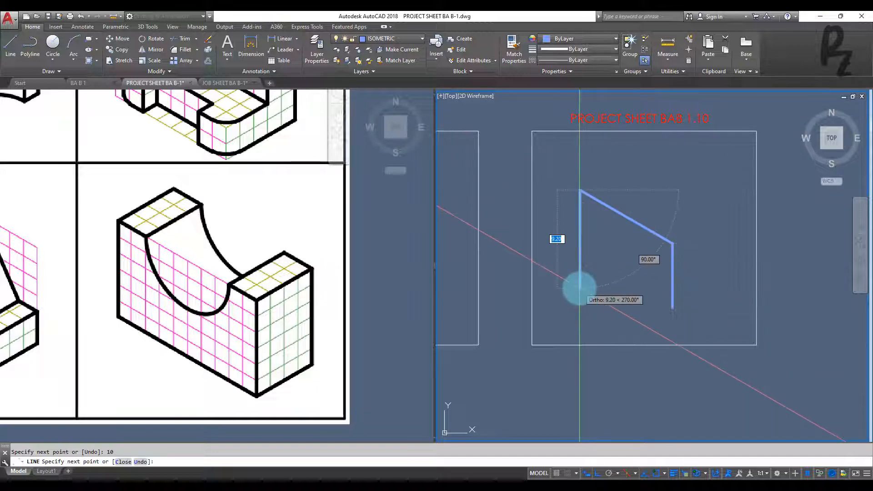
text(6)
key(Return)
click(673, 308)
key(Escape)
key(Escape)
scroll(625, 210, up, 2)
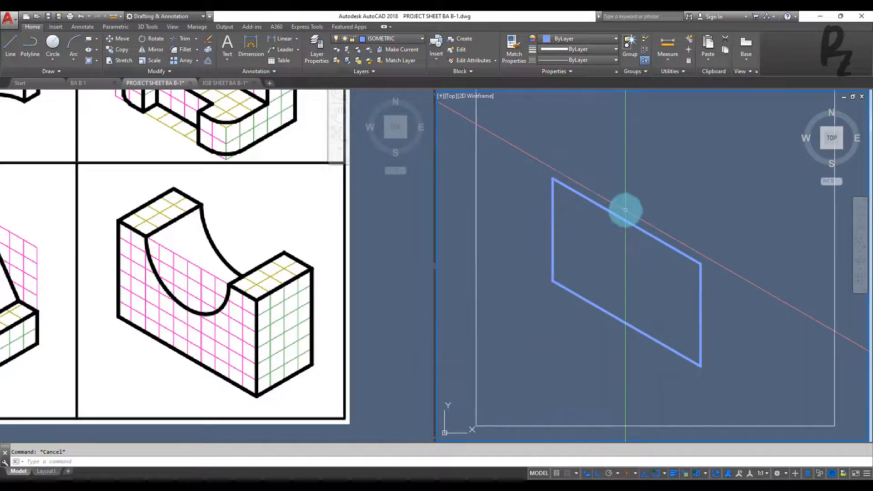
- Draw an isocircle on the left isoplane centred on the midpoint of the profile's top edge
text(el)
key(Return)
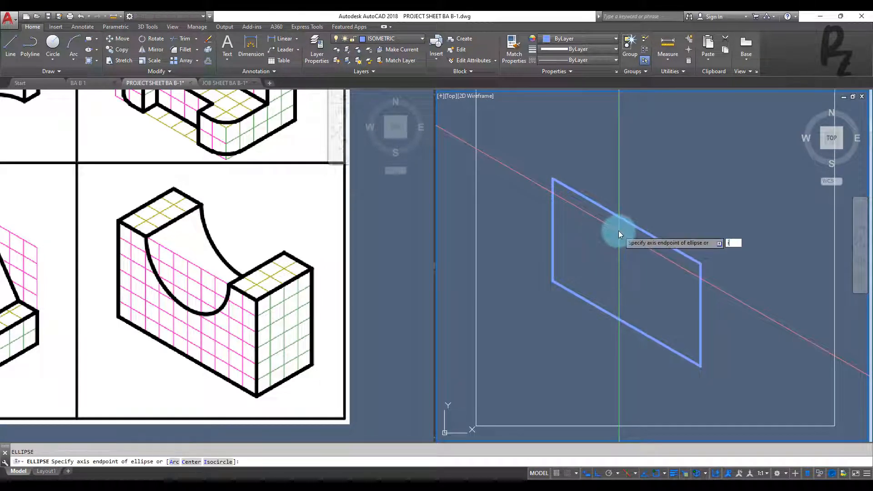
text(i)
key(Return)
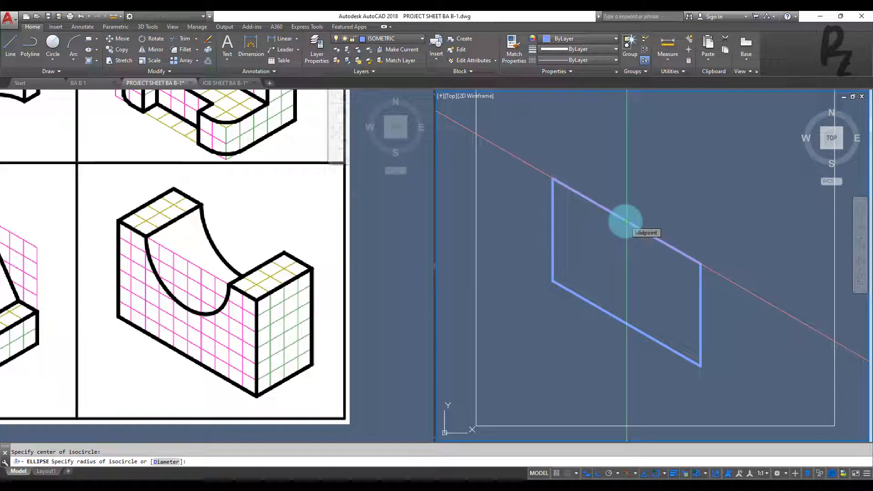
key(Return)
key(Escape)
- Trim off the half of the isocircle above the profile's top edge
key(Return)
key(Return)
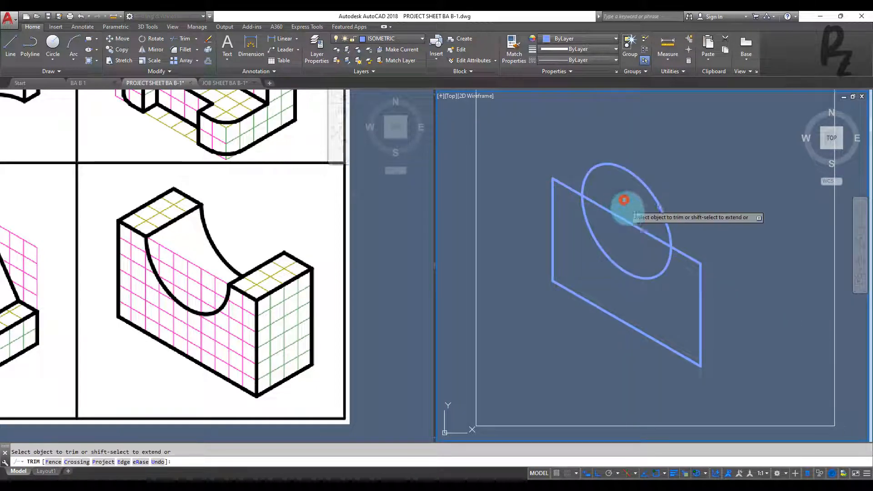
click(616, 166)
key(Escape)
key(Escape)
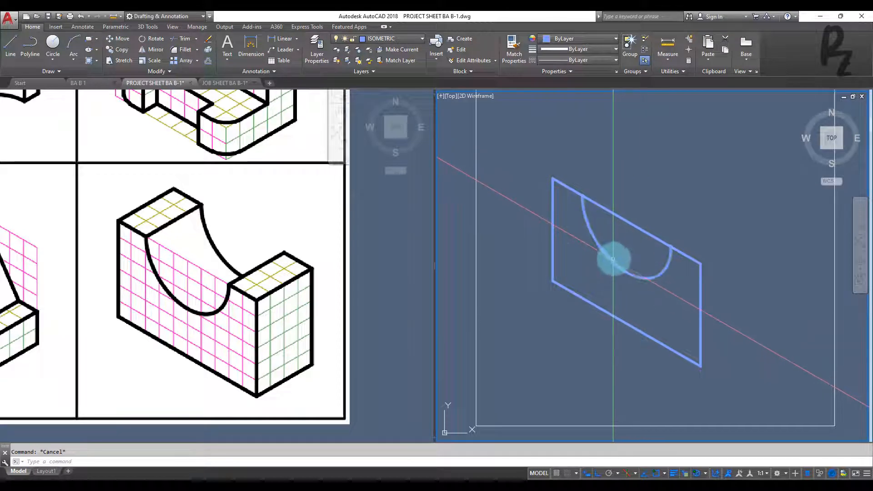
- Copy the half isocircle, the top edge and the nearest vertical edge 4 units back on the top isoplane
click(612, 261)
click(569, 187)
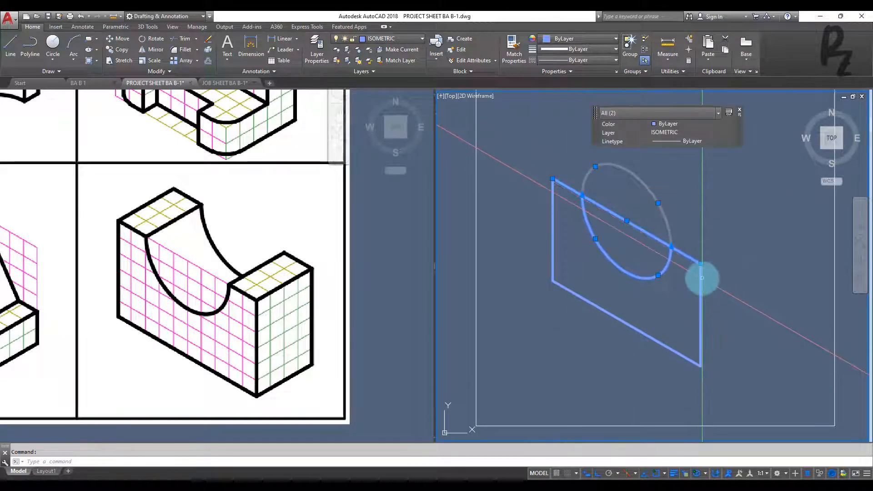
click(703, 279)
click(695, 278)
text(co)
key(Return)
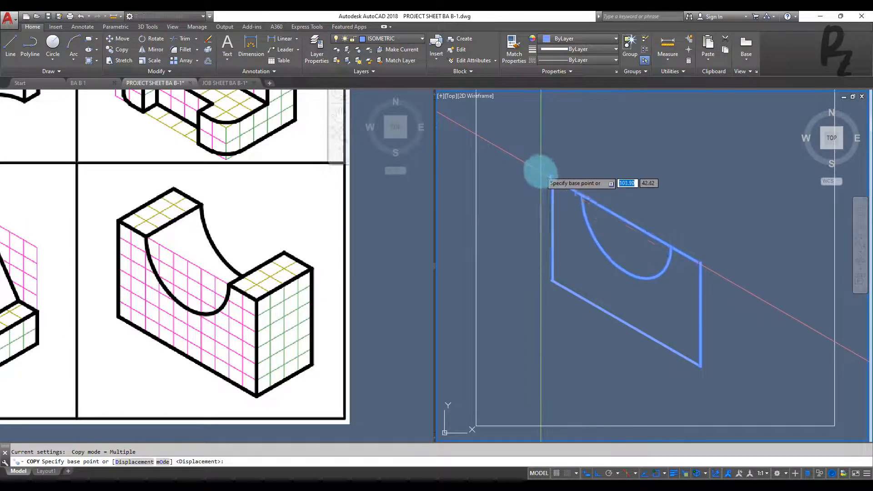
click(556, 170)
key(F5)
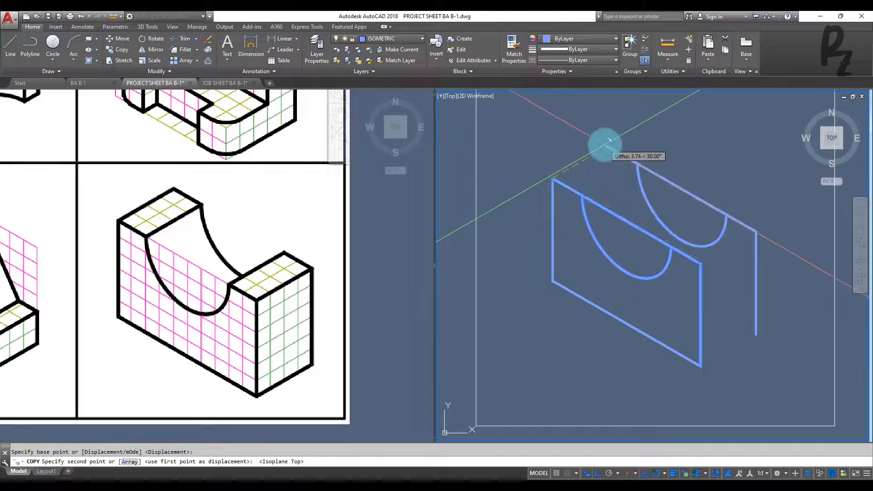
click(613, 137)
key(Escape)
- Draw two depth edges joining the front and rear profiles, at the upper left corner and at the arc's upper end
text(l)
key(Return)
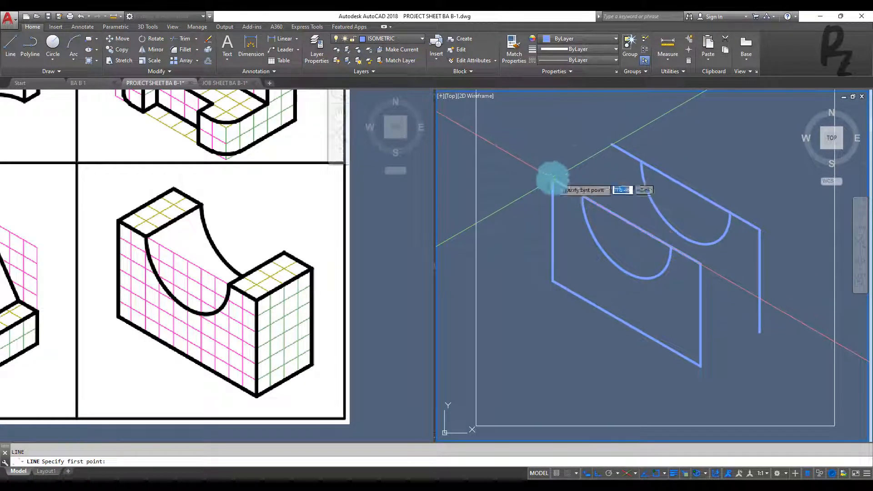
click(552, 179)
click(612, 144)
key(Return)
key(Return)
click(583, 196)
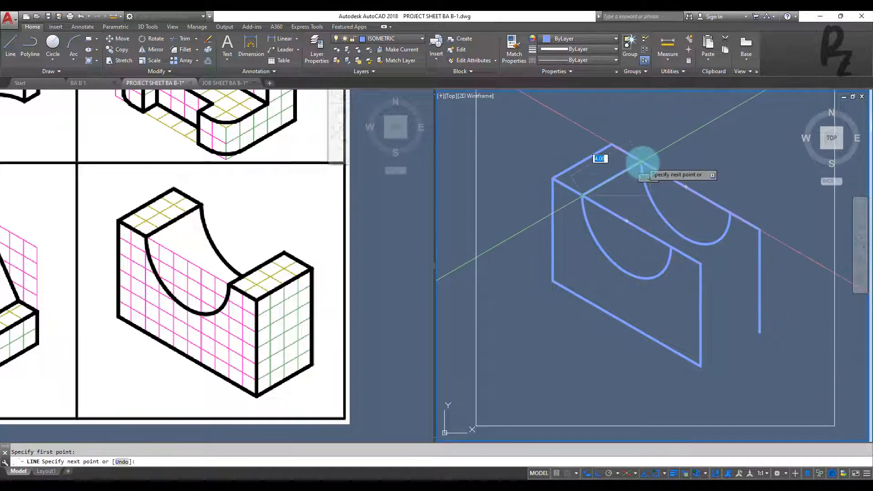
click(641, 161)
key(Return)
- Draw a depth edge joining the lower ends of the front and rear arcs on the top edges
key(Return)
click(671, 247)
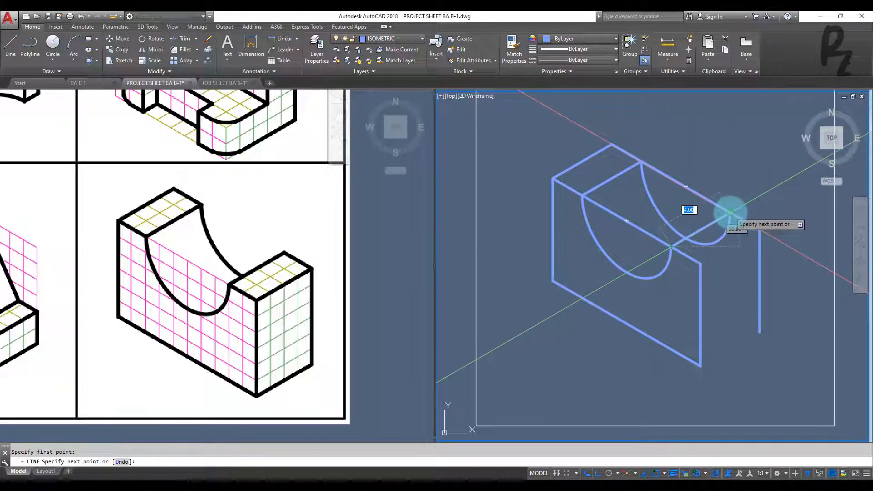
click(730, 213)
key(Escape)
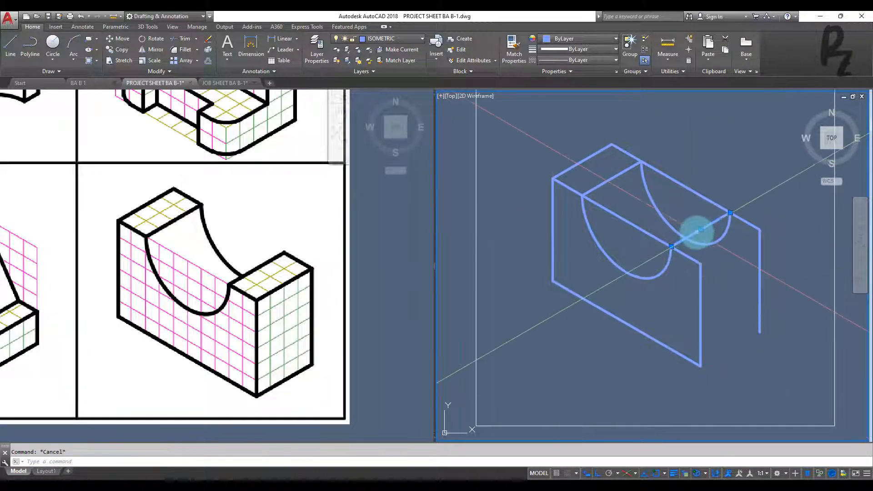
- Copy that depth edge to the upper and lower ends of the block's nearest vertical edge
text(co)
key(Return)
click(671, 247)
click(700, 264)
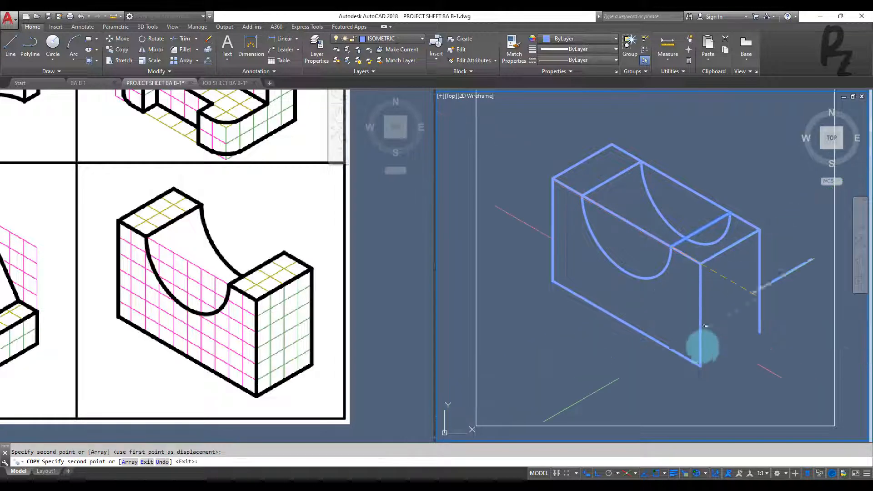
click(702, 363)
key(Escape)
- Trim both top edges across the semicircular opening and the hidden end of the rear arc, and save the drawing
text(tr)
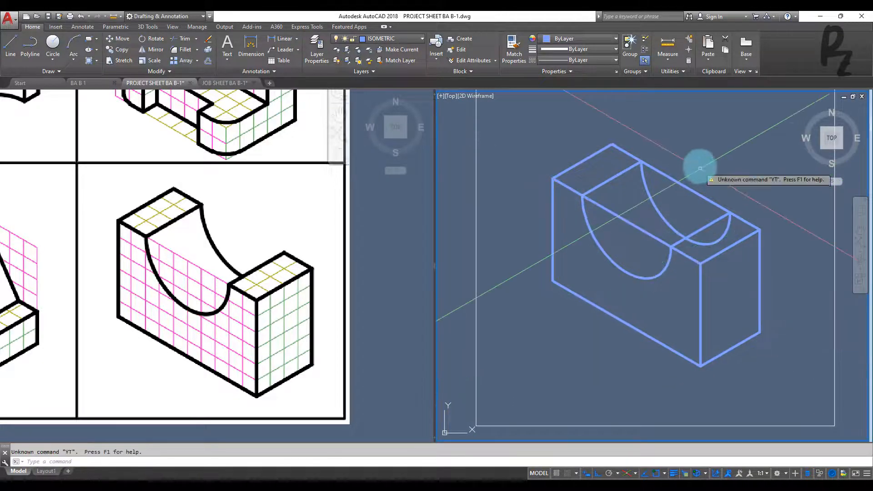
key(Return)
key(Return)
click(704, 173)
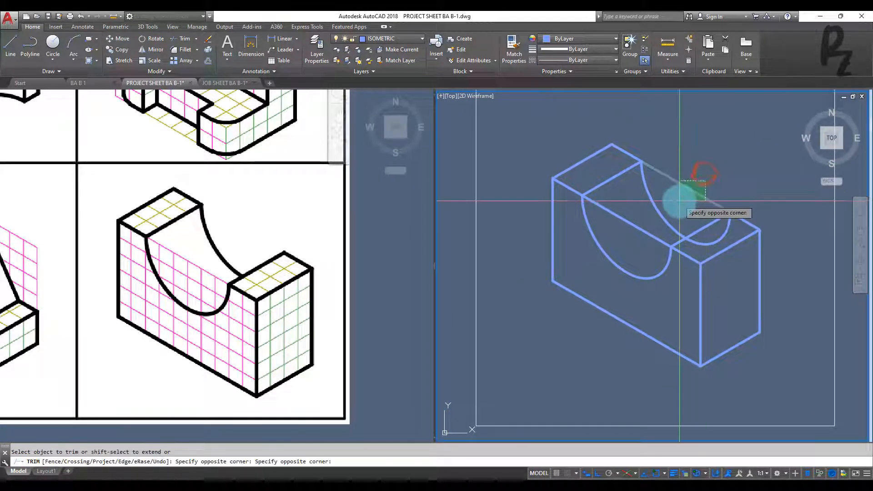
click(674, 203)
click(658, 208)
click(624, 225)
click(702, 244)
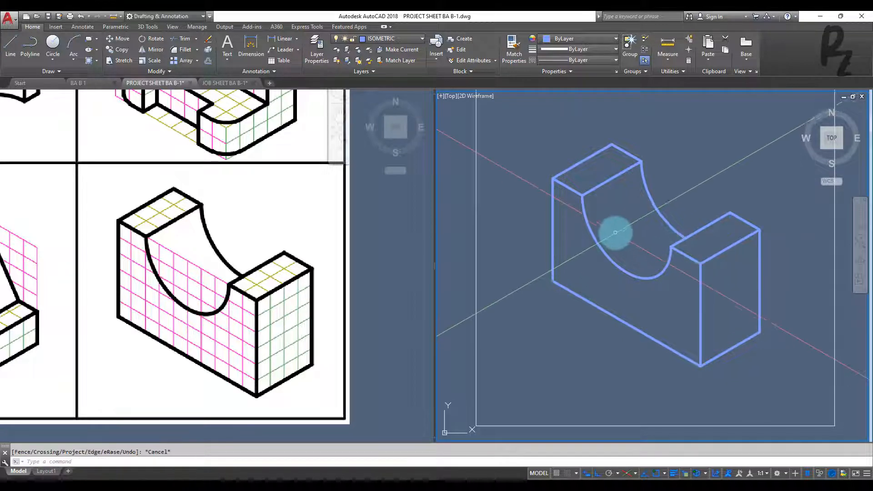
key(ctrl+s)
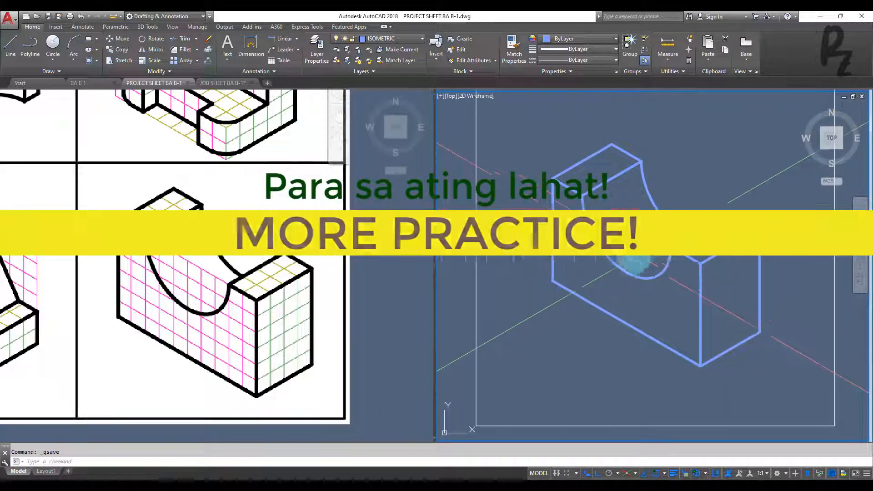